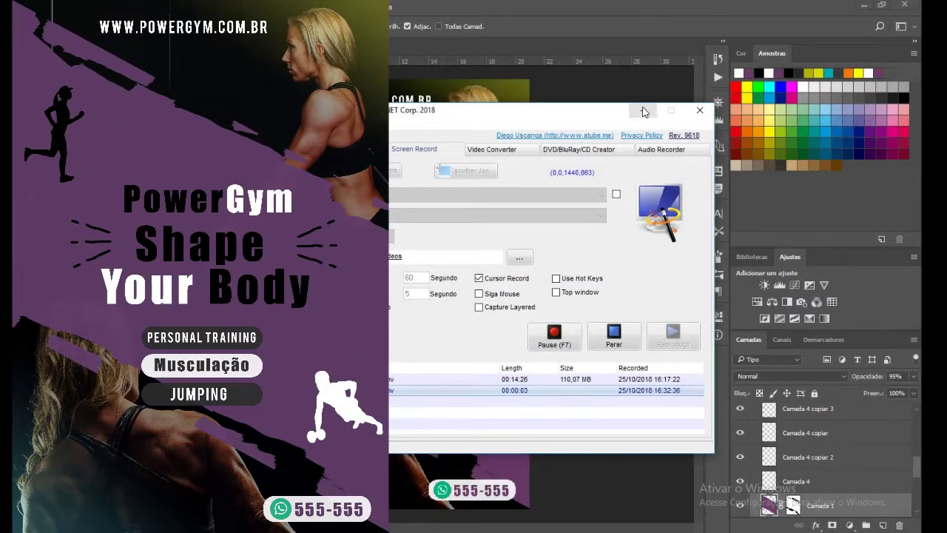
Minimize the aTube Catcher window and collapse the Imagens layer group in the Layers panel.
left_click(643, 109)
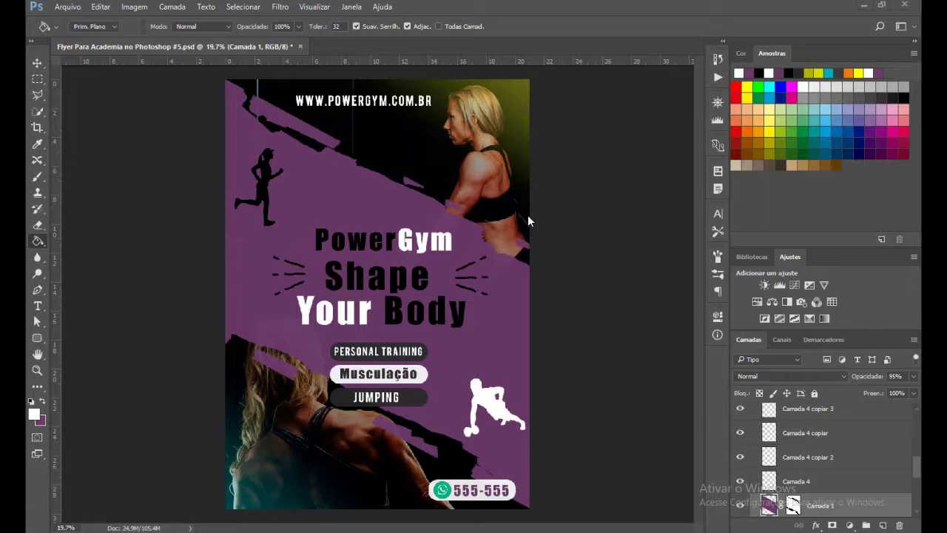
scroll(806, 466, "up", 5)
scroll(773, 444, "up", 1)
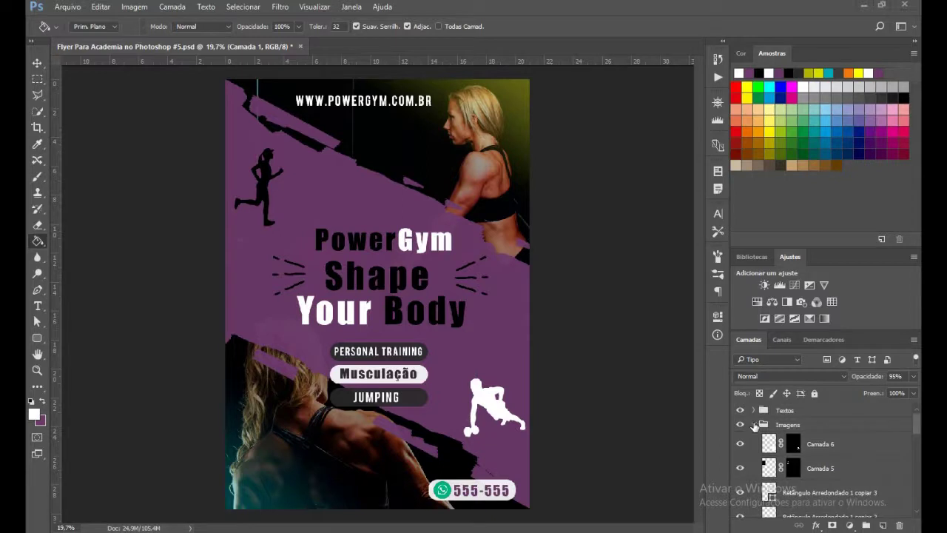
left_click(756, 425)
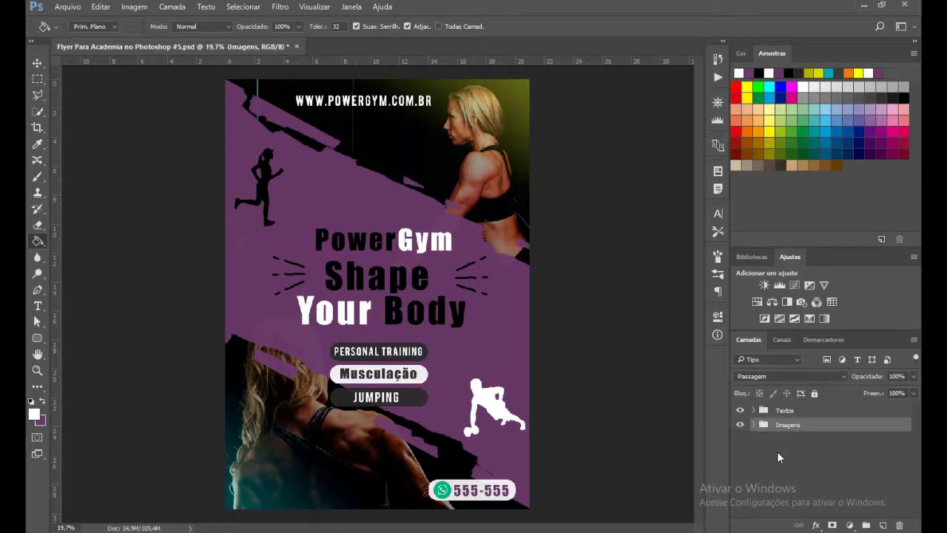
Hide the Textos group, then the two figure silhouettes and the bottom white bar.
left_click(740, 410)
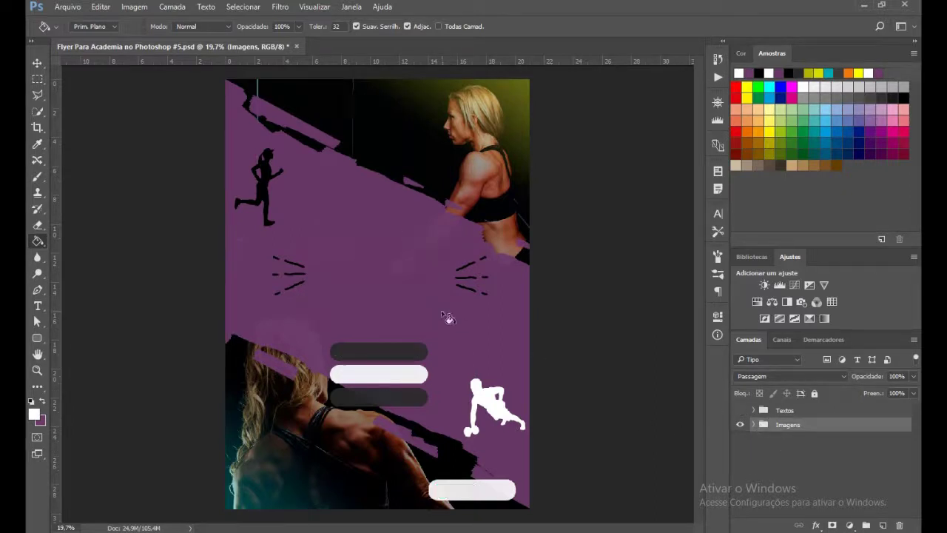
left_click(754, 425)
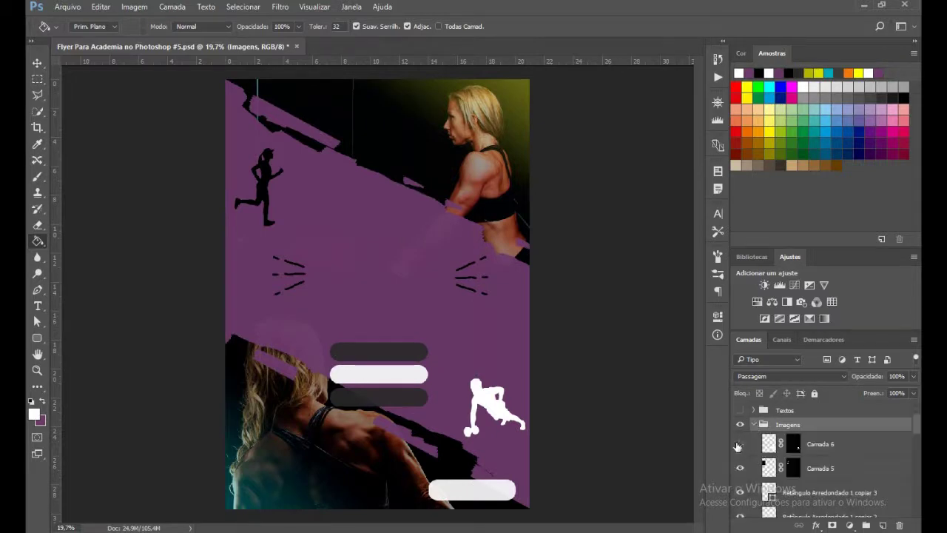
left_click(739, 444)
left_click(740, 468)
left_click(739, 492)
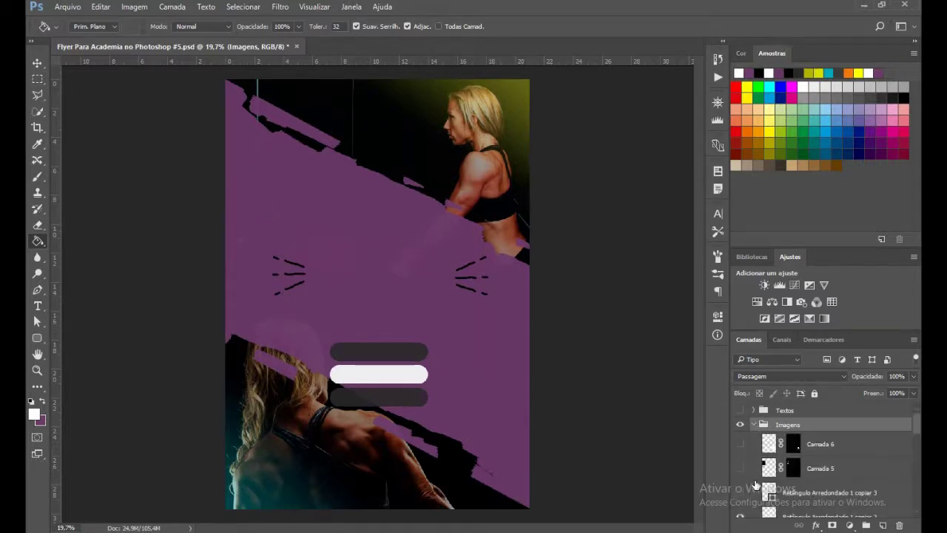
Hide the three rounded bar layers: lowest dark, middle white and top dark.
scroll(743, 489, "down", 1)
left_click(740, 503)
scroll(749, 488, "down", 1)
left_click(740, 484)
left_click(740, 508)
scroll(746, 489, "down", 1)
scroll(747, 485, "down", 2)
Hide the black dash-mark layers and the purple diagonal band (Camada 1).
left_click(740, 484)
scroll(743, 474, "down", 2)
scroll(749, 473, "down", 1)
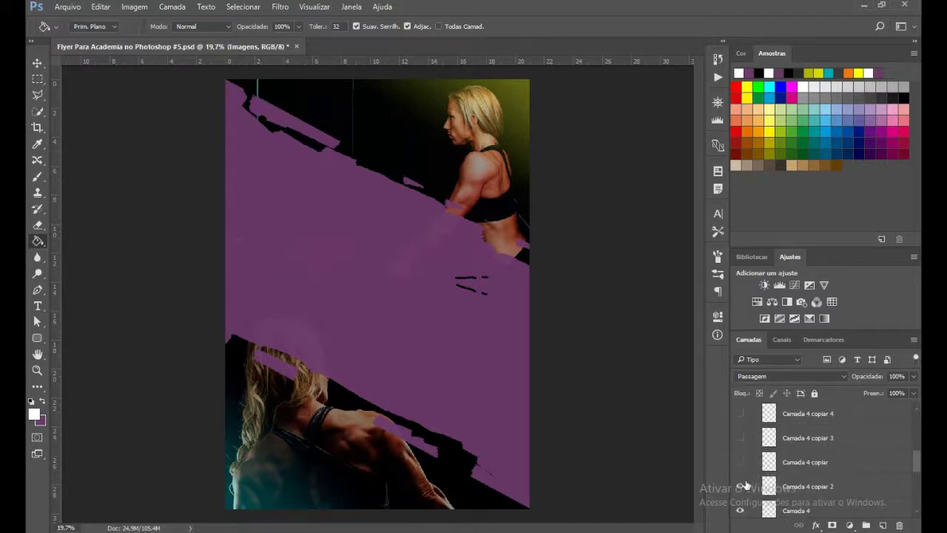
left_click(740, 486)
scroll(747, 477, "down", 1)
scroll(747, 466, "down", 1)
scroll(749, 455, "down", 2)
scroll(751, 440, "up", 1)
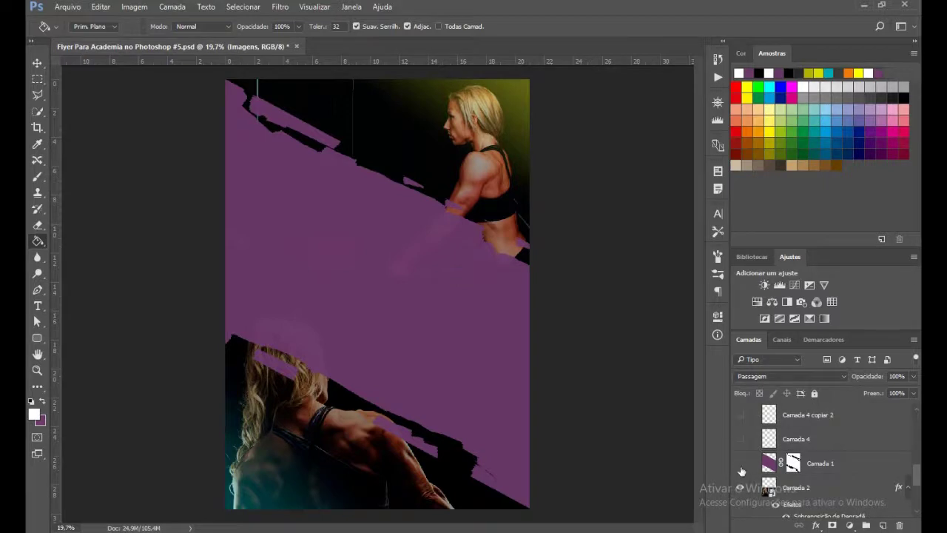
left_click(739, 463)
Hide both athlete photos, Camada 2 and Camada 3, leaving just the black background.
scroll(745, 461, "down", 2)
left_click(742, 446)
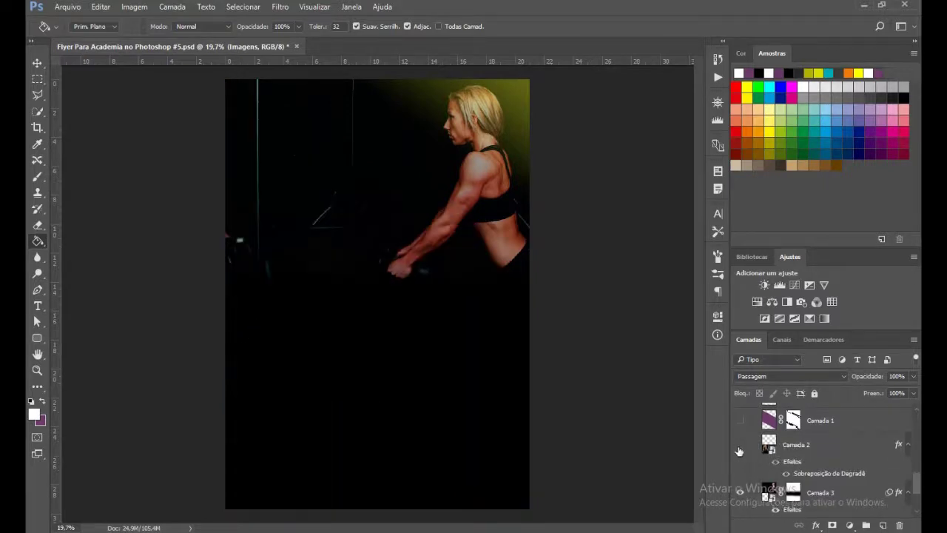
left_click(738, 450)
scroll(744, 451, "down", 2)
scroll(746, 450, "down", 1)
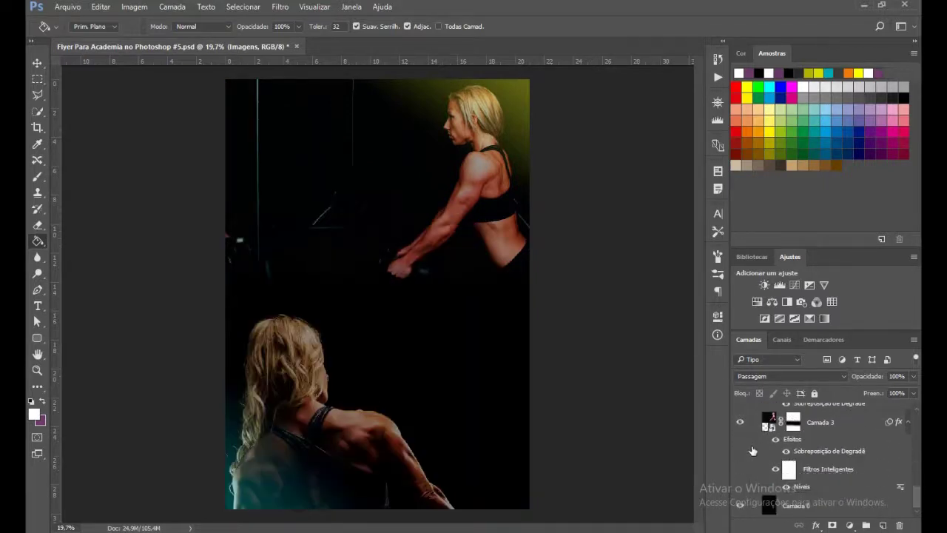
scroll(756, 480, "up", 2)
scroll(753, 472, "up", 2)
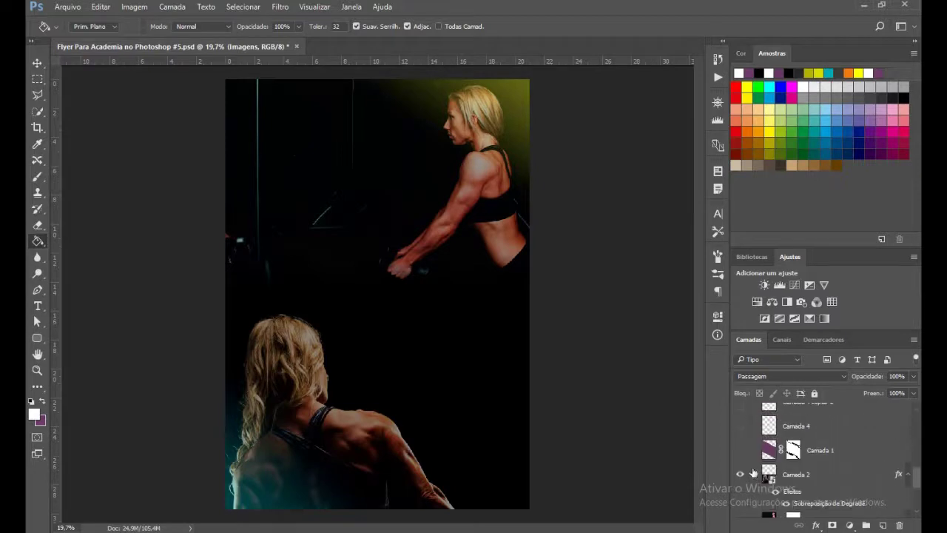
left_click(741, 476)
scroll(747, 477, "down", 2)
left_click(738, 463)
scroll(744, 470, "down", 2)
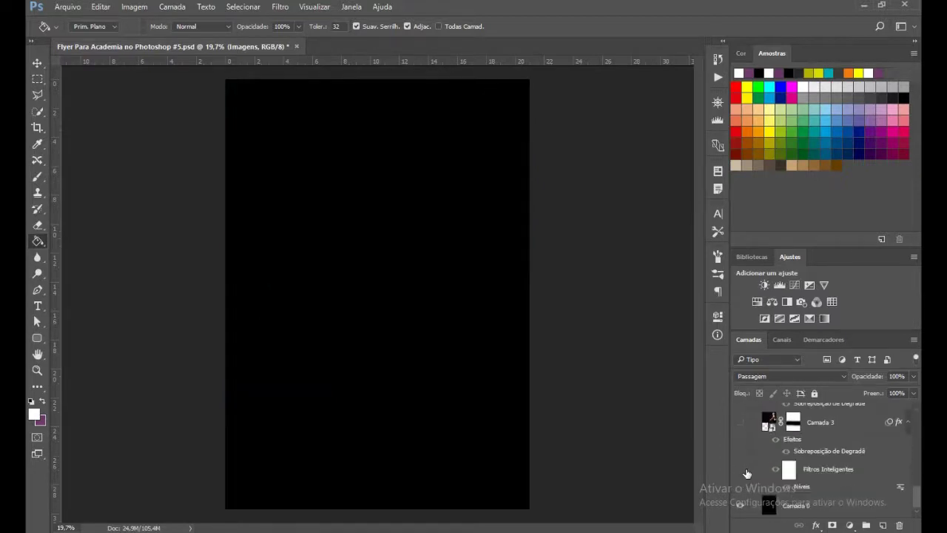
scroll(756, 473, "up", 1)
scroll(764, 490, "down", 1)
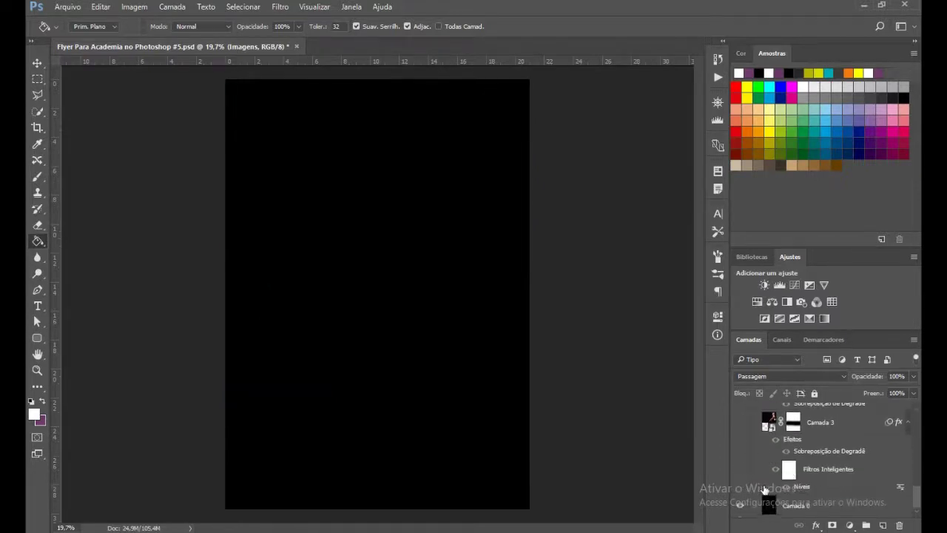
Make the upper and lower athlete photos visible again.
left_click(741, 422)
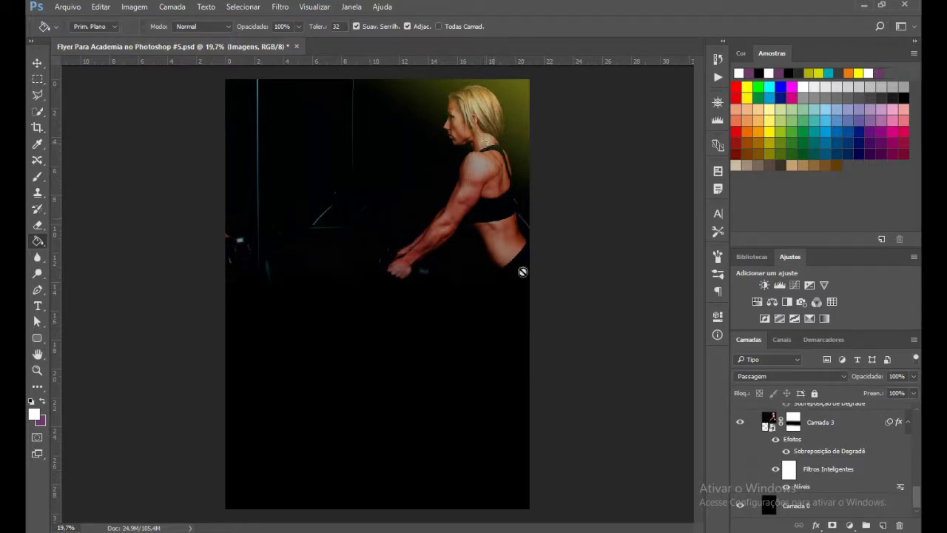
scroll(778, 472, "up", 1)
scroll(776, 470, "up", 1)
scroll(775, 470, "up", 1)
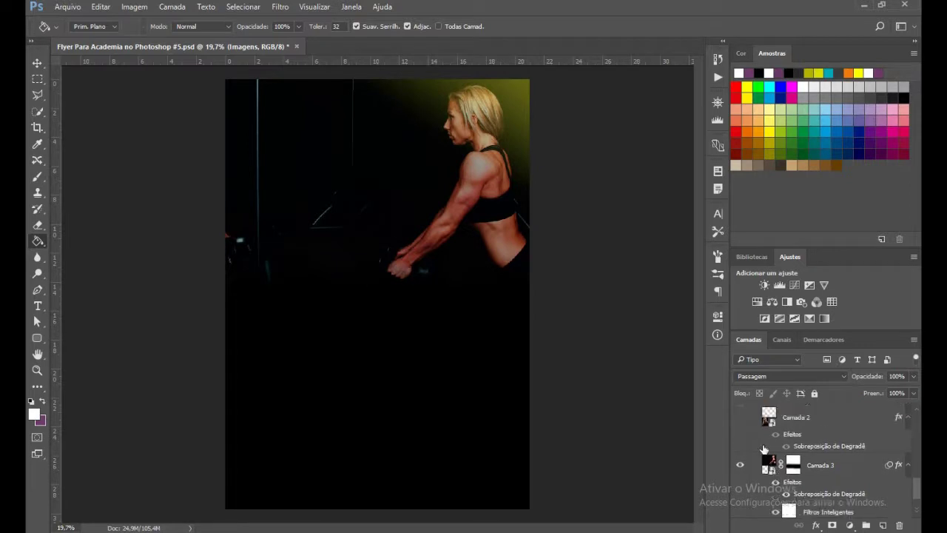
left_click(739, 420)
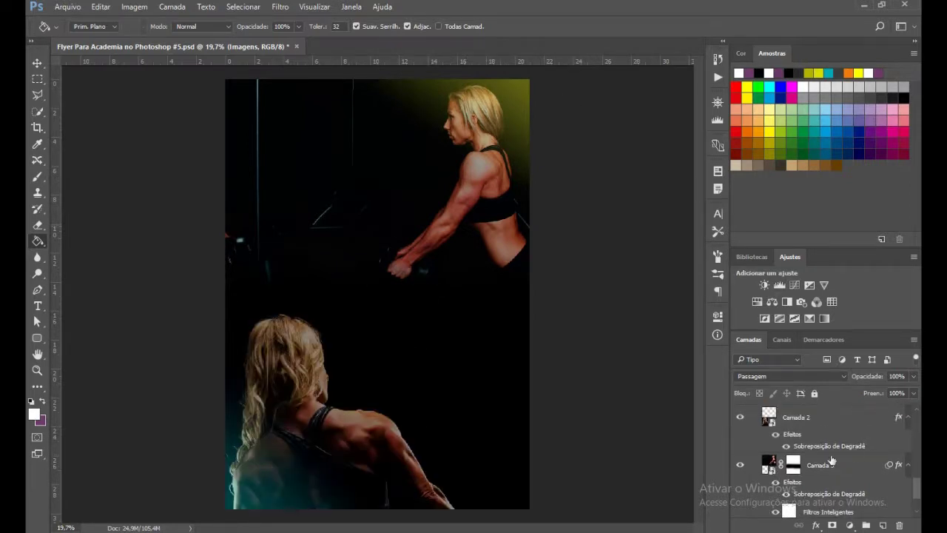
Select the Camada 3 and Camada 2 photo layers, then show the purple diagonal band.
left_click(769, 465)
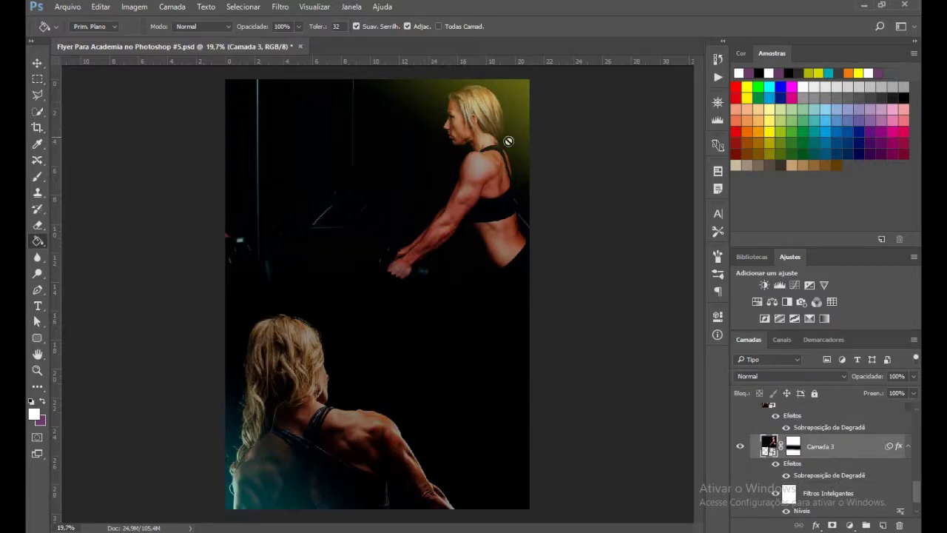
scroll(766, 454, "up", 1)
left_click(795, 420)
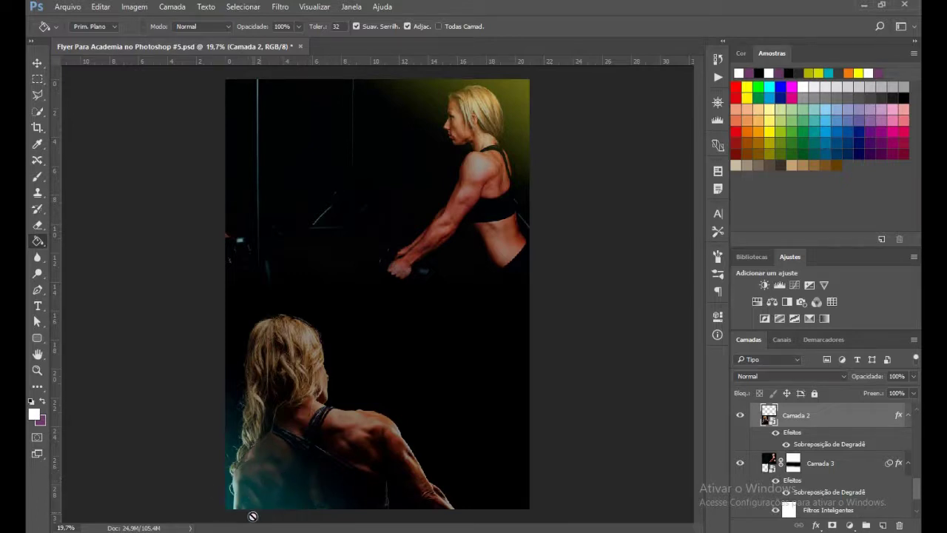
scroll(786, 457, "up", 1)
scroll(785, 457, "up", 1)
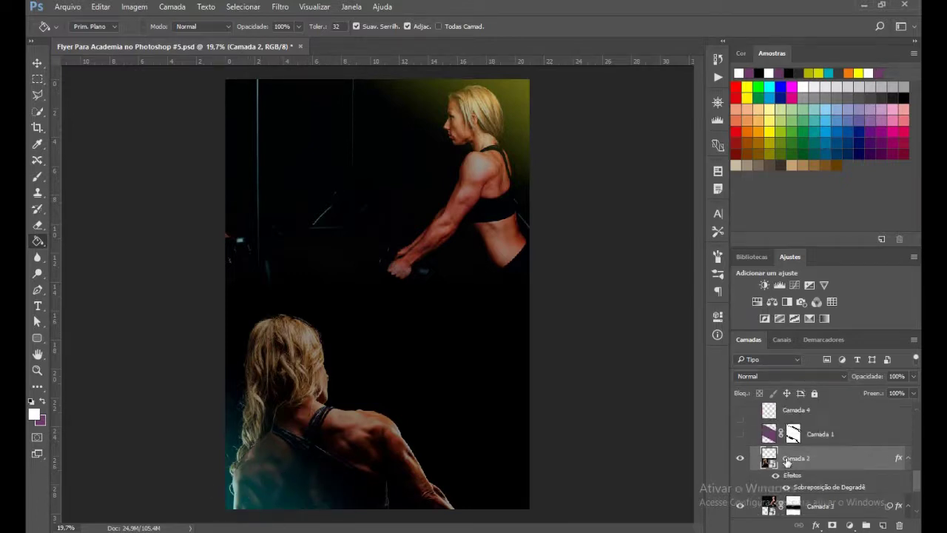
left_click(740, 436)
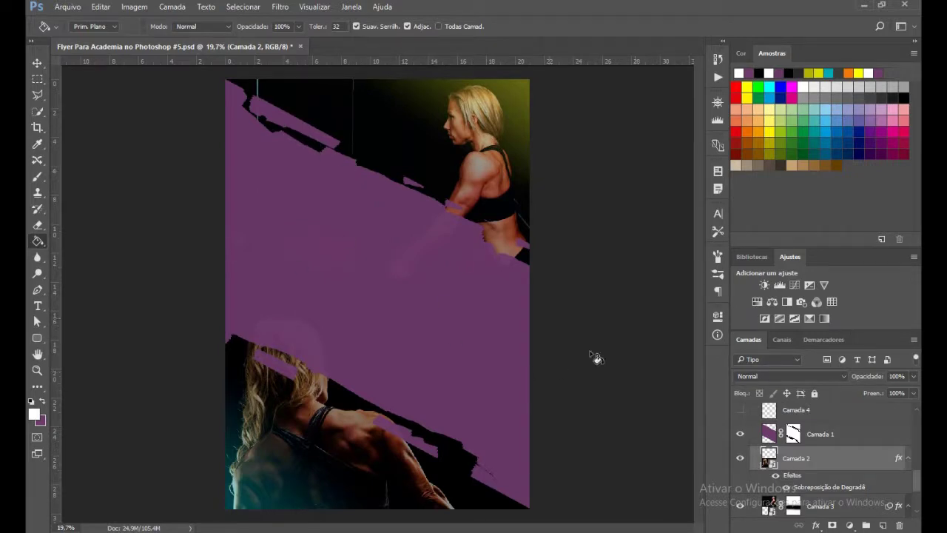
Make all the dark dash-mark layers visible again.
scroll(747, 454, "up", 1)
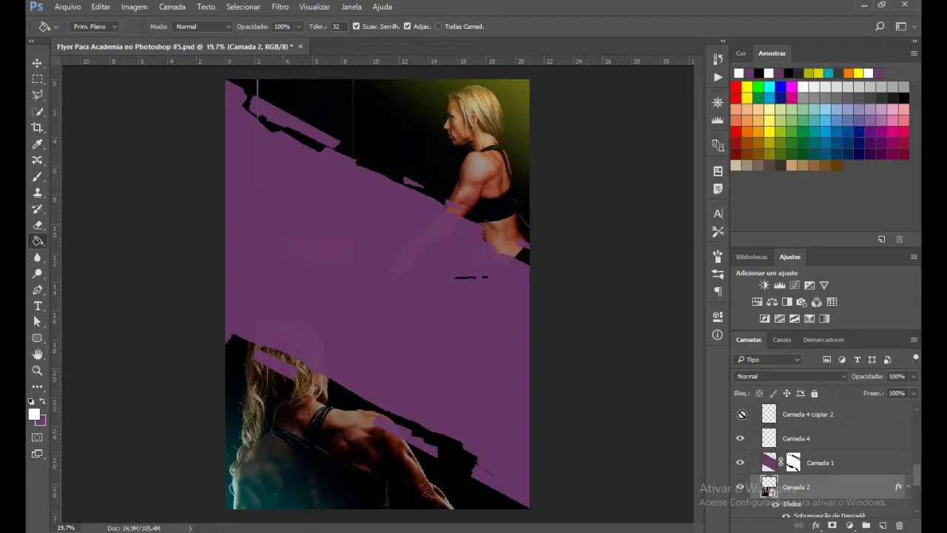
scroll(763, 435, "up", 2)
left_click(740, 432)
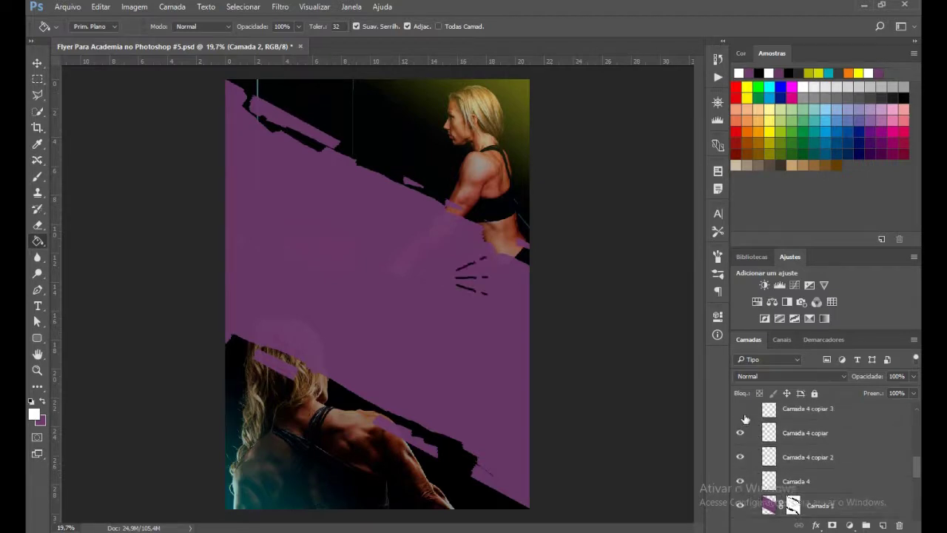
scroll(755, 433, "up", 1)
scroll(748, 441, "up", 1)
left_click(740, 421)
scroll(747, 429, "up", 1)
scroll(762, 439, "up", 1)
Show the rounded bars again: top dark, white, third dark and the bottom white bar.
left_click(742, 451)
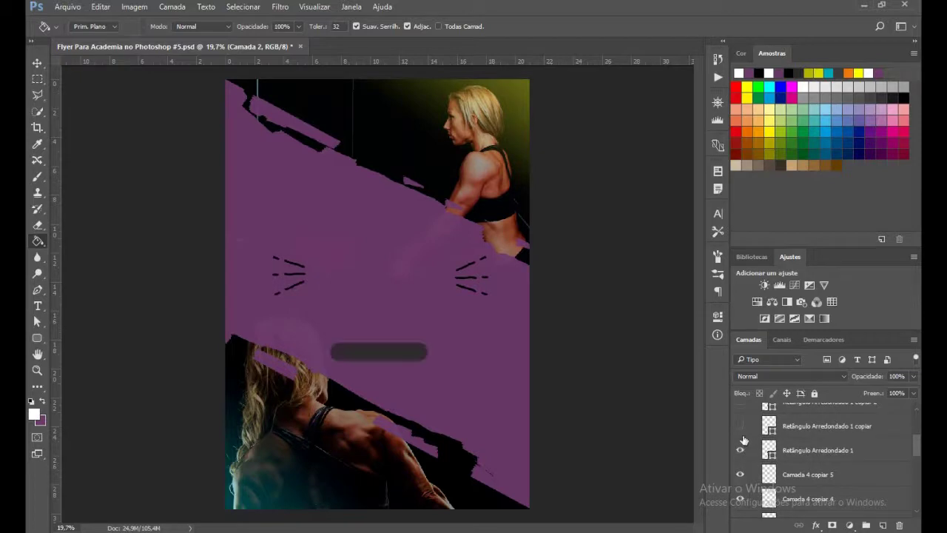
left_click(739, 427)
scroll(752, 447, "up", 1)
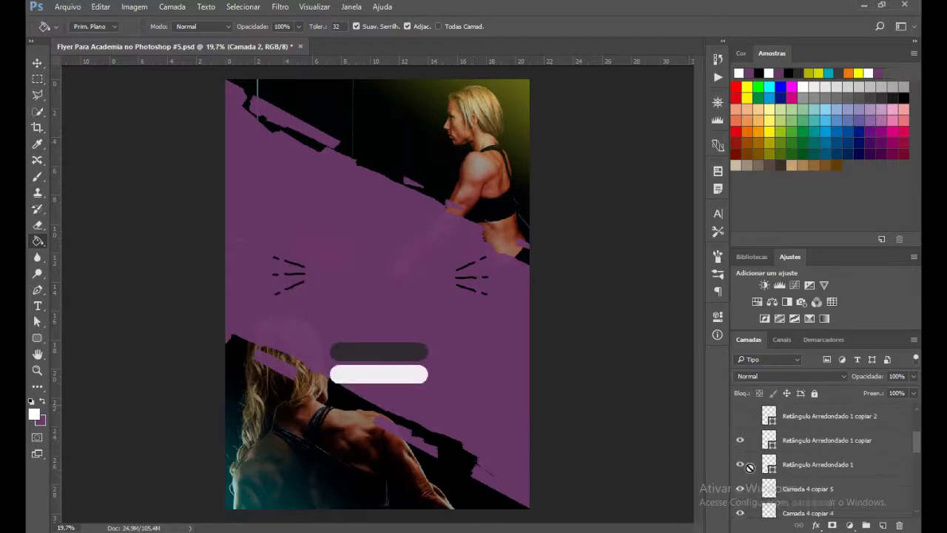
left_click(739, 431)
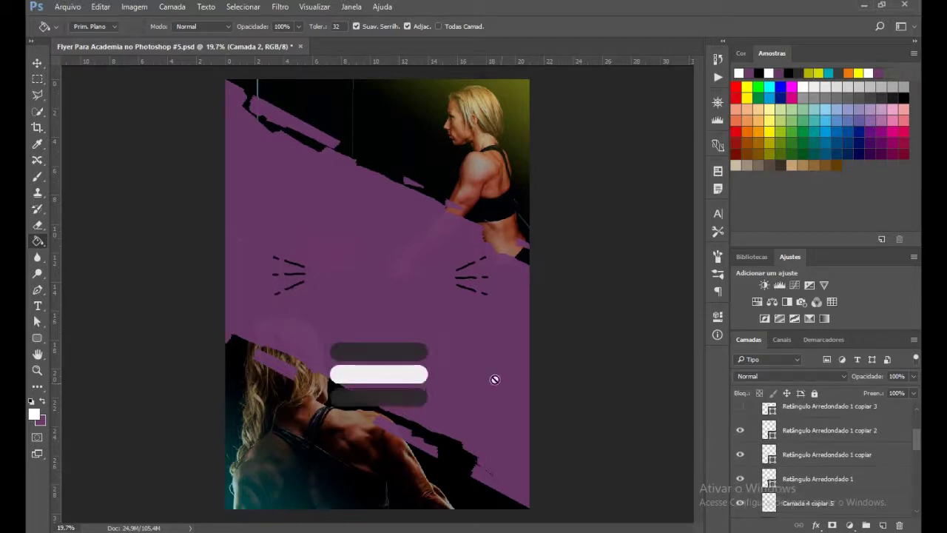
scroll(743, 444, "up", 1)
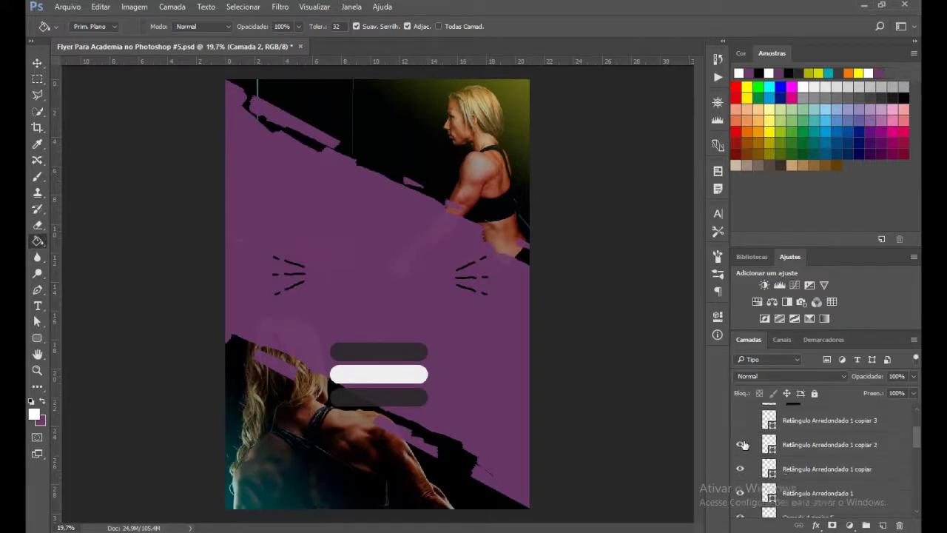
left_click(740, 423)
Show both figure silhouettes and the Textos group, then collapse the Imagens group.
scroll(738, 433, "up", 1)
scroll(737, 440, "up", 1)
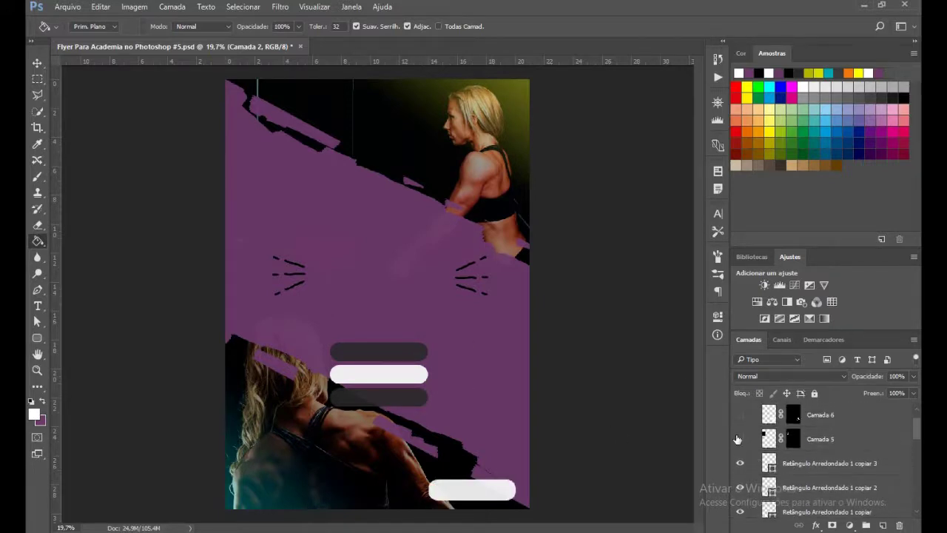
left_click(740, 440)
left_click(740, 415)
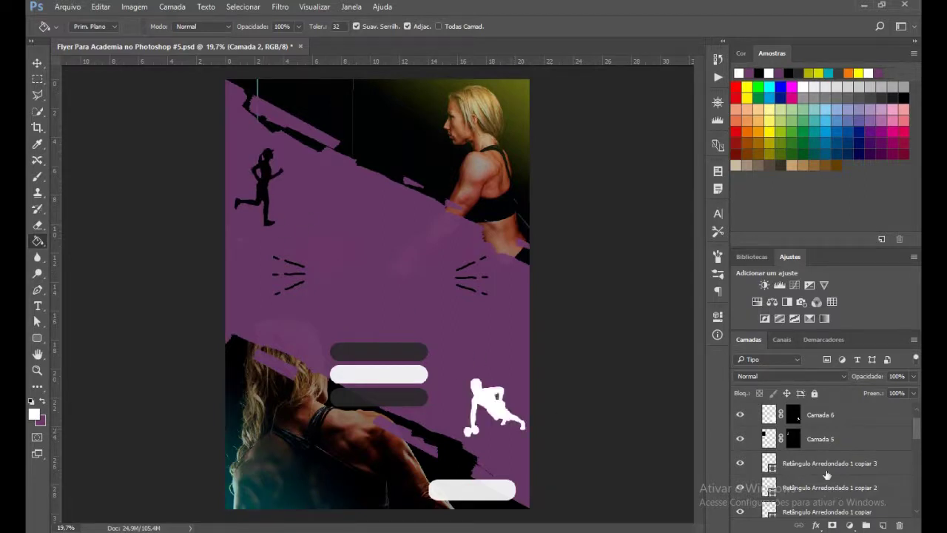
scroll(756, 442, "up", 1)
left_click(741, 410)
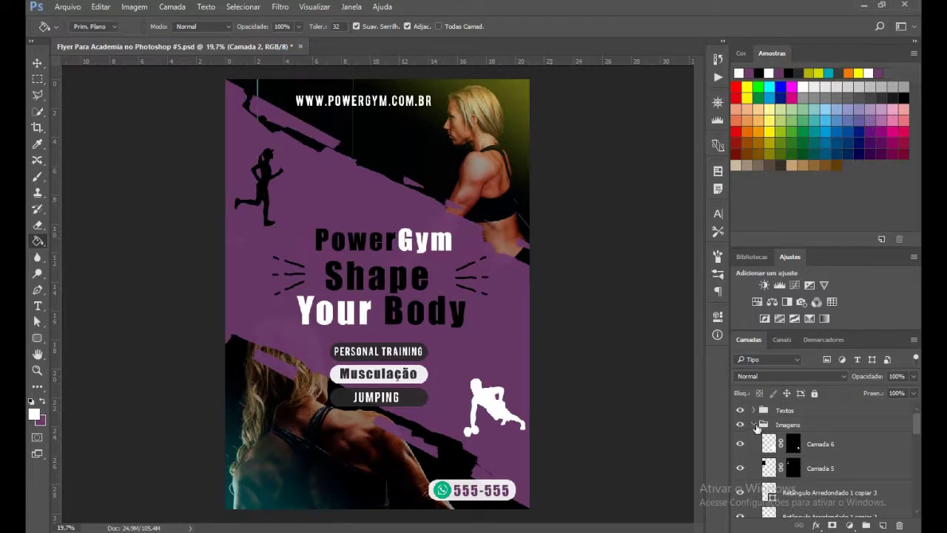
left_click(756, 426)
left_click(753, 425)
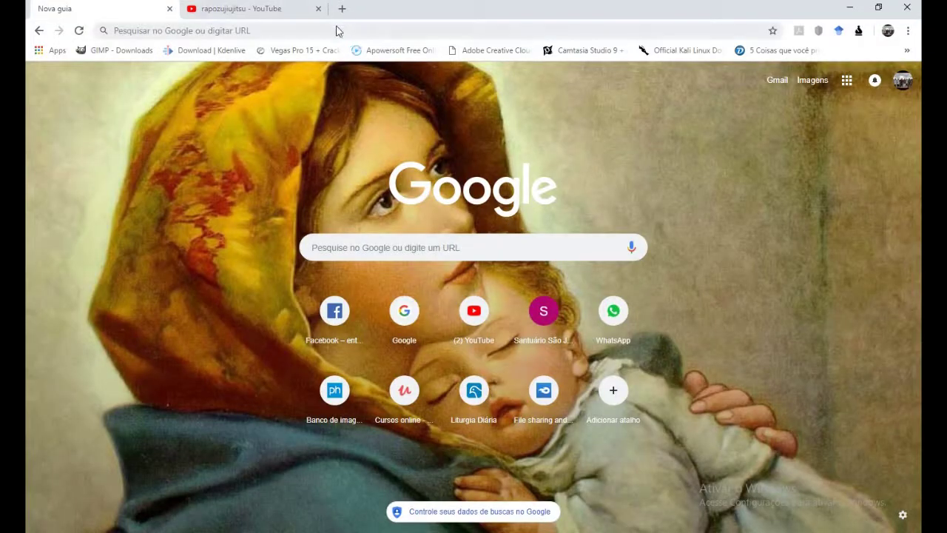
Open pxhere.com in the browser and search for 'workout' photos.
left_click(267, 30)
type("px")
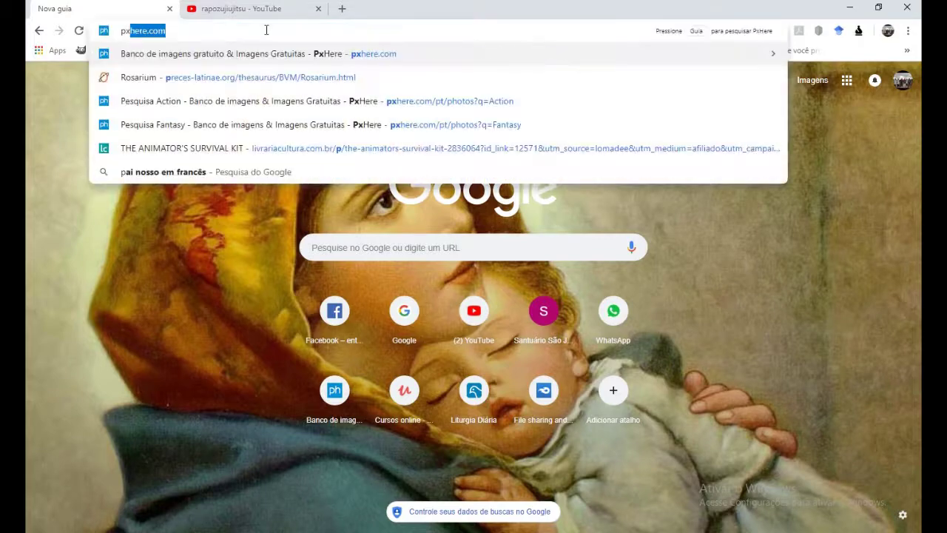
key("Return")
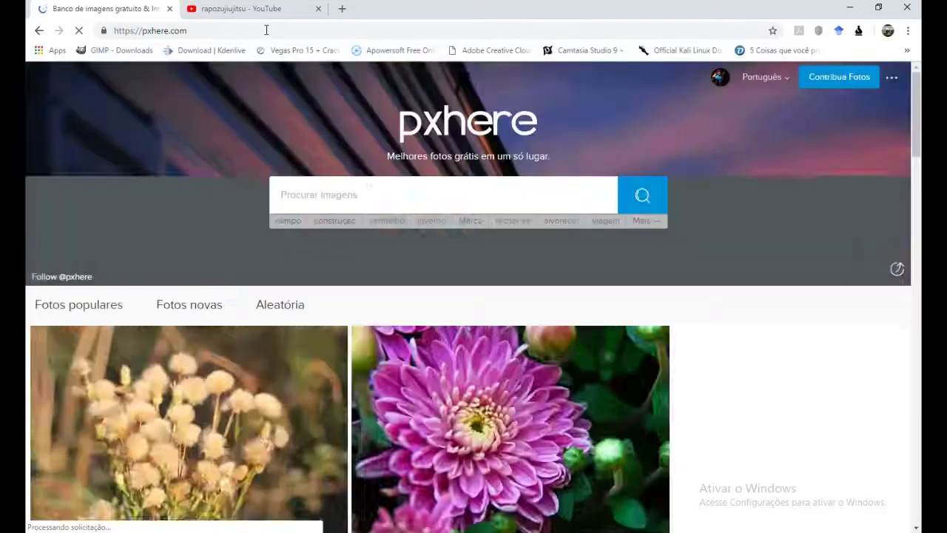
type("workout")
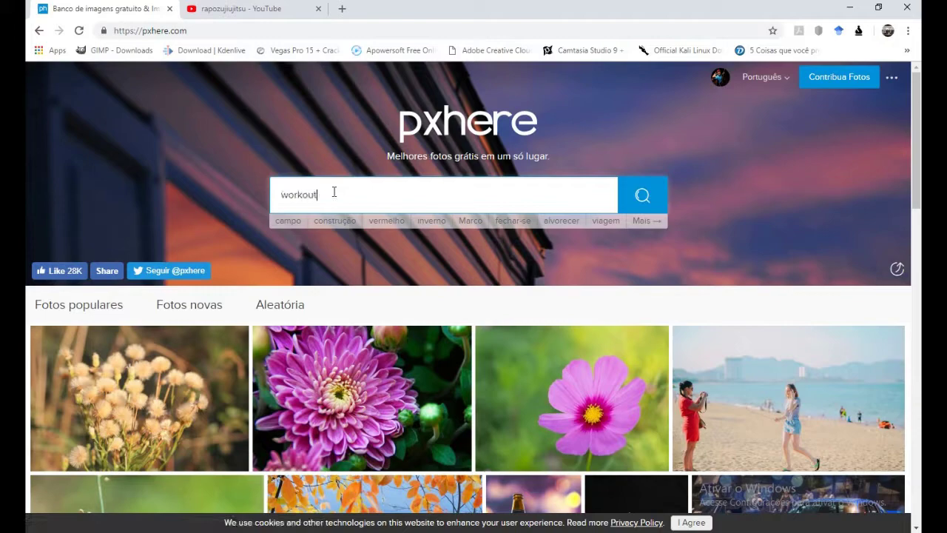
key("Return")
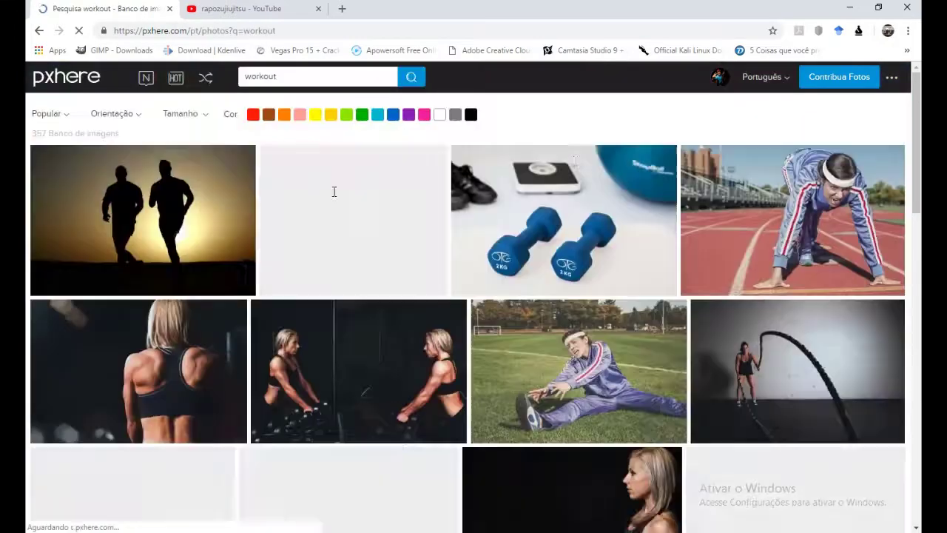
Scroll through the 357 workout photo results and return to the top.
scroll(299, 347, "down", 1)
scroll(300, 348, "down", 2)
scroll(672, 300, "down", 3)
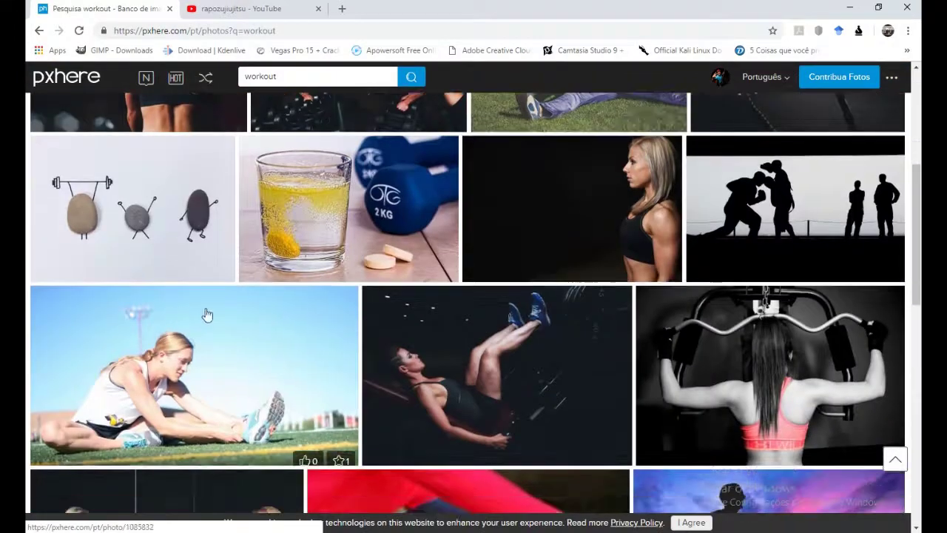
scroll(525, 282, "down", 2)
scroll(524, 282, "down", 4)
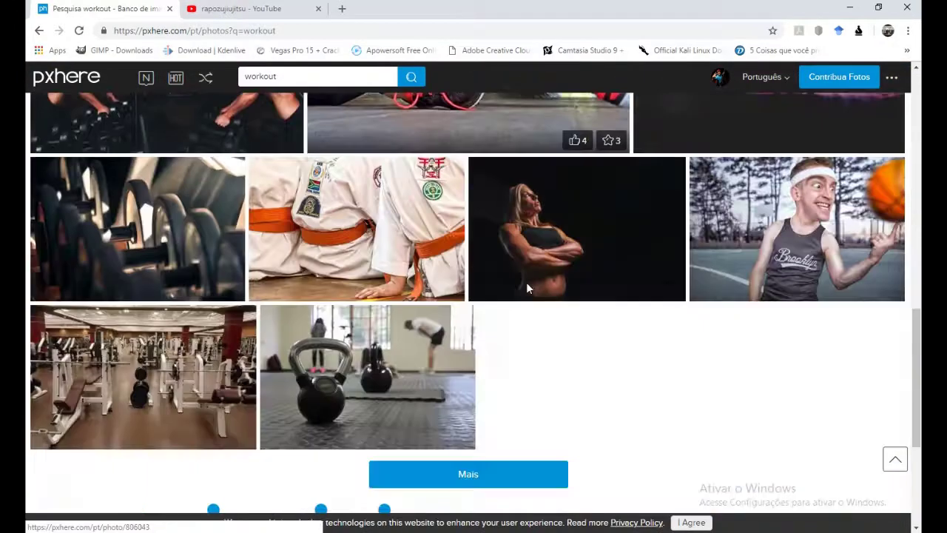
scroll(634, 292, "down", 4)
scroll(703, 274, "down", 4)
scroll(703, 273, "down", 1)
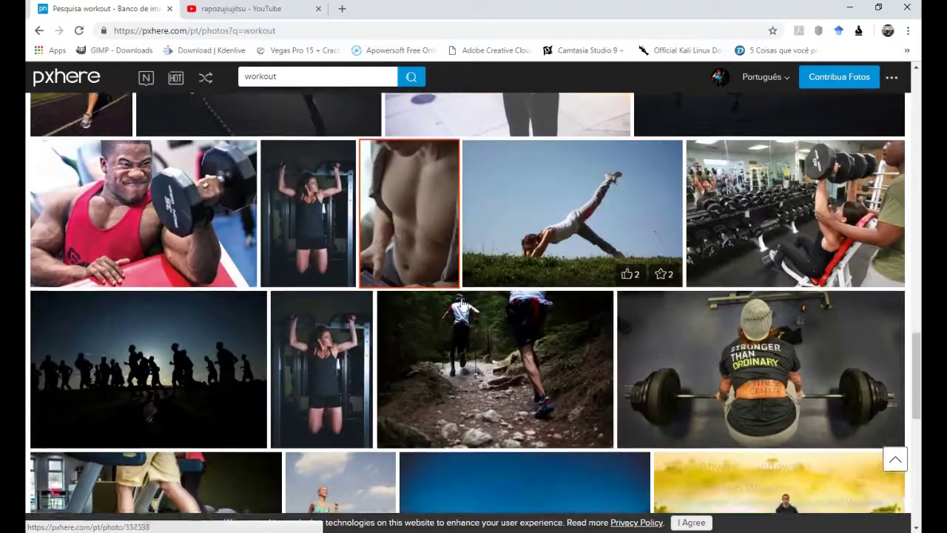
scroll(700, 281, "down", 2)
scroll(700, 282, "down", 3)
scroll(700, 281, "down", 3)
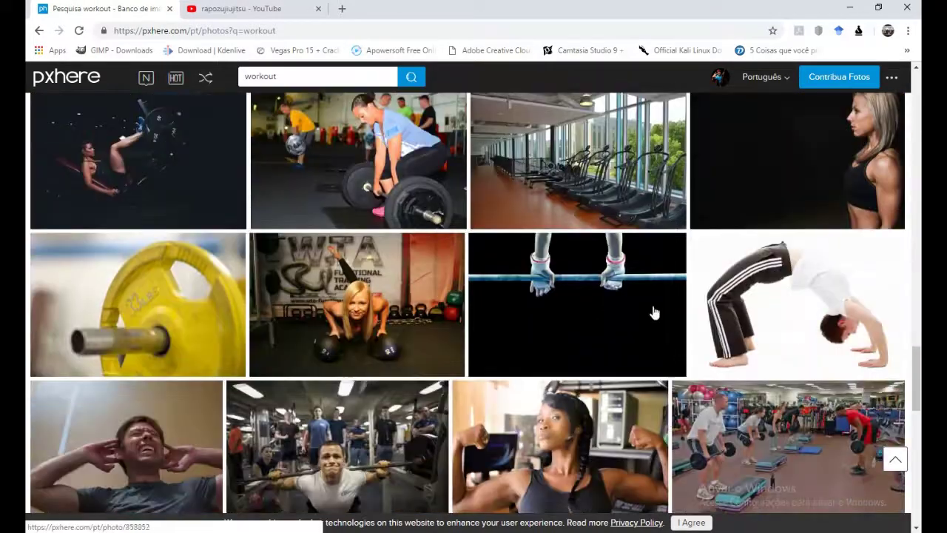
scroll(651, 313, "down", 2)
scroll(538, 252, "down", 4)
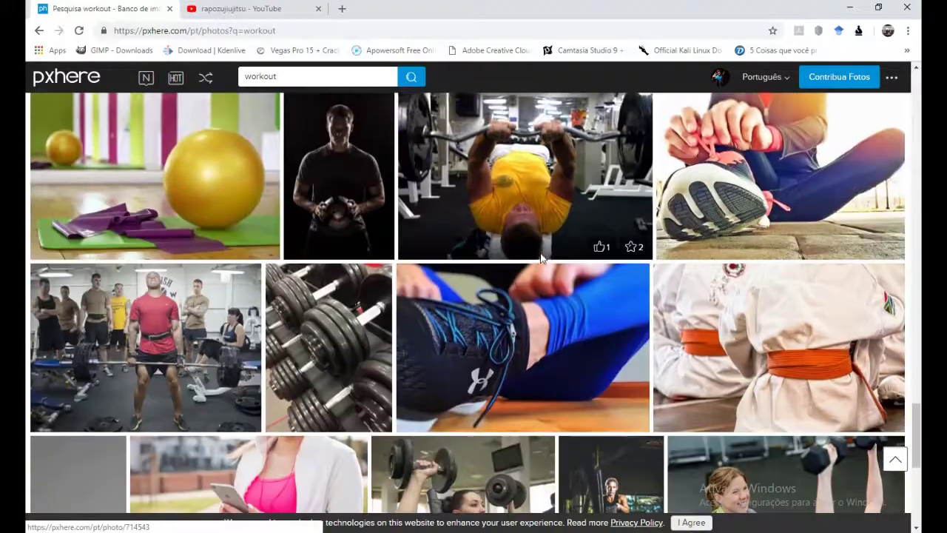
scroll(441, 282, "down", 4)
scroll(441, 282, "down", 3)
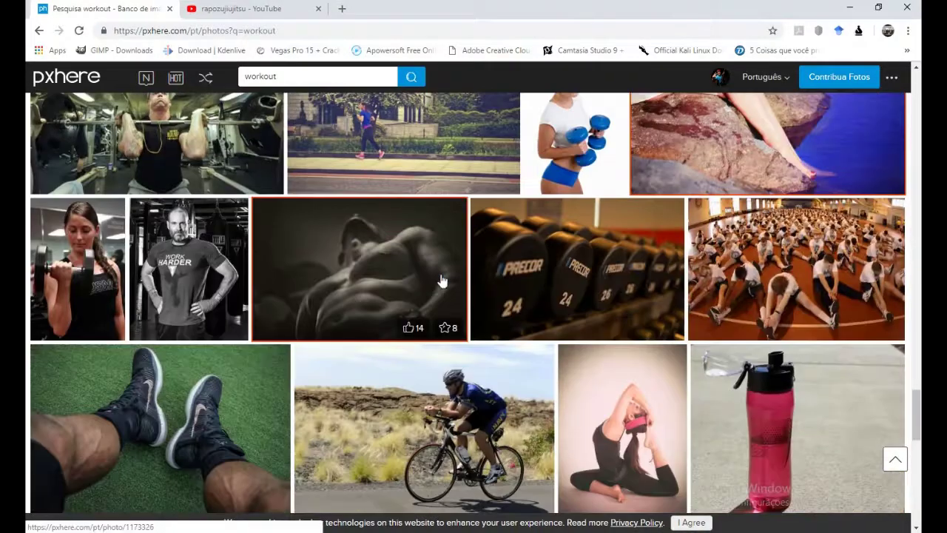
key("Home")
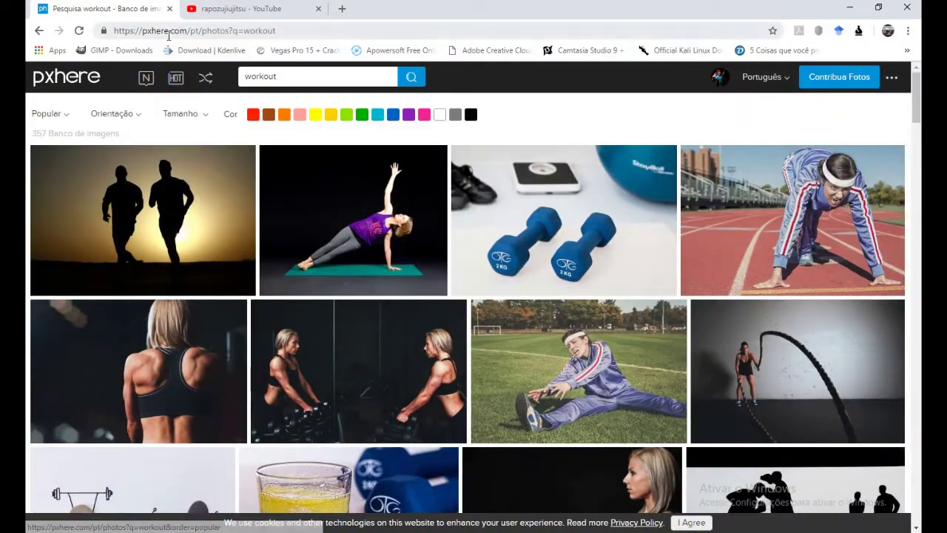
left_click(169, 31)
Open pexels.com and search for 'Gym' photos.
type("pe")
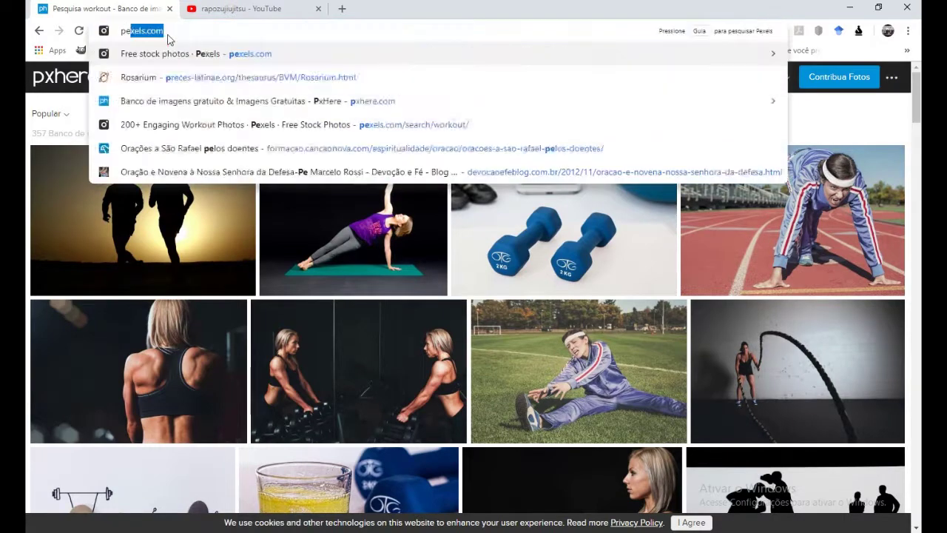
type("xel")
key("Return")
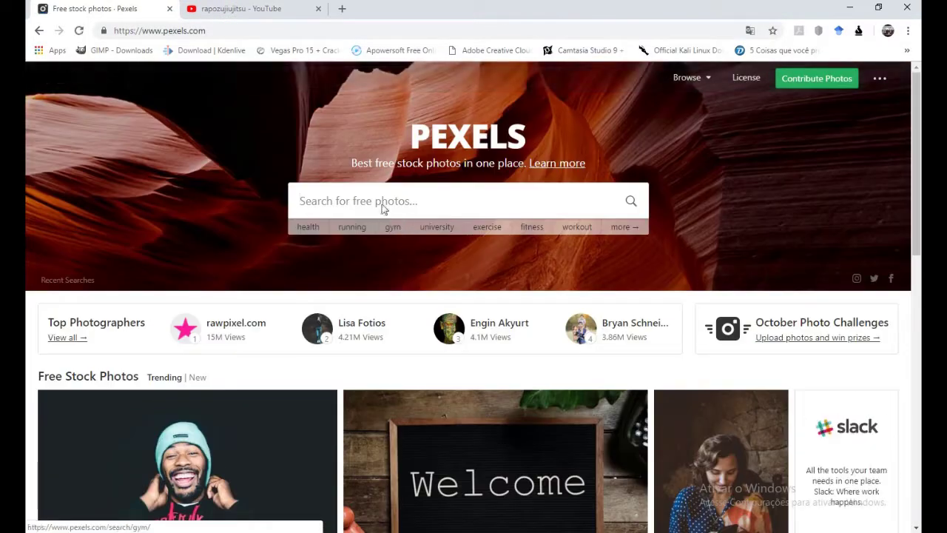
left_click(381, 205)
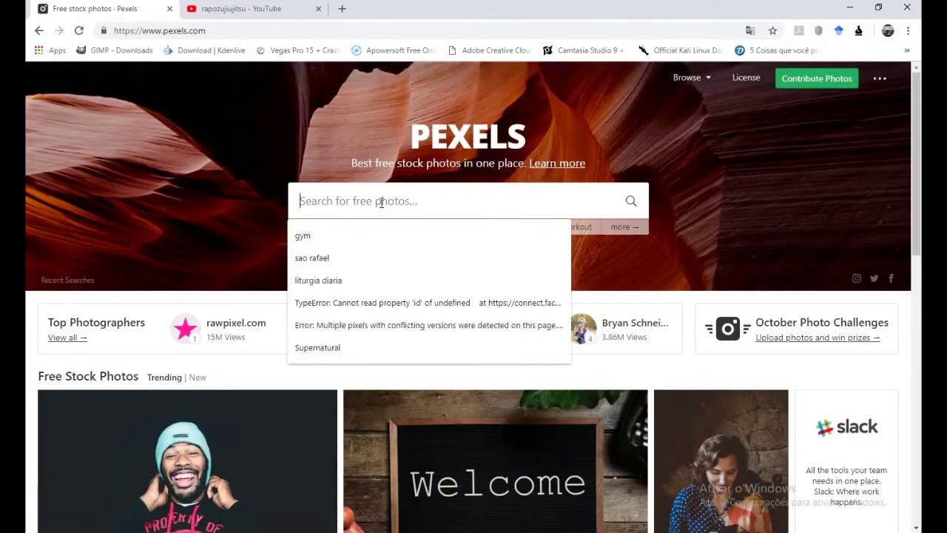
type("Gym")
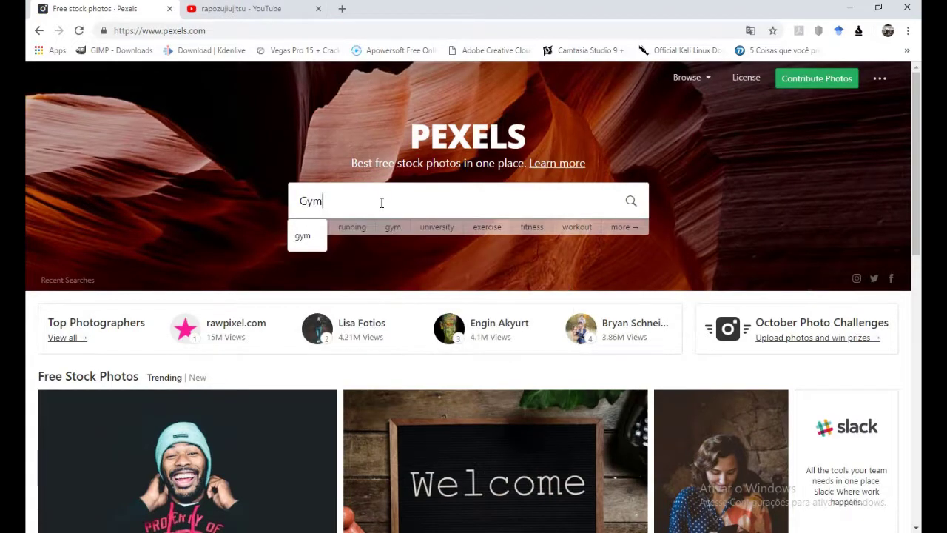
key("Return")
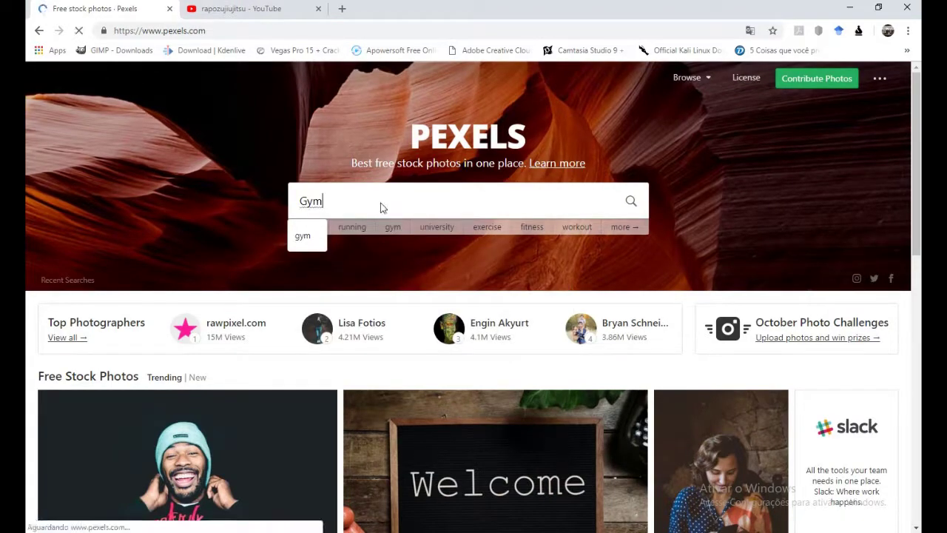
Browse the Gym results, then close the Pexels tab and minimize Chrome.
scroll(505, 321, "down", 5)
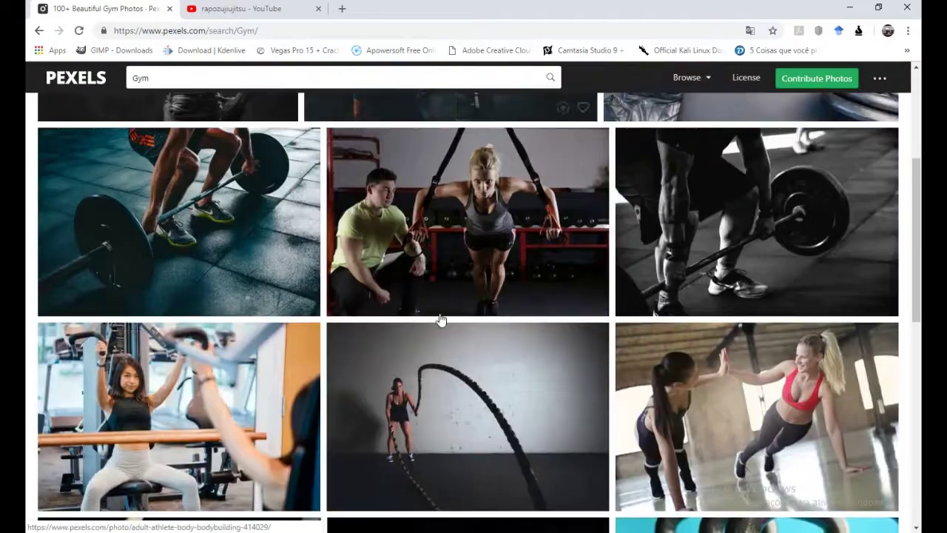
scroll(584, 372, "down", 1)
scroll(411, 246, "down", 3)
scroll(436, 311, "down", 2)
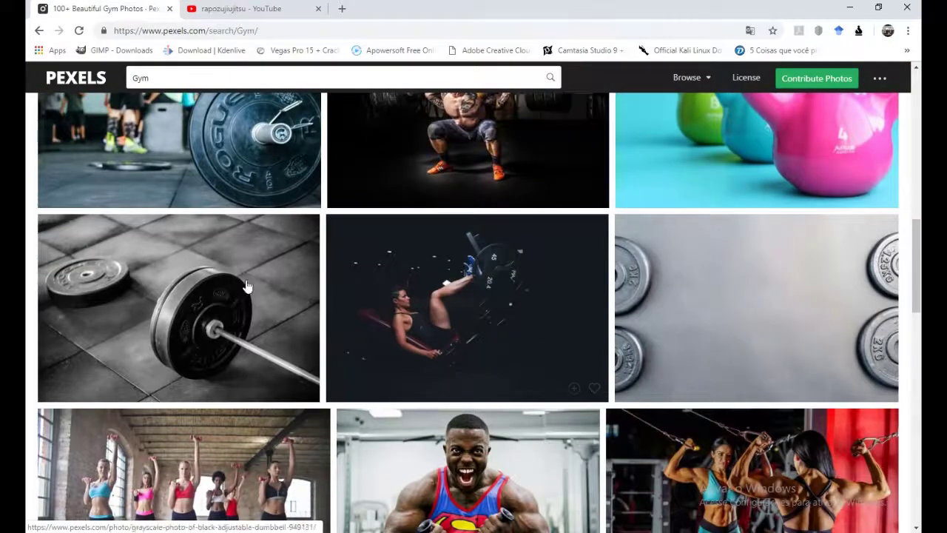
scroll(462, 296, "down", 3)
scroll(448, 337, "down", 1)
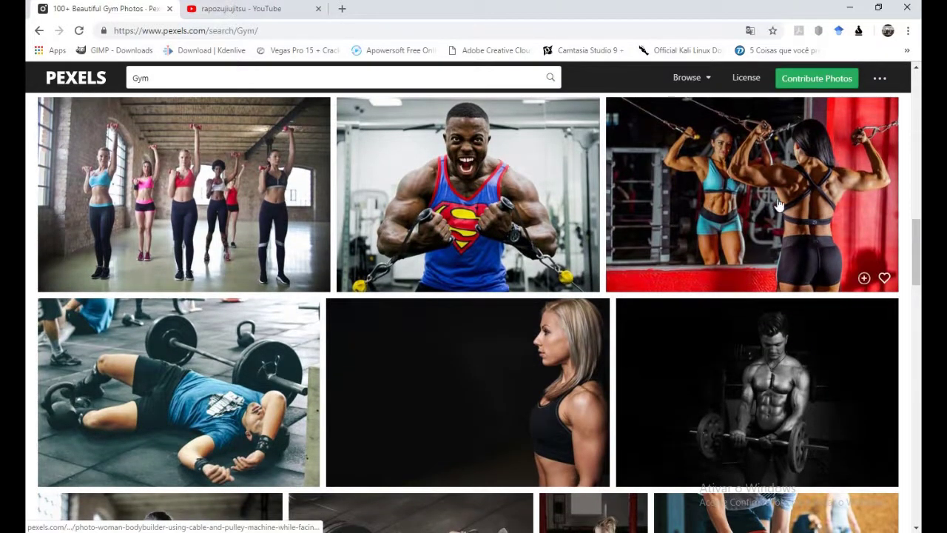
scroll(733, 214, "down", 2)
scroll(474, 285, "down", 3)
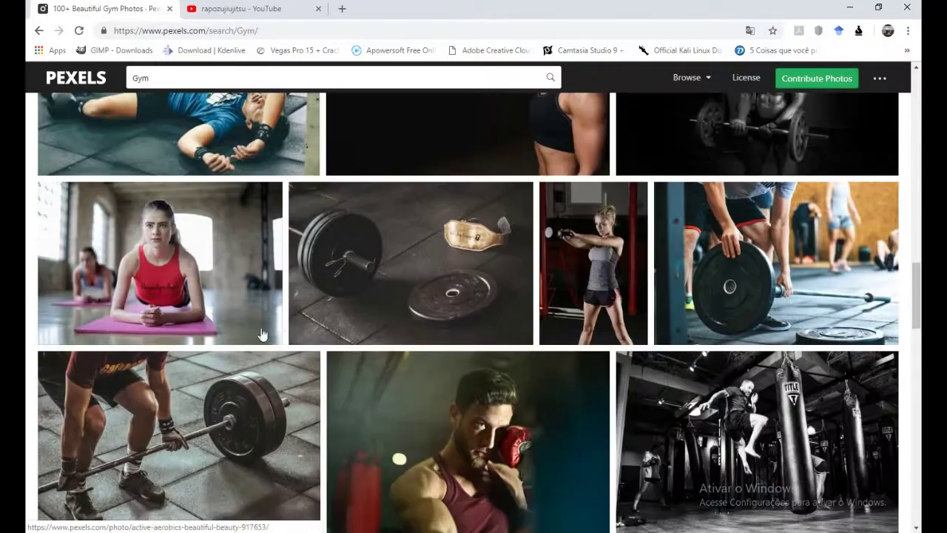
scroll(296, 341, "down", 3)
scroll(284, 339, "down", 1)
scroll(284, 339, "down", 1)
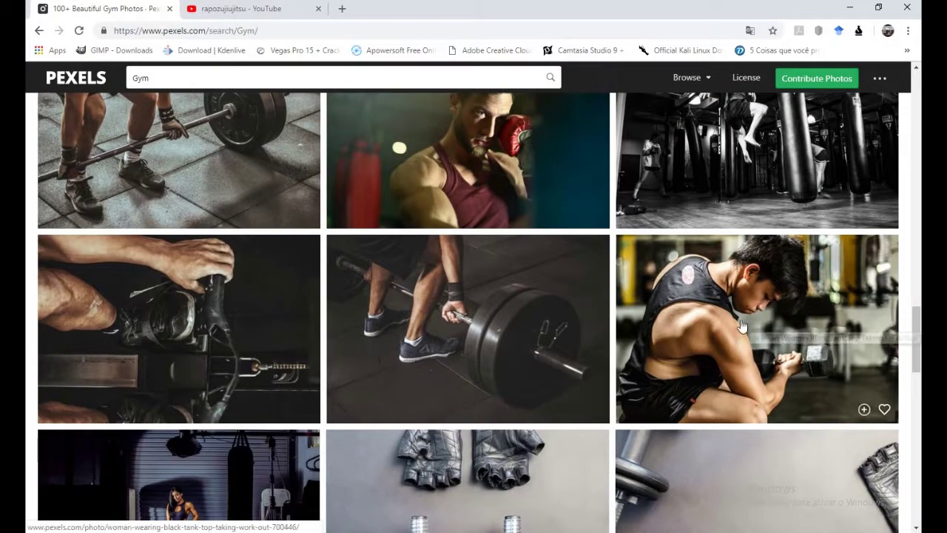
scroll(769, 305, "up", 8)
scroll(742, 320, "up", 4)
scroll(363, 247, "up", 4)
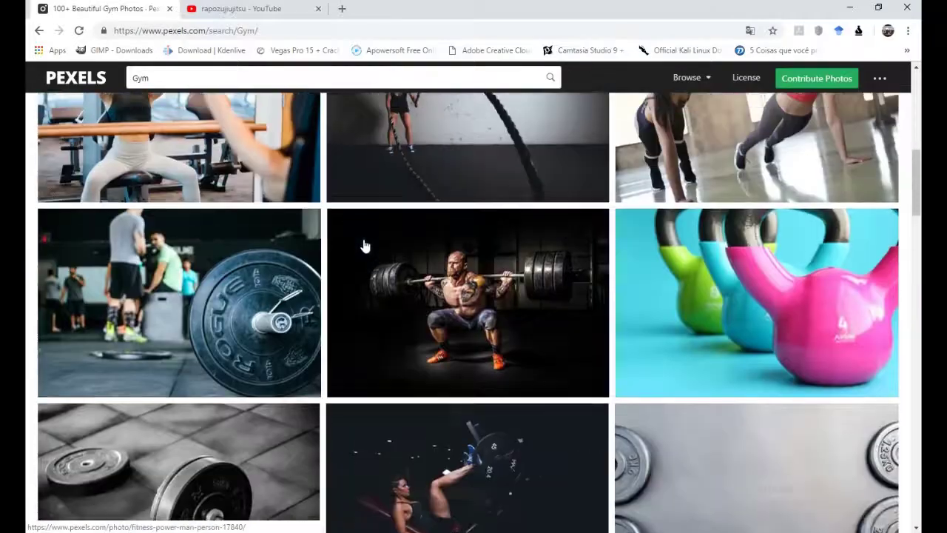
scroll(363, 247, "up", 5)
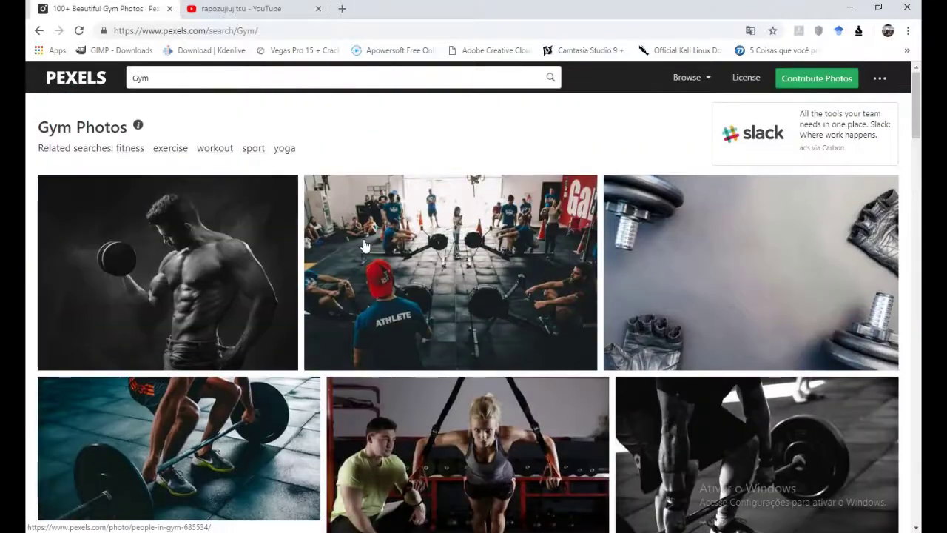
left_click(170, 8)
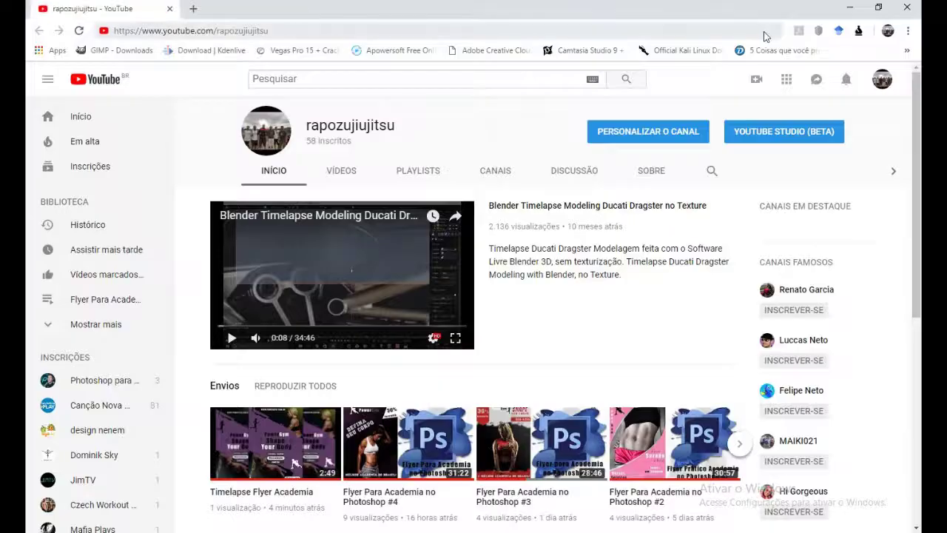
left_click(849, 8)
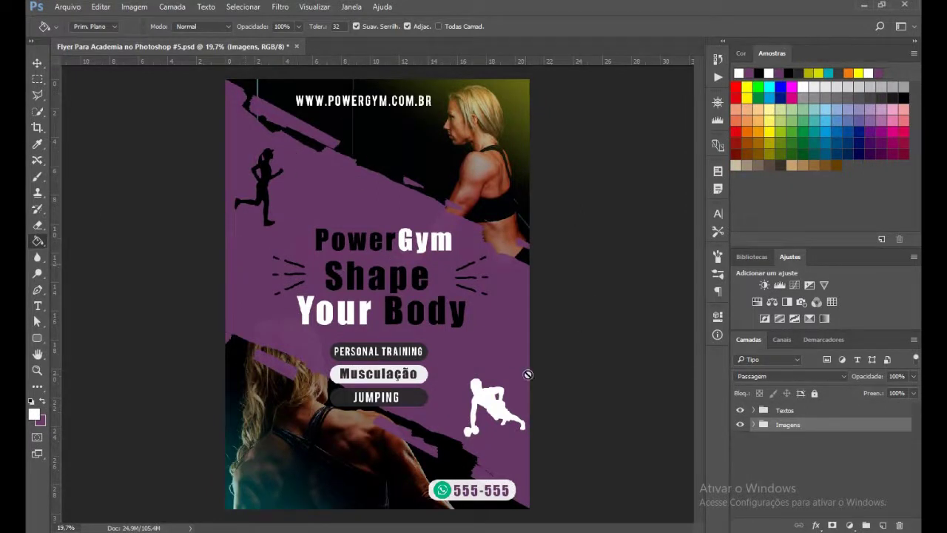
Create a new international-paper A4 document, 210 × 297 mm, 300 ppi, RGB.
key("ctrl+n")
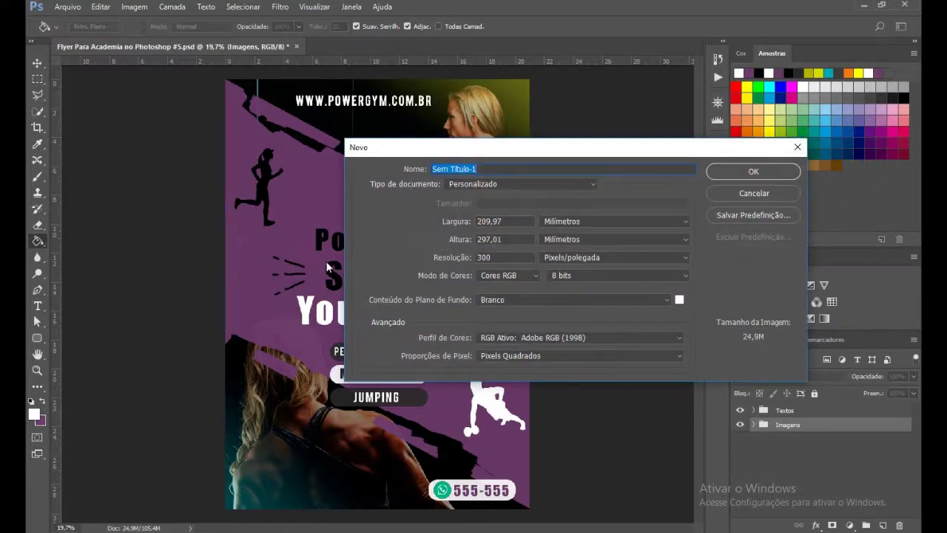
left_click(575, 193)
left_click(498, 230)
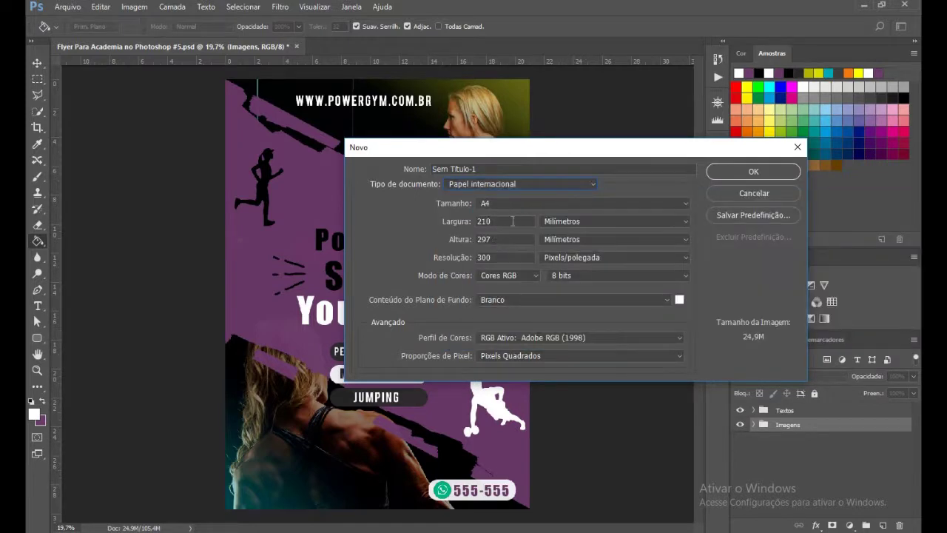
double_click(501, 257)
left_click(529, 275)
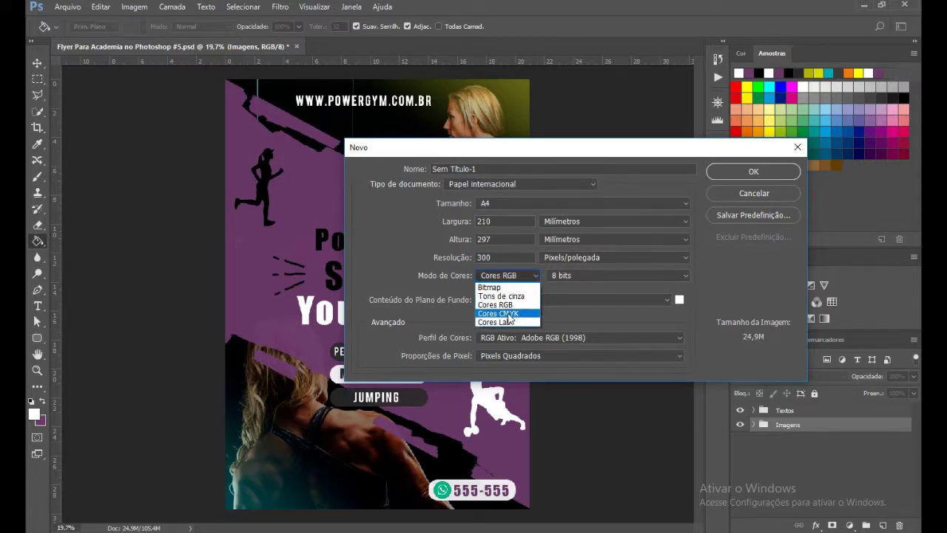
left_click(397, 280)
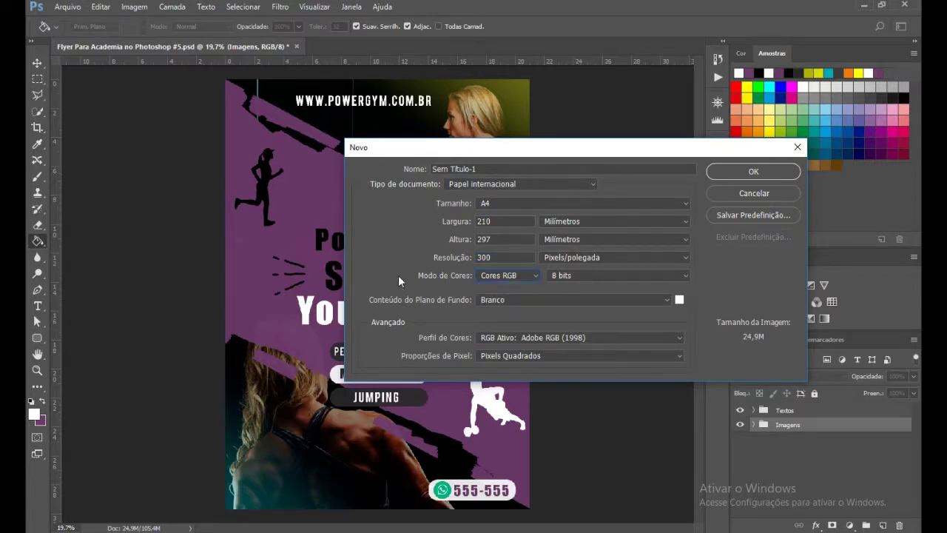
left_click(764, 174)
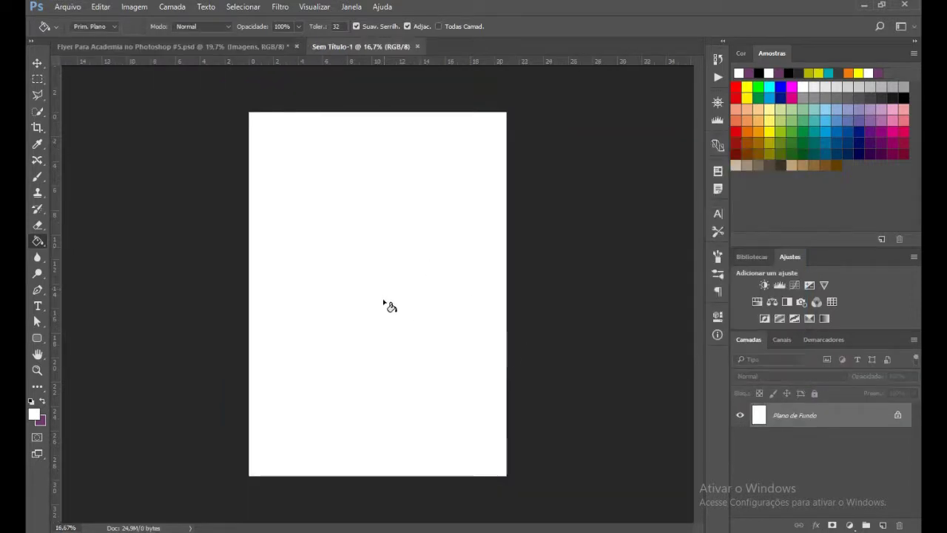
Convert the Plano de Fundo background into an editable layer, Camada 0.
scroll(385, 315, "up", 1)
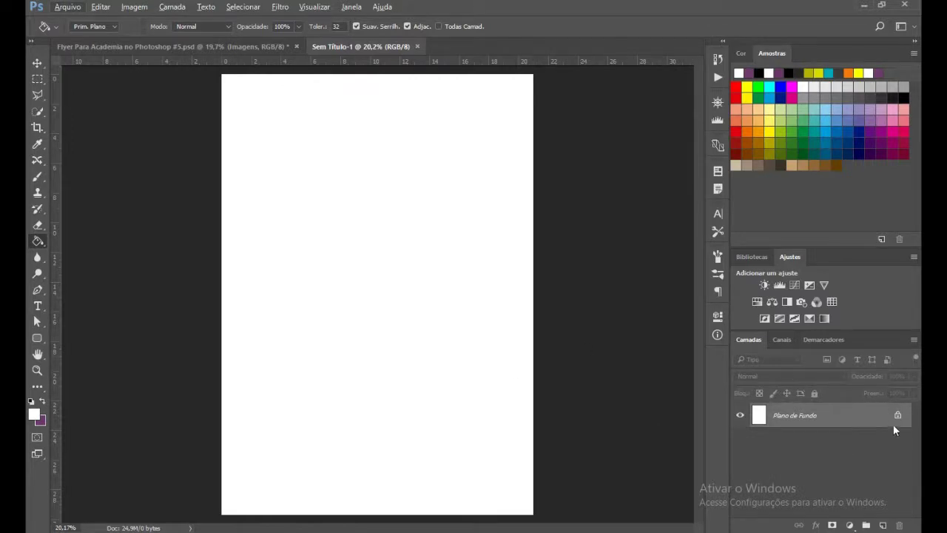
double_click(863, 418)
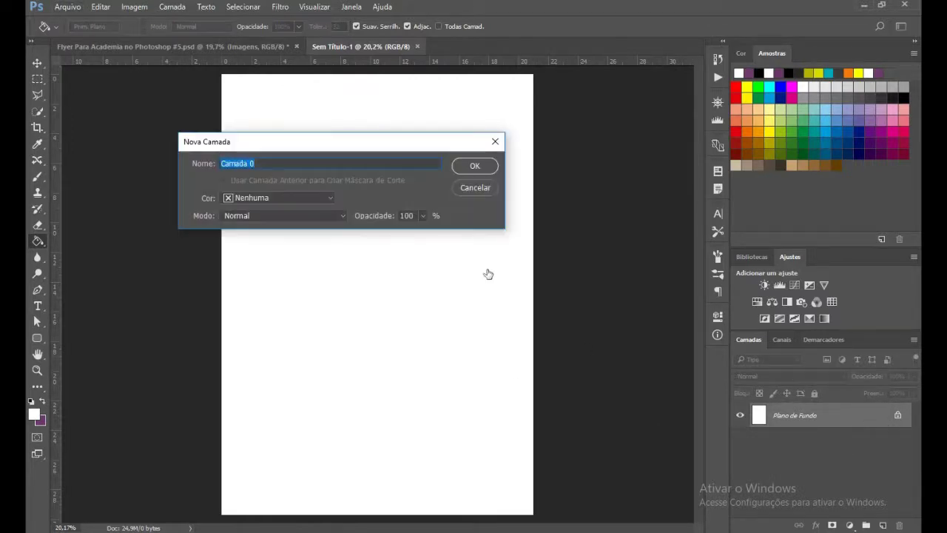
left_click(486, 170)
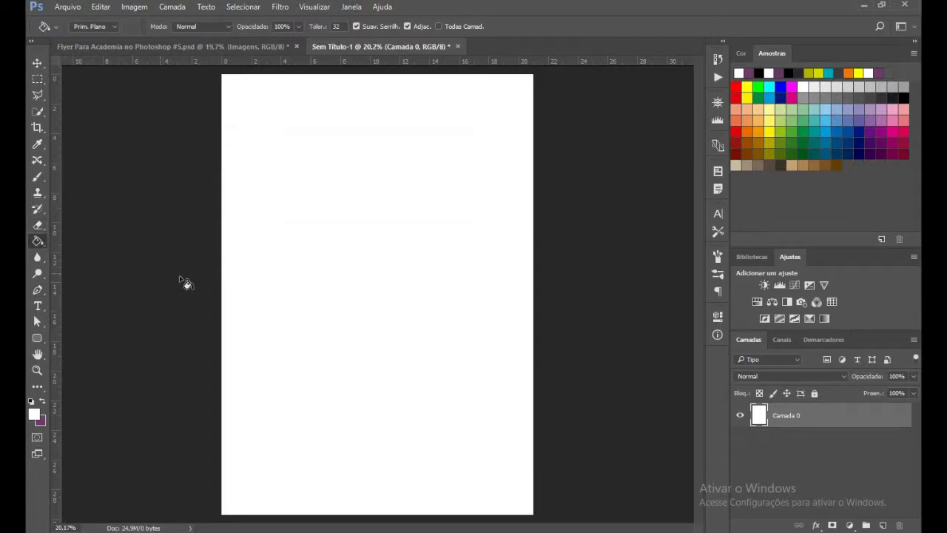
Set the foreground to black (000000) and fill Camada 0 with the Paint Bucket.
left_click(35, 417)
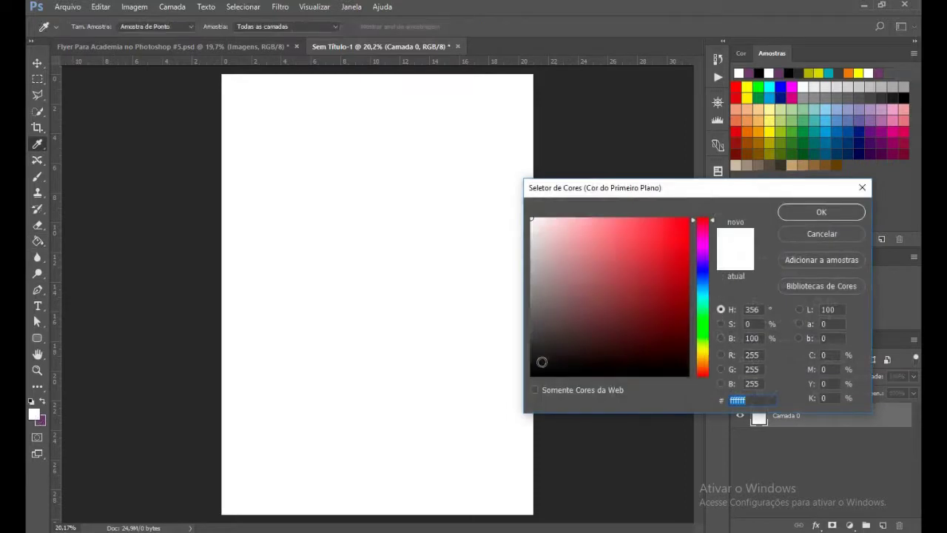
left_click_drag(541, 360, 504, 409)
left_click(814, 215)
left_click(380, 218)
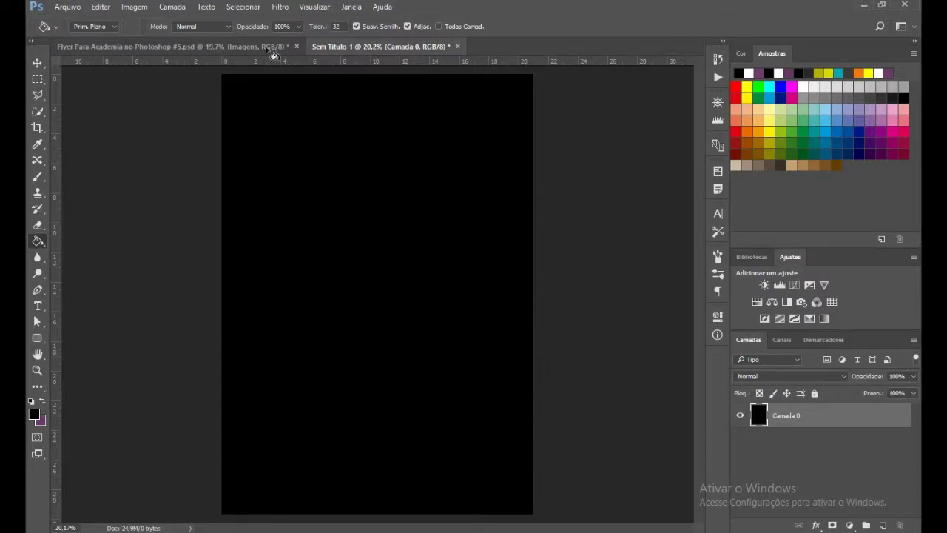
left_click(219, 46)
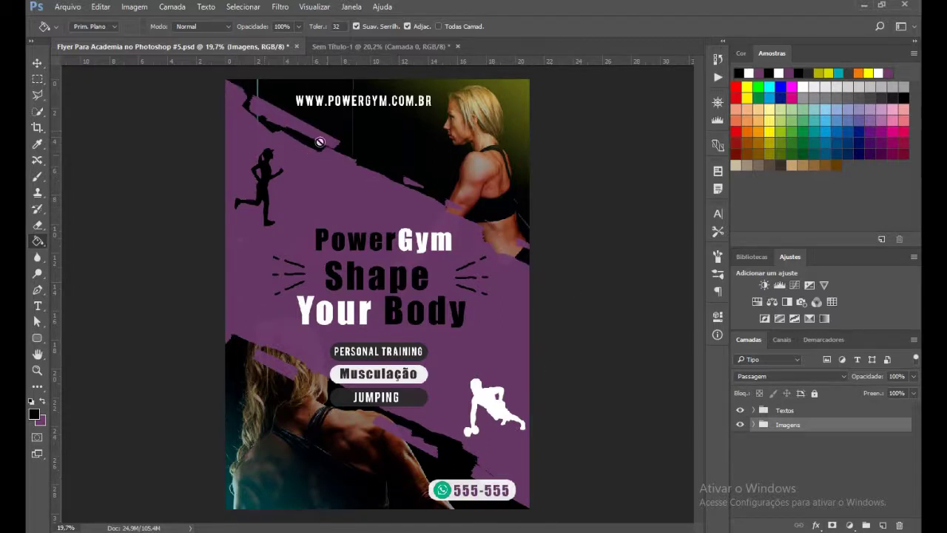
left_click(373, 44)
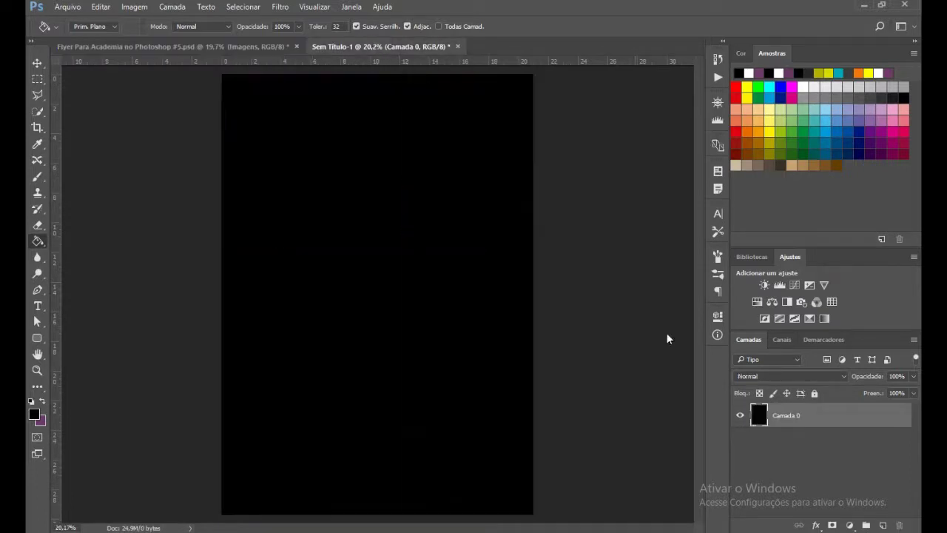
Add a new layer and set up a 300 px brush with foreground colour #623d69.
left_click(883, 525)
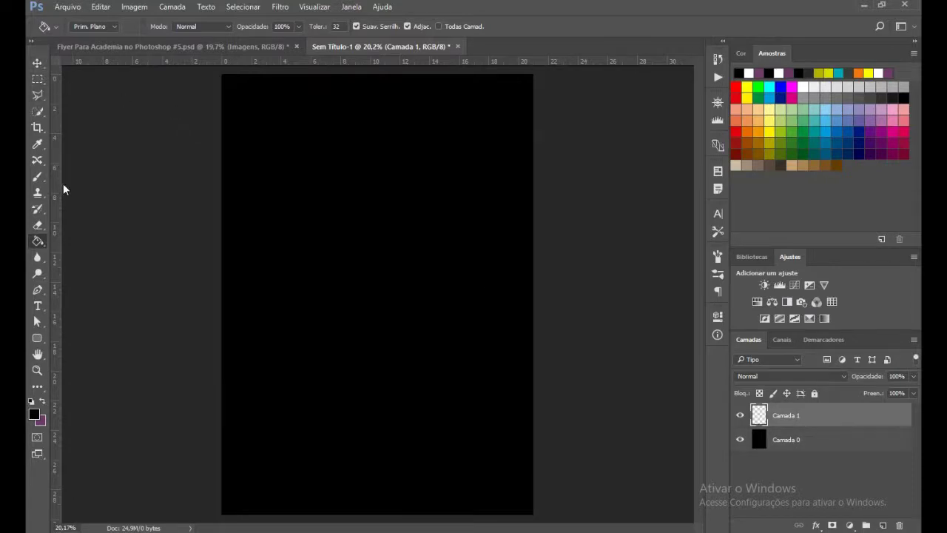
left_click(37, 176)
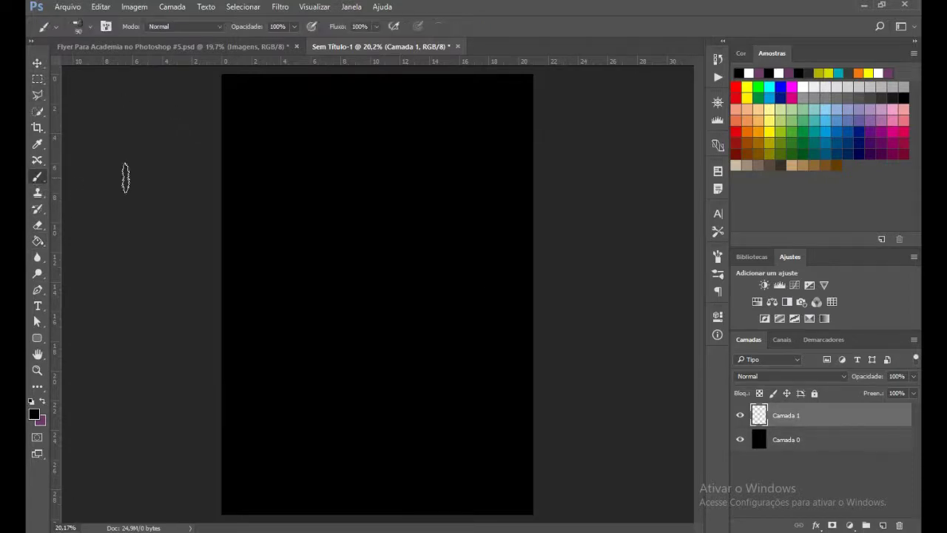
left_click(89, 27)
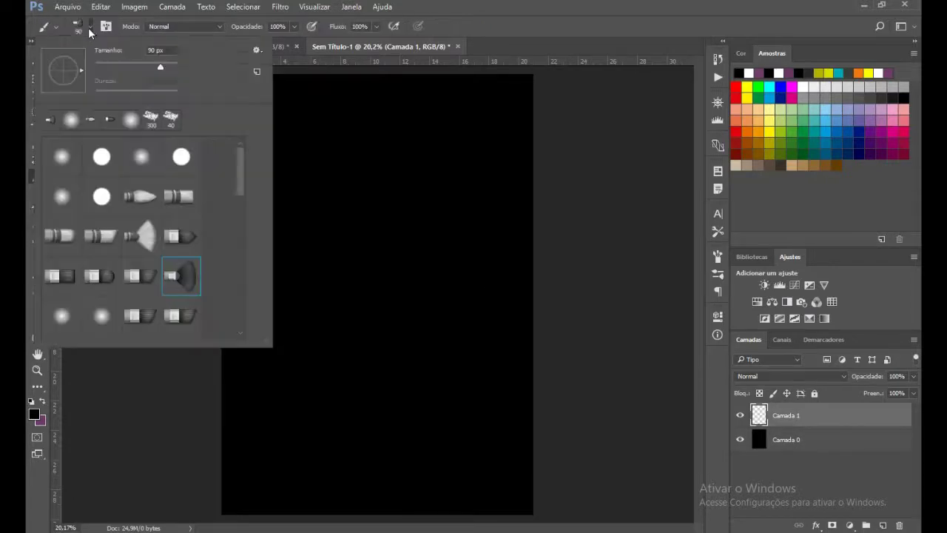
left_click(186, 281)
left_click(507, 11)
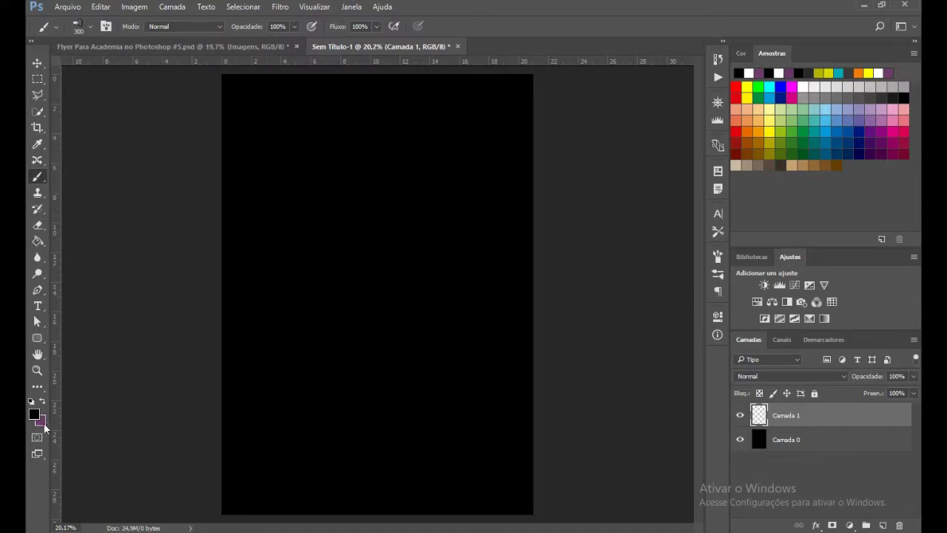
left_click(44, 404)
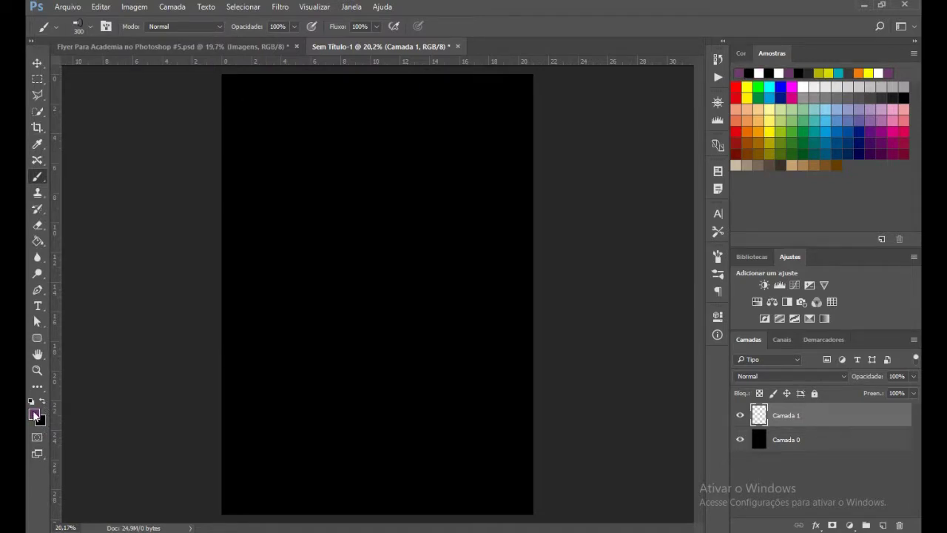
left_click(34, 414)
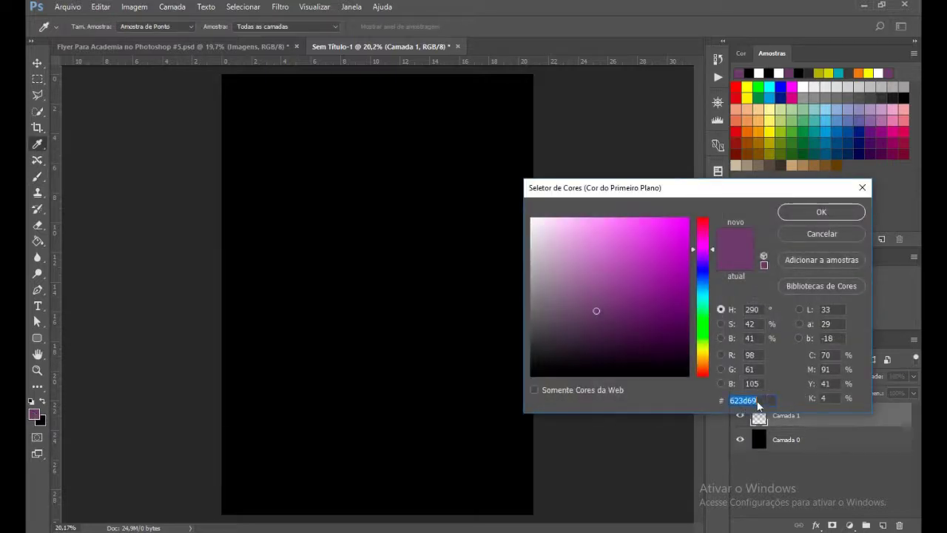
left_click(809, 212)
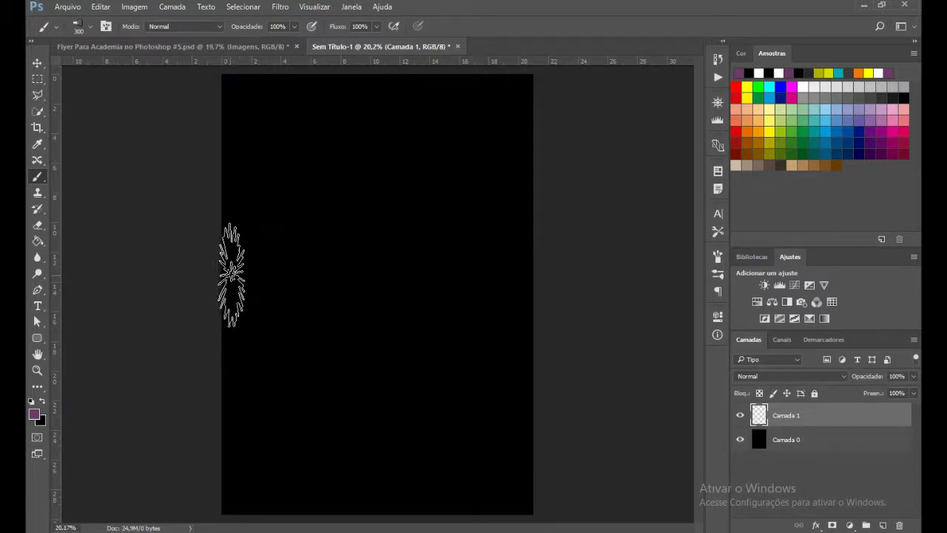
Paint a full-width purple band across the middle of the canvas.
left_click_drag(231, 274, 352, 274)
left_click_drag(461, 270, 687, 270)
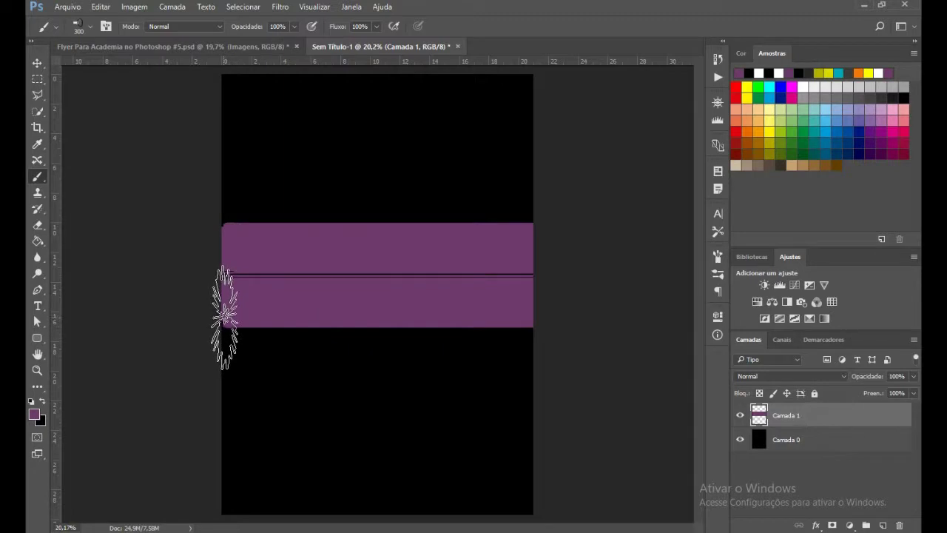
mouse_move(224, 317)
left_mouse_down()
mouse_move(301, 306)
mouse_move(647, 310)
left_mouse_up()
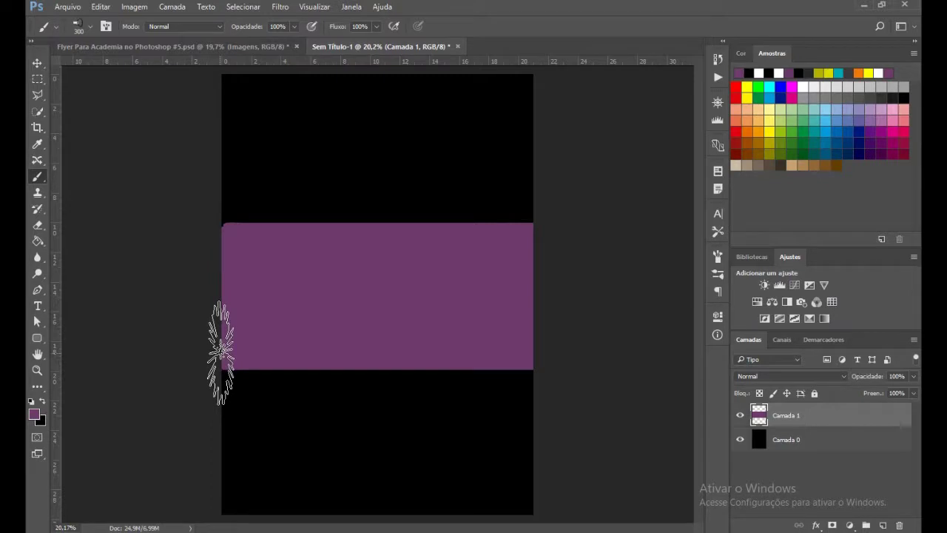
left_click_drag(219, 351, 679, 353)
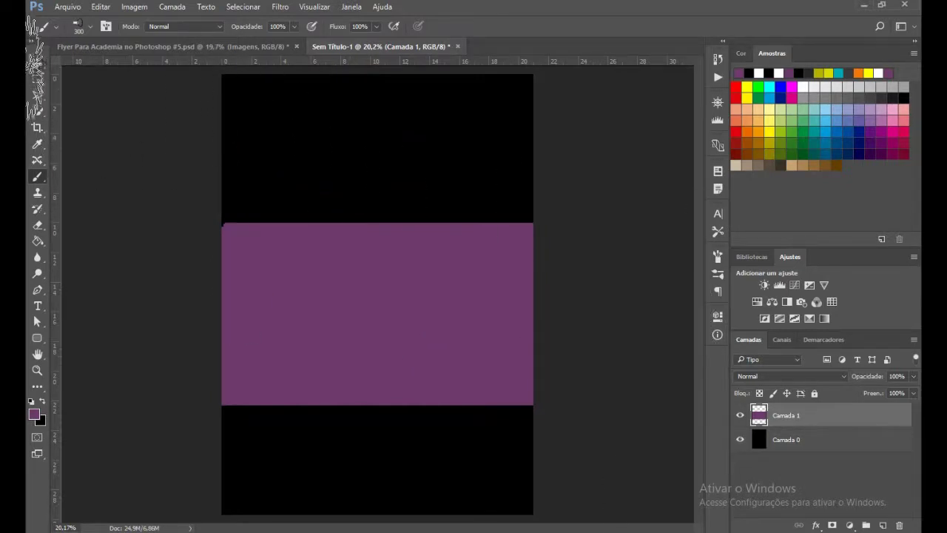
left_click(38, 63)
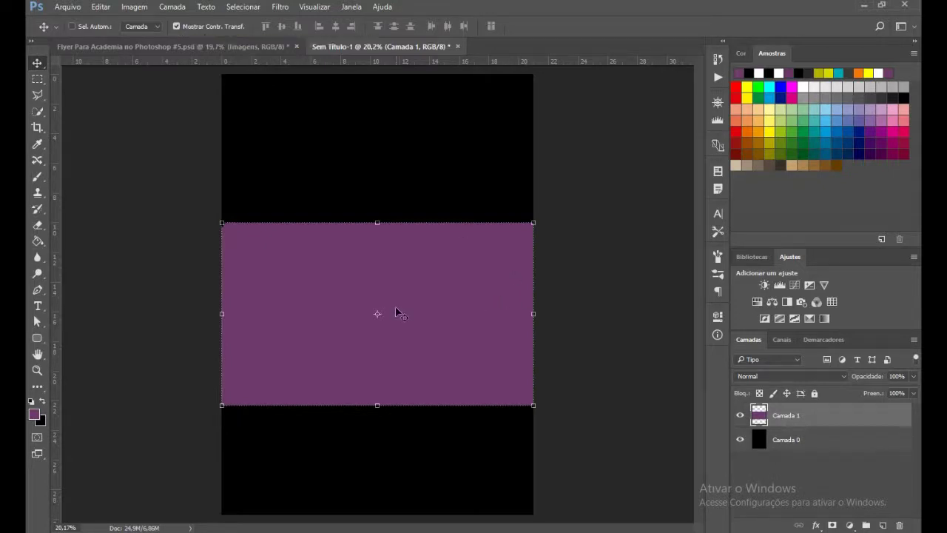
Free-transform the purple band, rotating it about 42° and stretching it across the page.
key("ctrl+t")
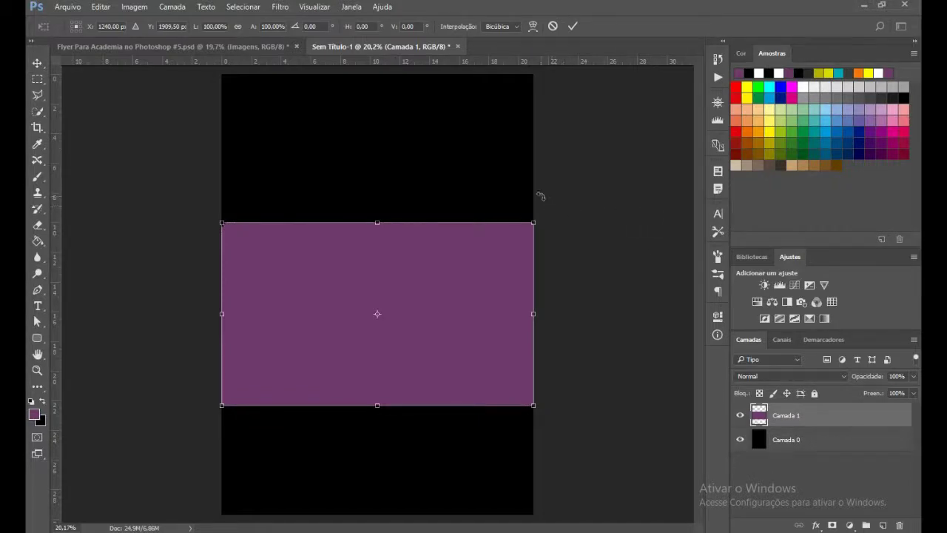
left_click_drag(555, 203, 596, 359)
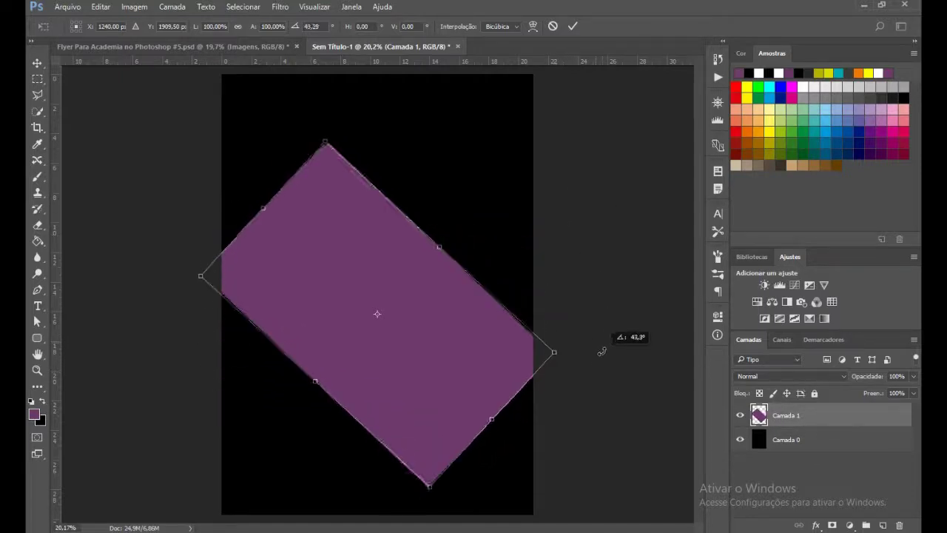
left_click_drag(595, 360, 599, 351)
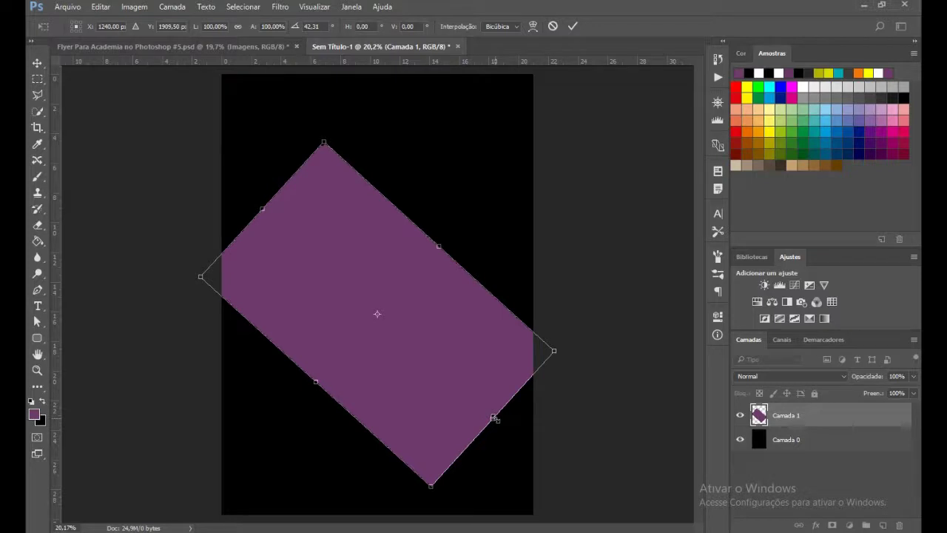
left_click_drag(496, 418, 594, 490)
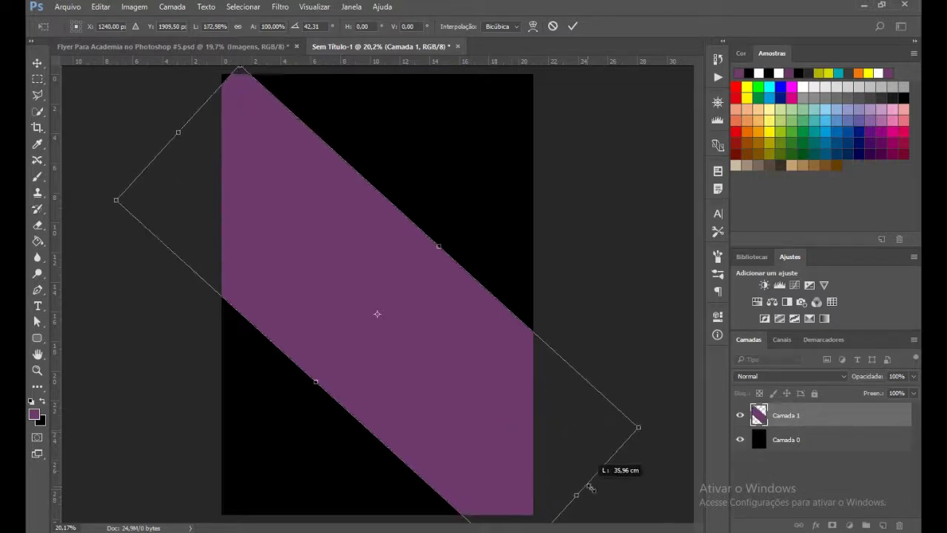
left_click_drag(594, 490, 595, 490)
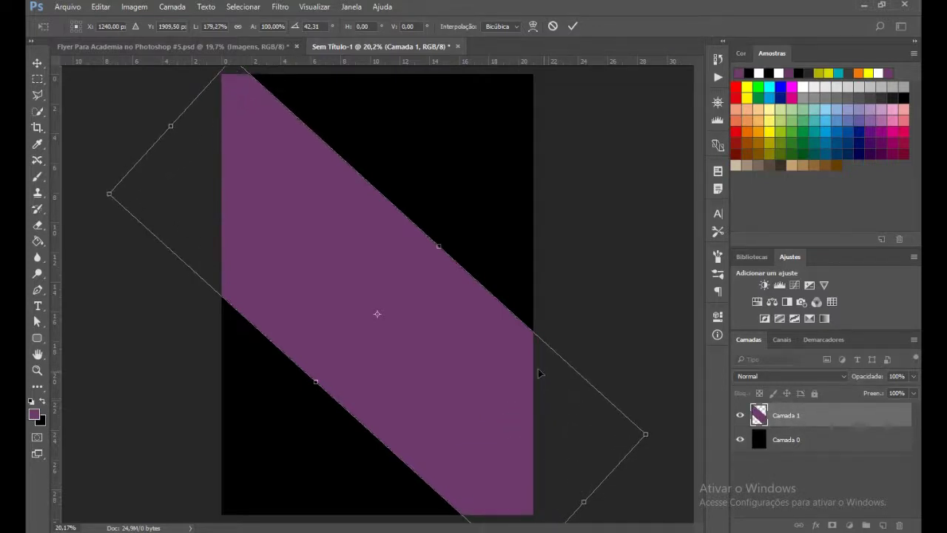
left_click_drag(489, 332, 508, 319)
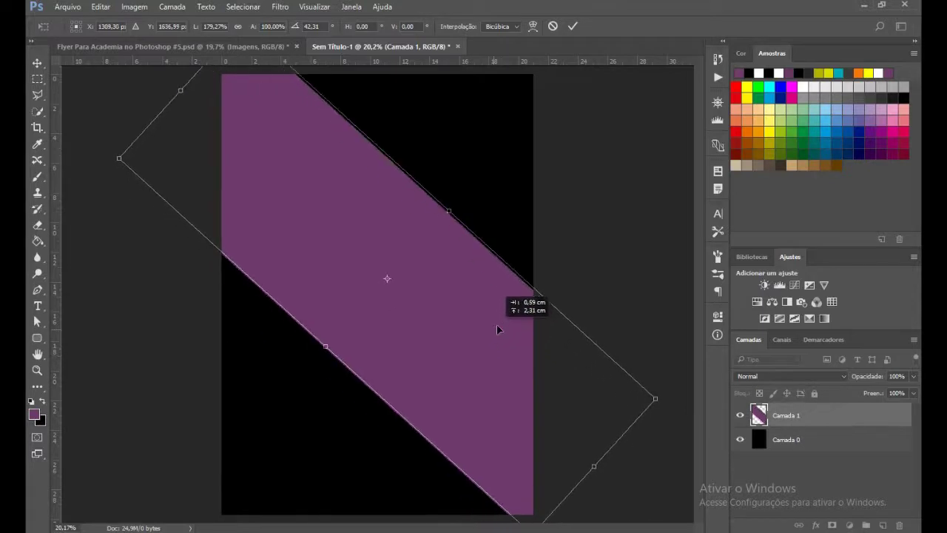
left_click_drag(462, 205, 483, 181)
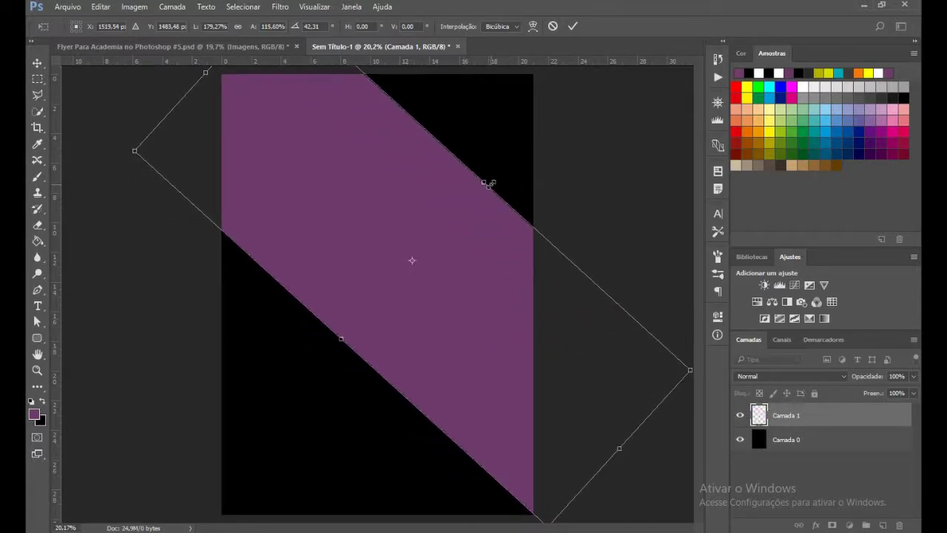
Refine the band's rotation to about 31.6° and its position, then commit the transform.
left_click_drag(581, 514, 598, 499)
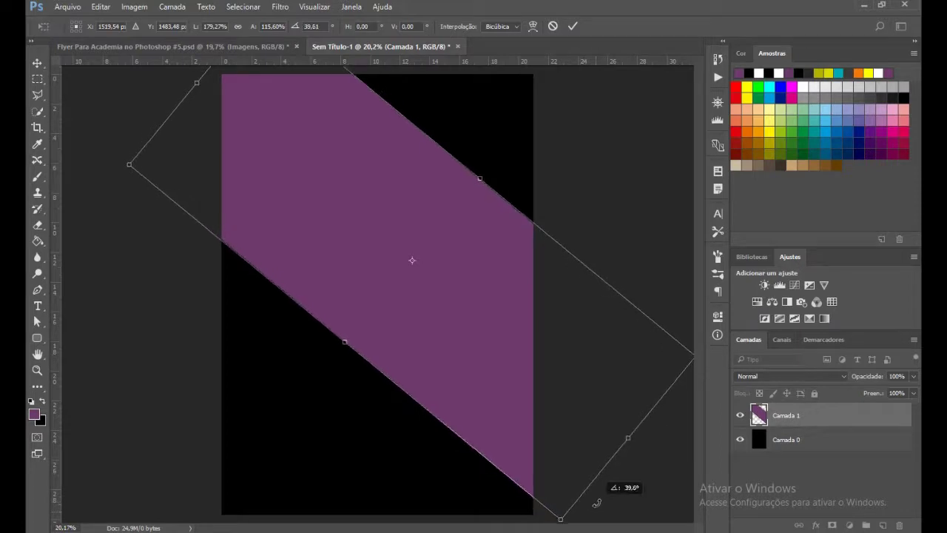
left_click_drag(484, 342, 468, 360)
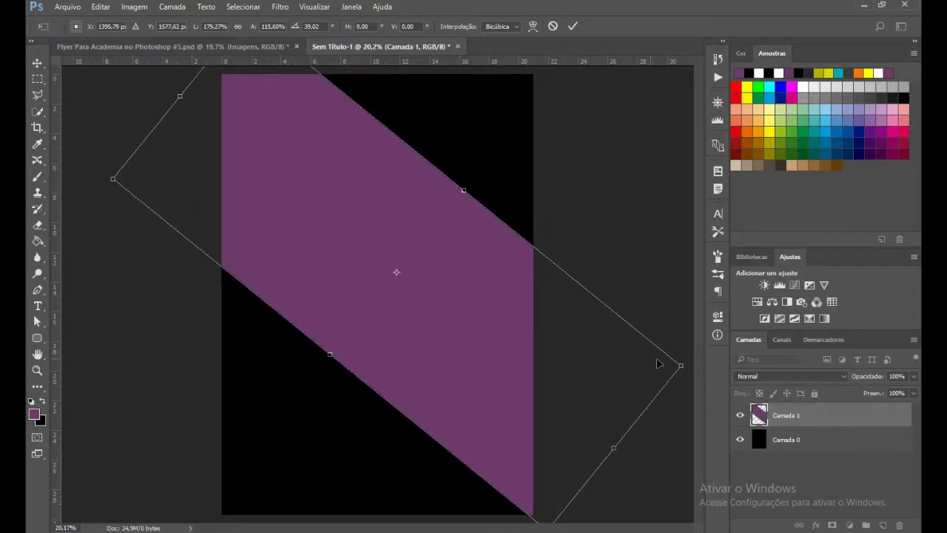
left_click_drag(690, 368, 697, 344)
left_click_drag(489, 349, 461, 371)
left_click_drag(684, 383, 672, 355)
left_click_drag(484, 387, 487, 379)
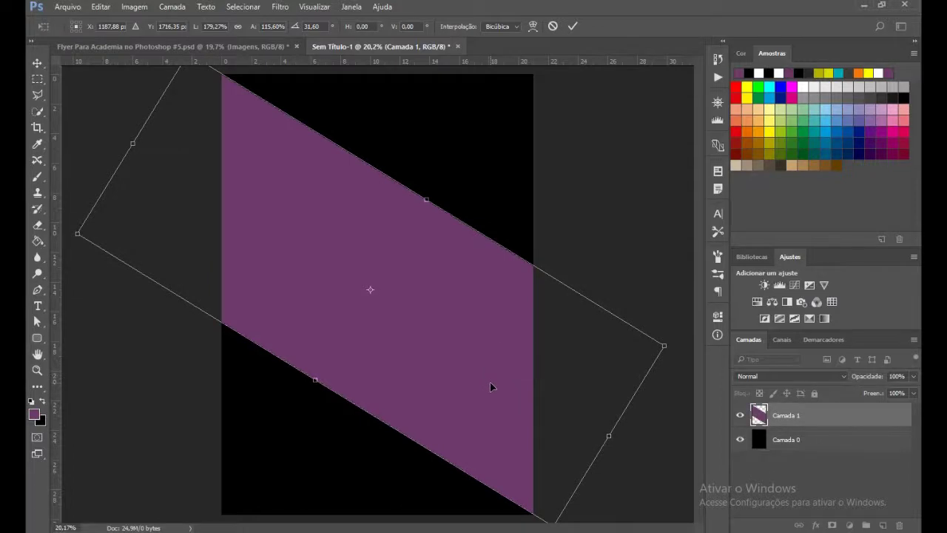
key("Return")
key("a")
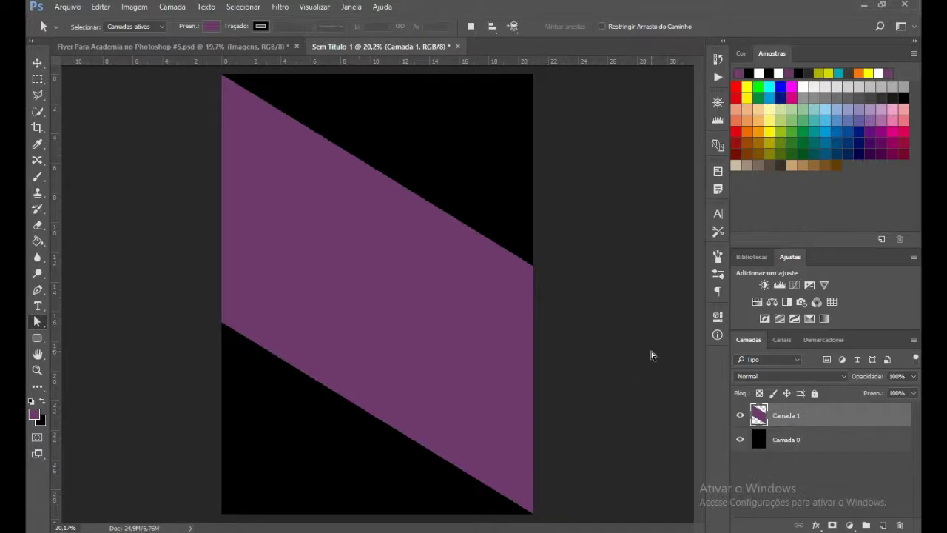
Check the reference flyer, then add a layer mask to Camada 1 and switch to the Brush.
left_click(141, 47)
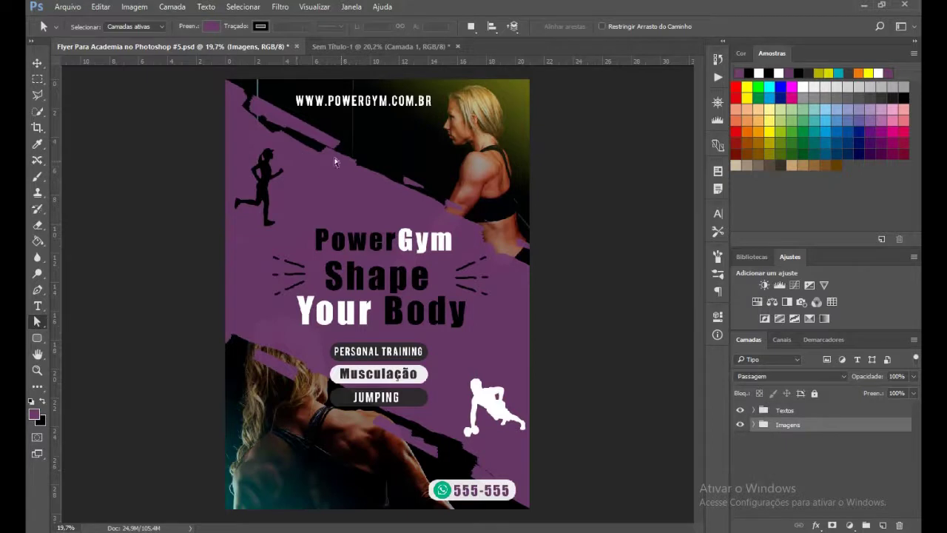
left_click(359, 46)
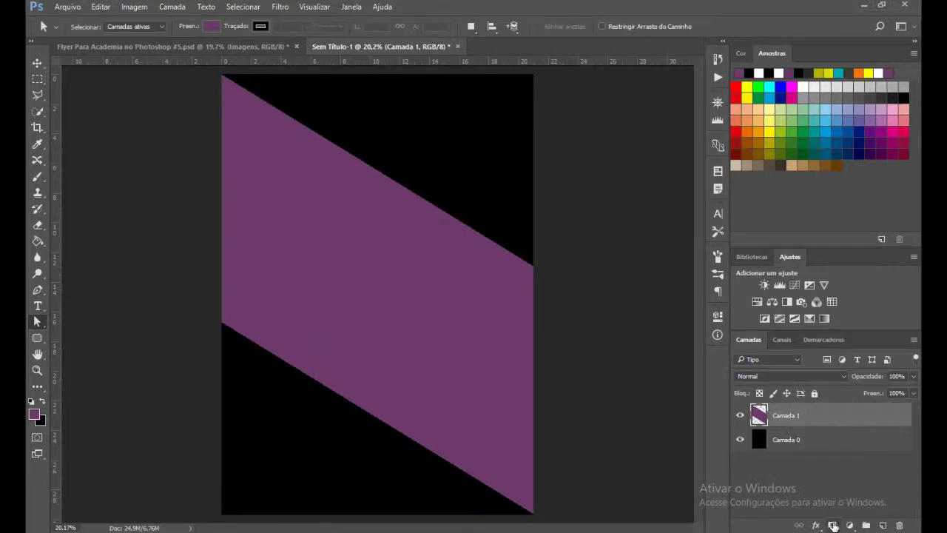
left_click(832, 525)
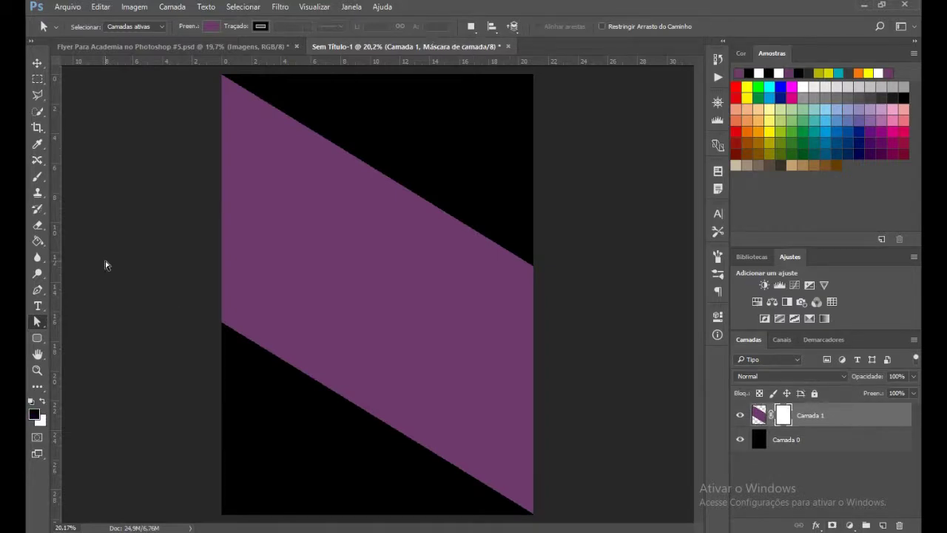
key("b")
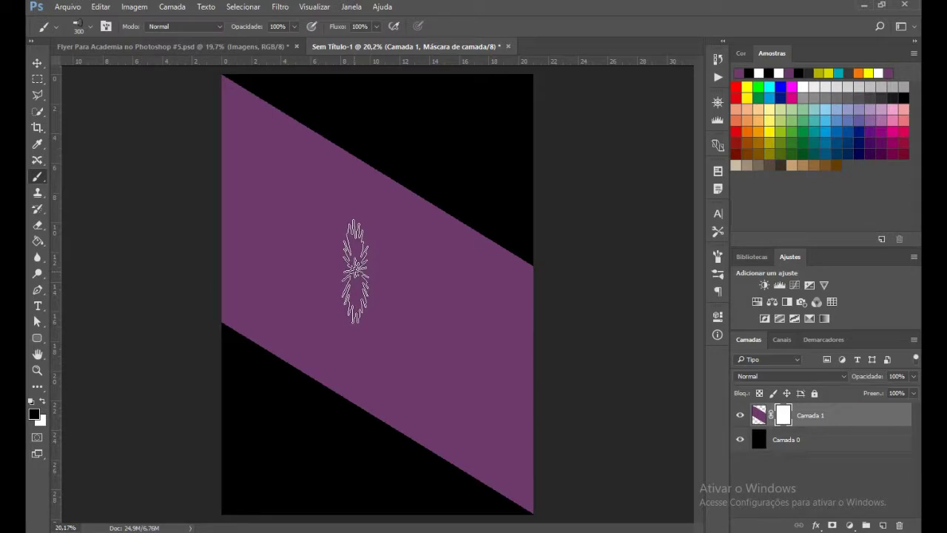
Shrink the brush to about 50 px and paint black notches into the band's top edge.
key("alt")
right_click(357, 269, "alt")
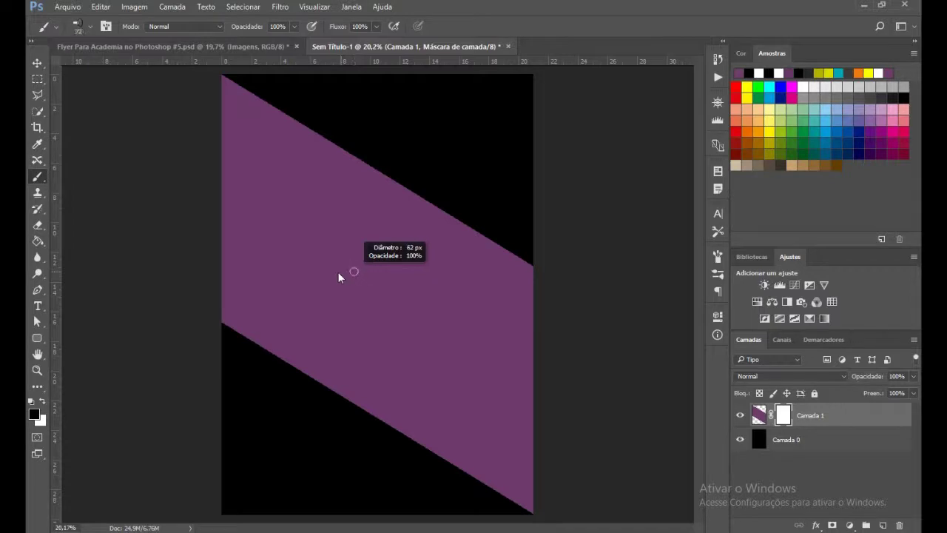
mouse_move(353, 271)
left_mouse_down()
mouse_move(374, 274)
mouse_move(353, 275)
left_mouse_up()
mouse_move(353, 289)
left_mouse_down()
mouse_move(354, 231)
mouse_move(353, 283)
left_mouse_up()
left_click_drag(353, 331, 351, 334)
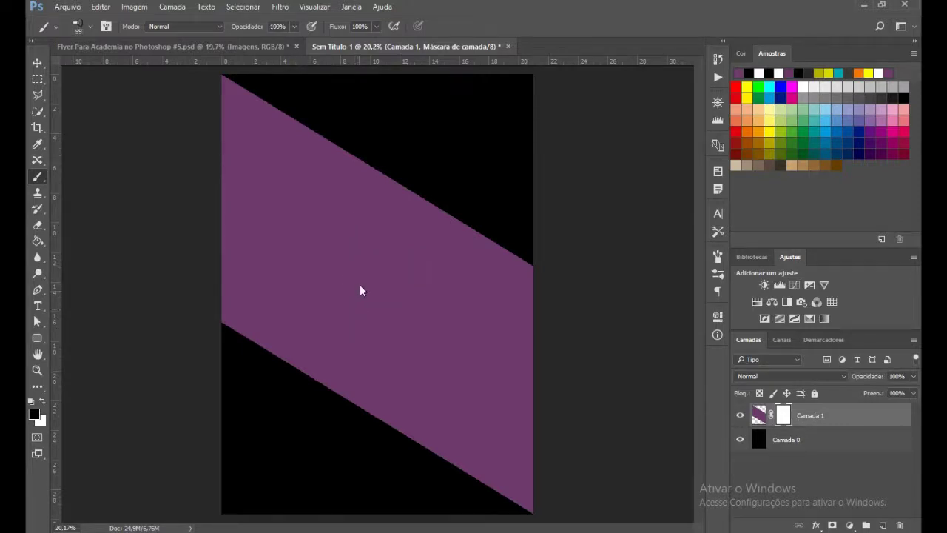
left_click_drag(376, 262, 373, 263)
mouse_move(235, 81)
left_mouse_down()
mouse_move(277, 99)
mouse_move(282, 112)
mouse_move(271, 111)
mouse_move(352, 145)
mouse_move(401, 190)
mouse_move(528, 271)
left_mouse_up()
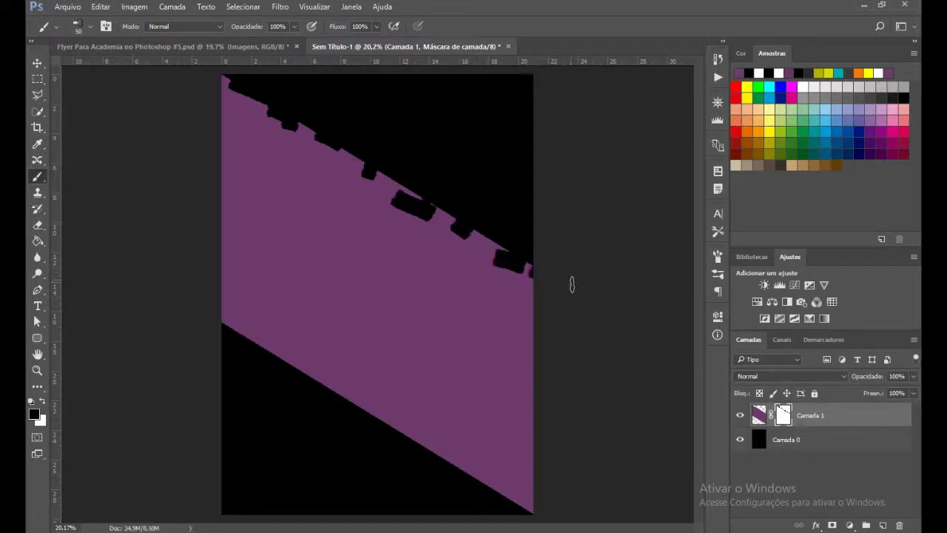
Paint black notches along the band's right edge and lower-right corner.
left_click(530, 329)
left_click(529, 362)
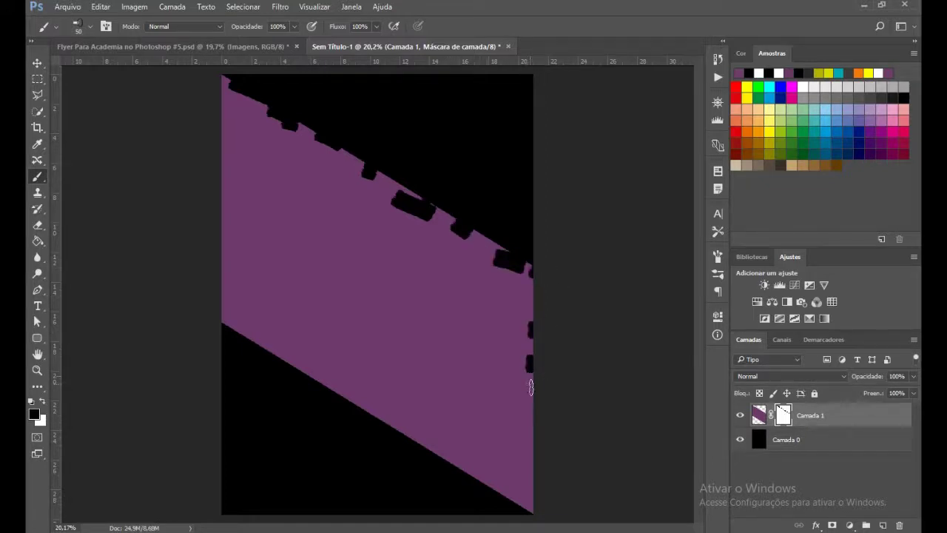
left_click(529, 341)
left_click(530, 481)
left_click(510, 494)
Roughen the band's lower edge with black, then restore a little purple at the top with white.
left_click_drag(447, 453, 465, 462)
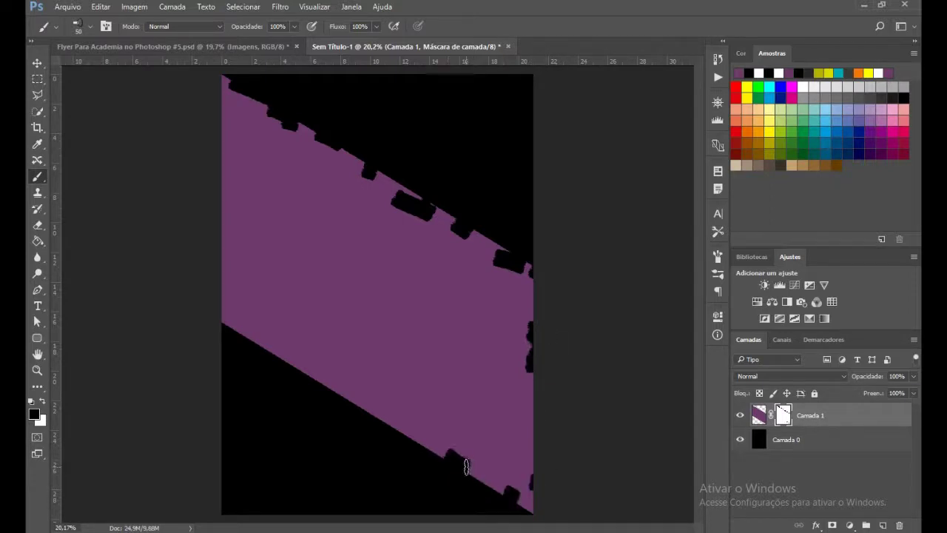
left_click(423, 438)
left_click_drag(400, 430, 365, 410)
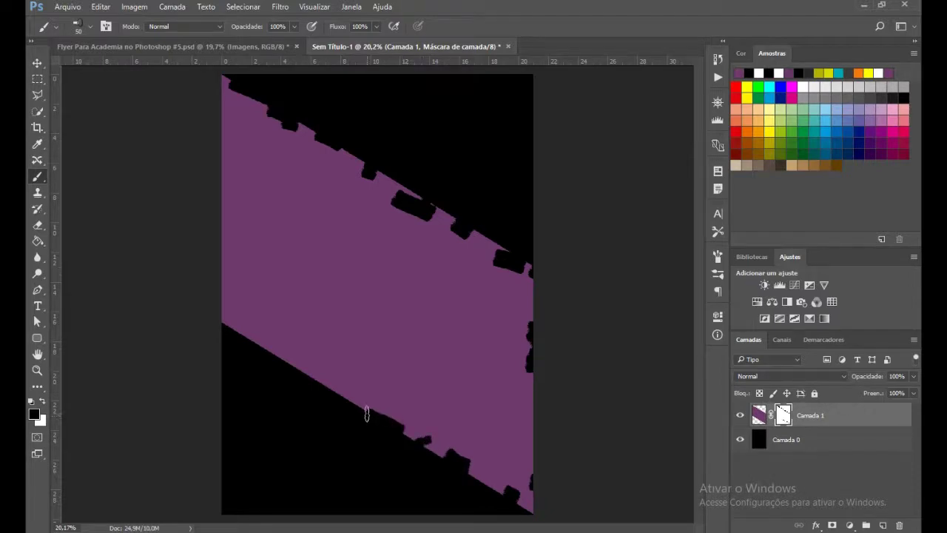
mouse_move(329, 369)
left_mouse_down()
mouse_move(264, 349)
mouse_move(258, 332)
mouse_move(195, 315)
mouse_move(205, 320)
left_mouse_up()
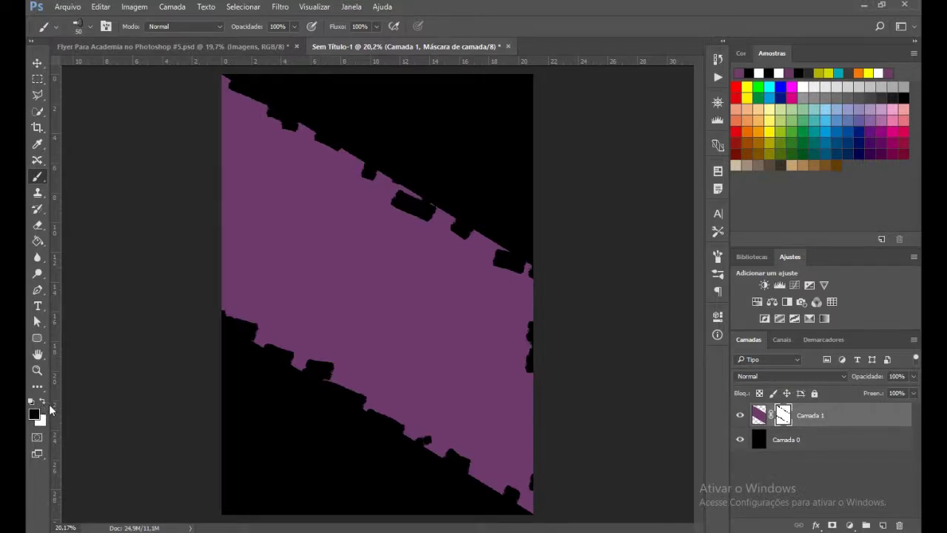
left_click(44, 401)
left_click_drag(276, 104, 287, 111)
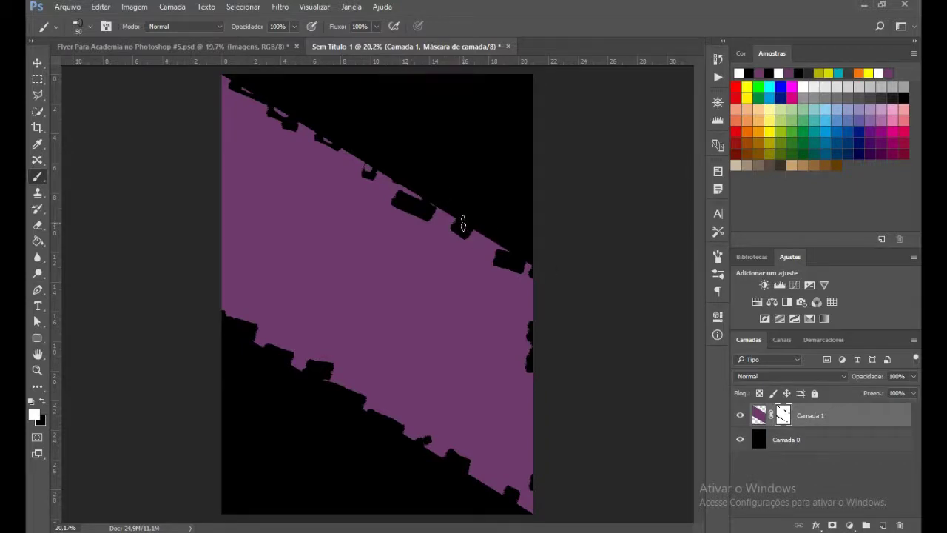
Paint white on the mask to shrink several notches along the band's top and lower edges.
left_click_drag(231, 334, 245, 342)
left_click_drag(354, 415, 328, 391)
left_click_drag(377, 427, 394, 437)
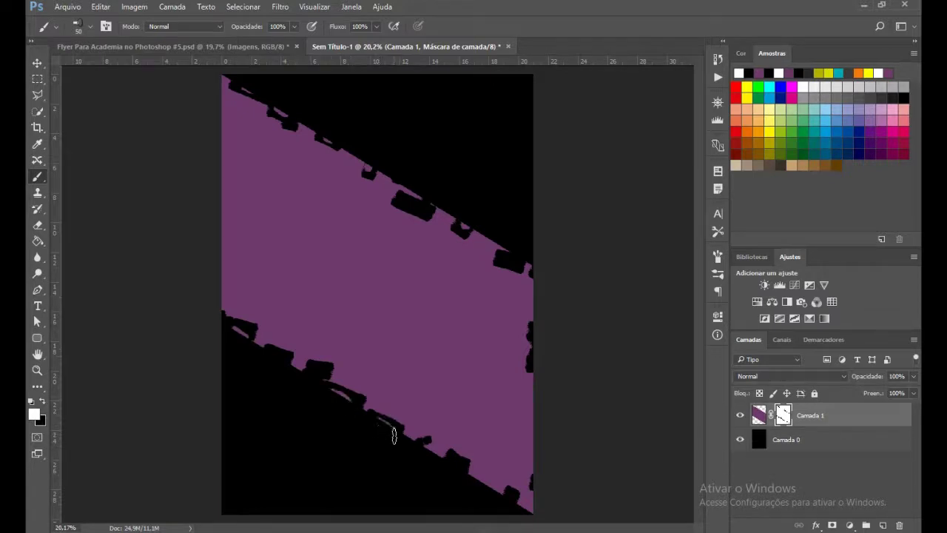
left_click_drag(452, 461, 469, 469)
left_click_drag(490, 261, 498, 265)
left_click_drag(493, 262, 520, 271)
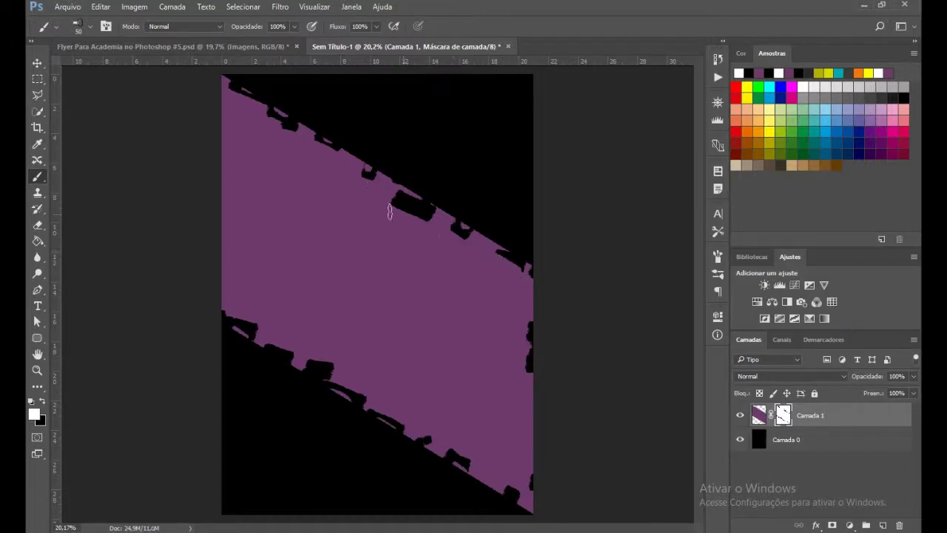
left_click_drag(400, 208, 431, 218)
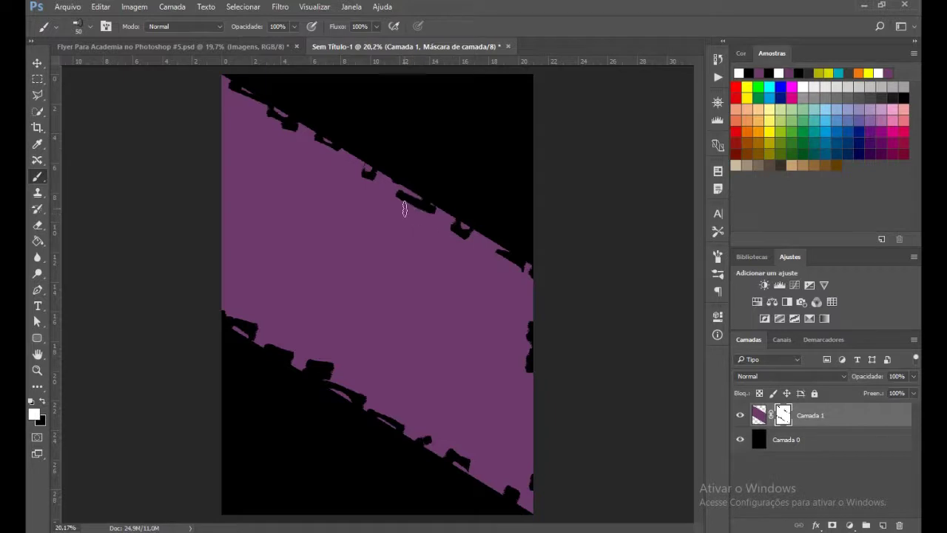
left_click_drag(368, 181, 355, 177)
left_click_drag(327, 360, 321, 353)
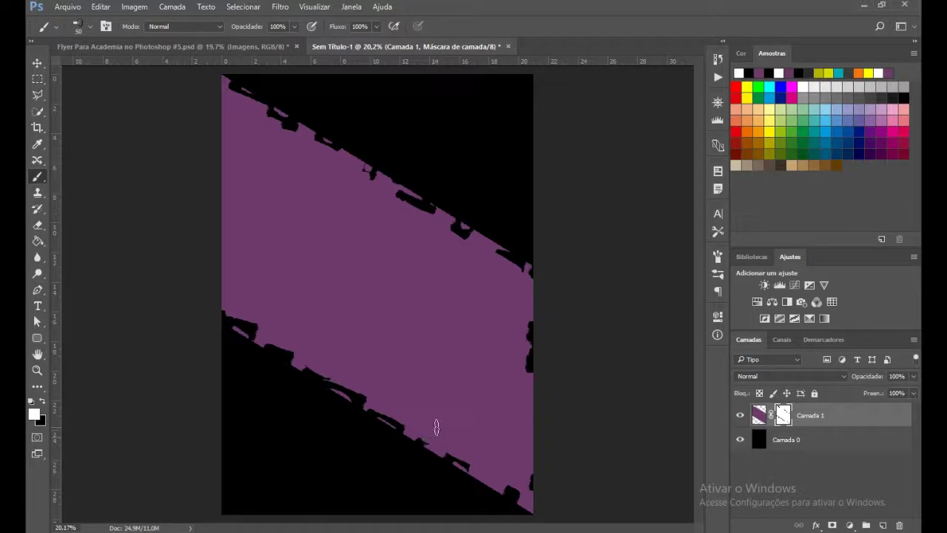
left_click_drag(263, 331, 255, 323)
Switch back to black and cut new notches into the band's left edge.
left_click(42, 400)
mouse_move(215, 274)
left_mouse_down()
mouse_move(220, 288)
mouse_move(218, 242)
left_mouse_up()
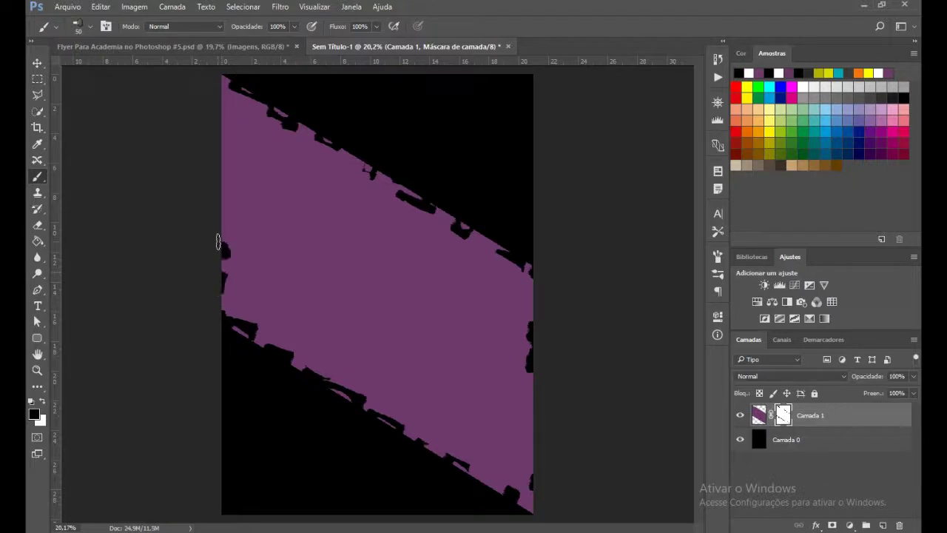
left_click_drag(220, 173, 220, 163)
Open athlete-body-bodybuilder-775323 in Photoshop by dragging it from the Imagens folder.
left_click(290, 463)
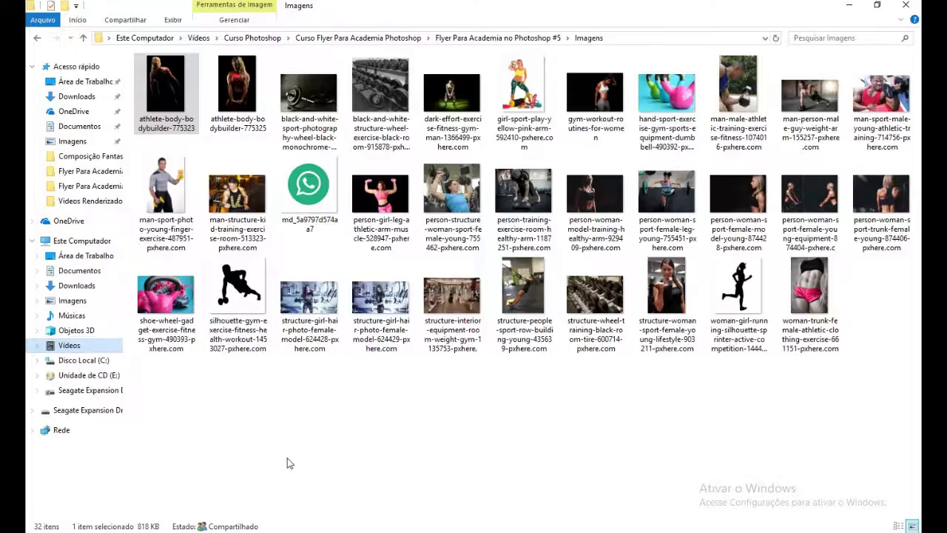
left_click_drag(169, 84, 524, 518)
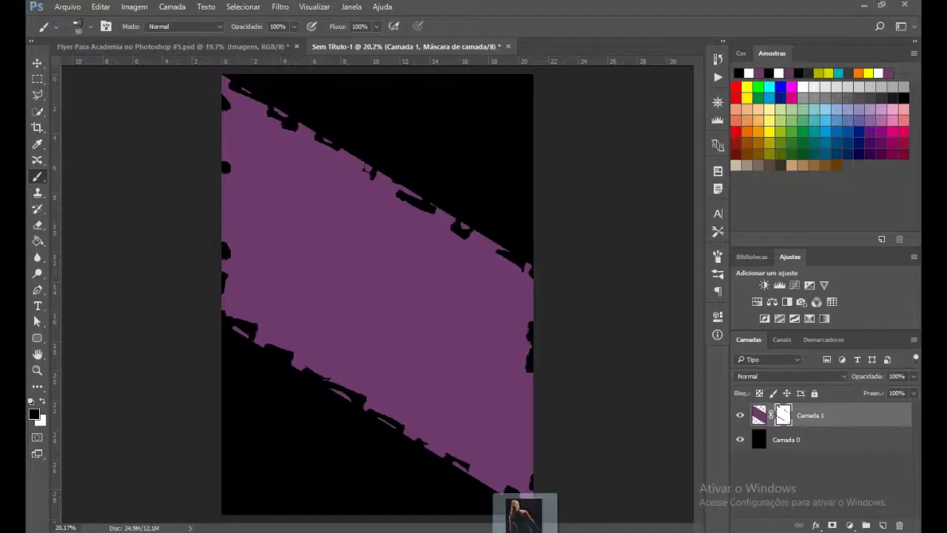
left_click_drag(524, 518, 602, 35)
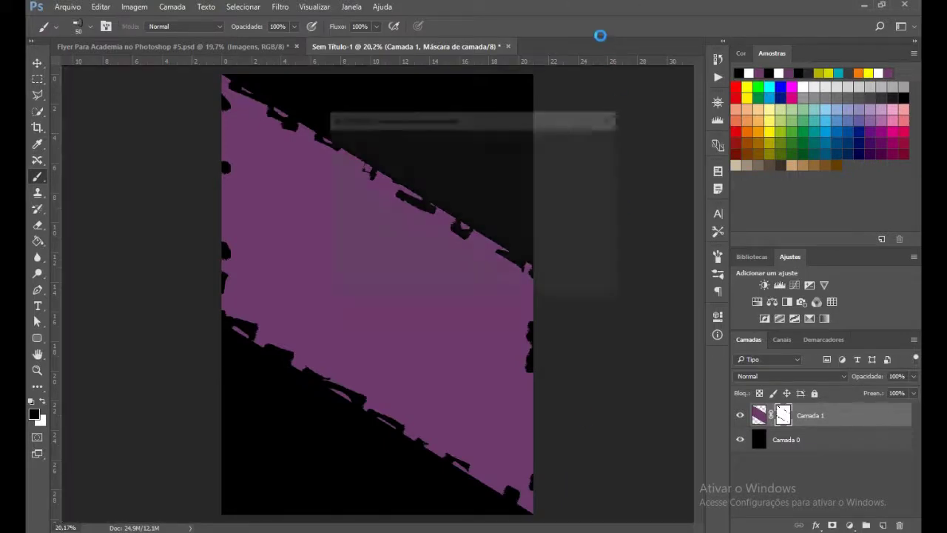
left_click(551, 285)
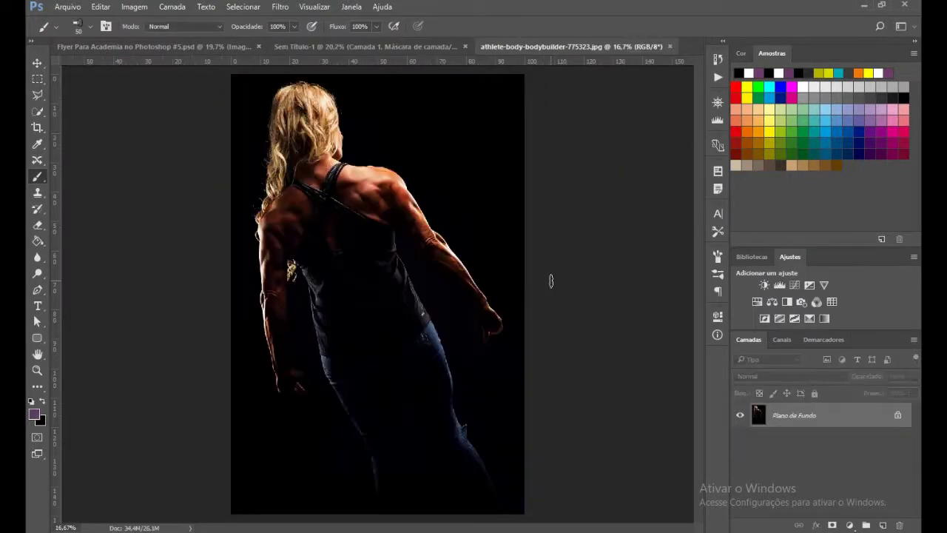
Move the athlete photo into Sem Título-1 as Camada 2 and shift it down.
left_click(39, 64)
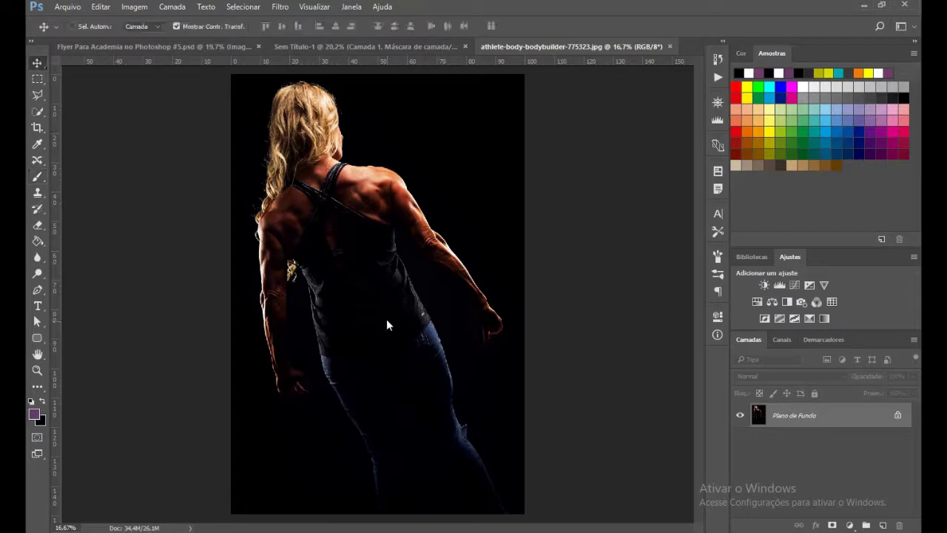
left_click_drag(404, 278, 160, 106)
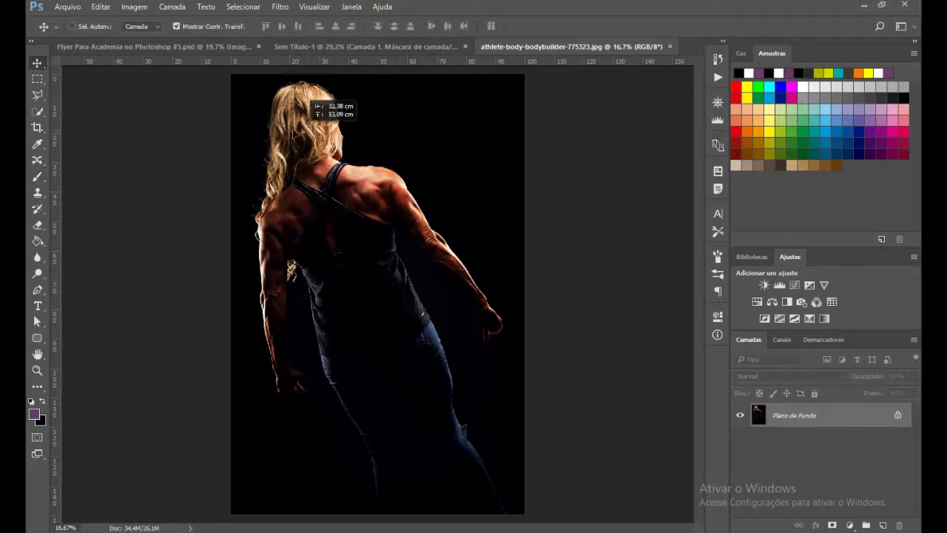
mouse_move(160, 106)
left_mouse_down()
mouse_move(367, 47)
mouse_move(377, 325)
left_mouse_up()
left_click(504, 272)
left_click_drag(429, 231, 443, 251)
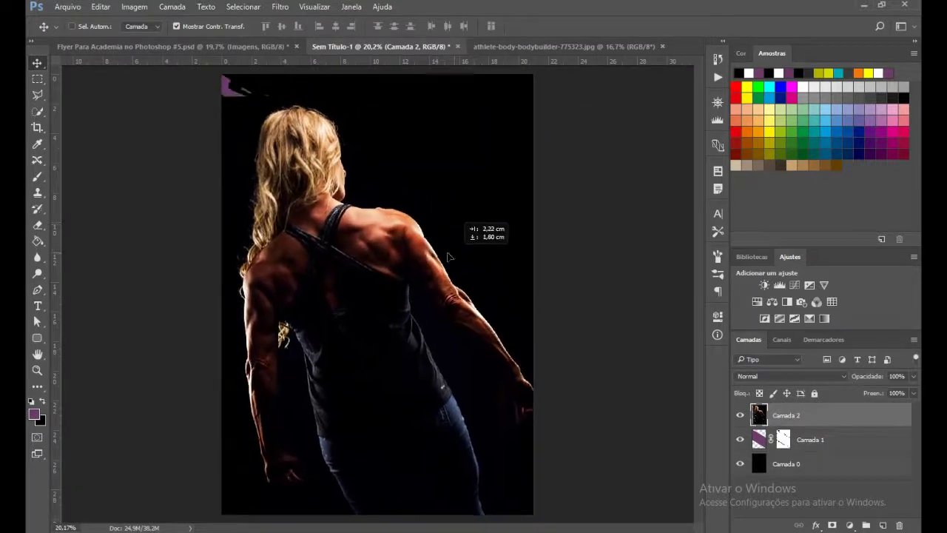
Scale the athlete photo to about 54.8% and place it at the canvas's lower left.
left_click(548, 92)
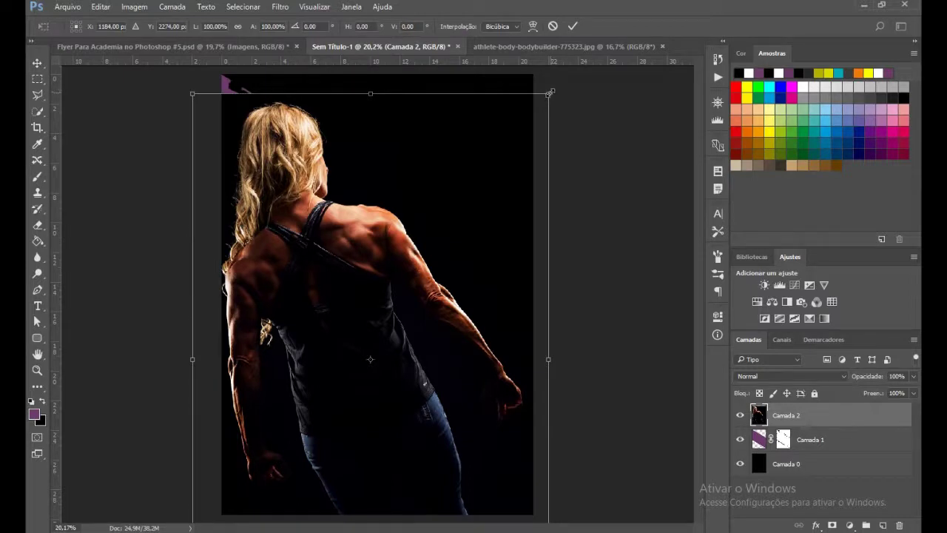
left_click_drag(549, 92, 454, 236)
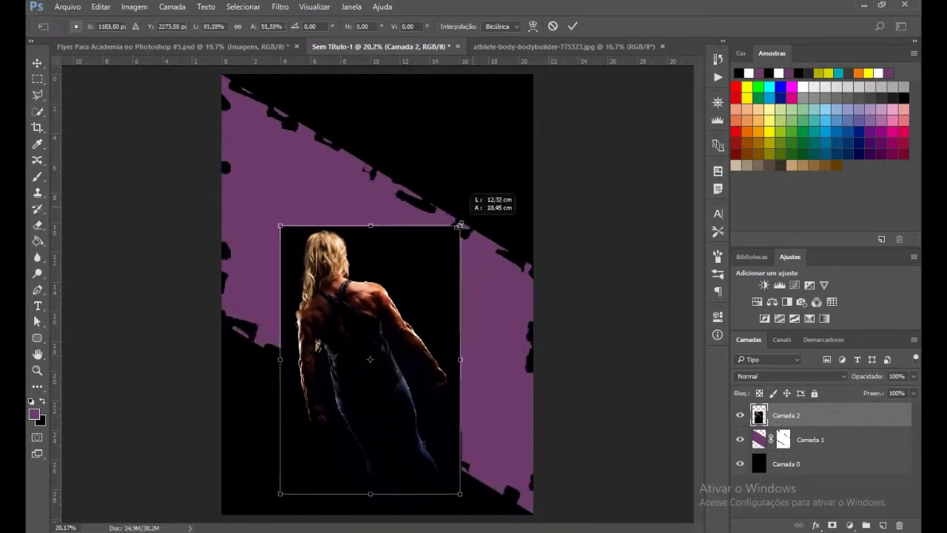
left_click_drag(368, 325, 286, 428)
scroll(444, 373, "up", 1)
scroll(449, 370, "down", 2)
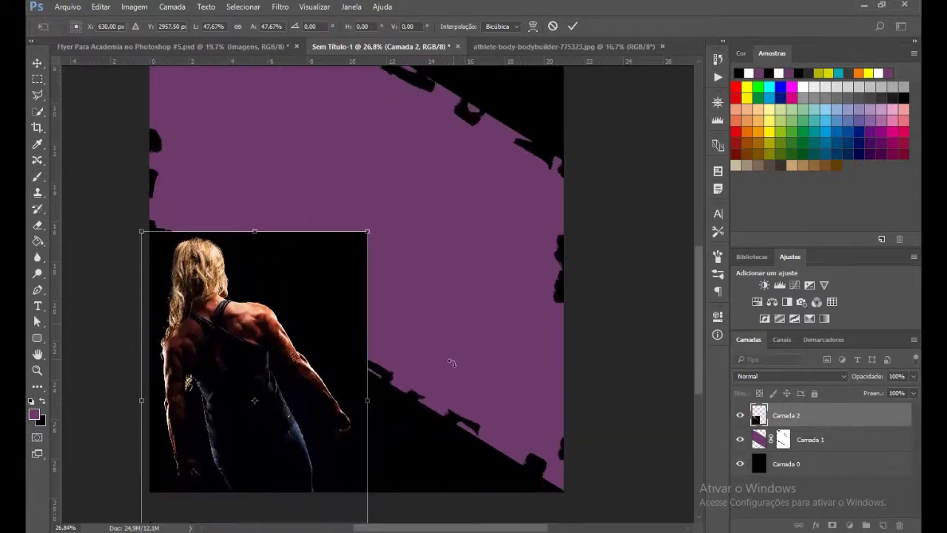
left_click_drag(368, 229, 384, 206)
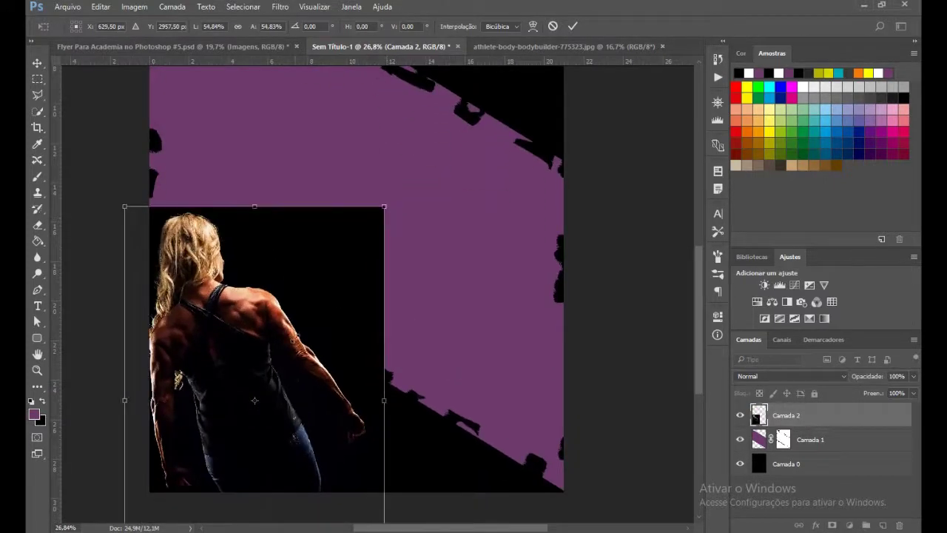
left_click_drag(298, 343, 319, 390)
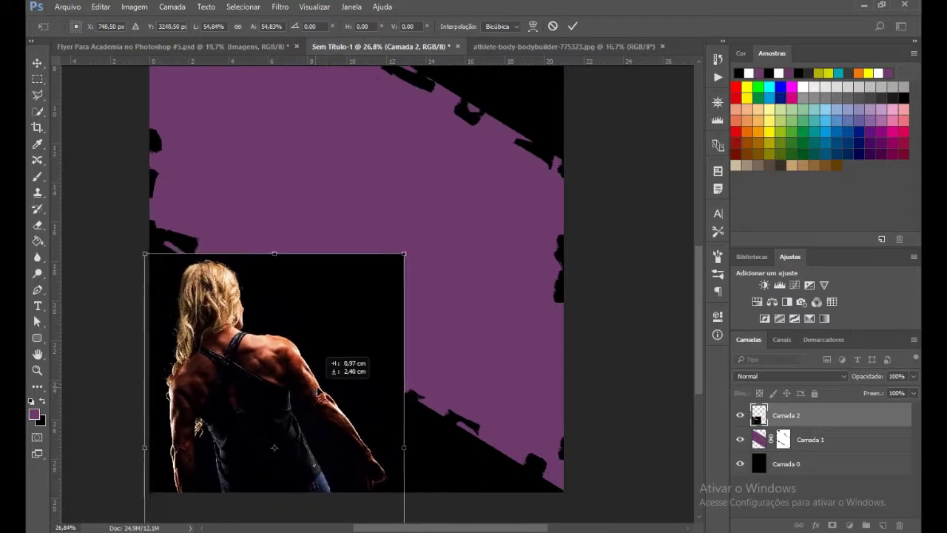
left_click_drag(320, 391, 326, 390)
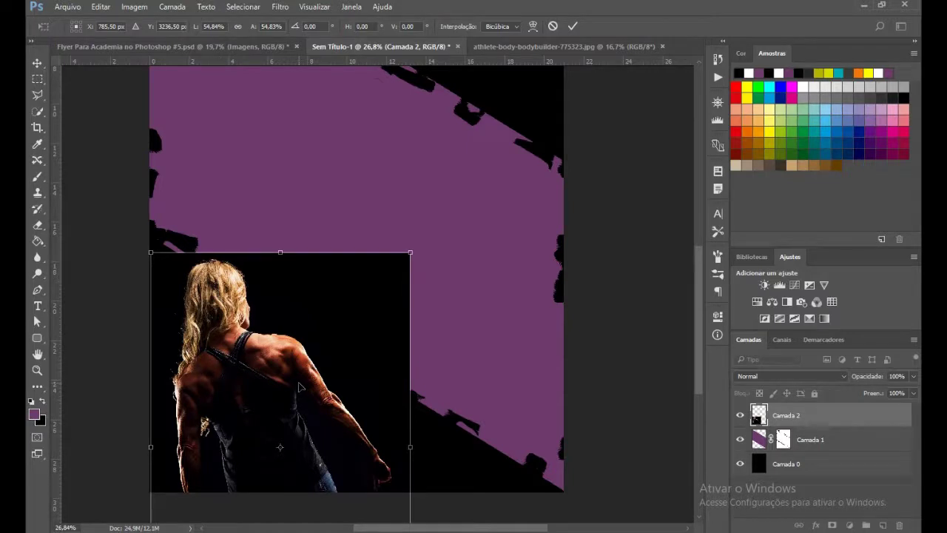
key("Return")
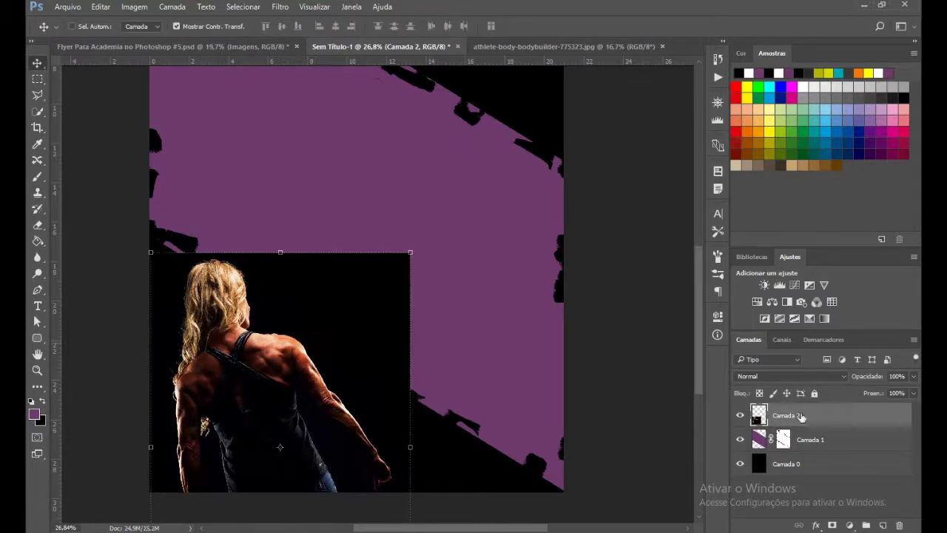
Move Camada 2 below Camada 1 and nudge the athlete photo down and left.
left_click_drag(795, 419, 797, 444)
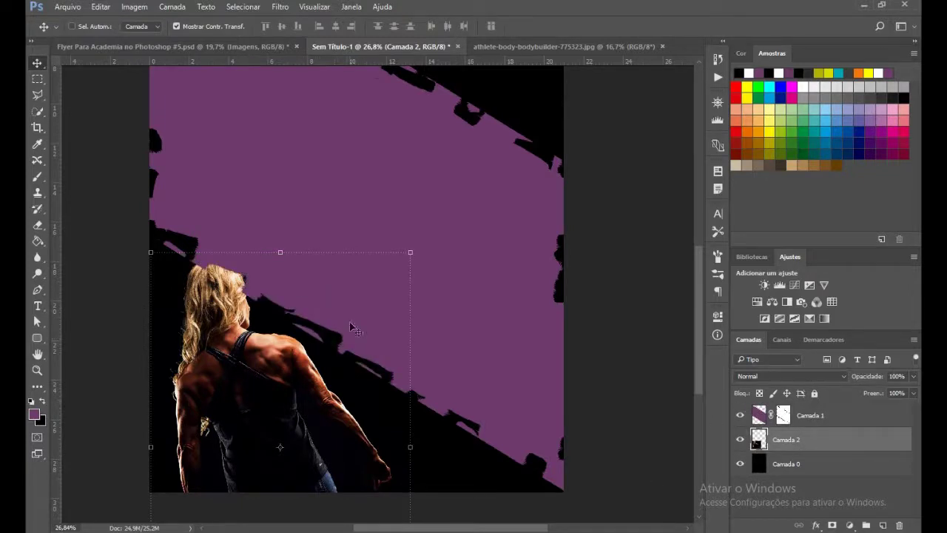
key("Down")
key("Down")
key("Down")
key("Down")
key("Down")
key("Down")
key("Down")
key("Down")
key("Down")
key("Down")
key("Down")
key("Down")
key("Down")
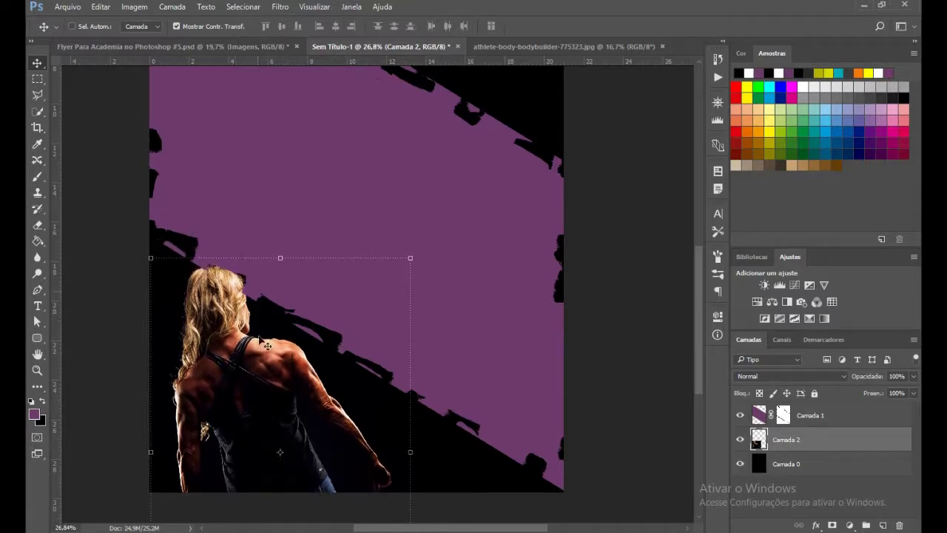
key("Left")
key("Left")
key("Left")
key("Left")
key("Left")
key("Left")
key("Left")
key("Left")
key("Left")
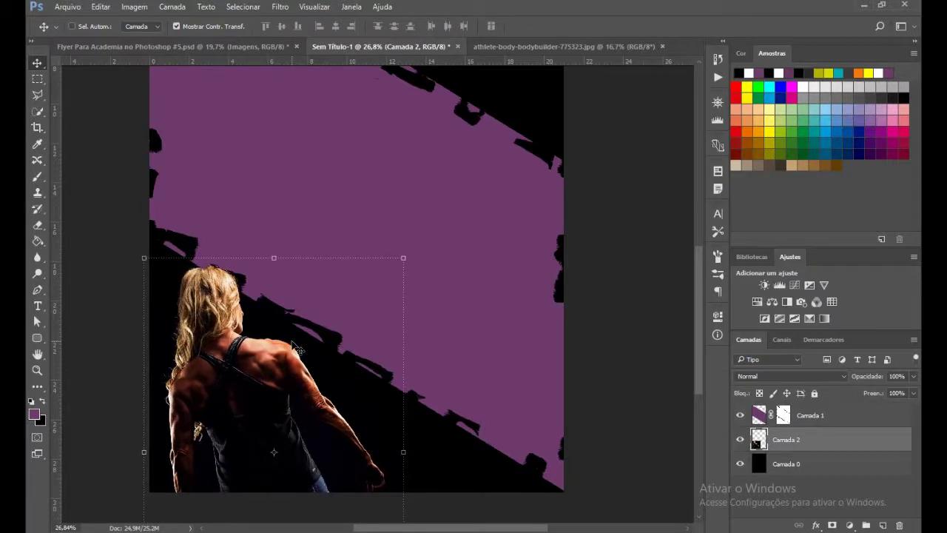
key("a")
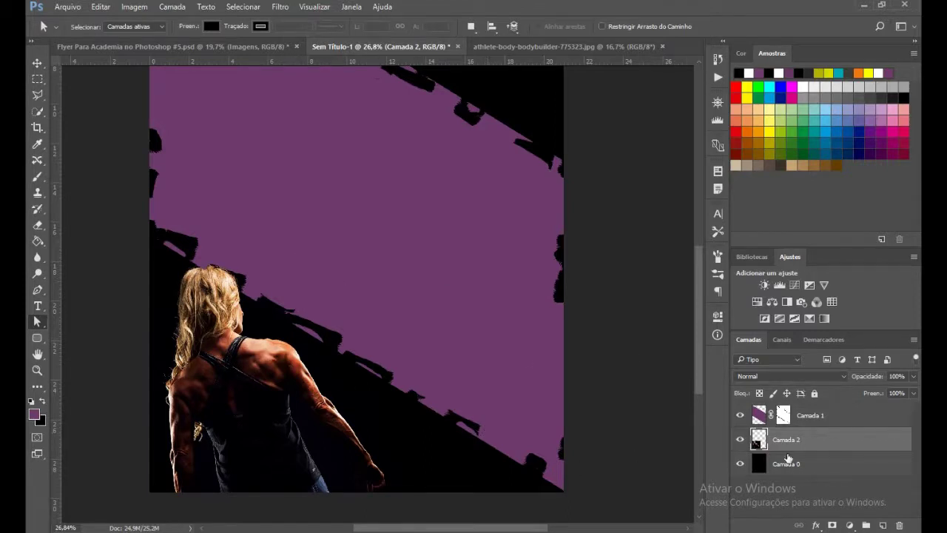
Close the separate athlete-body-bodybuilder-775323.jpg document.
scroll(418, 303, "up", 2)
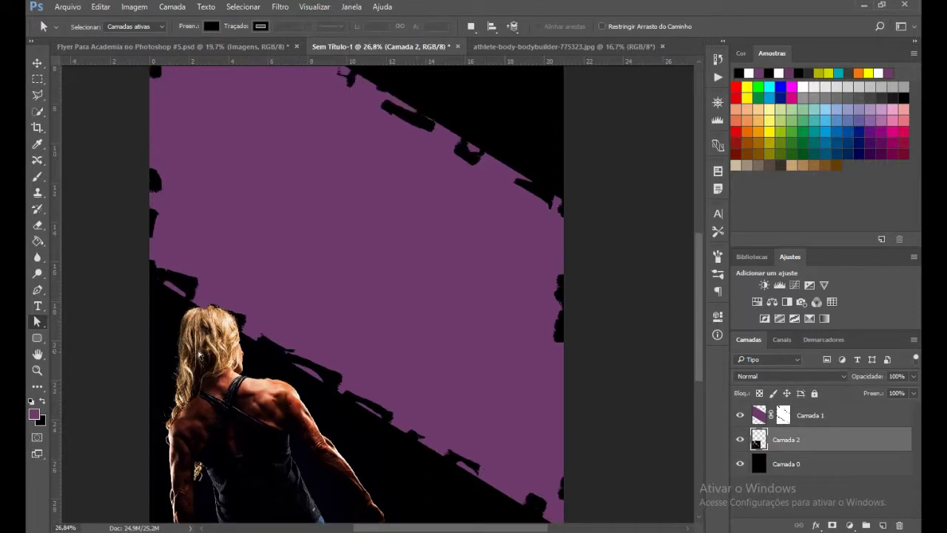
scroll(363, 329, "down", 2)
scroll(370, 330, "up", 2)
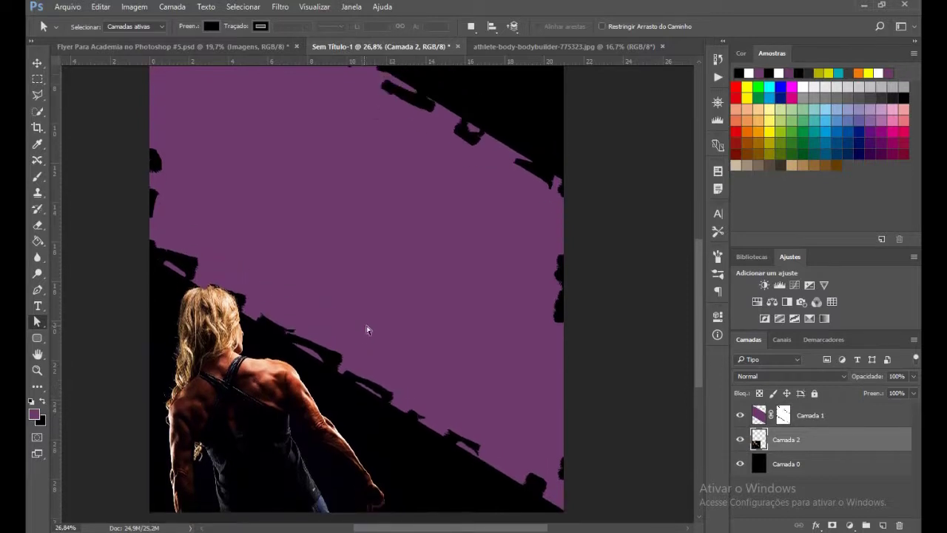
scroll(370, 330, "down", 1)
scroll(376, 328, "down", 1)
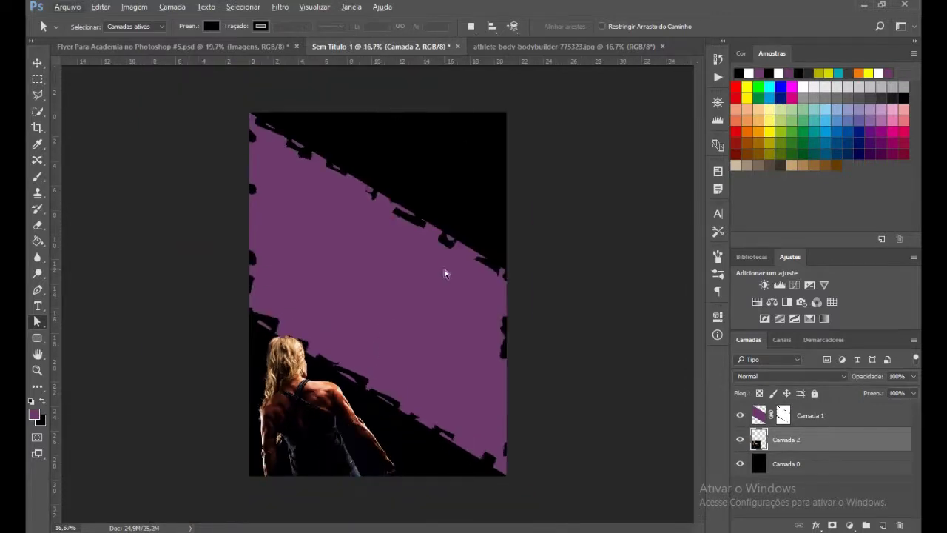
left_click(621, 46)
left_click(662, 46)
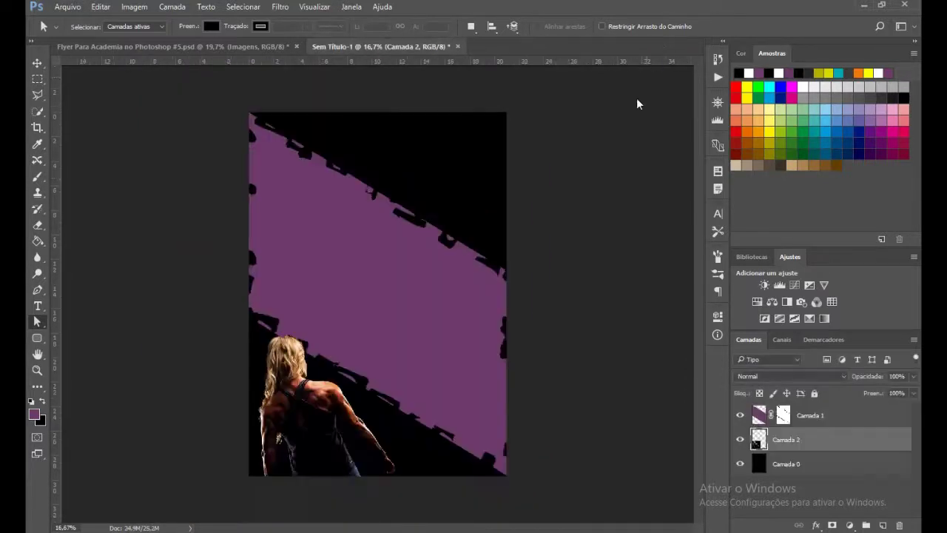
key("alt+Tab")
Open person-woman-sport-female-young-equipment-874404-pxhere.com.jpg in Photoshop, dismissing the missing-profile warning.
left_click(380, 278)
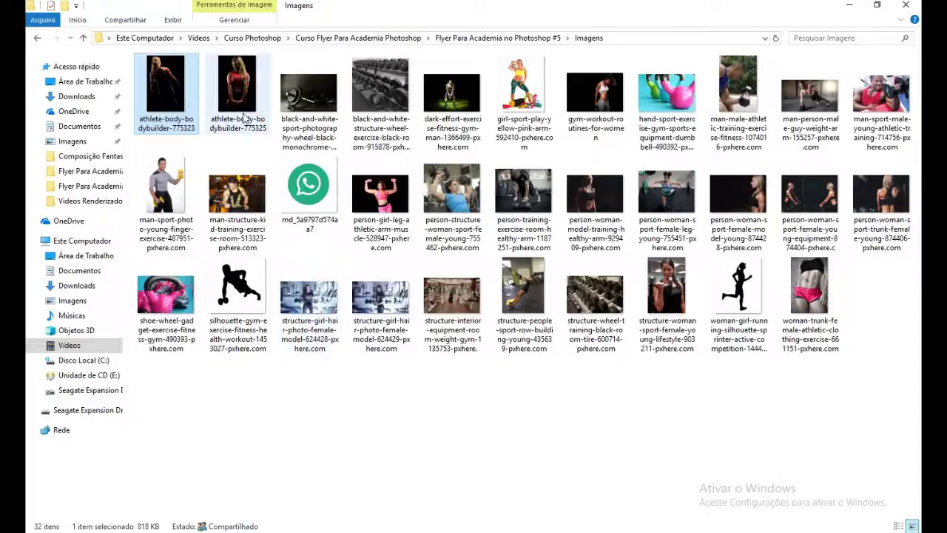
left_click_drag(810, 196, 537, 448)
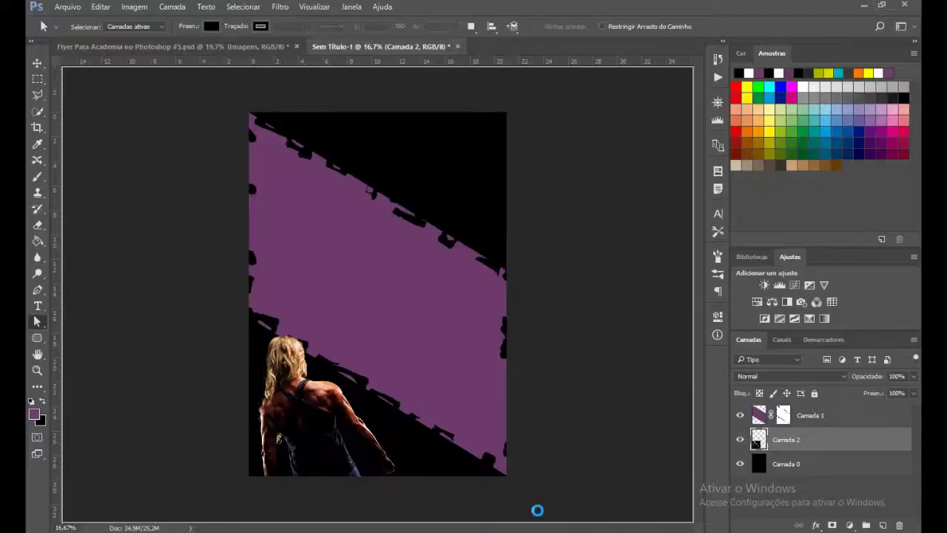
left_click_drag(537, 448, 569, 227)
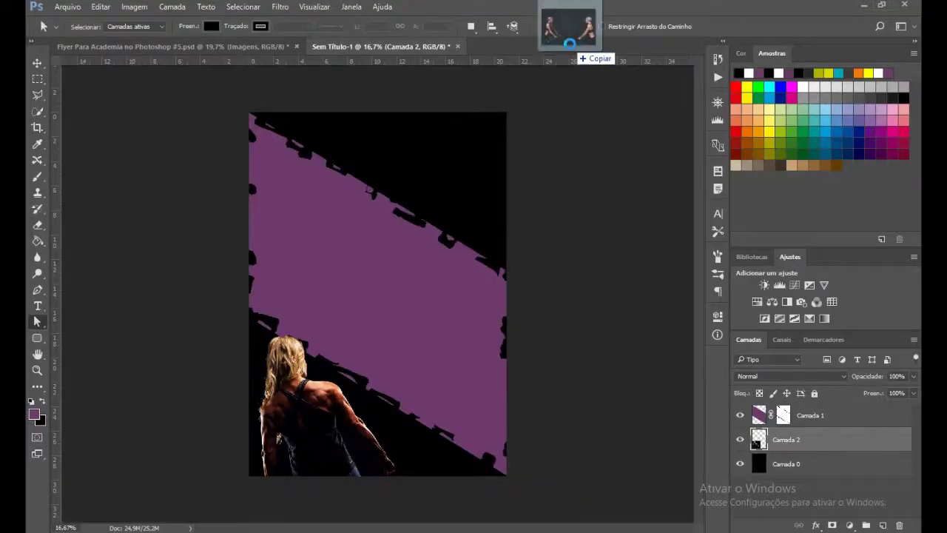
left_click_drag(568, 44, 566, 42)
left_click(555, 275)
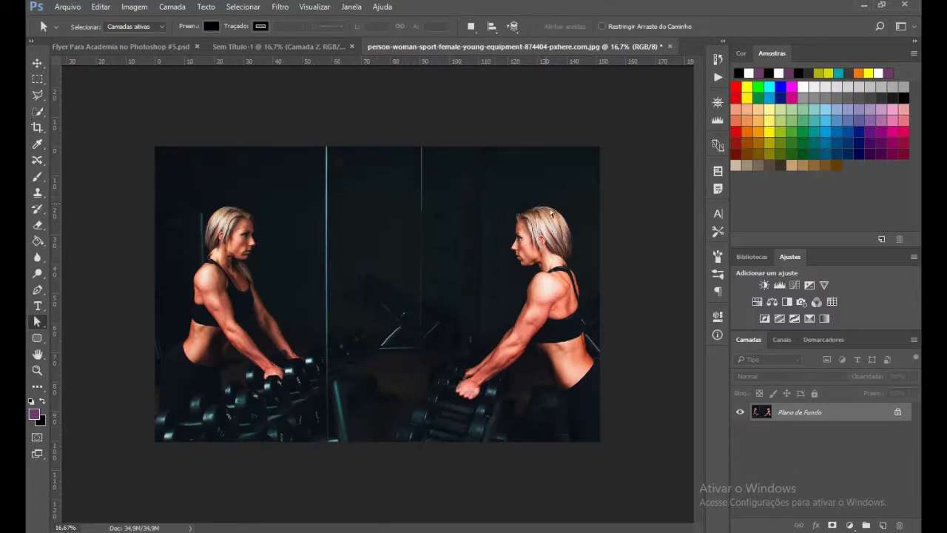
Turn the locked Background into layer Camada 0 and convert Camada 0 to a smart object.
double_click(864, 420)
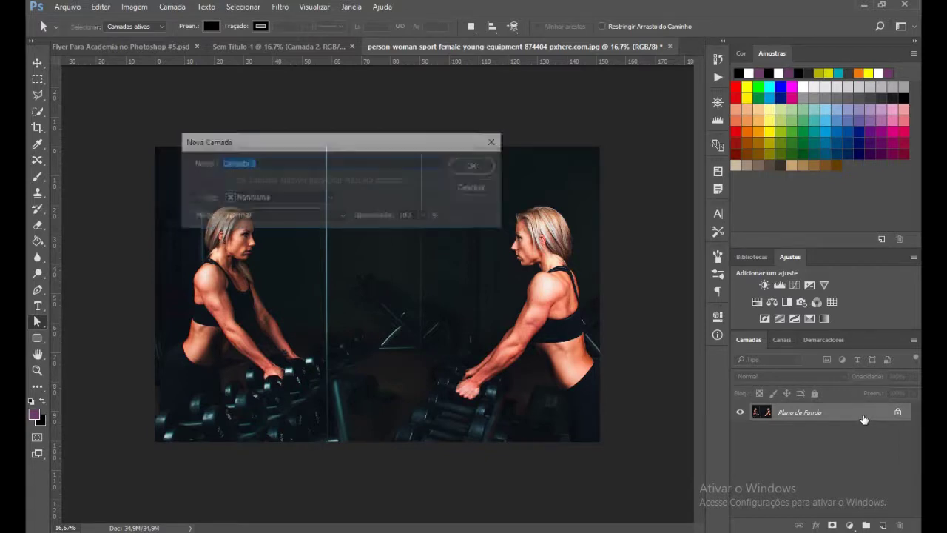
left_click(477, 164)
right_click(801, 416)
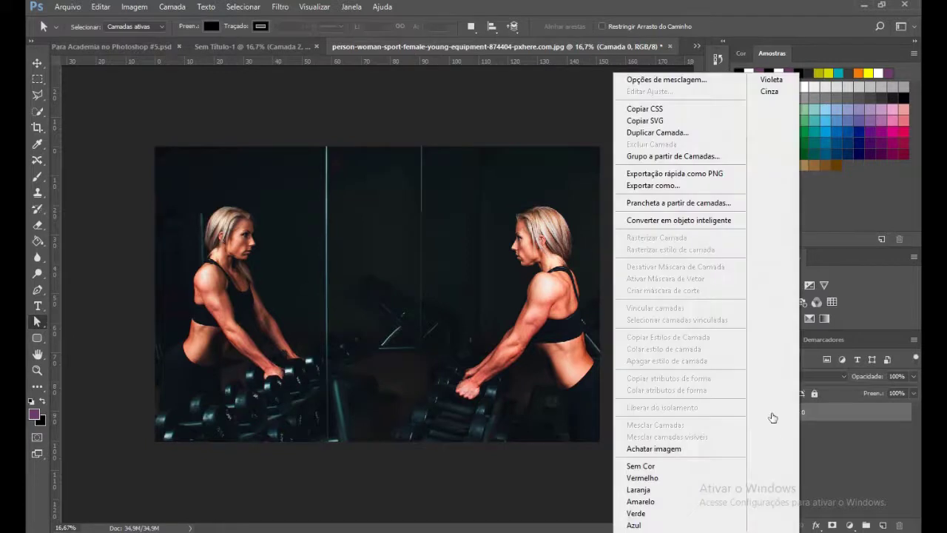
left_click(659, 219)
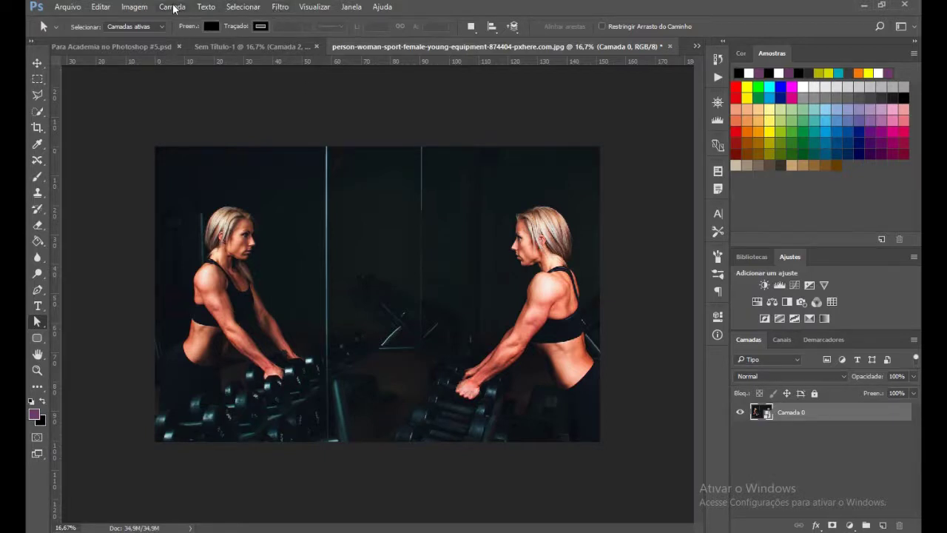
left_click(141, 9)
mouse_move(180, 37)
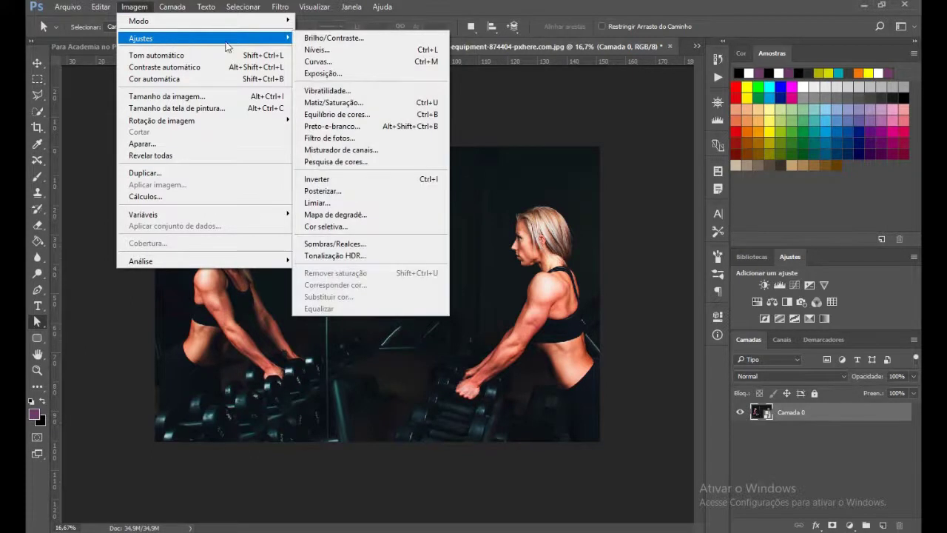
Darken the mirror photo with Levels: midtones 0,79 and input black 8.
left_click(316, 50)
left_click_drag(501, 100, 769, 131)
left_click_drag(717, 268, 723, 268)
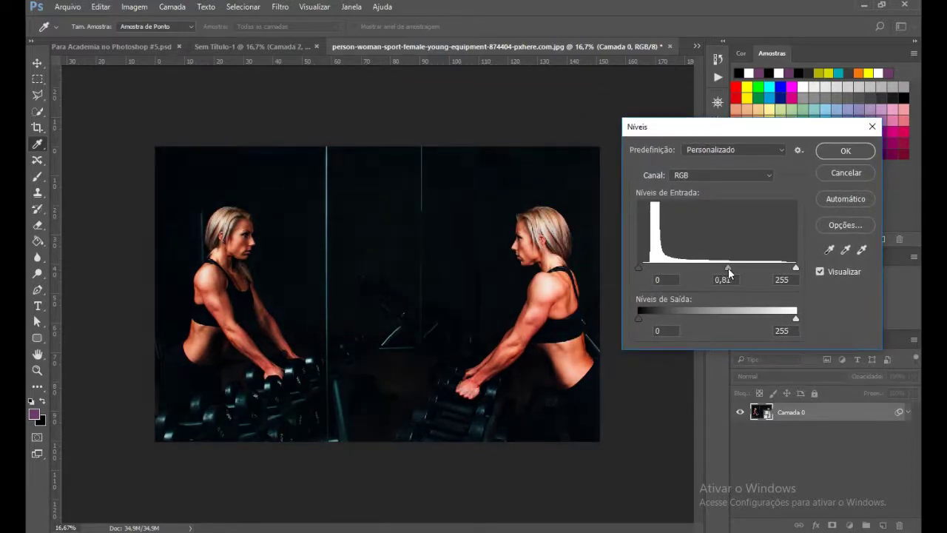
left_click_drag(729, 268, 730, 269)
left_click_drag(642, 268, 644, 268)
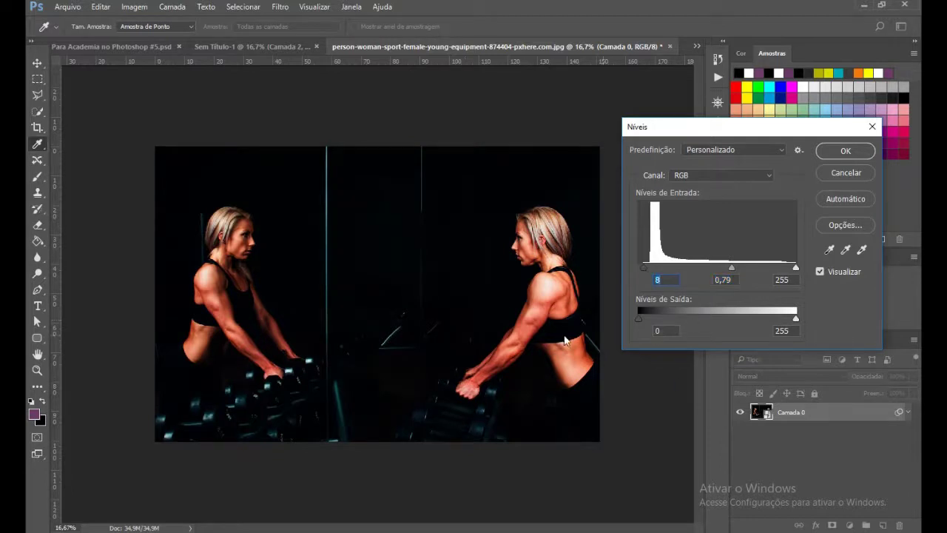
key("alt")
Apply the Levels adjustment to the mirror photo.
left_click(845, 151)
key("a")
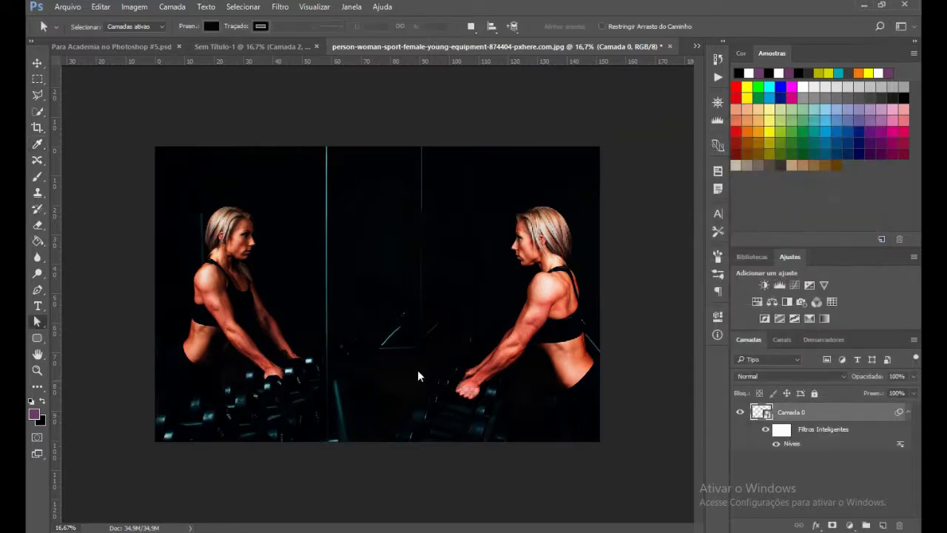
scroll(518, 303, "up", 1)
scroll(587, 295, "up", 1)
scroll(601, 270, "down", 1)
scroll(601, 270, "down", 1)
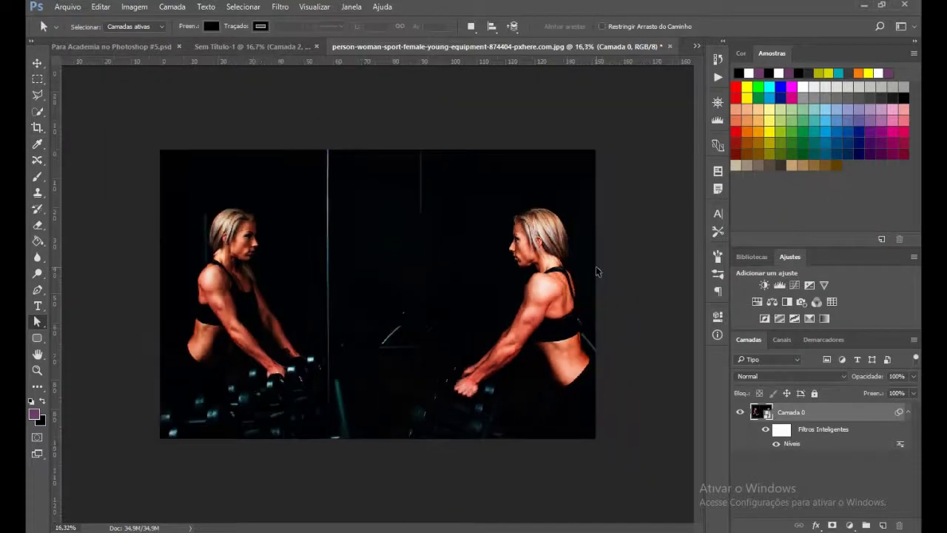
Bring the darkened mirror photo into Sem Título-1 as Camada 3, shifted slightly left.
left_click(37, 62)
left_click_drag(401, 283, 267, 43)
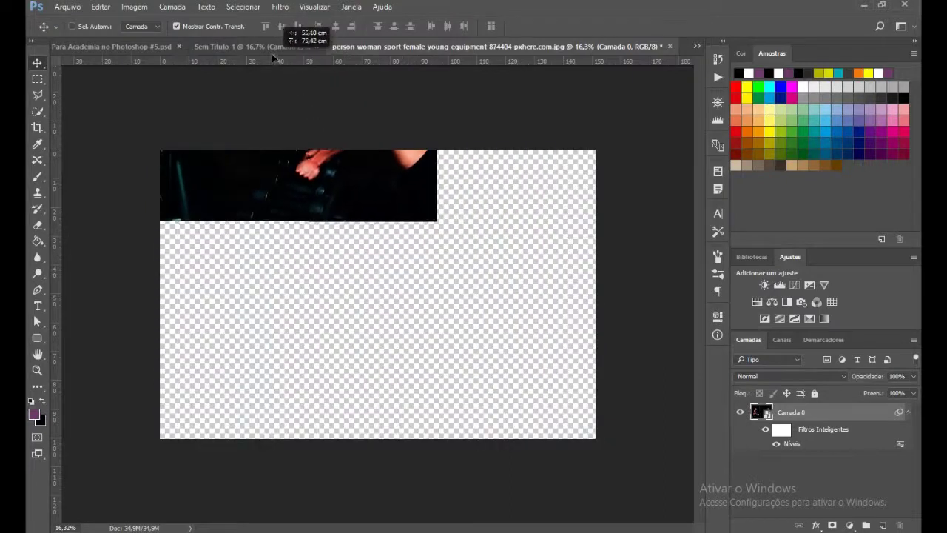
mouse_move(267, 42)
left_mouse_down()
mouse_move(444, 226)
mouse_move(359, 187)
left_mouse_up()
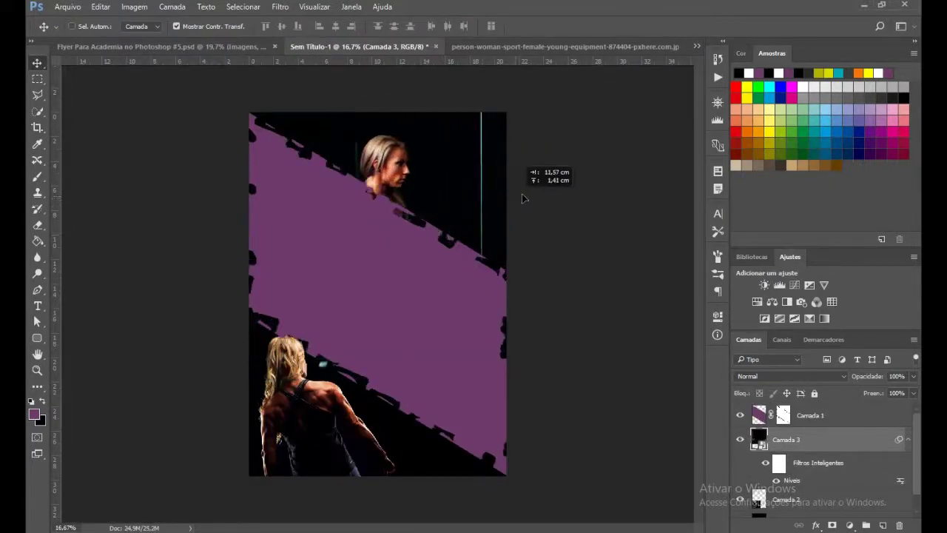
left_click_drag(451, 184, 434, 186)
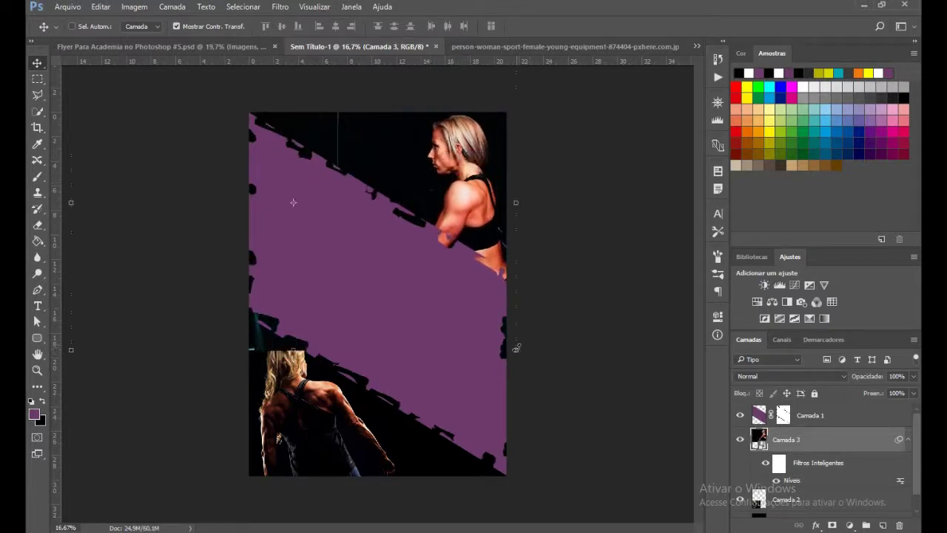
Scale the mirror photo on Camada 3 down to about 20% with Free Transform.
left_click(516, 348)
left_click(492, 221)
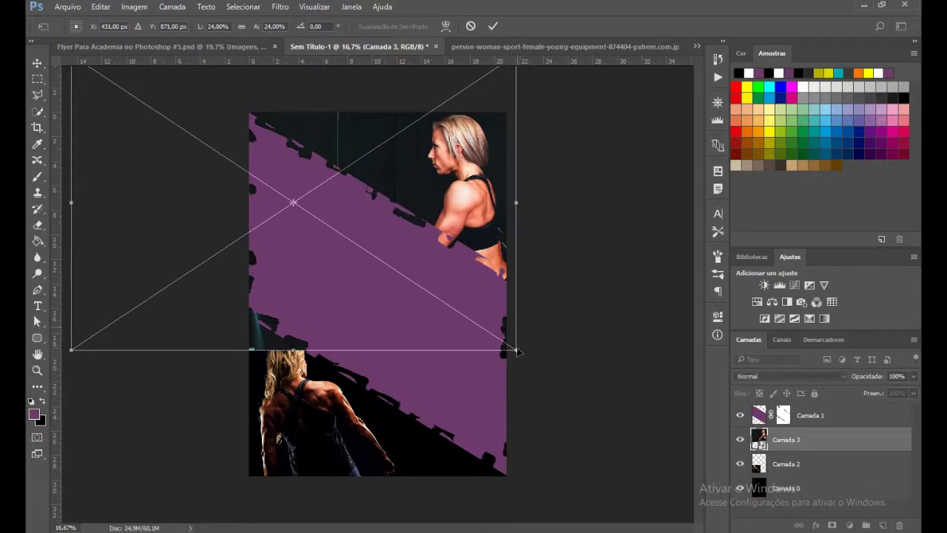
left_click_drag(516, 349, 488, 309)
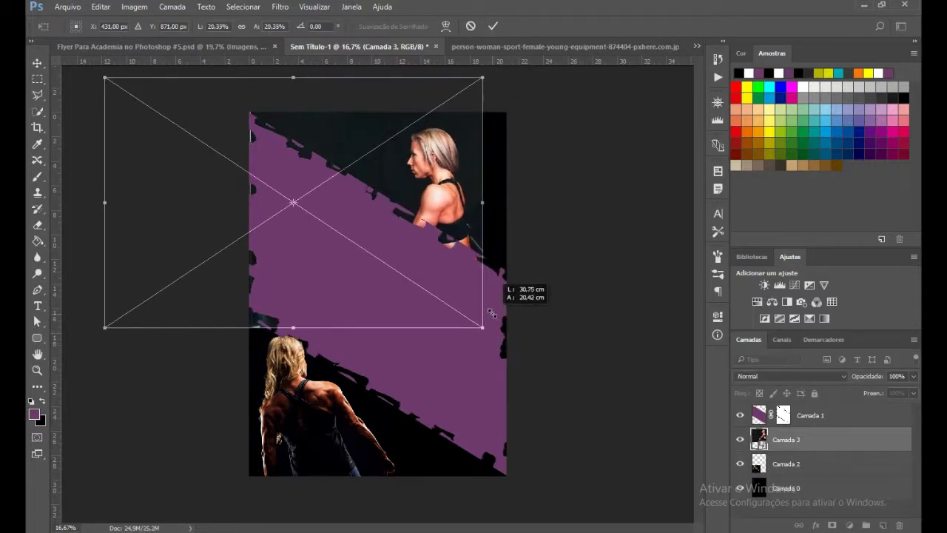
Place the top photo in the upper-right corner, nudge it left, and commit the transform.
left_click_drag(425, 255, 466, 245)
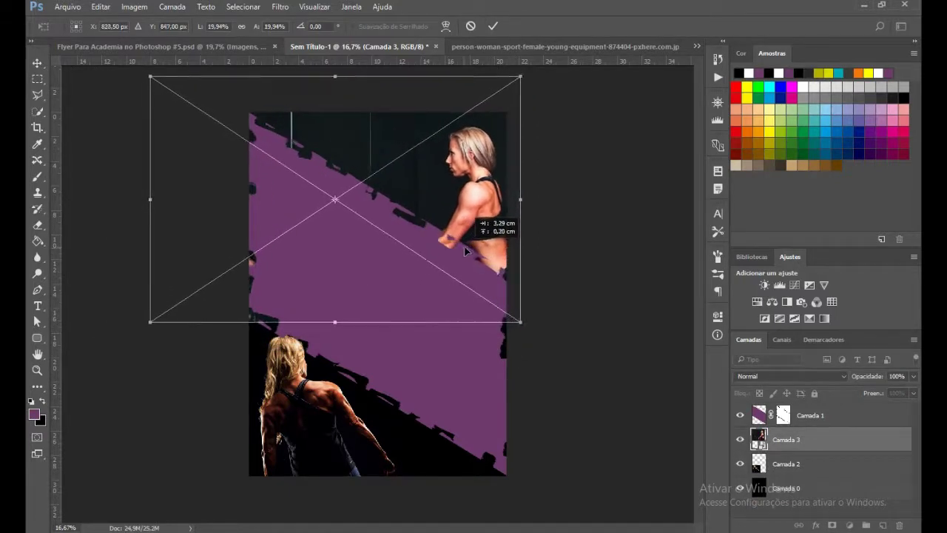
left_click_drag(466, 246, 459, 235)
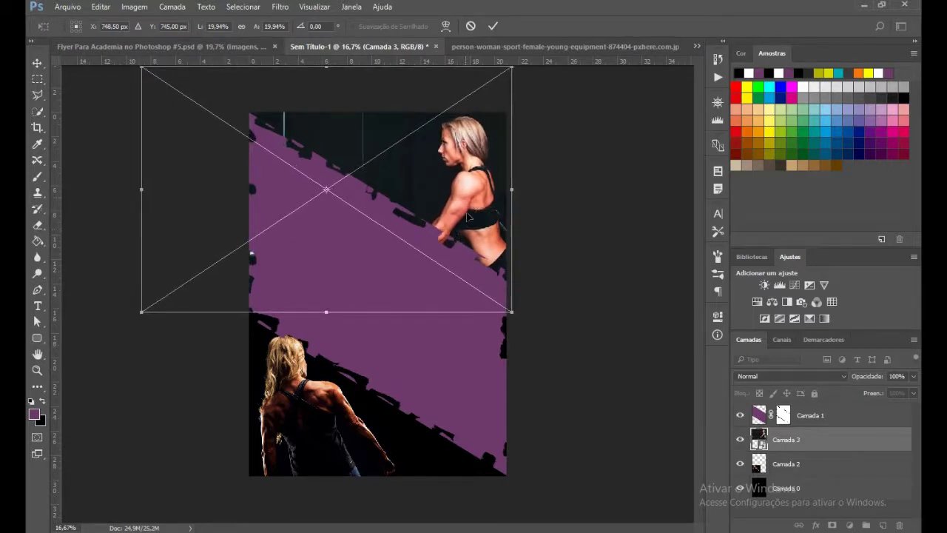
key("Left")
key("Left")
key("Left")
key("Left")
key("Left")
key("Left")
key("Left")
key("Left")
key("Left")
key("Left")
key("Left")
key("Left")
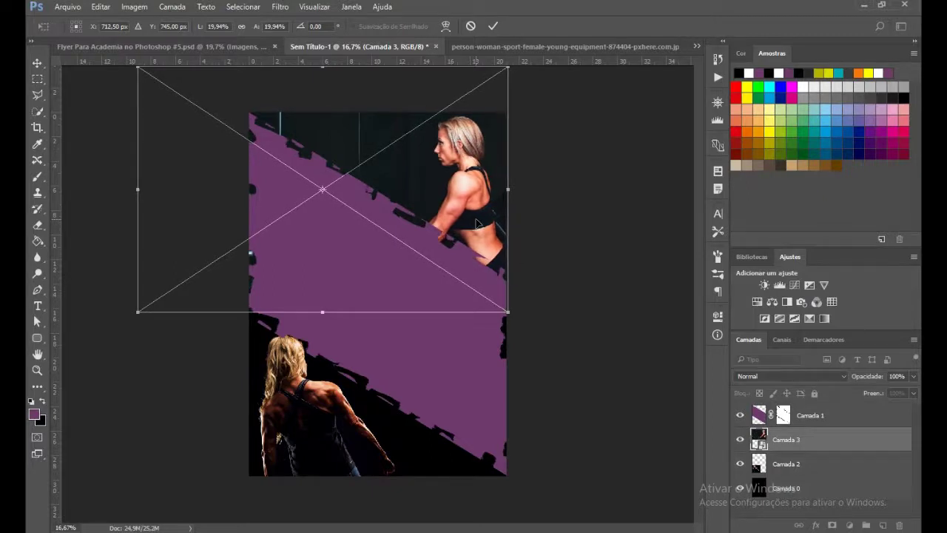
key("Return")
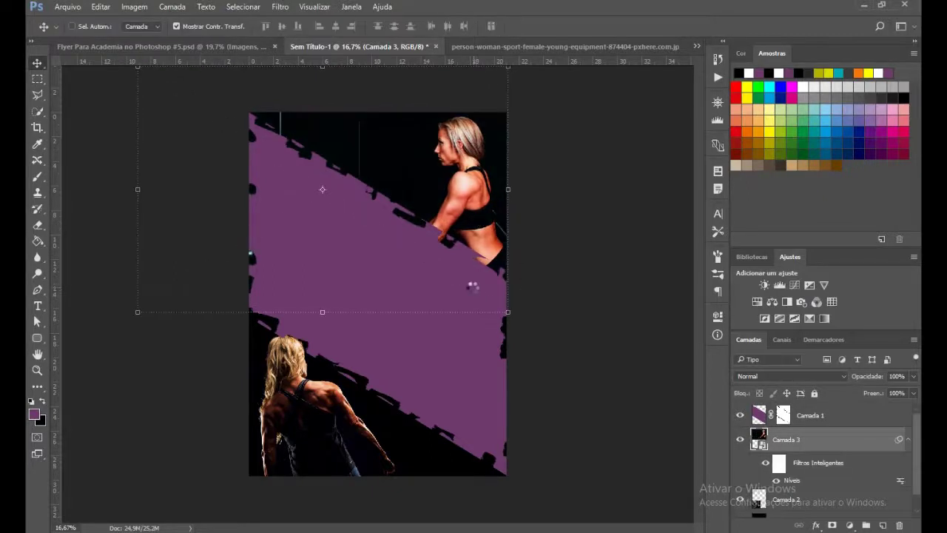
key("a")
key("ctrl+0")
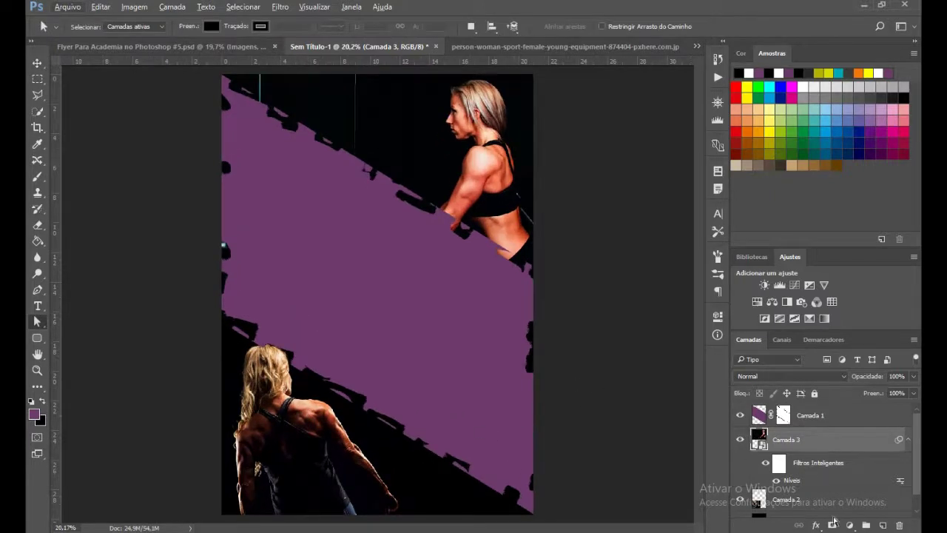
Scale the bottom athlete photo on Camada 2 up to about 106%.
scroll(809, 497, "down", 1)
left_click(788, 484)
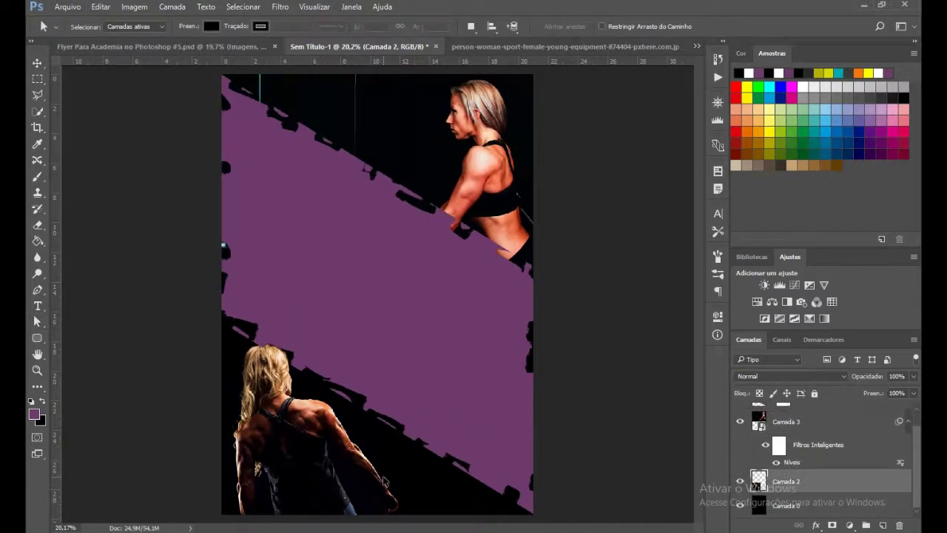
key("ctrl+t")
left_click_drag(416, 335, 428, 331)
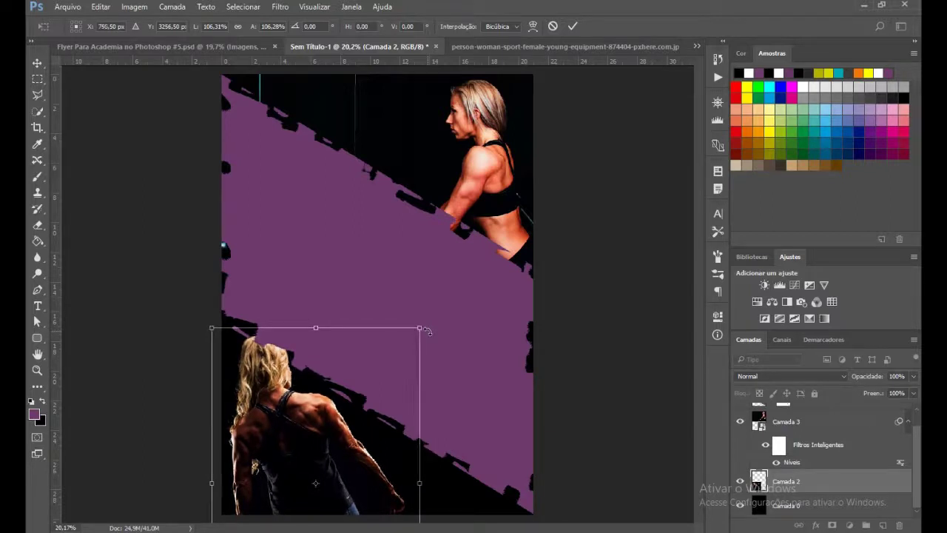
key("Return")
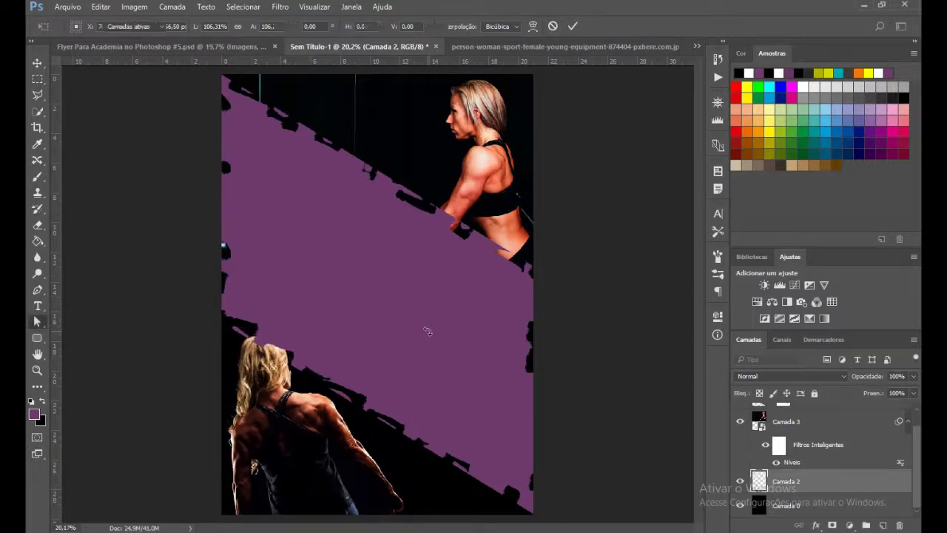
key("a")
Switch to the finished Flyer Para Academia document for reference.
scroll(621, 397, "down", 1)
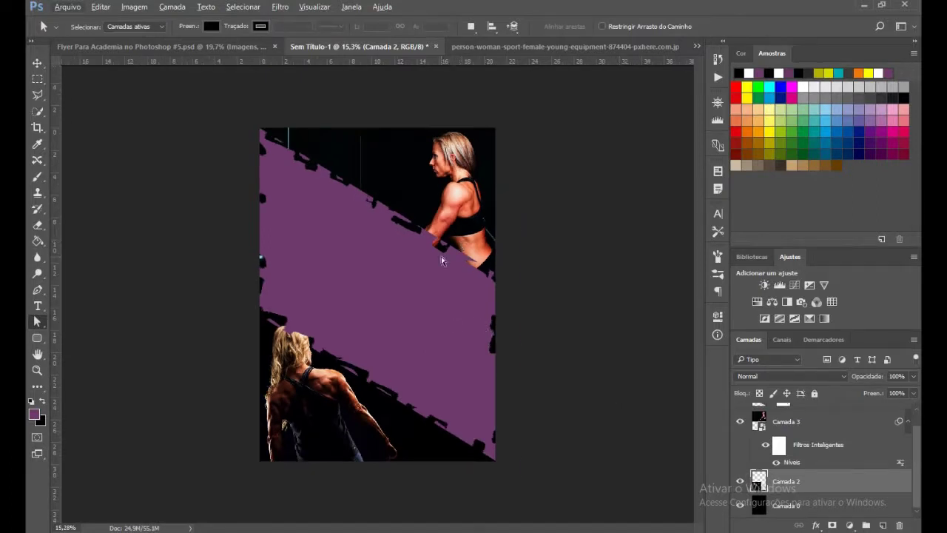
scroll(442, 260, "up", 1)
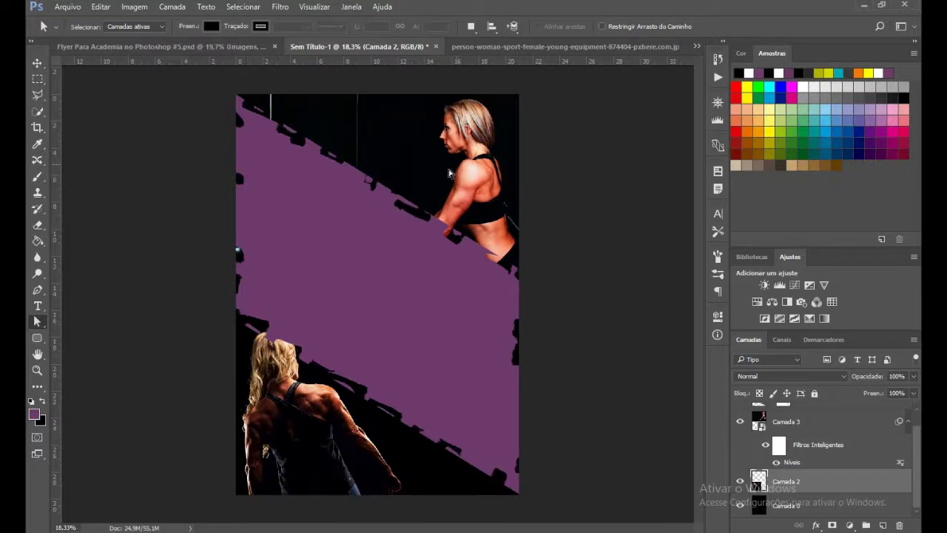
left_click(195, 45)
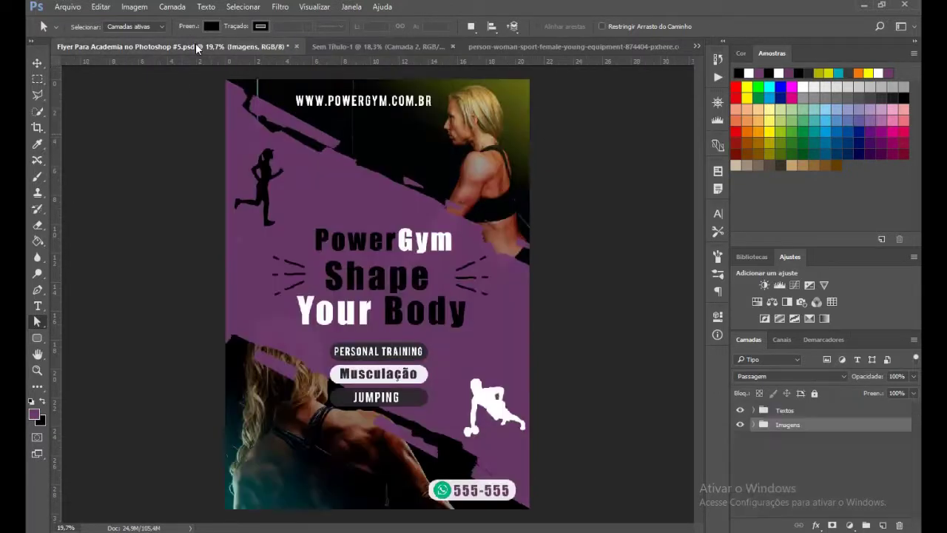
left_click(754, 424)
scroll(836, 464, "down", 2)
scroll(836, 465, "down", 2)
scroll(836, 464, "down", 2)
scroll(836, 465, "down", 2)
scroll(832, 468, "down", 2)
scroll(824, 474, "down", 2)
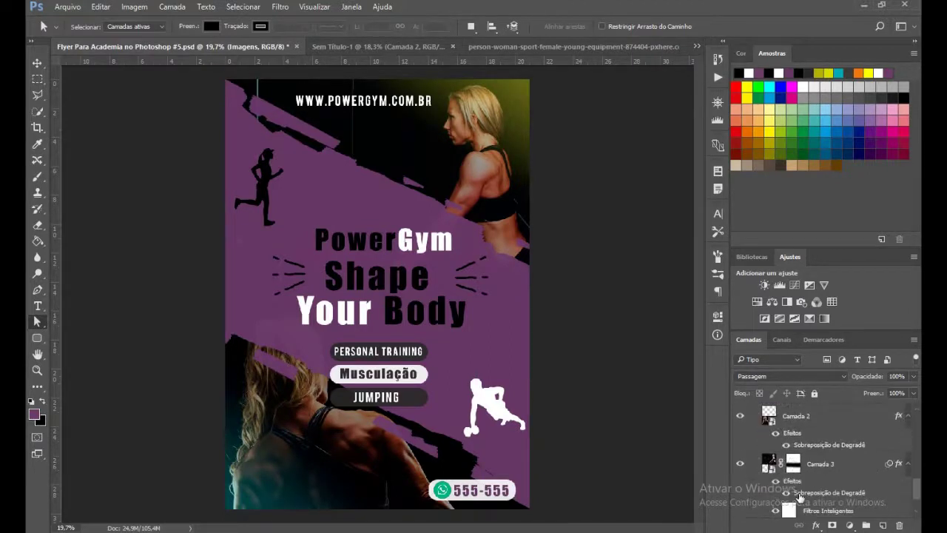
scroll(815, 481, "down", 2)
left_click(827, 466)
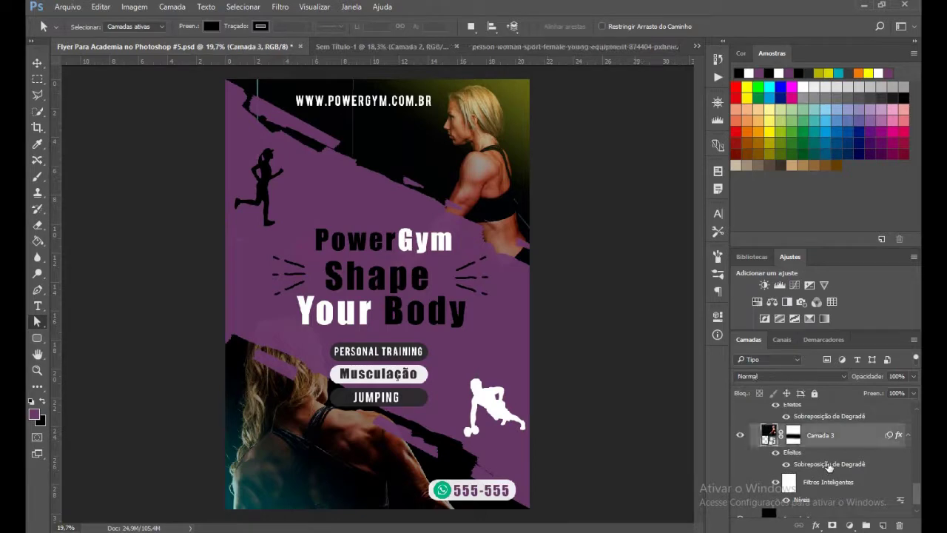
double_click(830, 465)
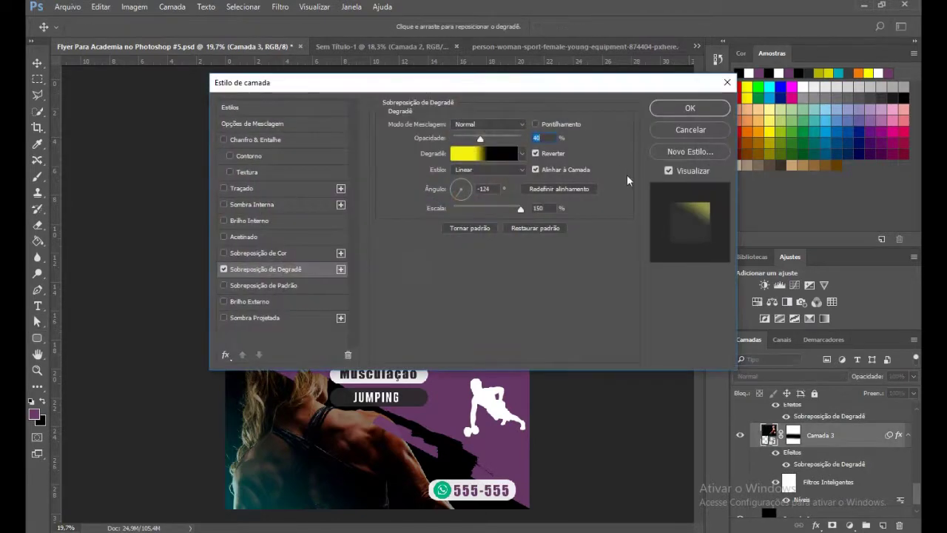
left_click_drag(581, 90, 523, 202)
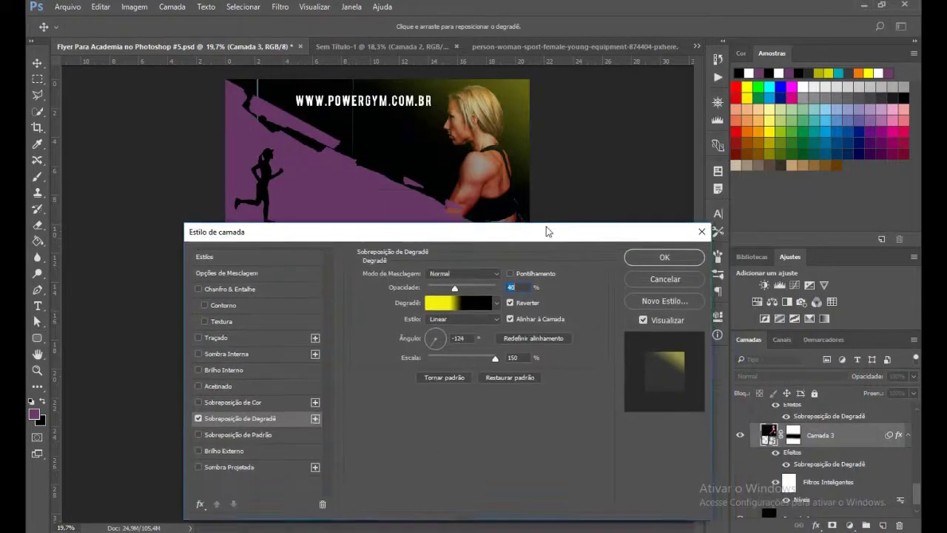
left_click_drag(522, 202, 538, 177)
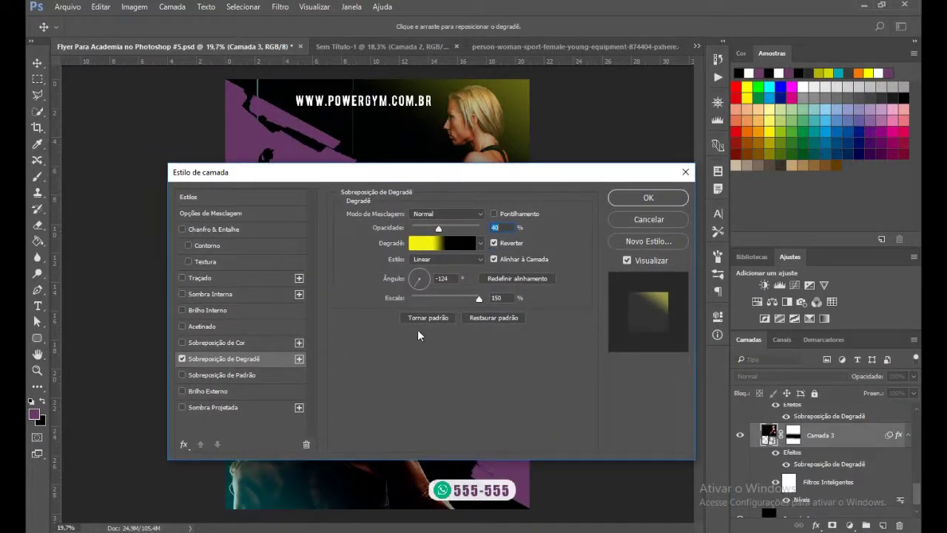
left_click(423, 244)
left_click(740, 379)
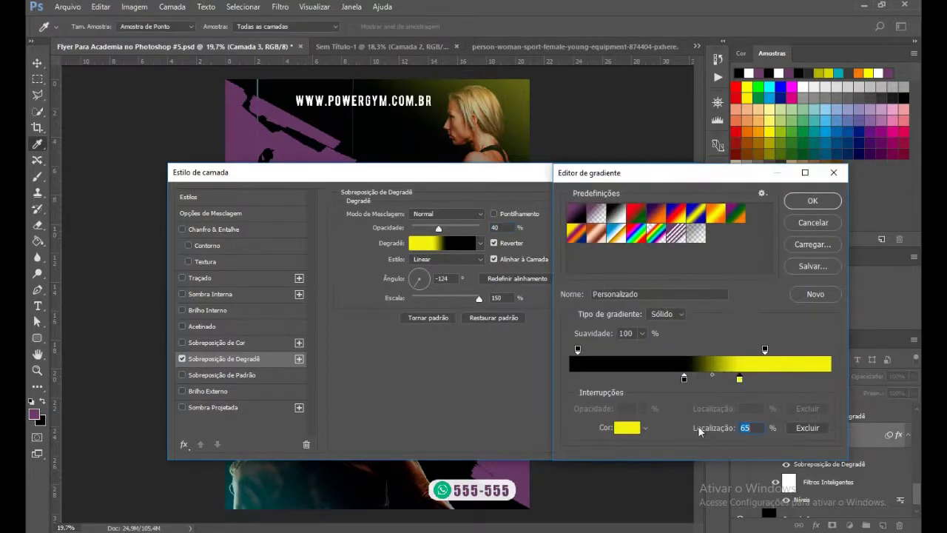
left_click(627, 428)
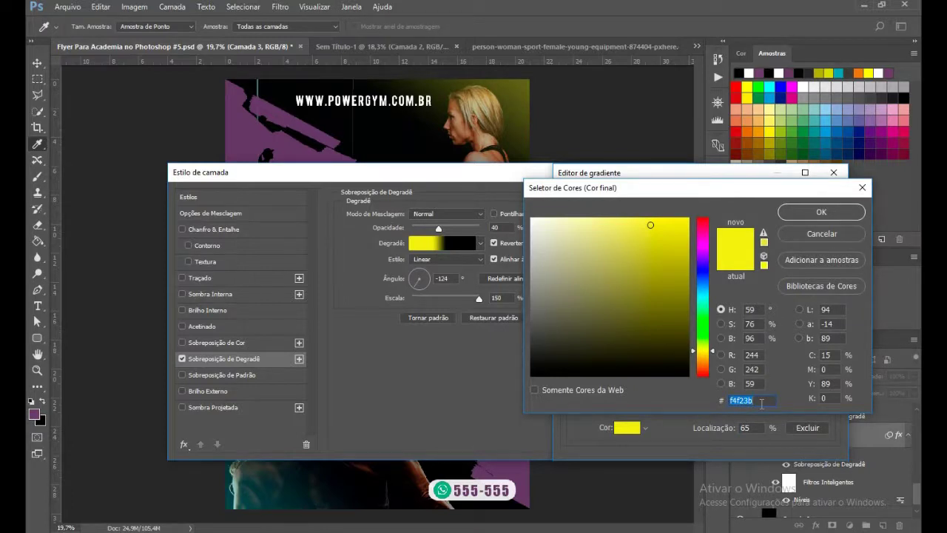
left_click(822, 213)
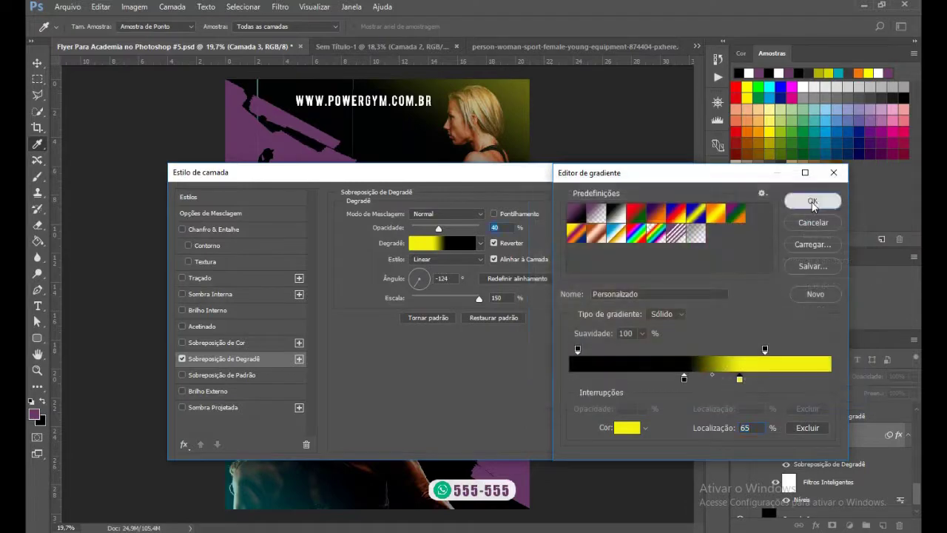
left_click(813, 200)
left_click(669, 198)
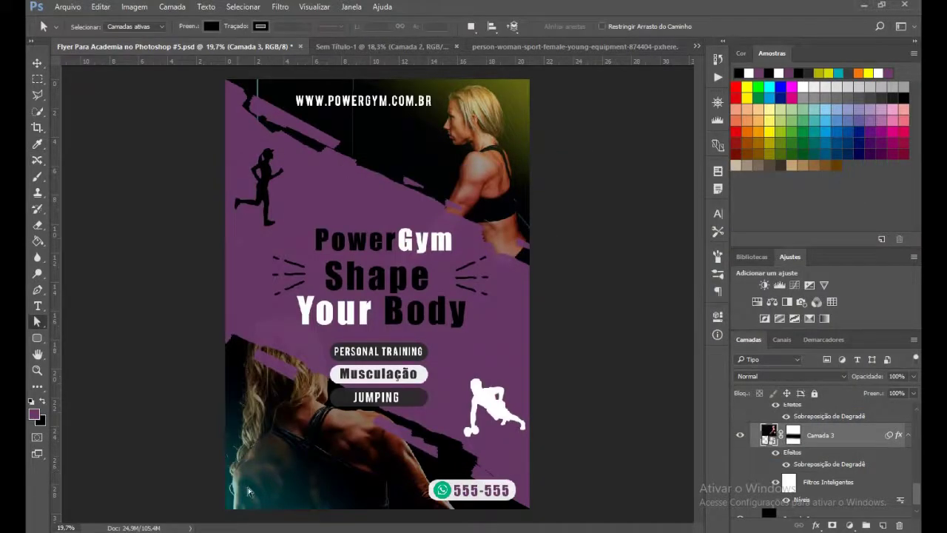
left_click(374, 46)
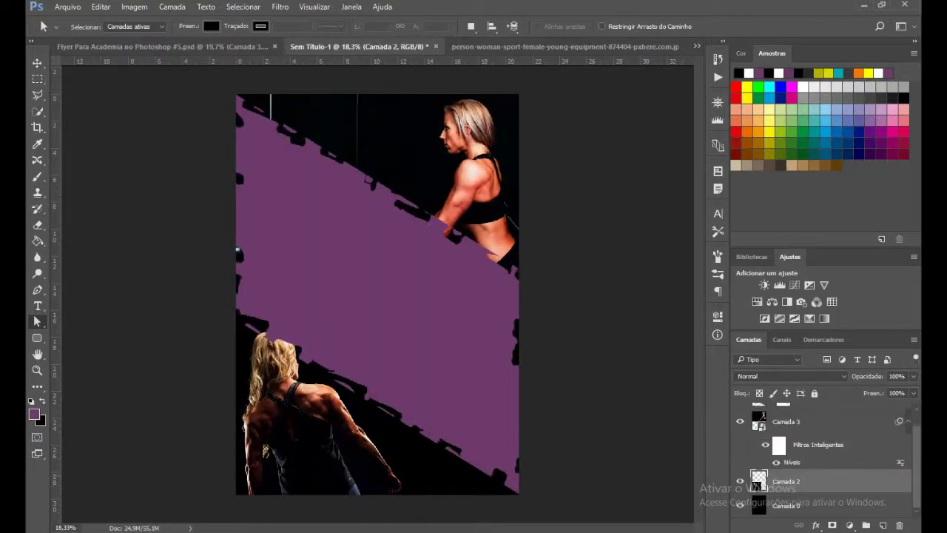
left_click(799, 428)
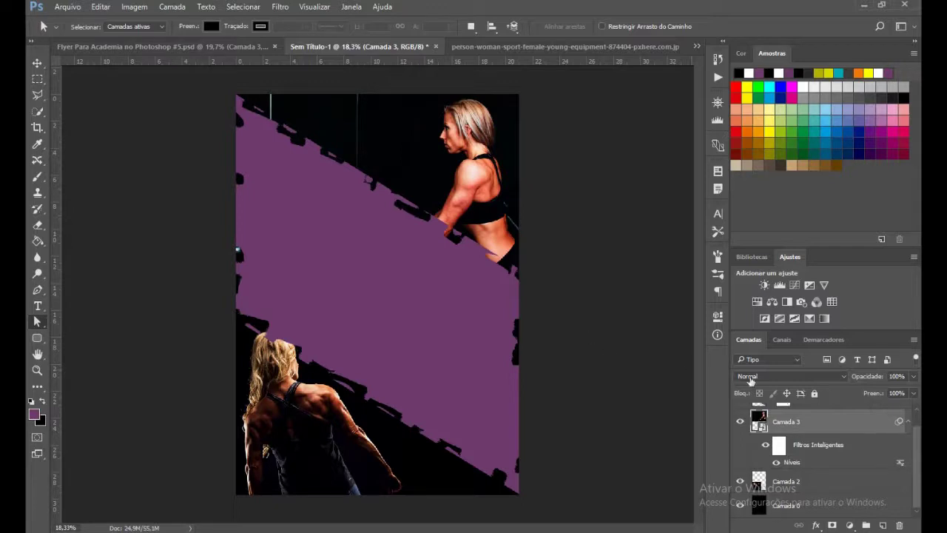
Enable Sobreposição de Degradê in Camada 3's Layer Style and show its settings.
double_click(895, 420)
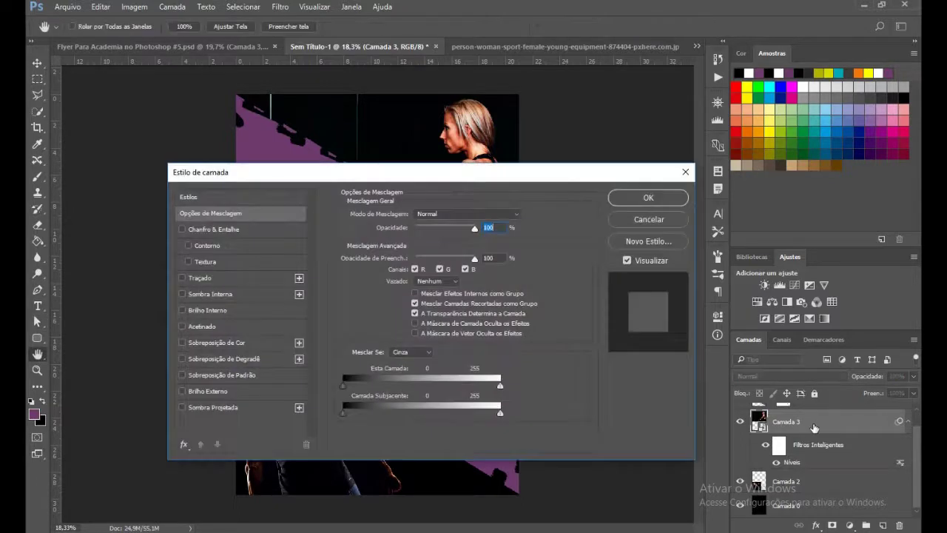
left_click(183, 358)
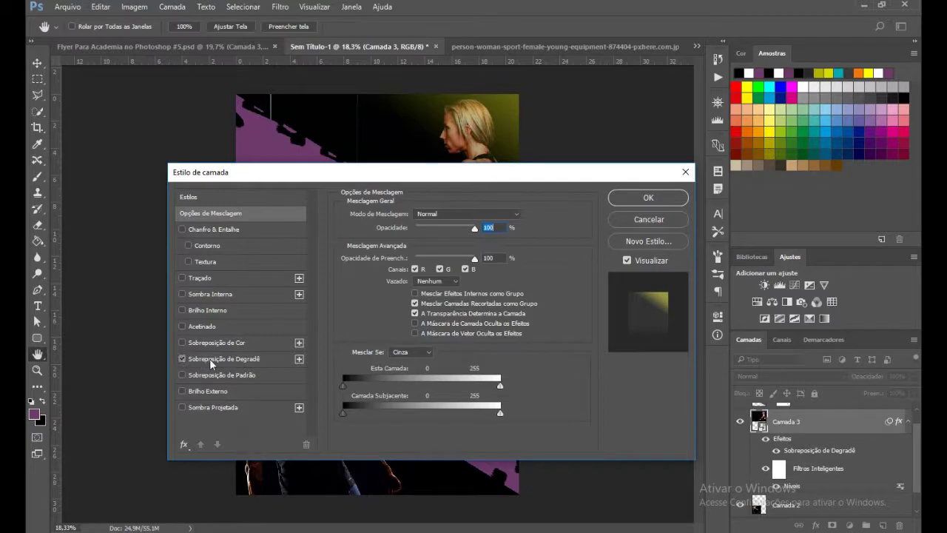
left_click(210, 358)
left_click_drag(460, 179, 526, 233)
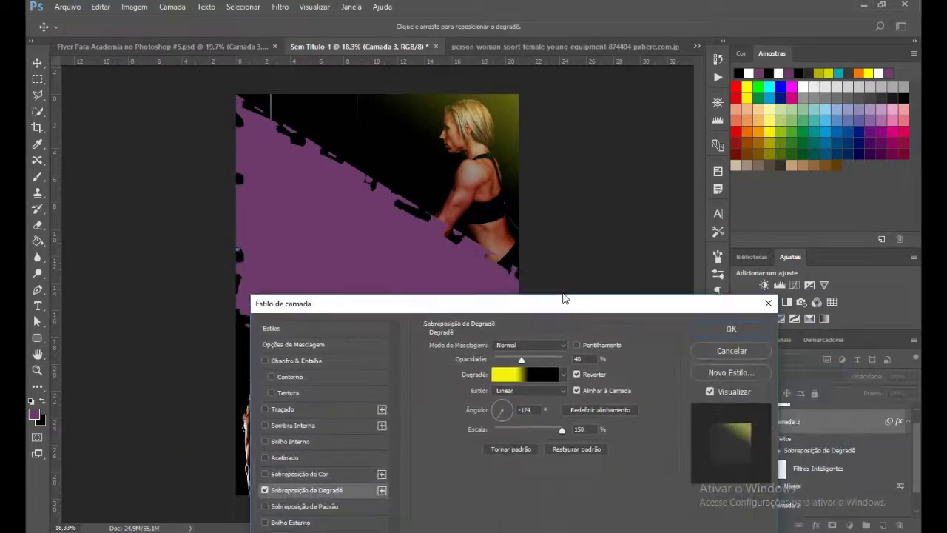
Open the overlay's gradient and inspect the yellow colour stop's colour and location.
left_click_drag(543, 232, 566, 290)
left_click(524, 358)
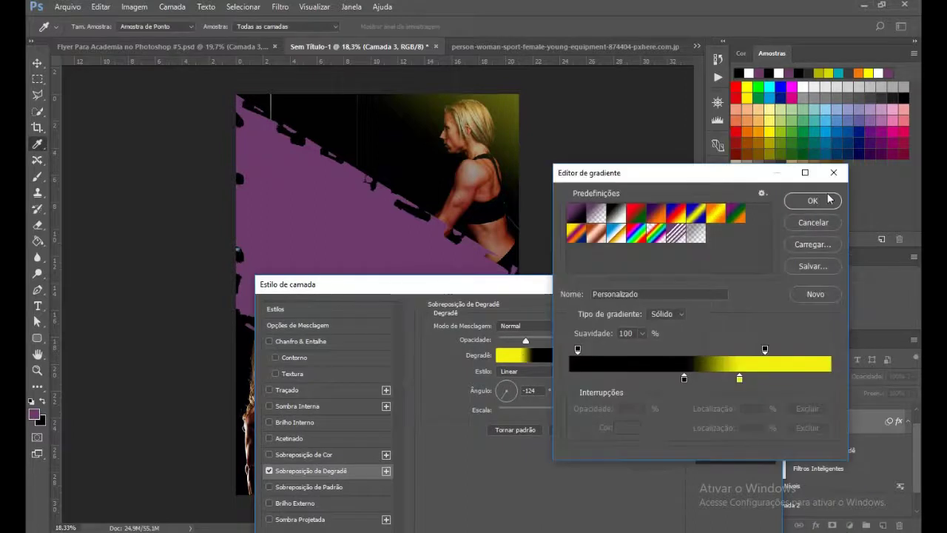
left_click(740, 379)
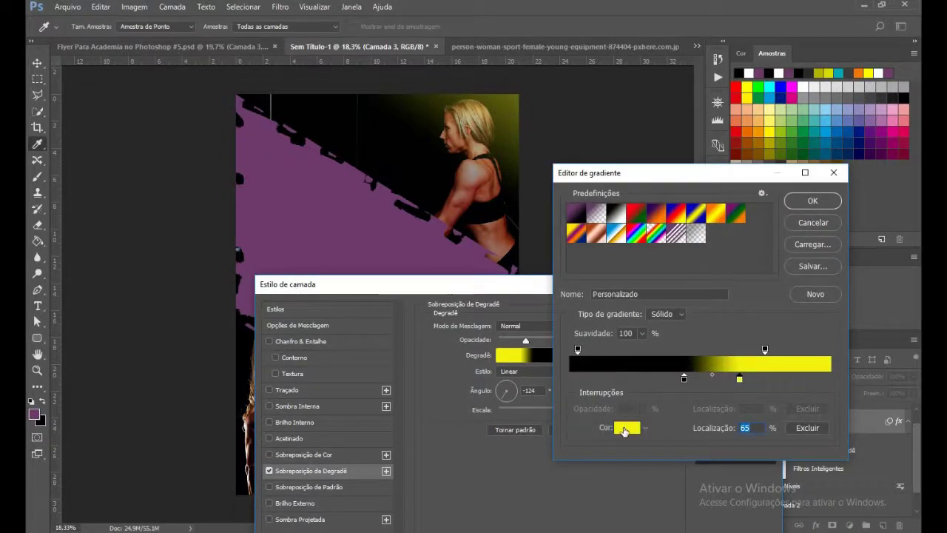
left_click(627, 427)
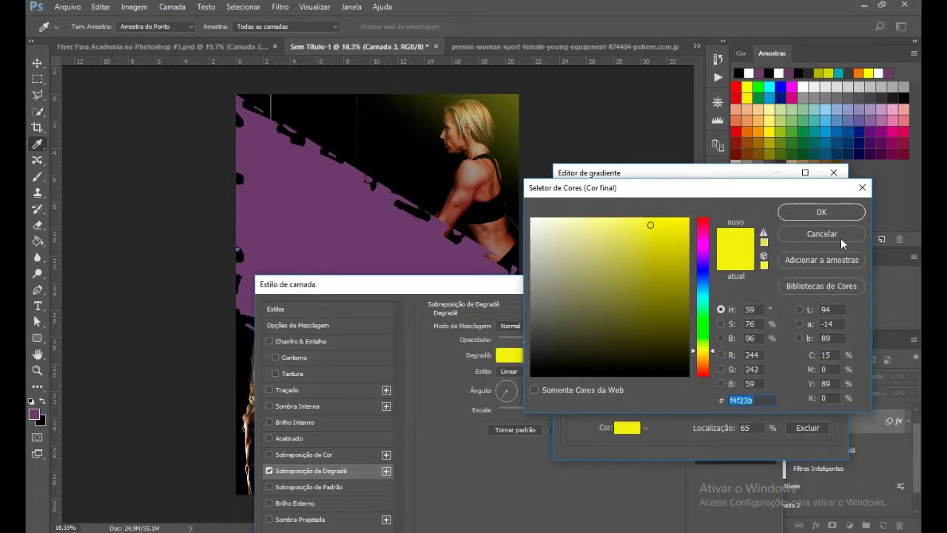
left_click(850, 211)
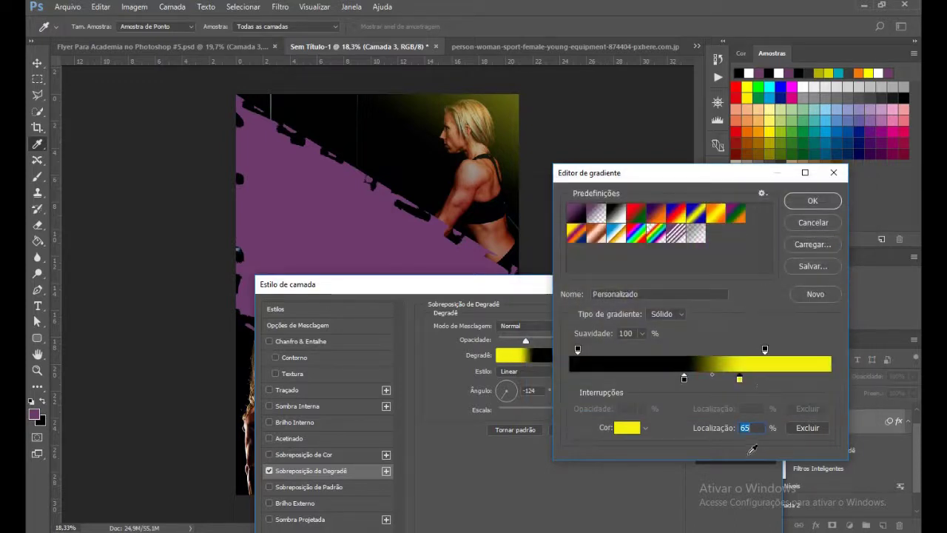
left_click(759, 430)
Check the black and opacity stops, then apply the yellow-to-black overlay at 40% opacity.
left_click(764, 349)
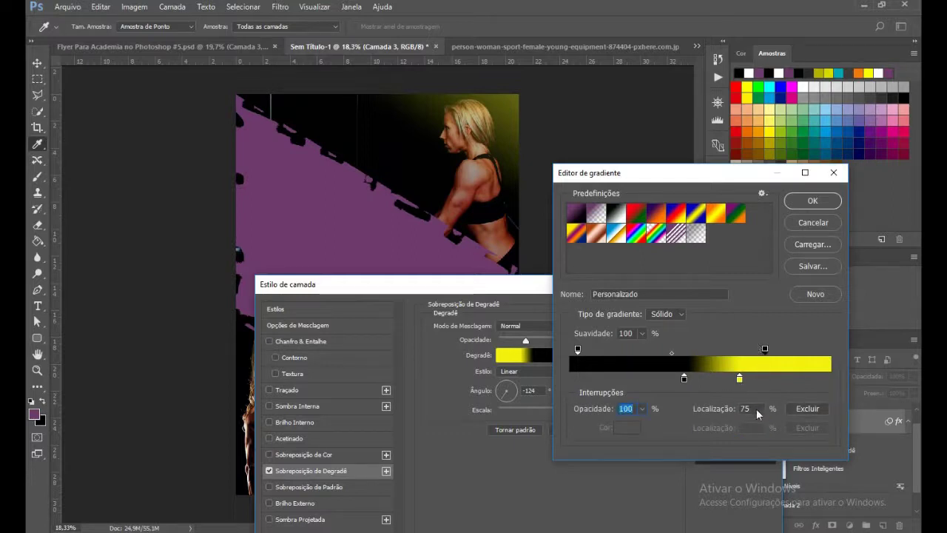
left_click(684, 379)
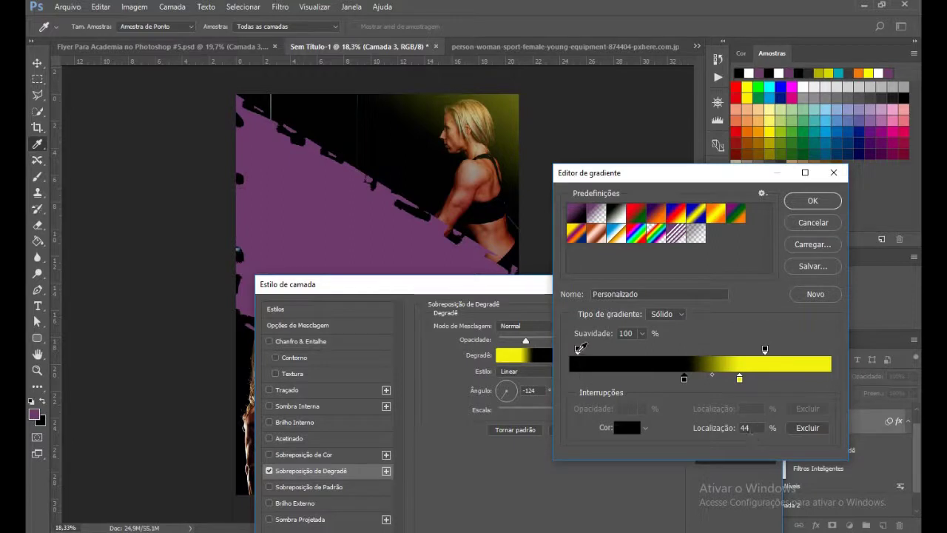
left_click(578, 348)
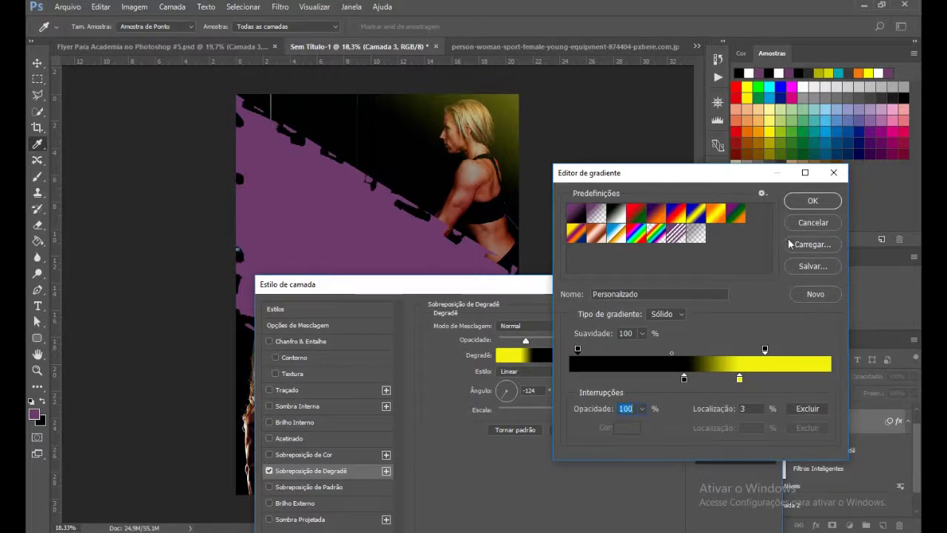
left_click(821, 200)
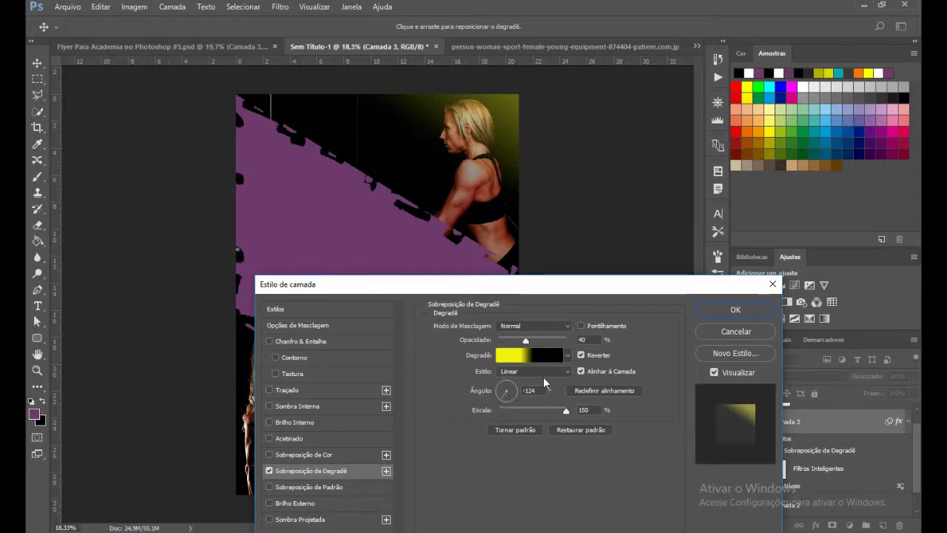
left_click(736, 309)
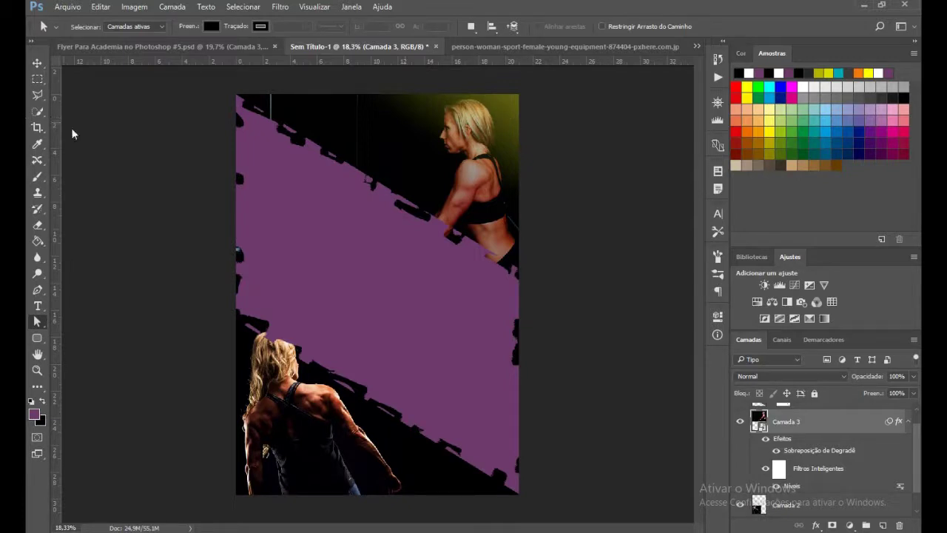
Select the Brush tool and confirm a 50 px brush size.
left_click(37, 177)
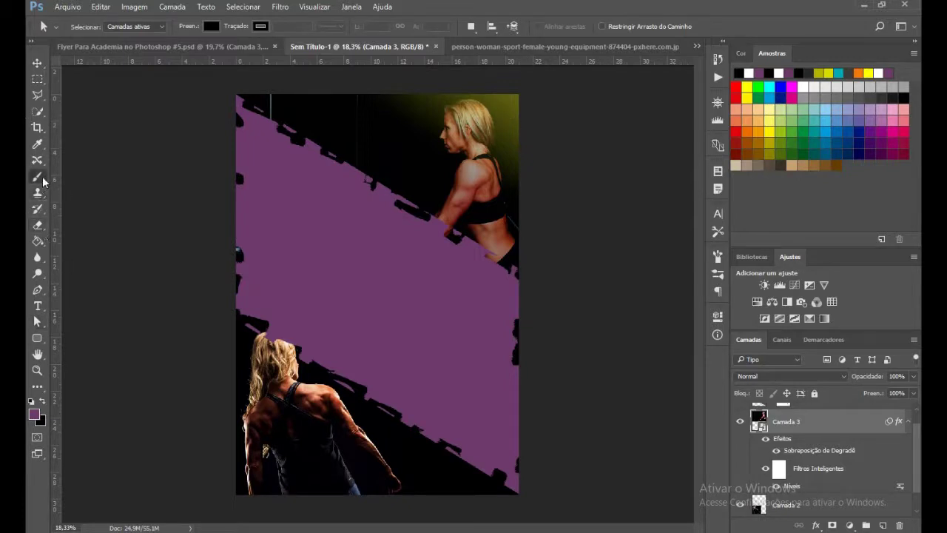
left_click(87, 27)
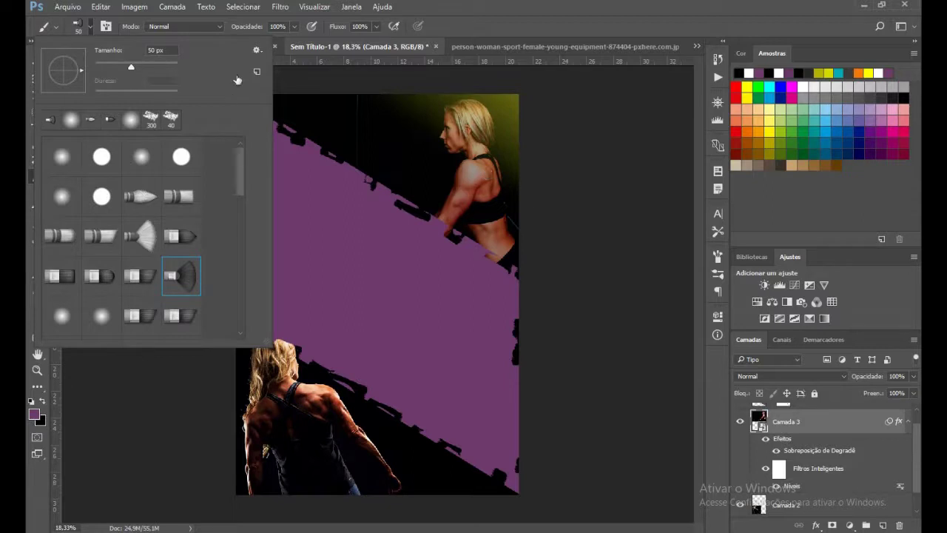
left_click(438, 10)
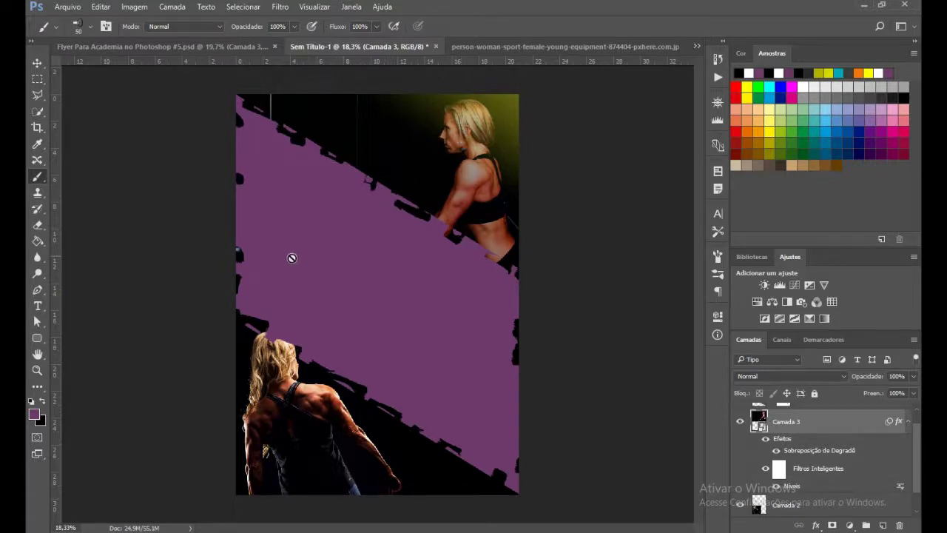
double_click(821, 450)
left_click(474, 154)
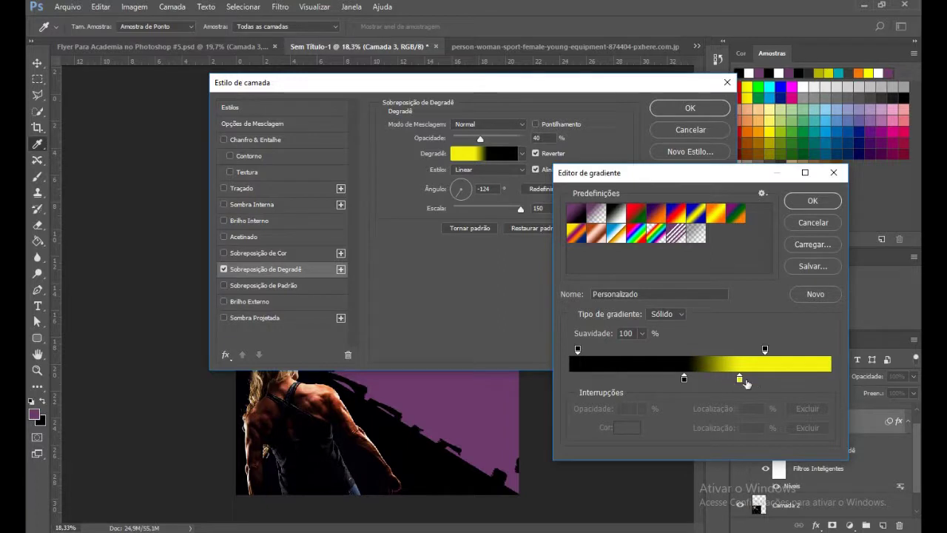
left_click(813, 201)
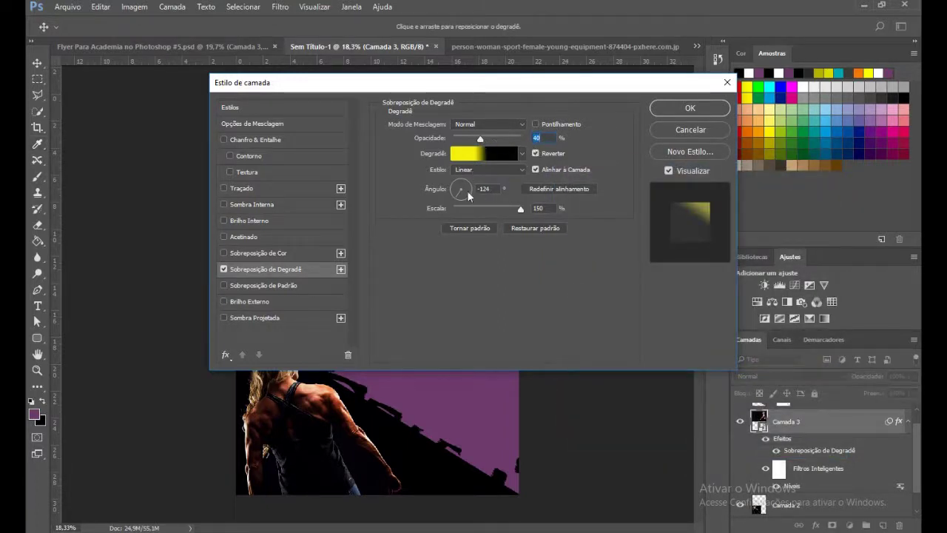
left_click(680, 108)
key("b")
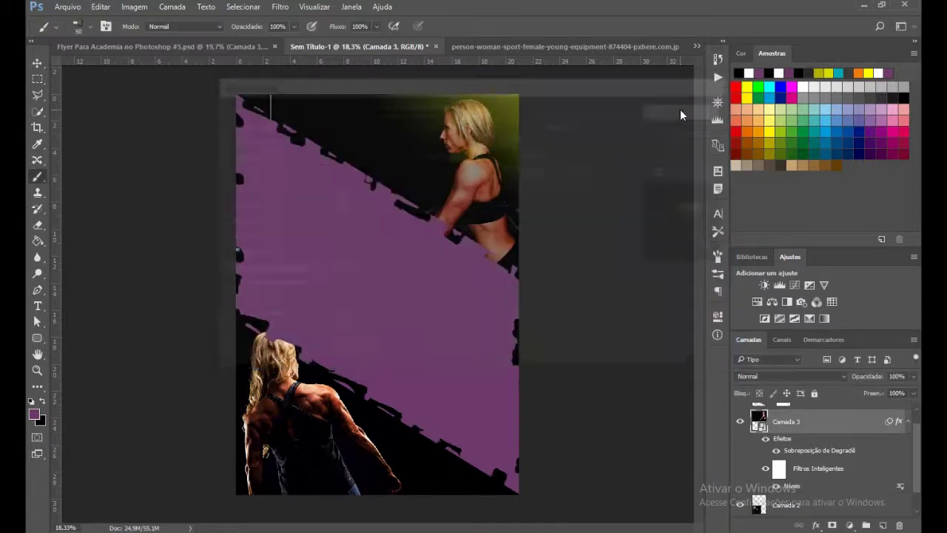
scroll(826, 512, "down", 1)
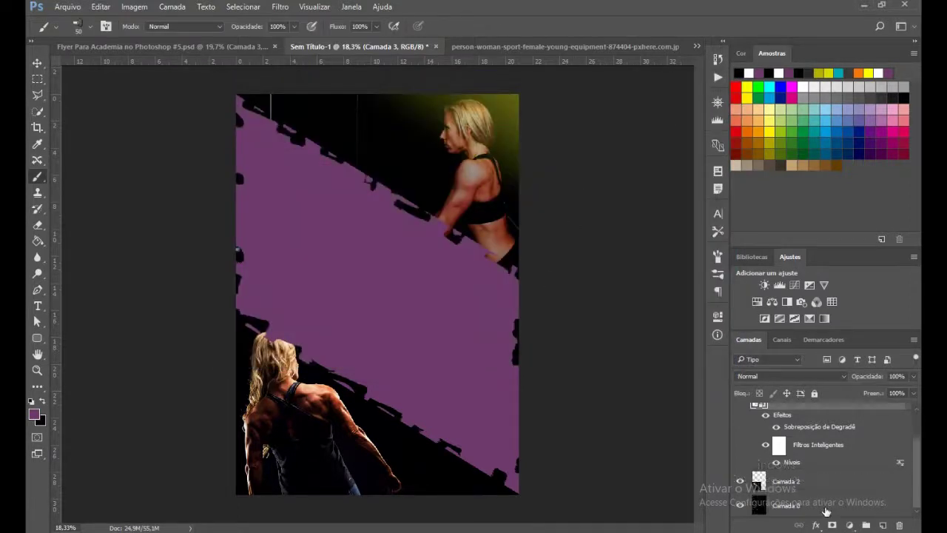
left_click(787, 481)
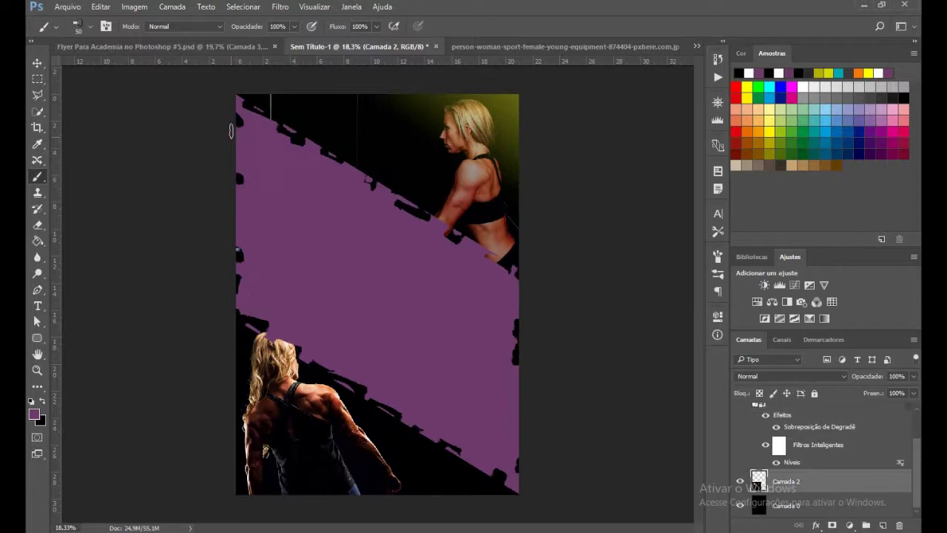
left_click(163, 45)
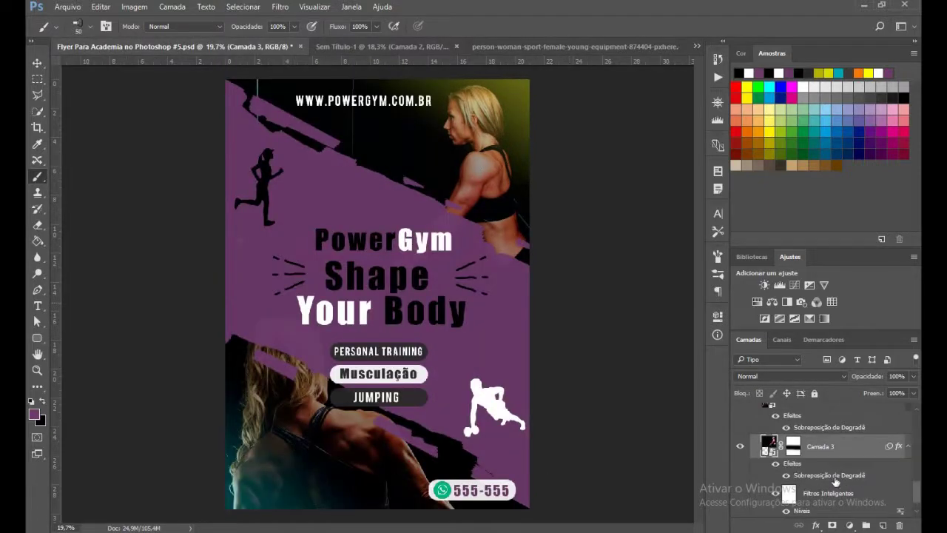
scroll(834, 477, "up", 1)
scroll(834, 473, "up", 1)
left_click(795, 431)
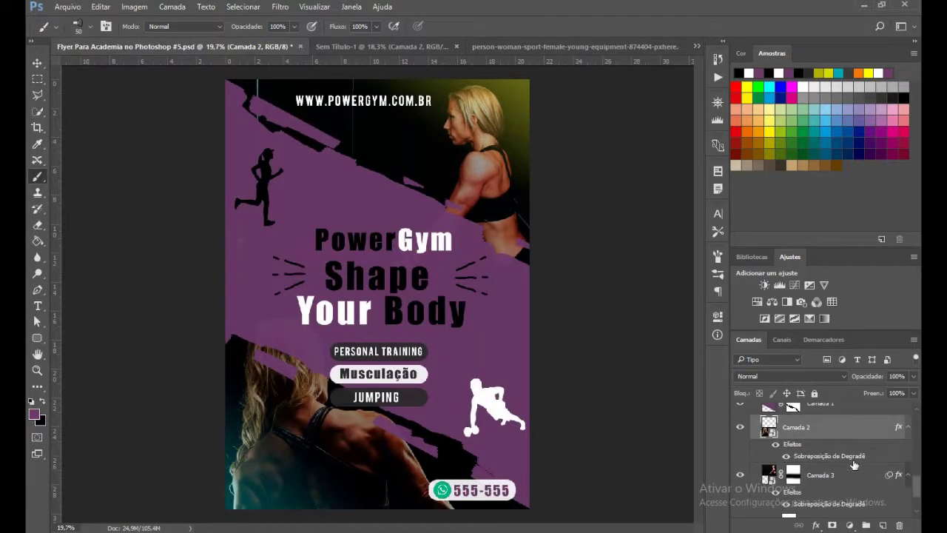
double_click(849, 457)
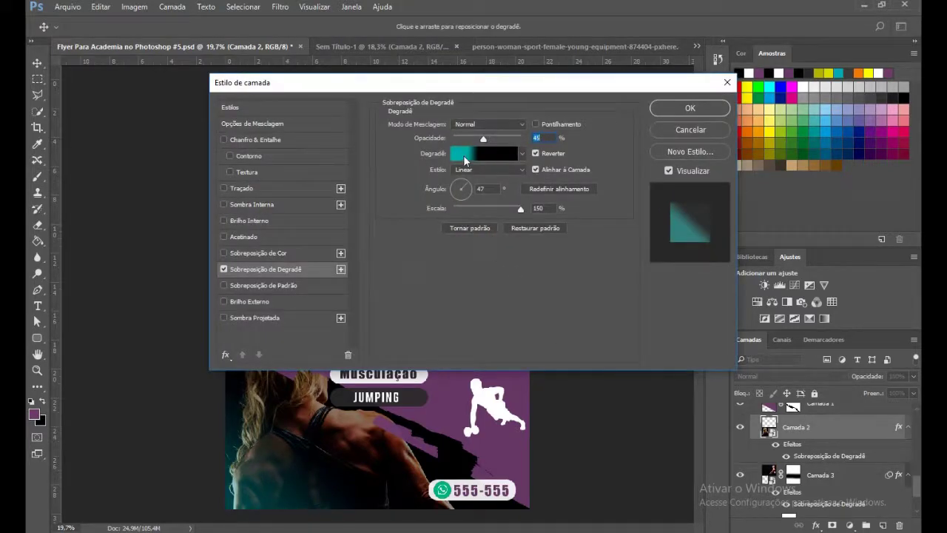
left_click(464, 157)
left_click(768, 379)
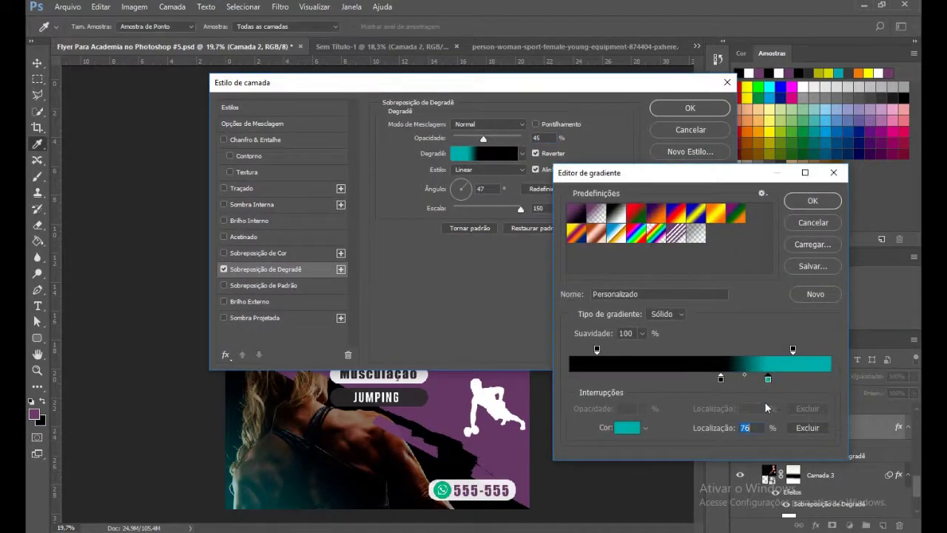
left_click(635, 429)
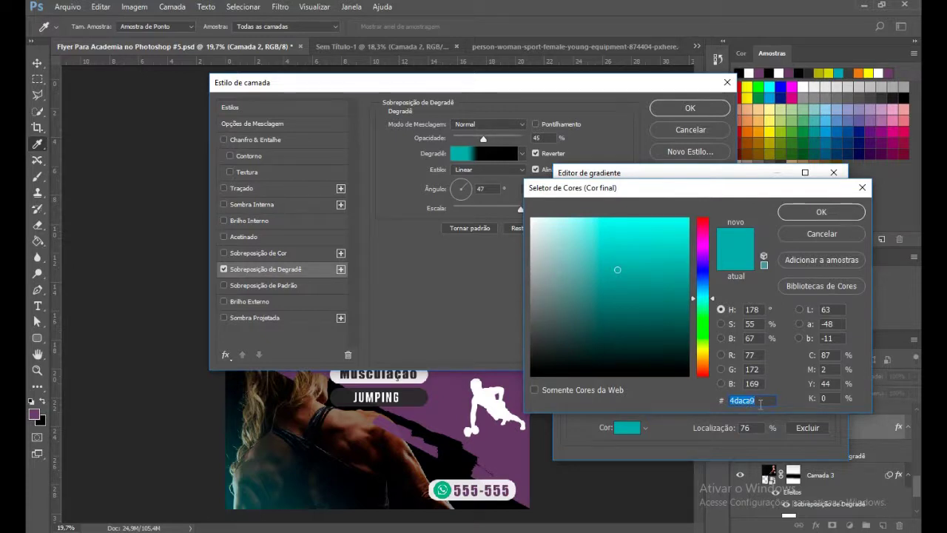
left_click(820, 212)
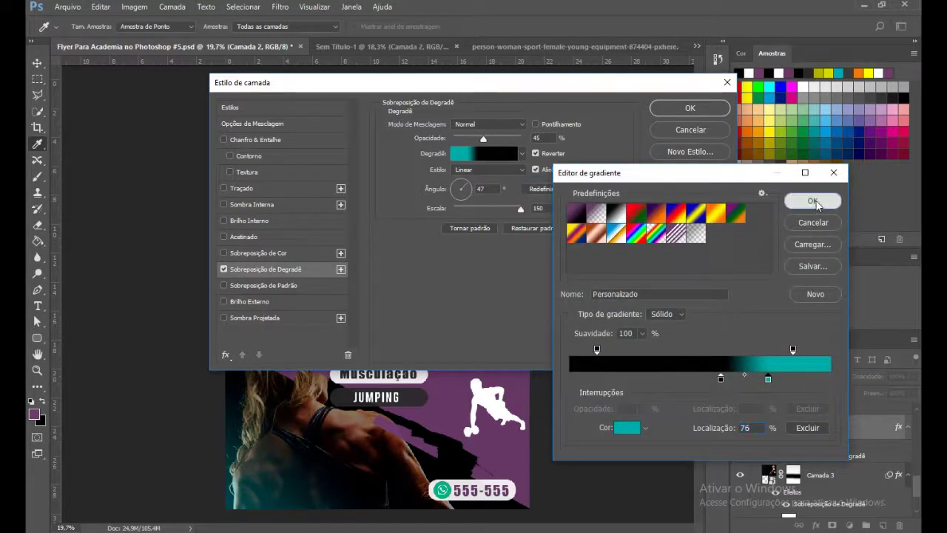
left_click(812, 201)
left_click(691, 111)
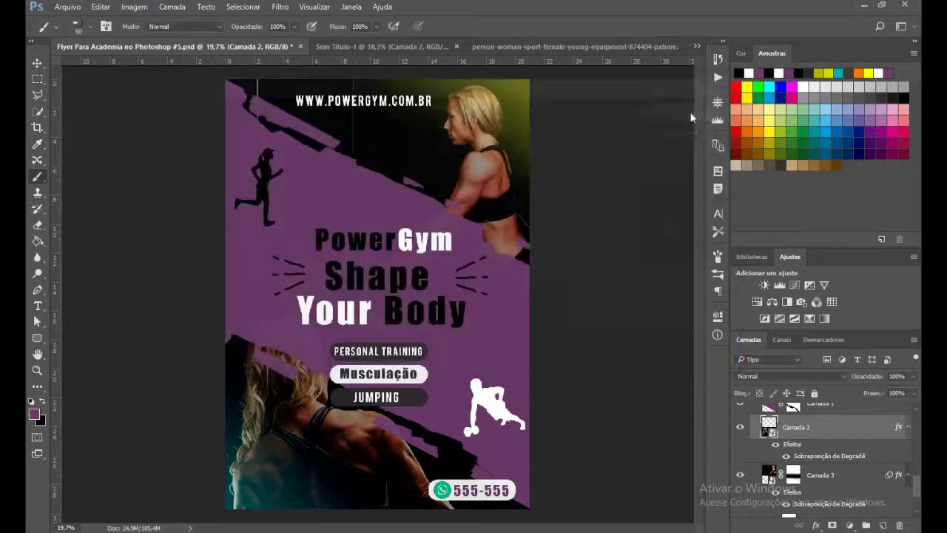
left_click(392, 46)
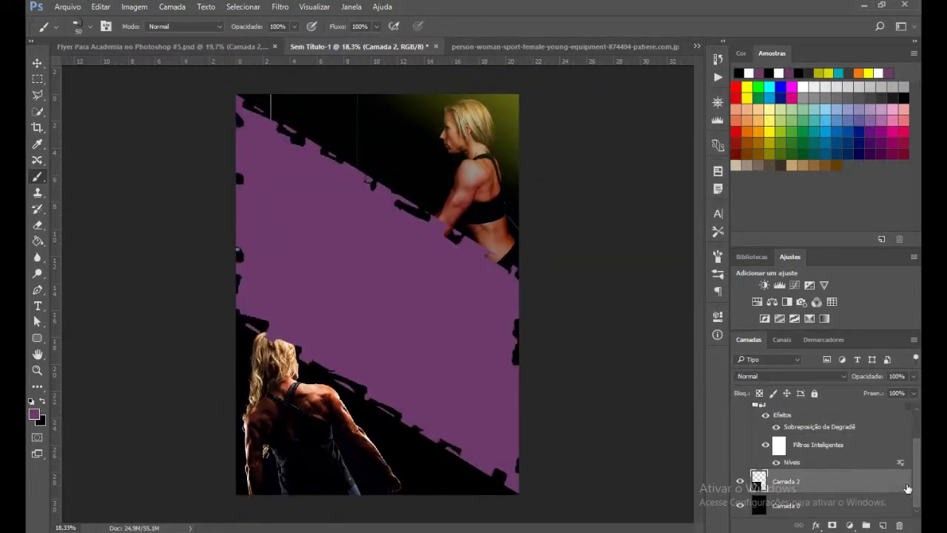
Convert Camada 2 to a smart object and enable its gradient overlay settings.
right_click(796, 490)
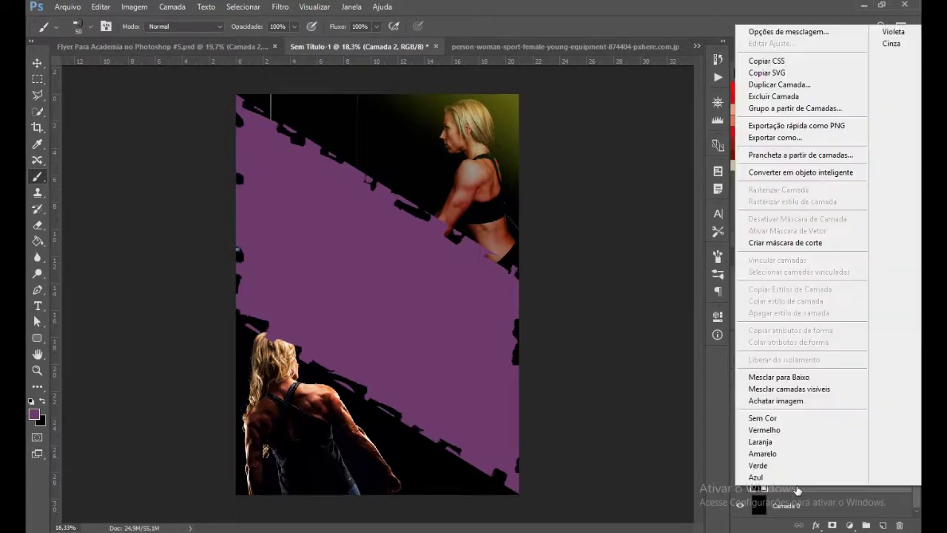
left_click(796, 172)
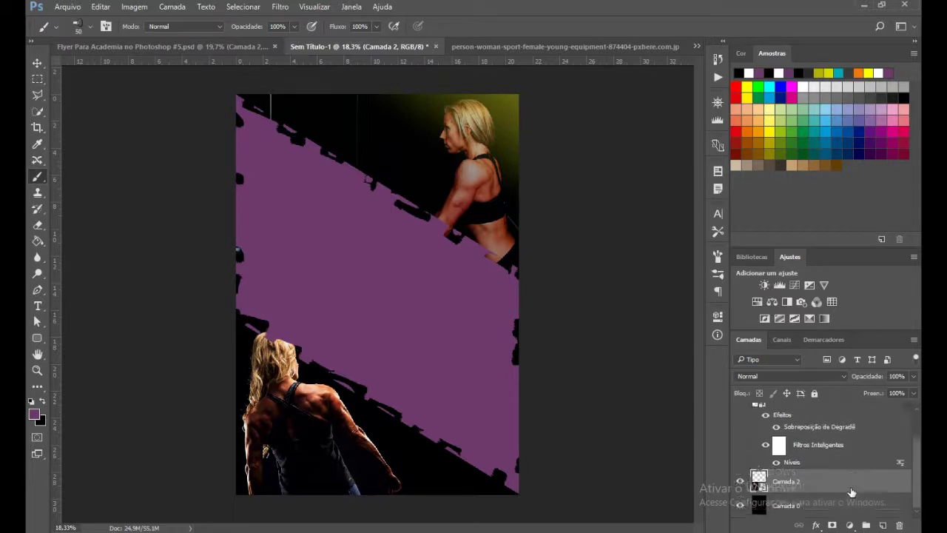
double_click(907, 486)
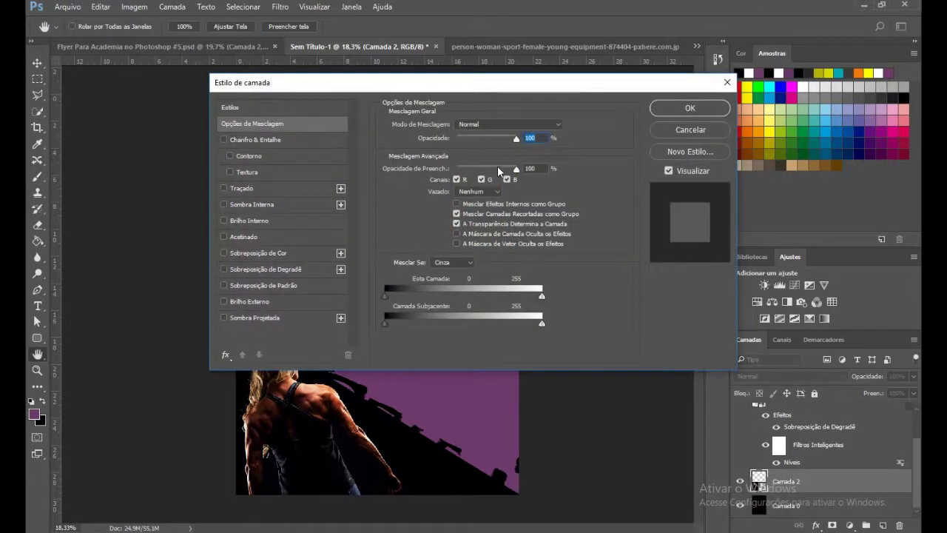
left_click(224, 269)
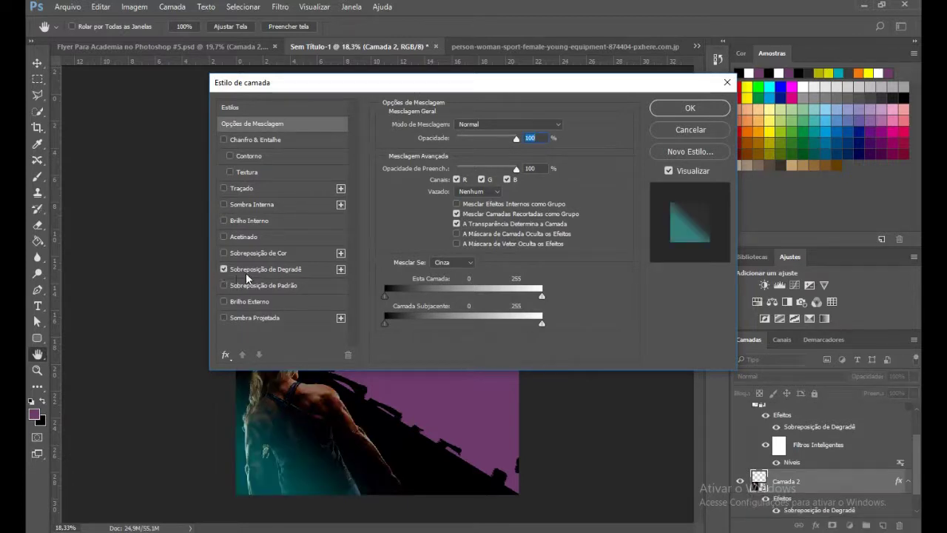
left_click(245, 270)
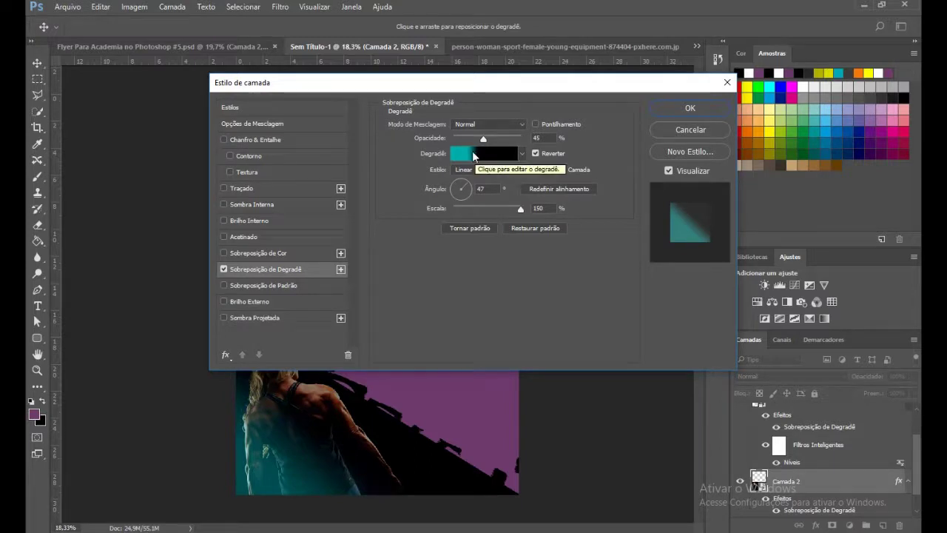
Adjust the teal and black gradient stops, then apply the overlay (45%, 47°, 150%, reversed).
left_click(474, 155)
left_click_drag(778, 380, 769, 381)
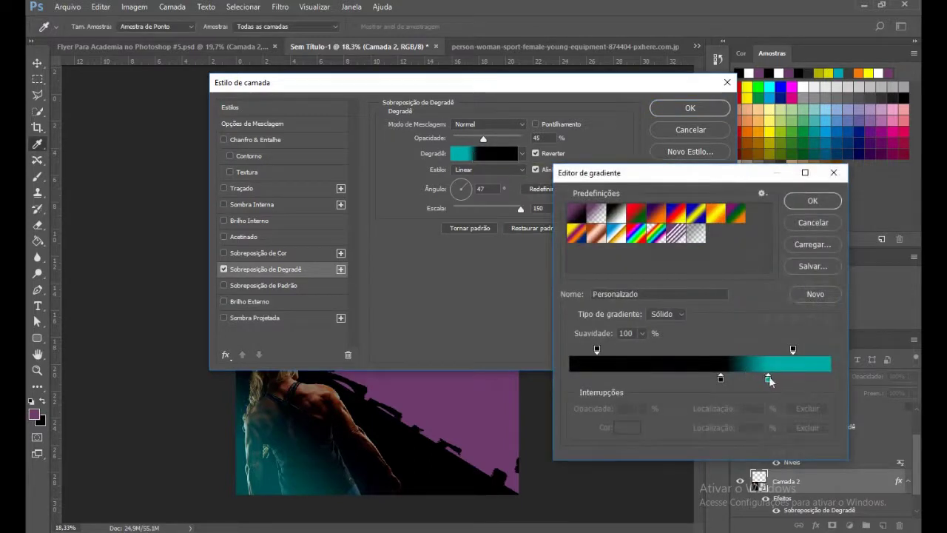
left_click(768, 380)
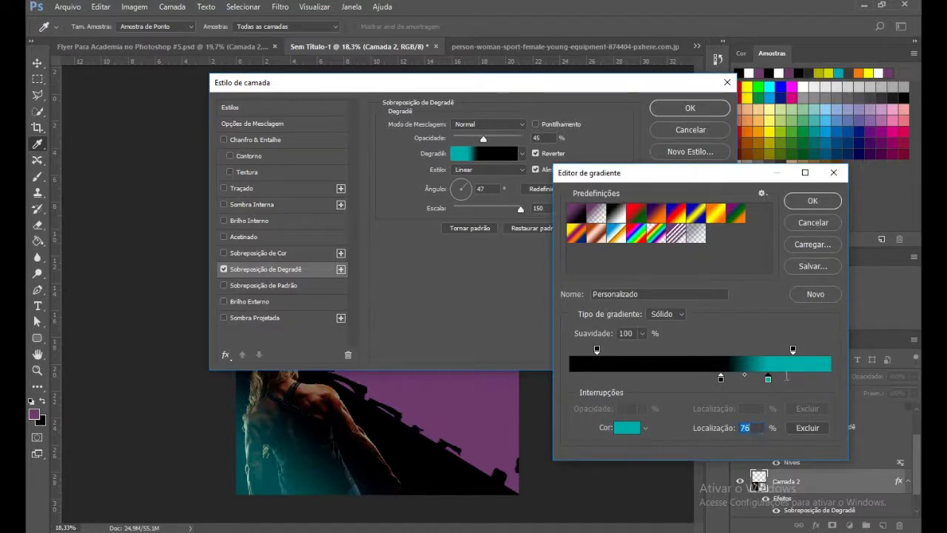
left_click(793, 349)
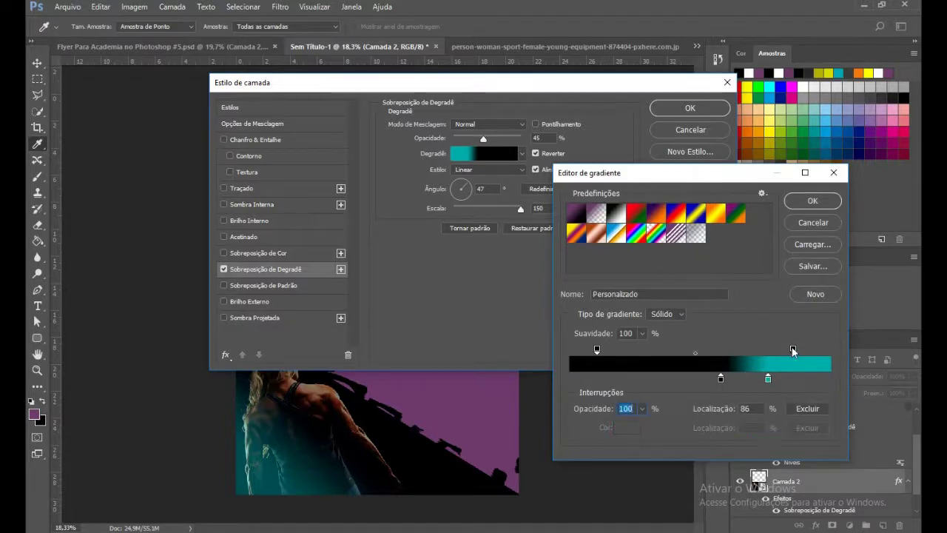
left_click(721, 378)
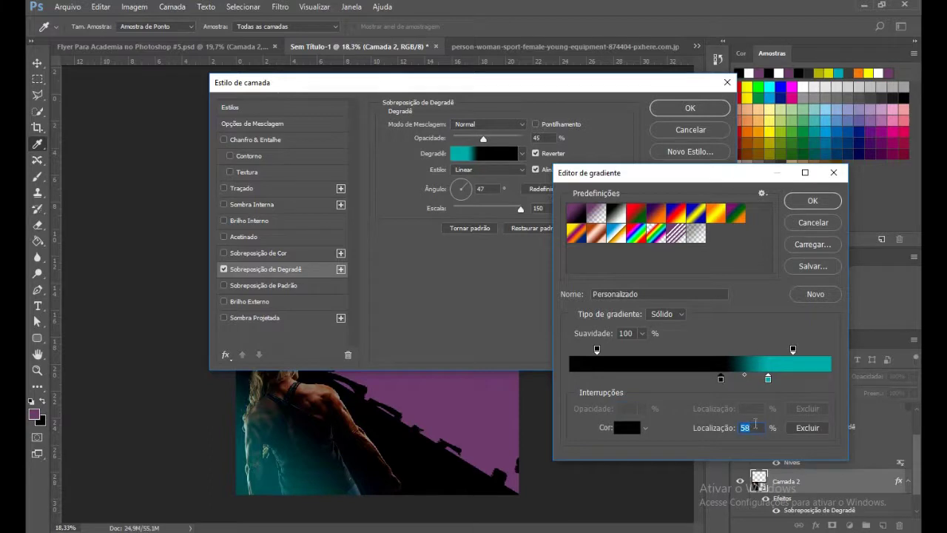
left_click(597, 350)
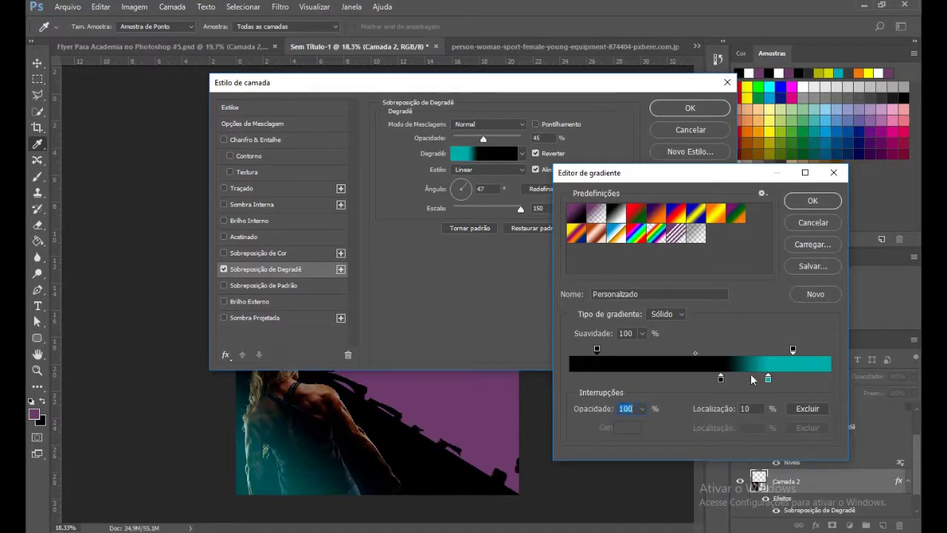
left_click(812, 203)
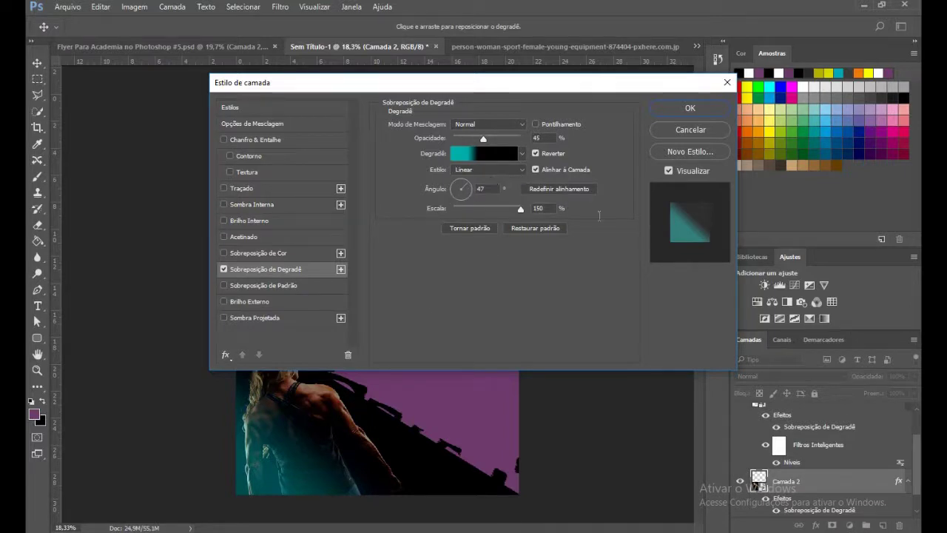
left_click(691, 108)
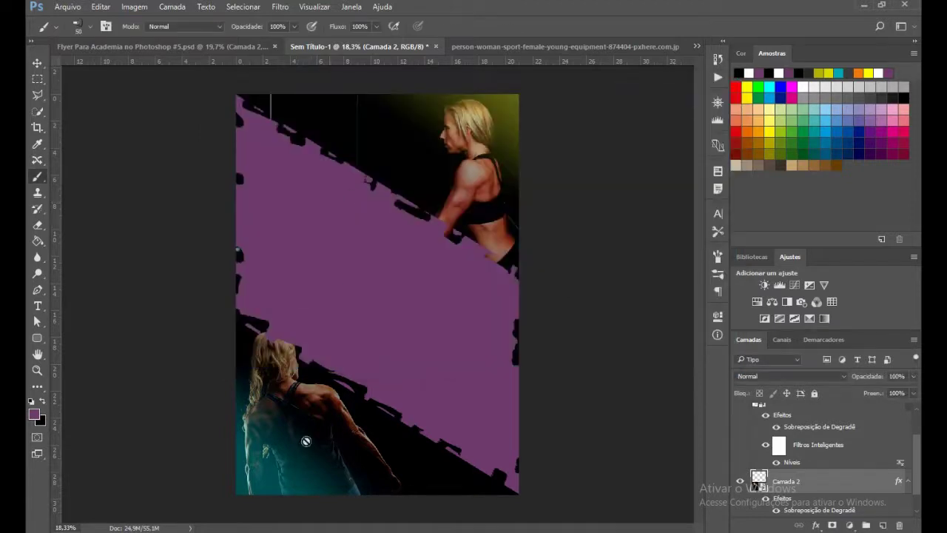
Check the finished flyer, then enlarge the bottom photo to about 143% and shift it down-right.
left_click(197, 47)
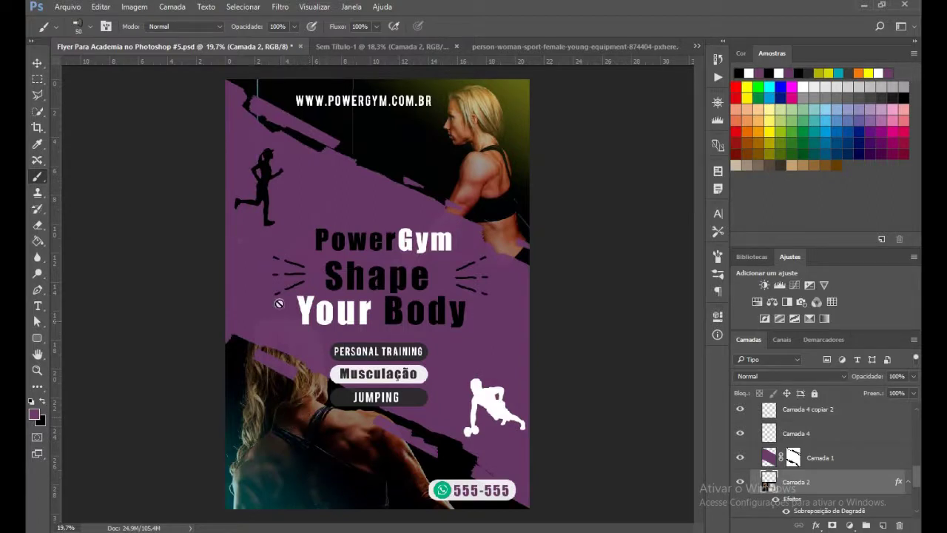
left_click(363, 47)
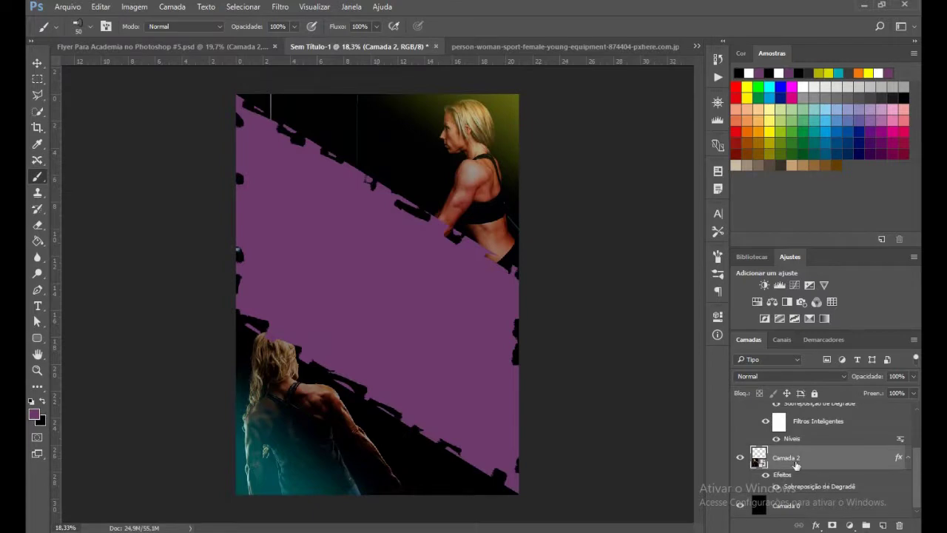
key("ctrl+t")
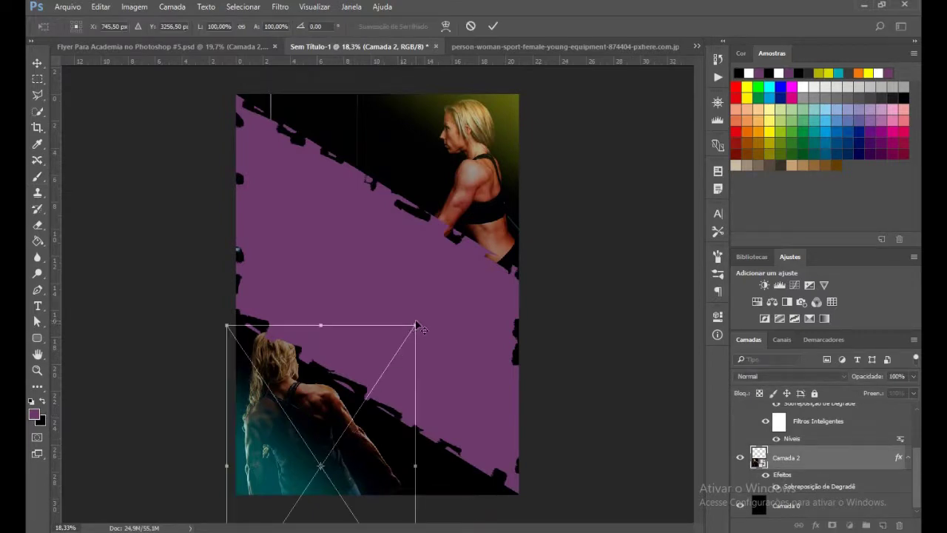
left_click_drag(418, 321, 446, 280)
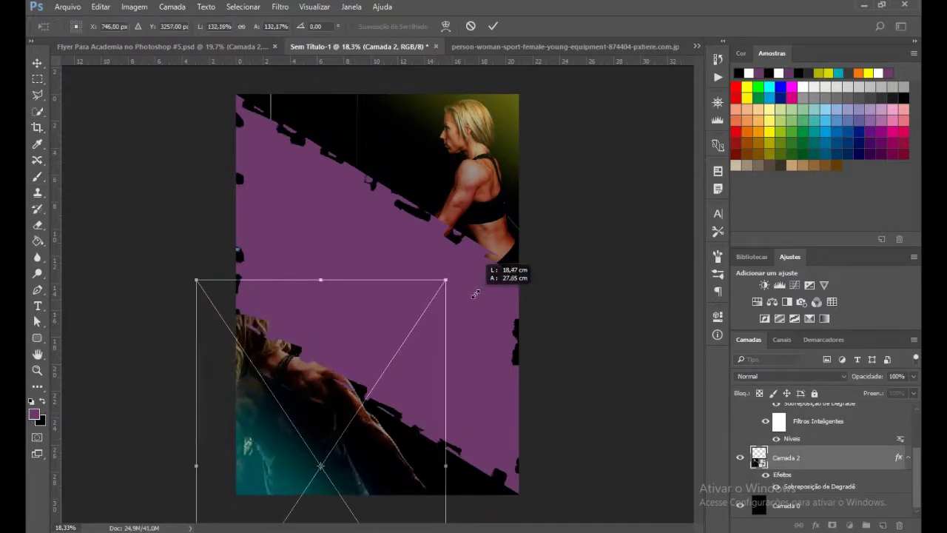
left_click_drag(323, 434, 344, 487)
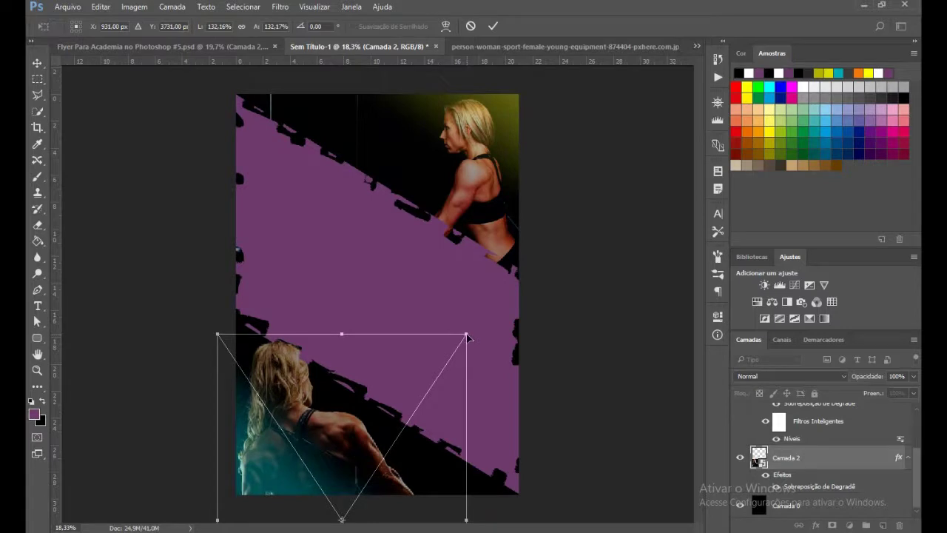
left_click_drag(466, 335, 479, 321)
left_click_drag(361, 419, 371, 420)
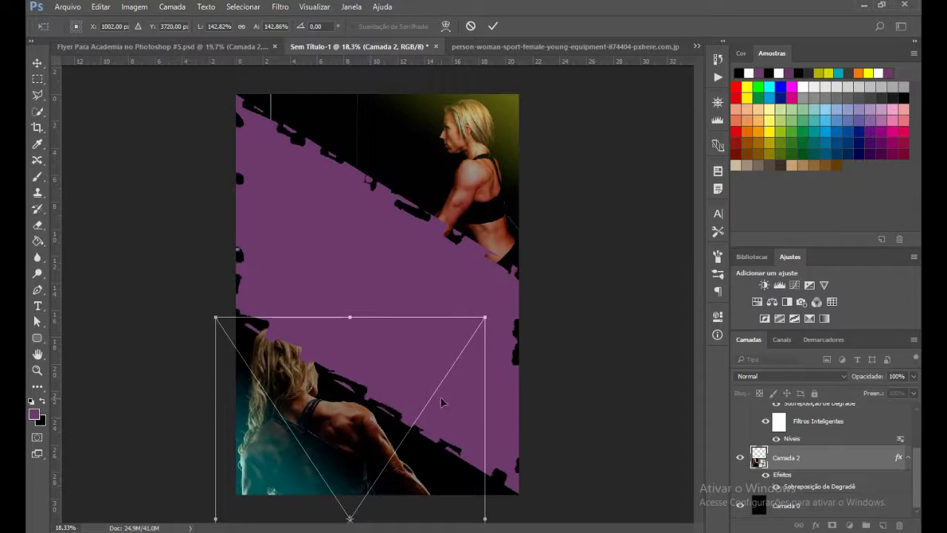
key("b")
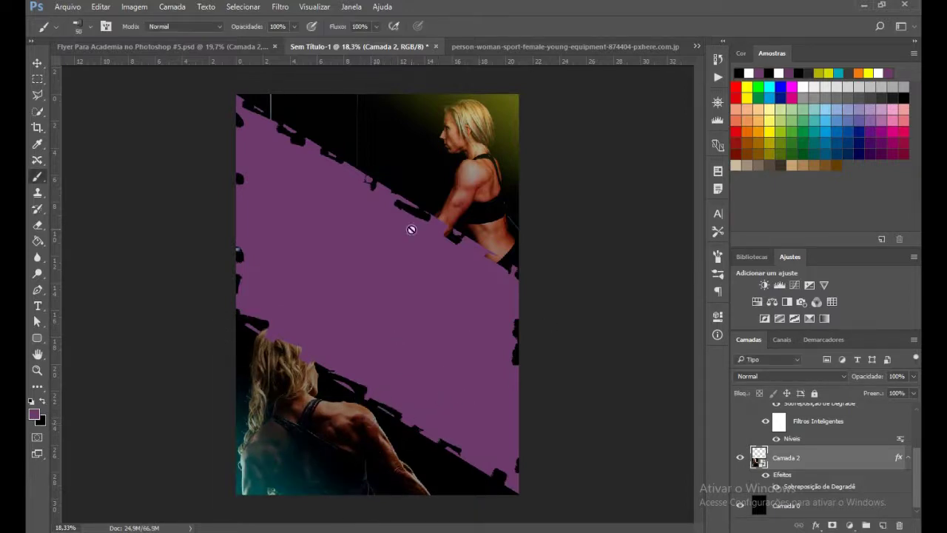
Compare again, then enlarge the bottom photo to about 161% and move it further down-right.
left_click(201, 47)
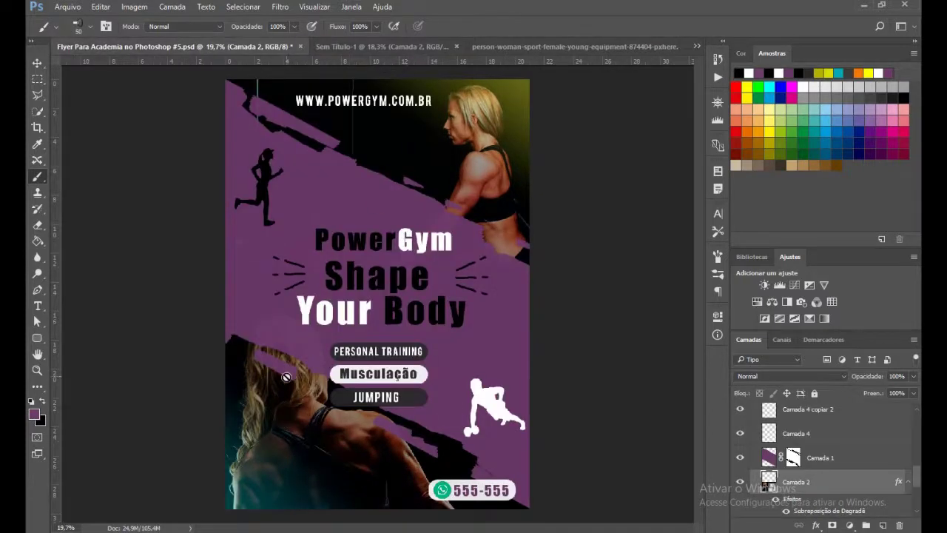
left_click(381, 47)
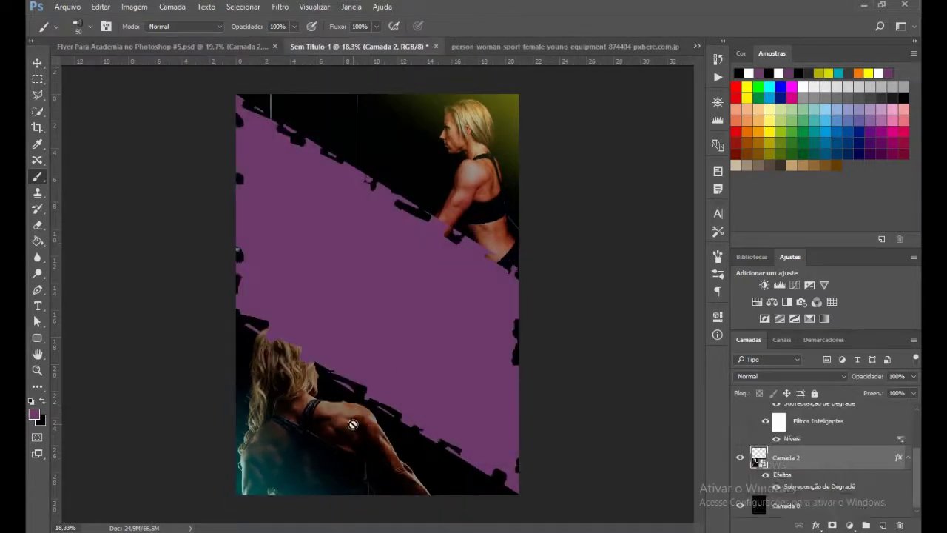
key("ctrl+t")
left_click_drag(486, 316, 503, 291)
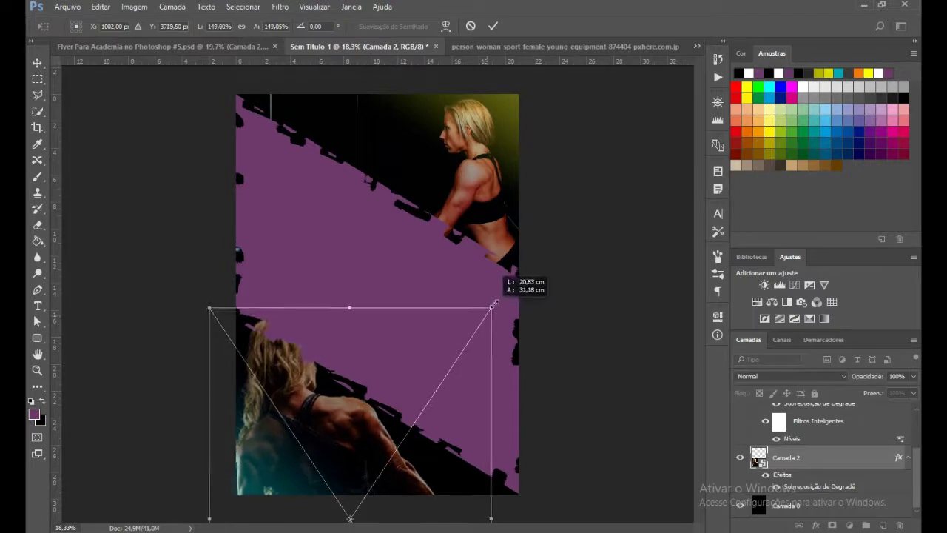
left_click_drag(363, 419, 354, 436)
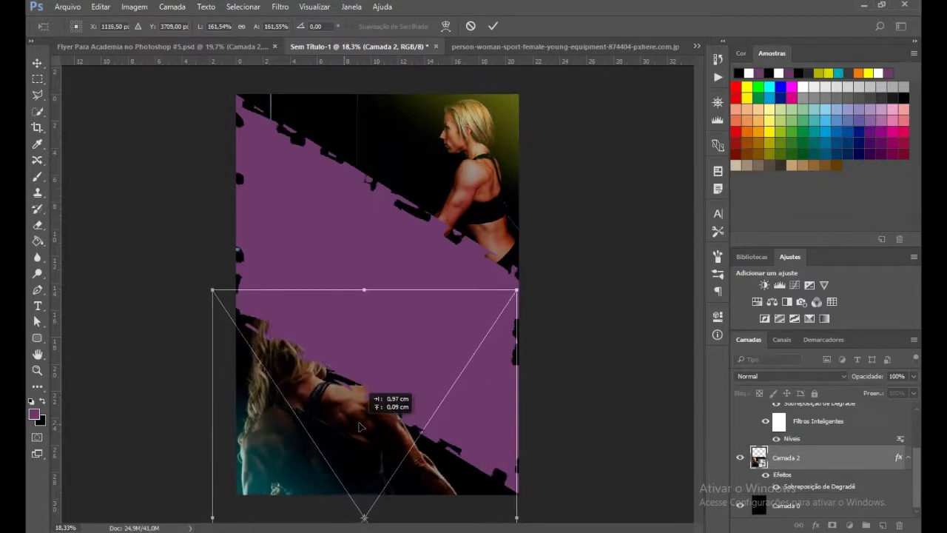
mouse_move(354, 435)
left_mouse_down()
mouse_move(356, 444)
mouse_move(360, 437)
left_mouse_up()
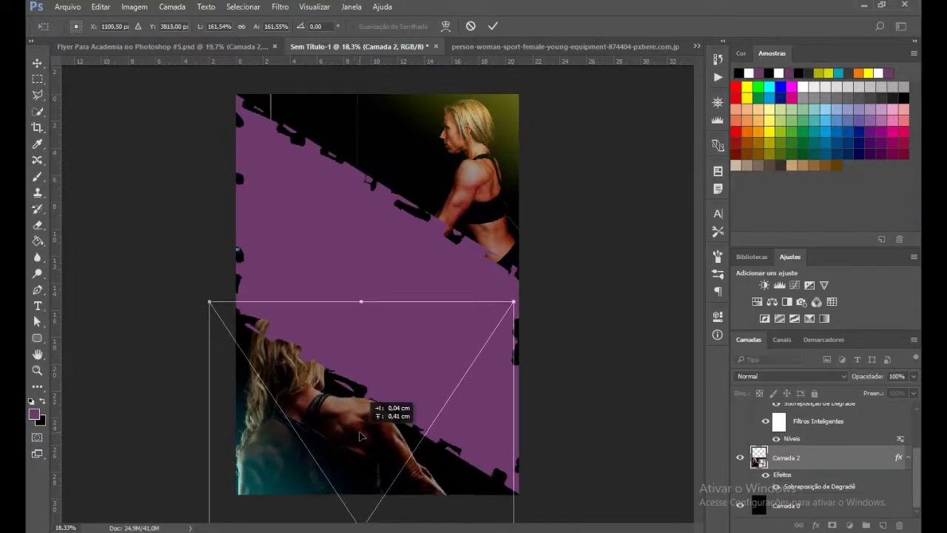
key("b")
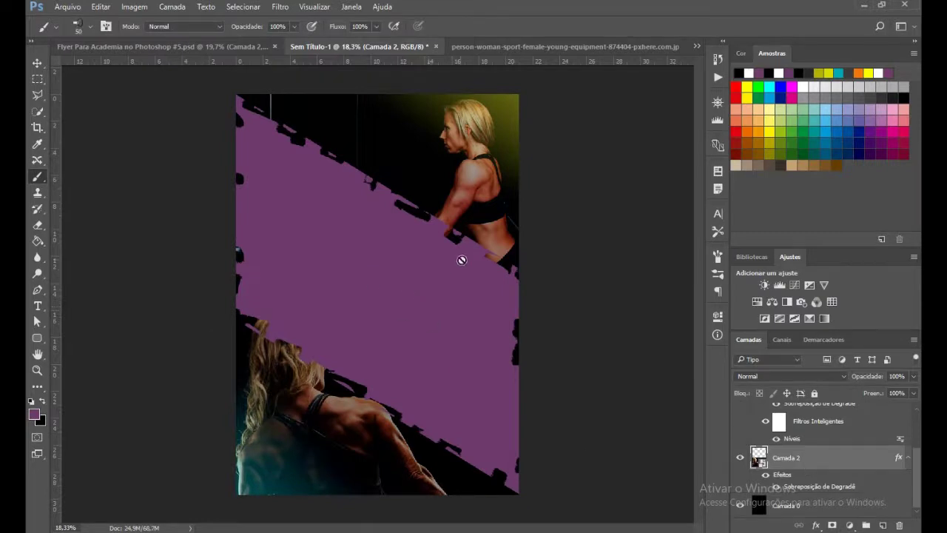
Set the purple band layer Camada 1 to 95% opacity.
scroll(825, 470, "up", 3)
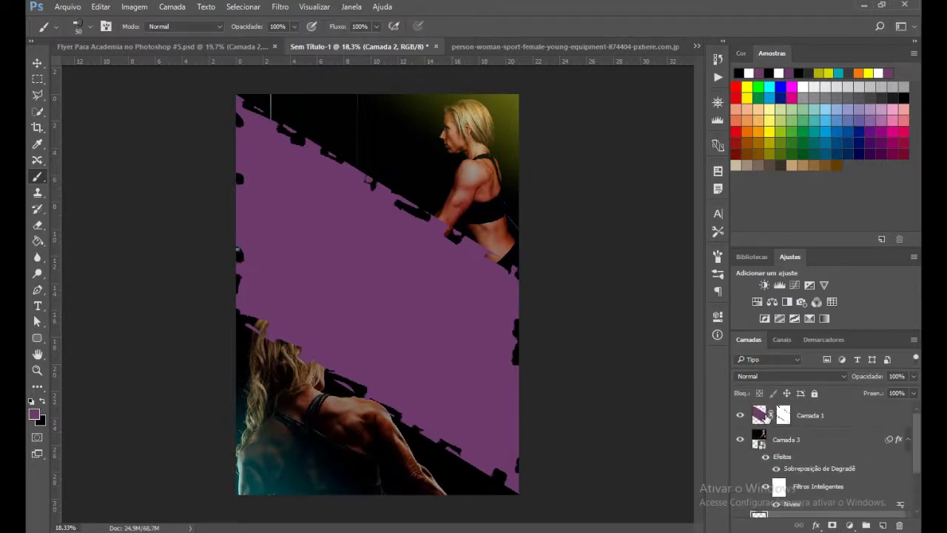
left_click(806, 415)
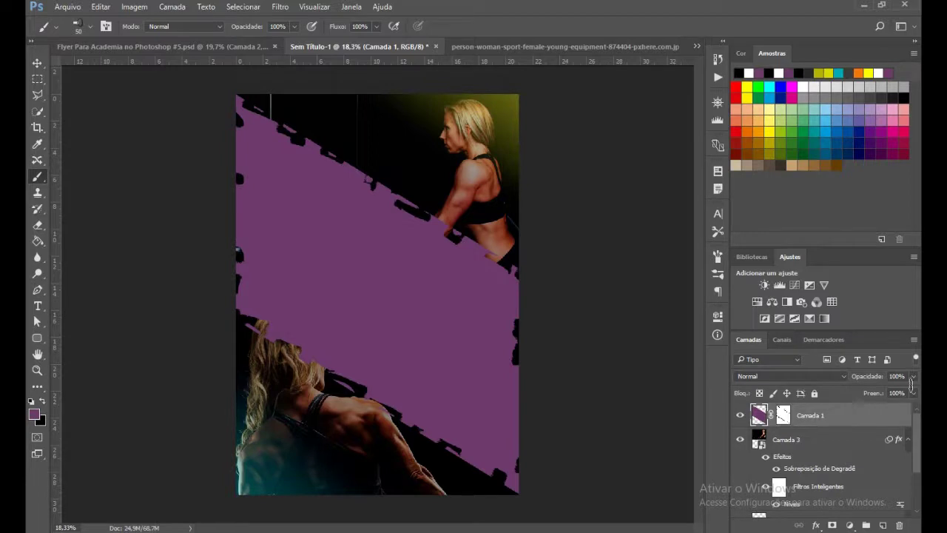
type("95")
scroll(396, 279, "down", 1)
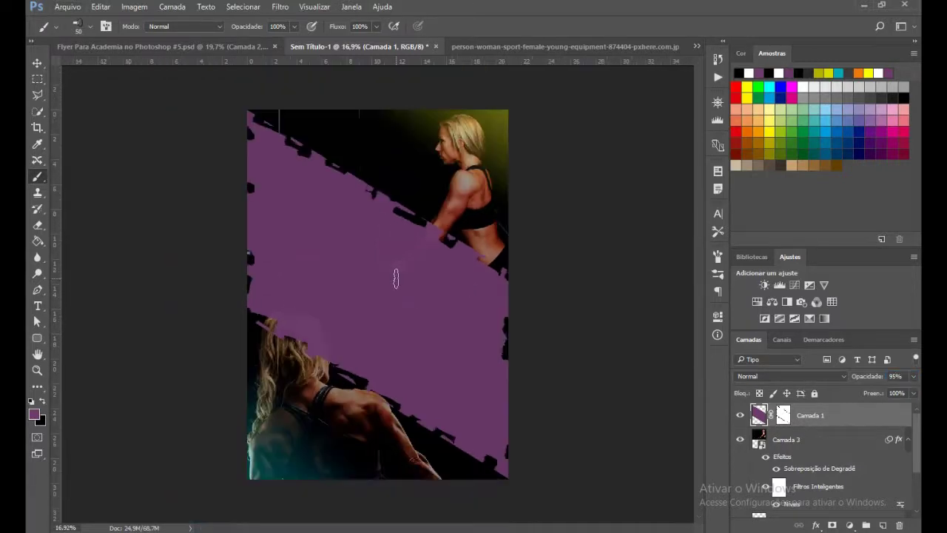
scroll(400, 273, "up", 1)
scroll(400, 274, "up", 1)
scroll(400, 274, "down", 1)
scroll(400, 274, "down", 1)
Switch to the finished Flyer Para Academia document and scroll through it for reference.
left_click(202, 44)
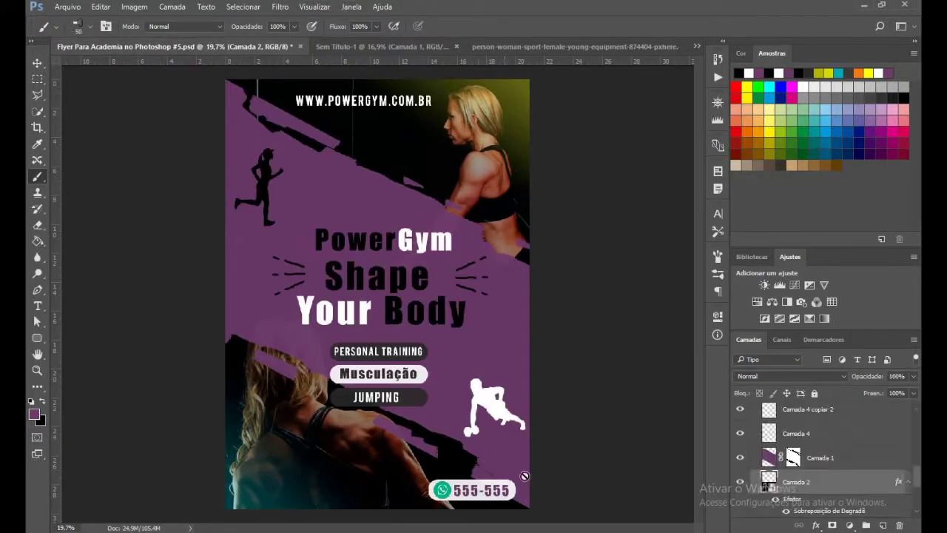
scroll(796, 477, "up", 1)
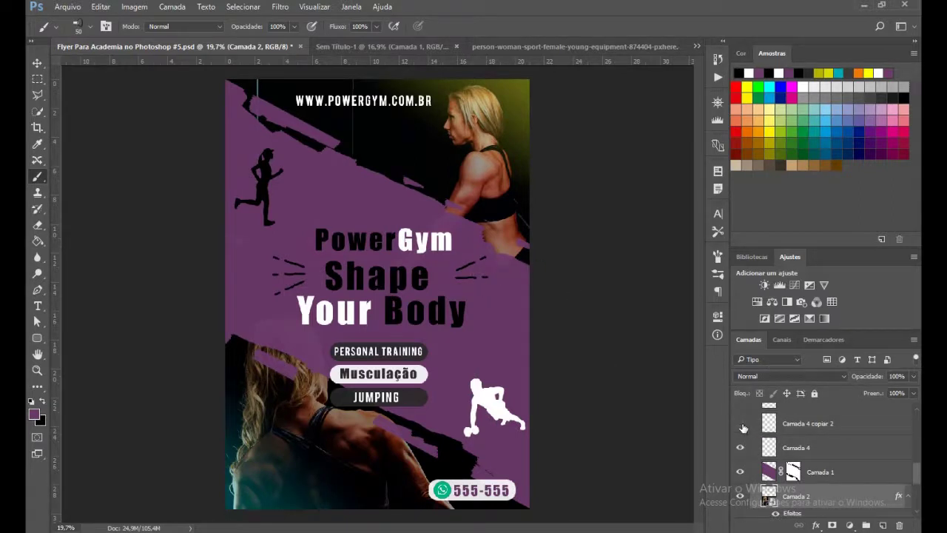
scroll(808, 444, "up", 1)
scroll(808, 444, "up", 1)
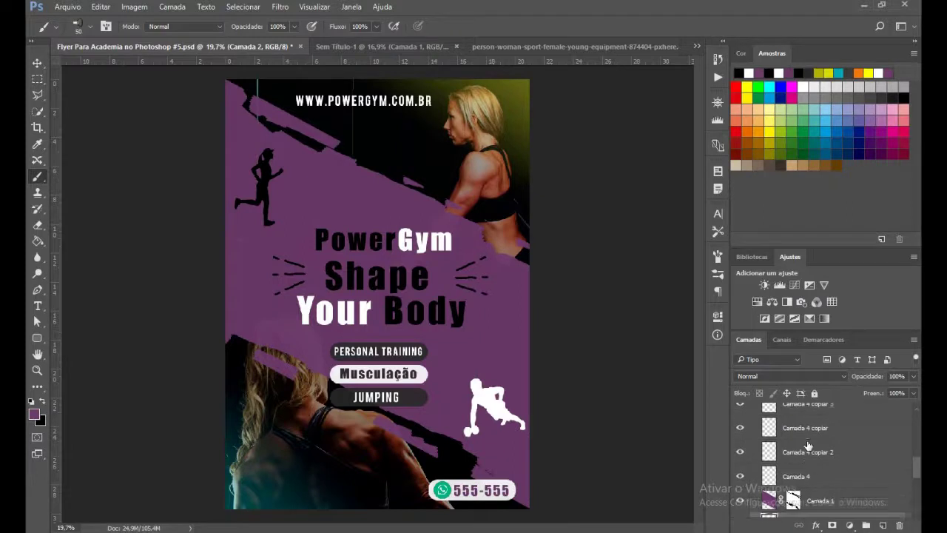
scroll(808, 445, "up", 1)
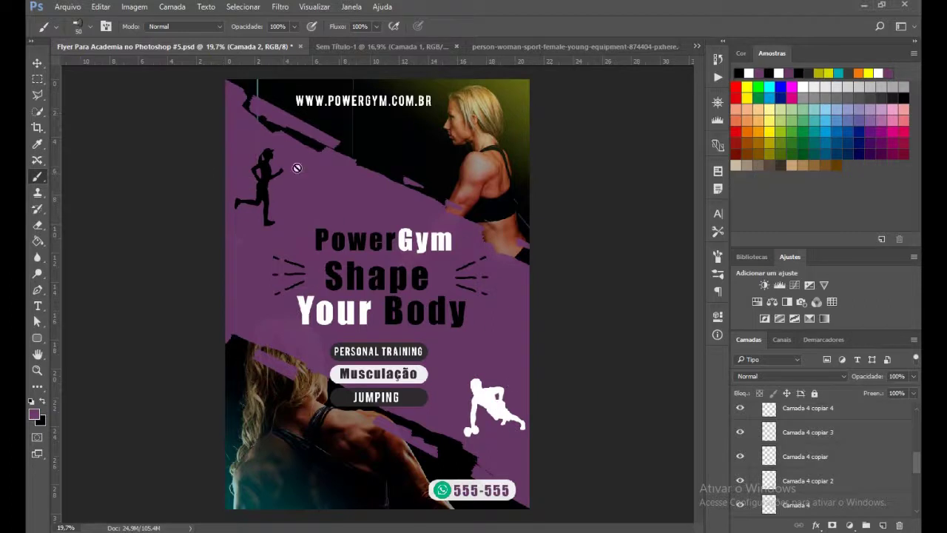
In the Sem Título-1 document, group the picture layers with Ctrl+G and name the group Imagens.
left_click(405, 48)
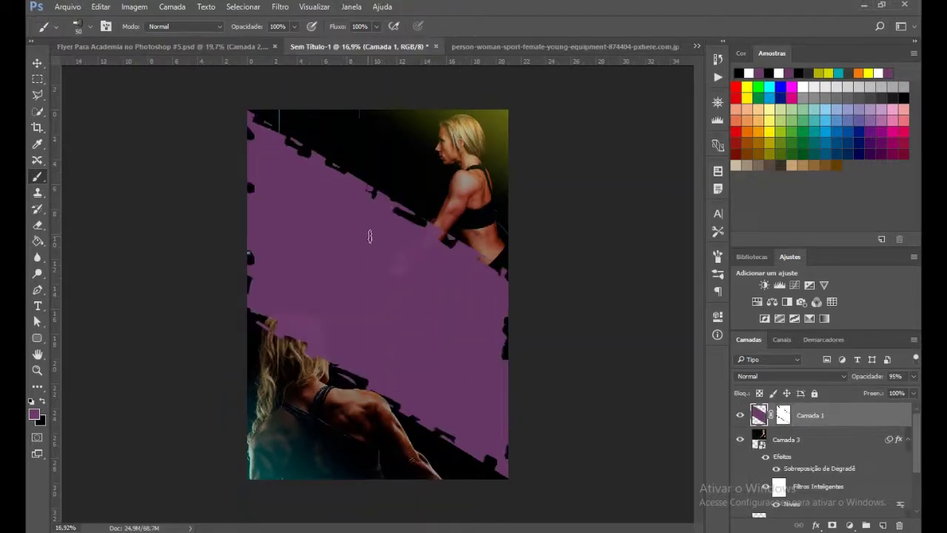
scroll(370, 236, "up", 2)
scroll(375, 231, "down", 1)
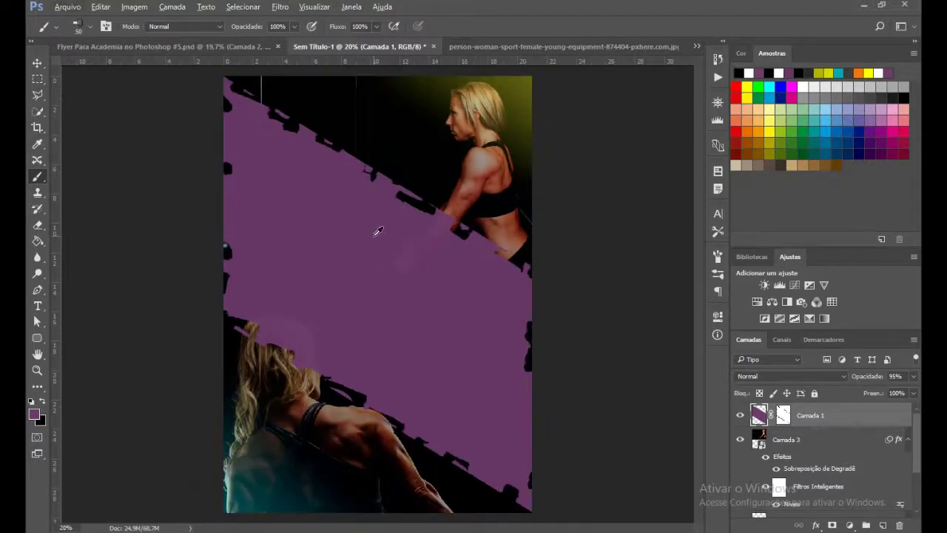
scroll(378, 231, "up", 1)
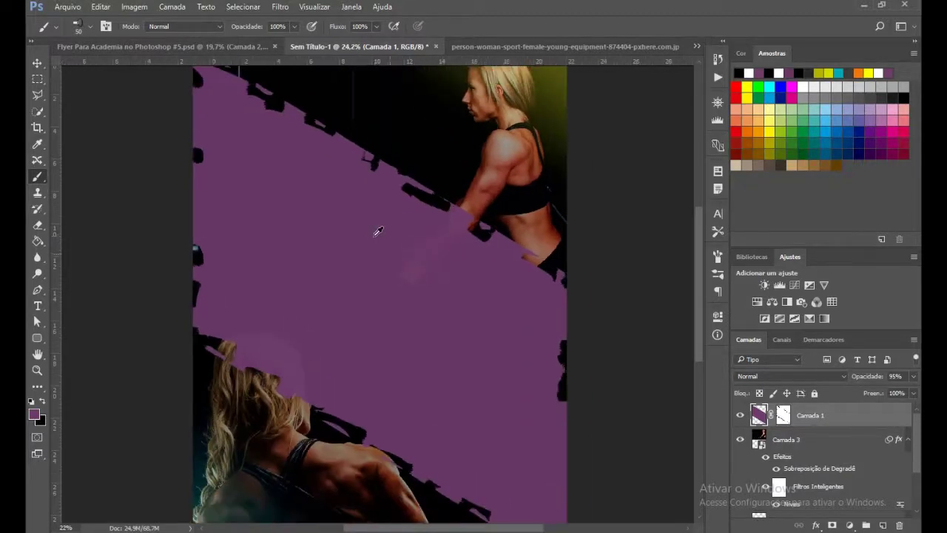
scroll(378, 231, "down", 1)
scroll(787, 431, "down", 2)
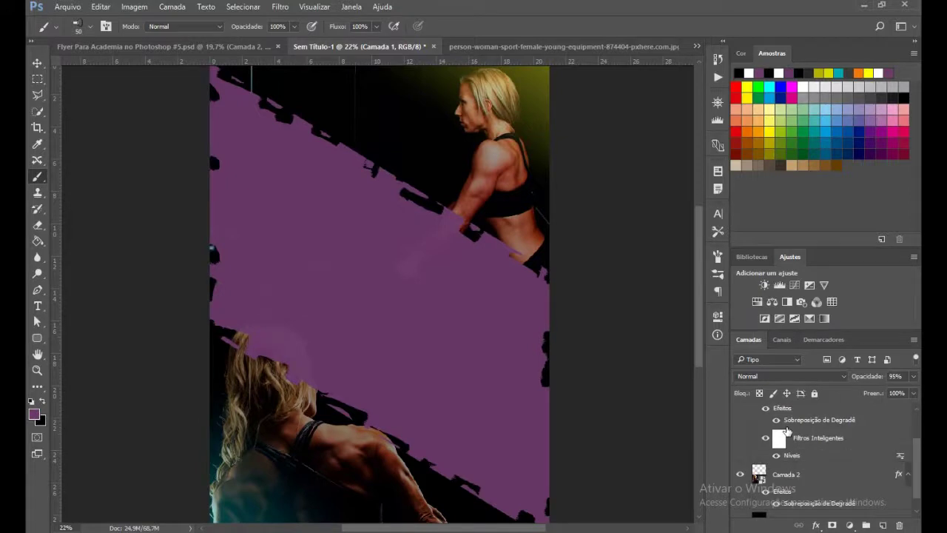
scroll(787, 435, "up", 1)
scroll(780, 490, "up", 1)
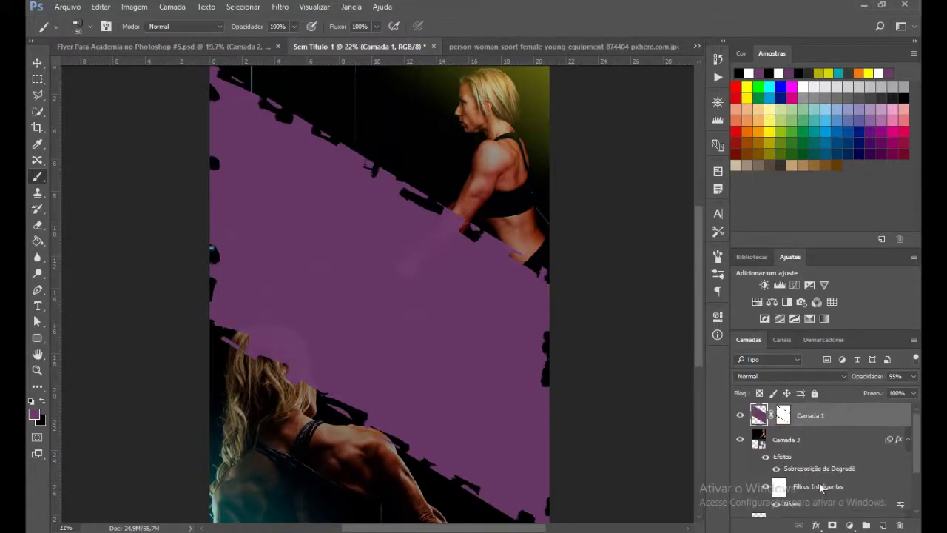
scroll(818, 482, "down", 1)
scroll(799, 511, "down", 1)
left_click(799, 508, "shift")
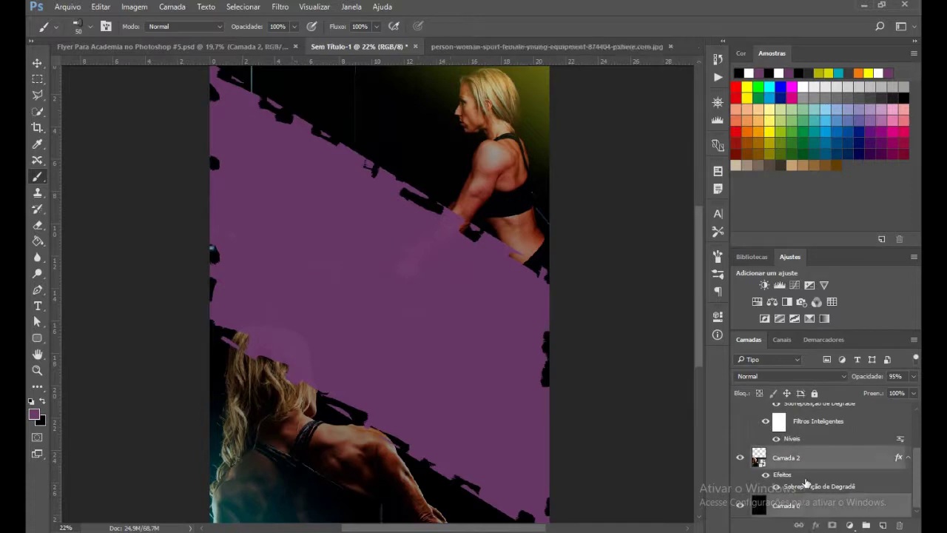
key("ctrl+g")
double_click(791, 411)
type("f")
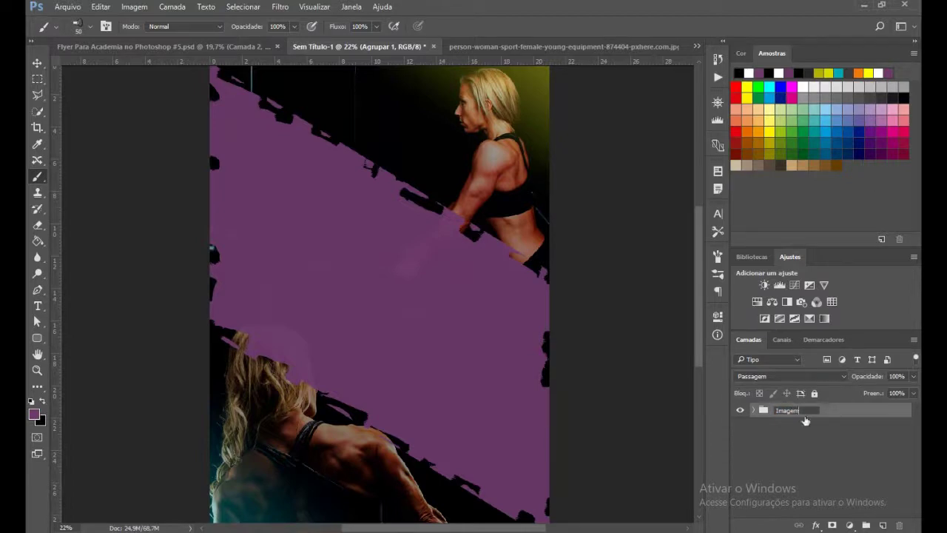
key("Return")
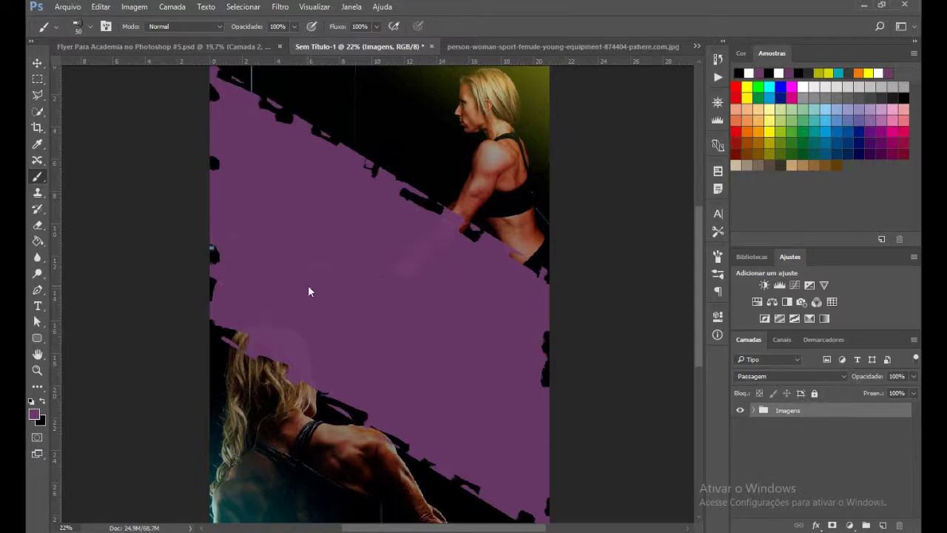
left_click(38, 306)
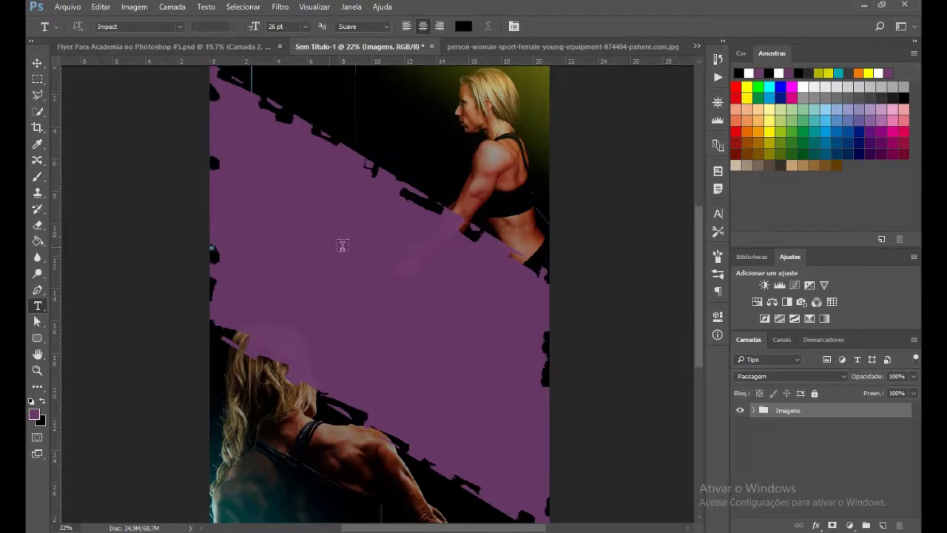
Type the headline PowerGym on the purple band in Impact 26 pt.
left_click(343, 243)
type("PowerGym")
key("ctrl+Return")
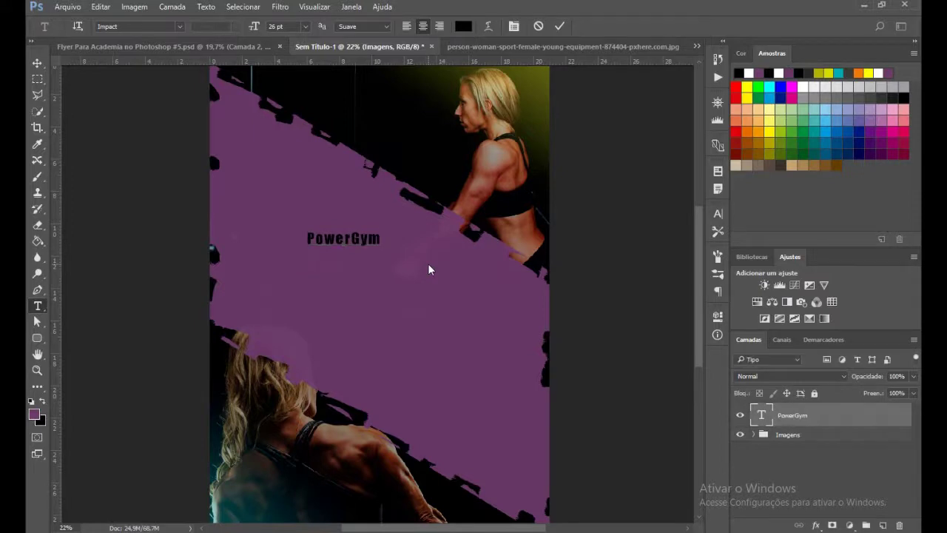
left_click(192, 48)
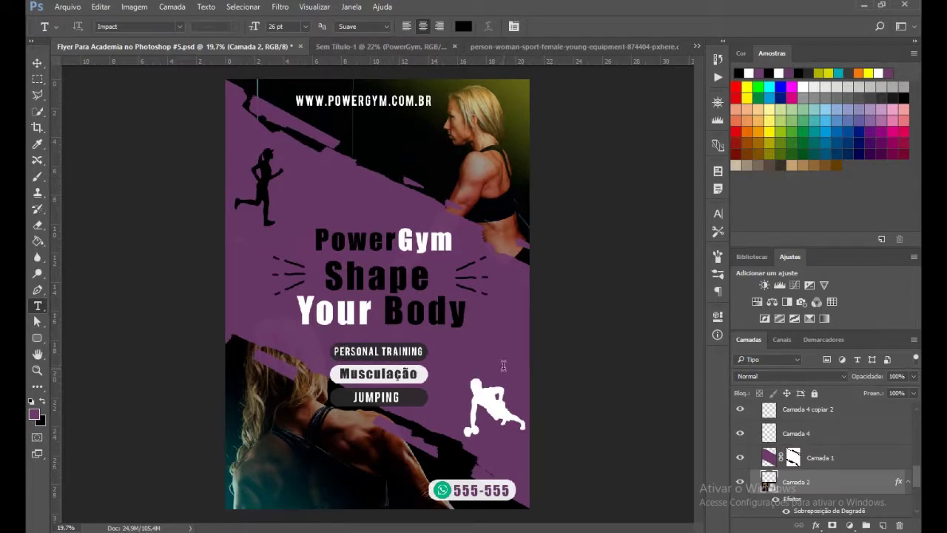
left_click(387, 47)
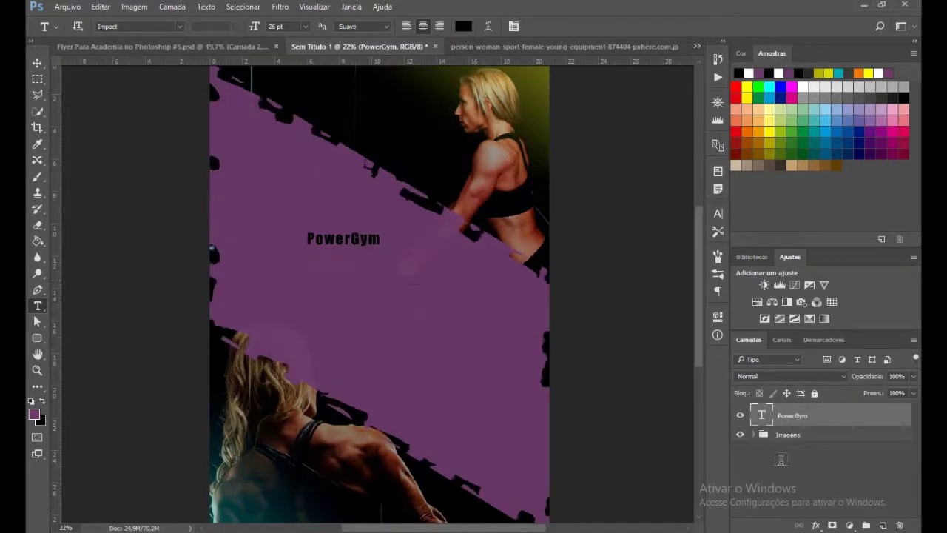
Color the word Gym in the headline white (#ffffff) using the Character panel.
double_click(763, 415)
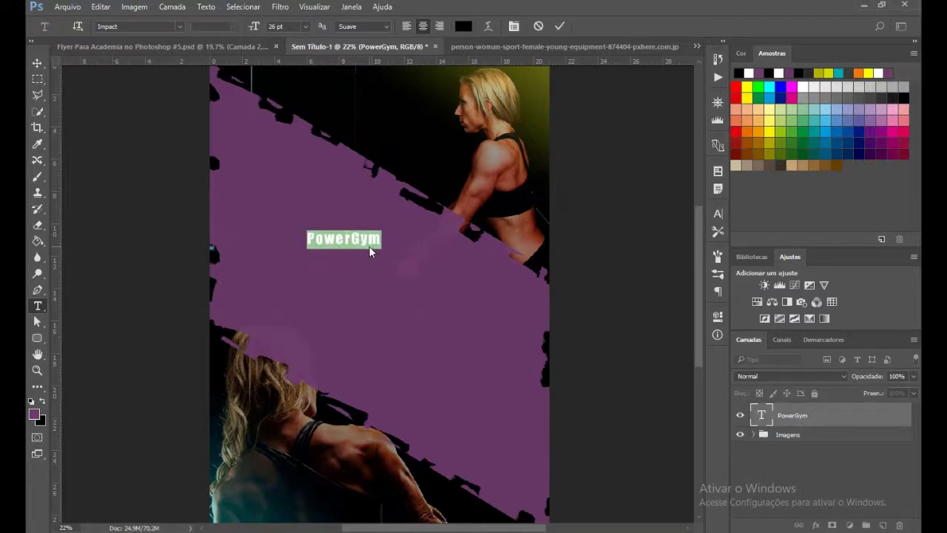
left_click_drag(352, 239, 399, 245)
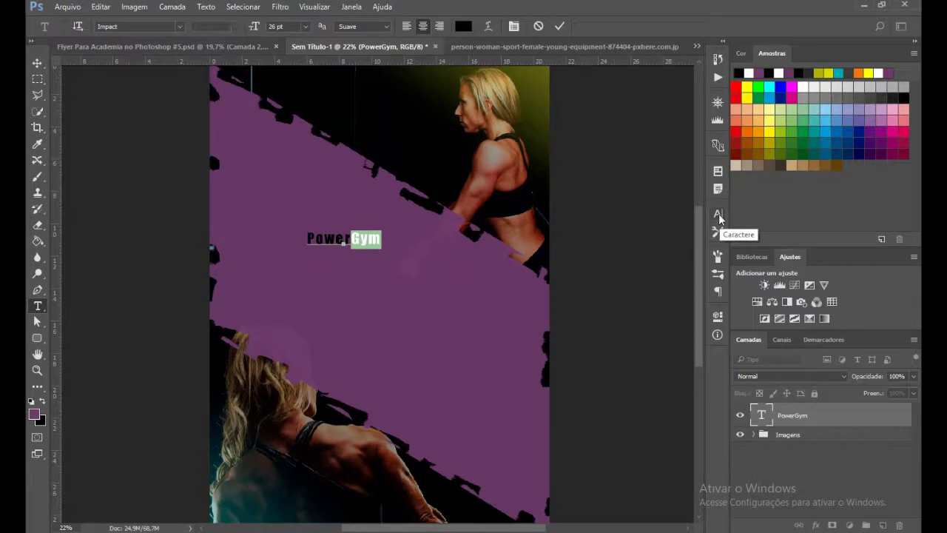
left_click(352, 6)
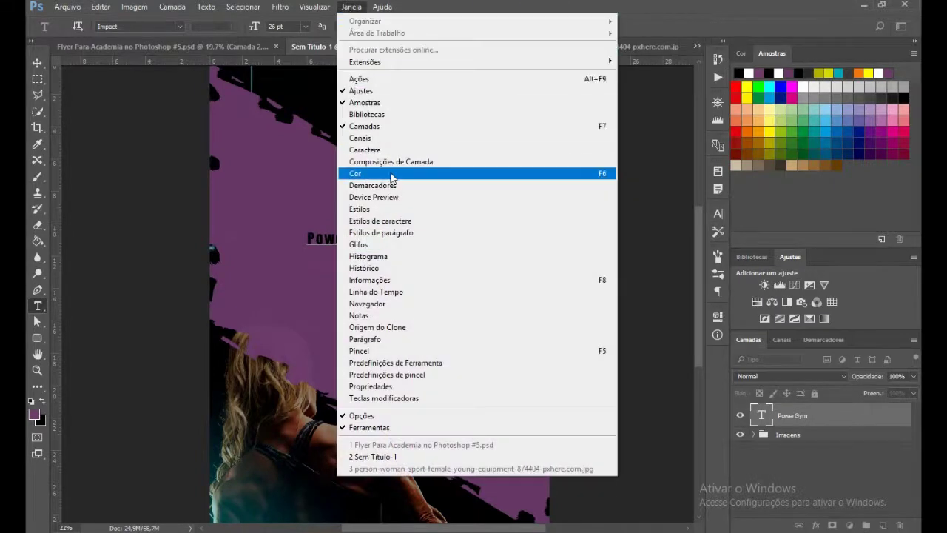
left_click(372, 151)
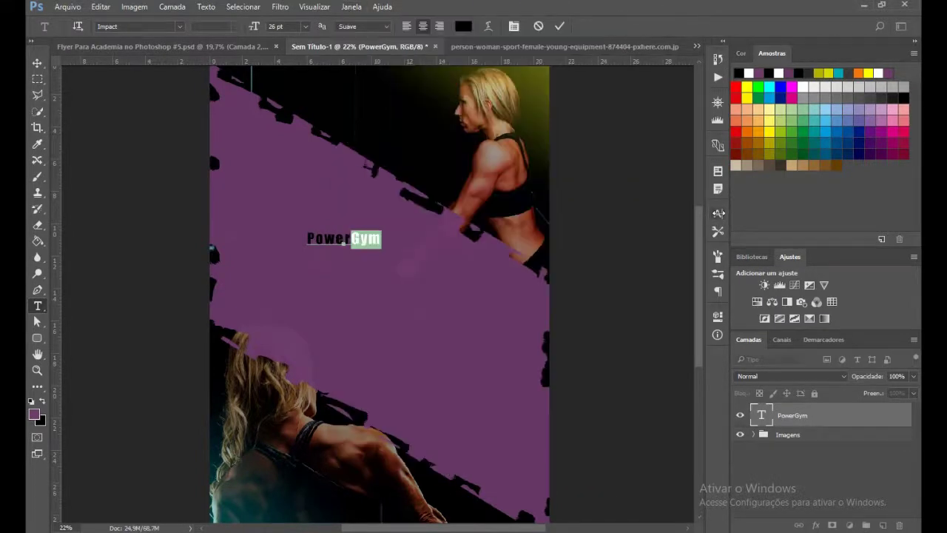
left_click(681, 296)
left_click_drag(540, 226, 518, 205)
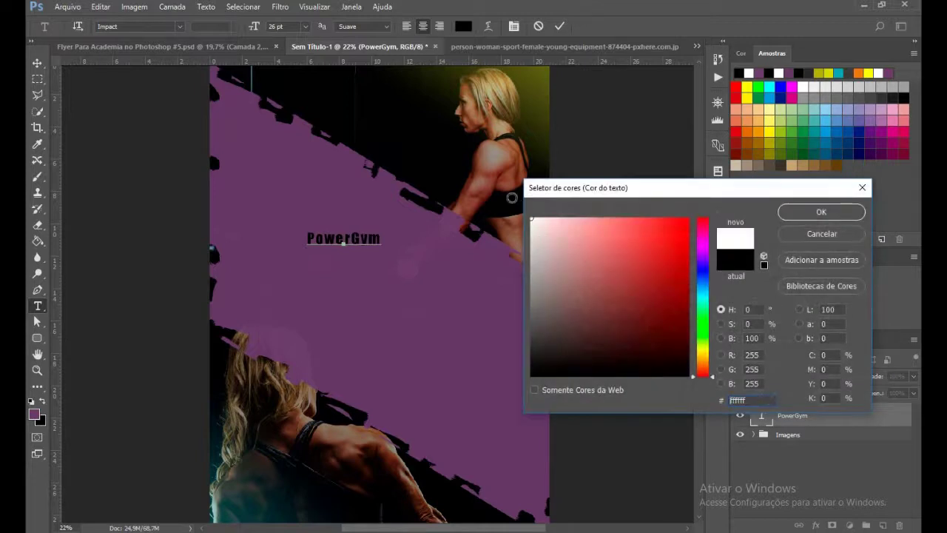
left_click(821, 212)
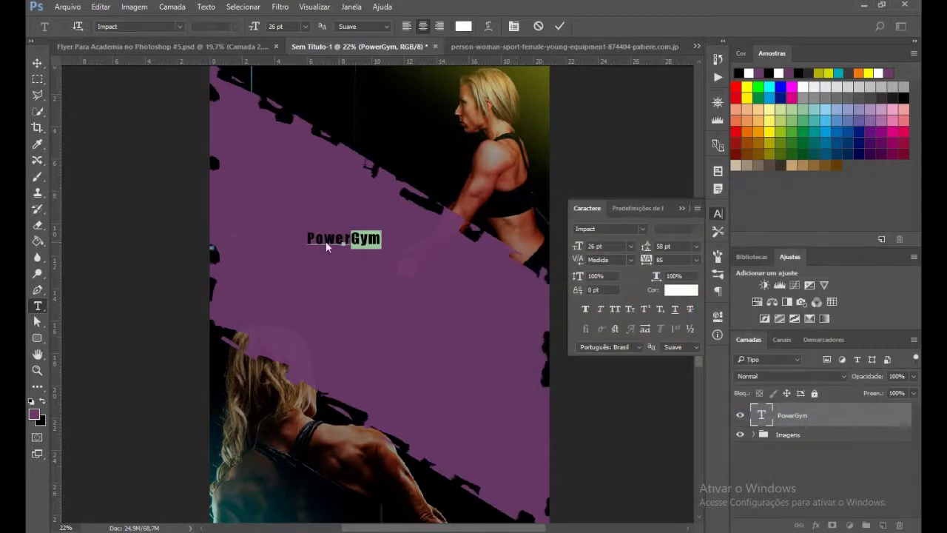
key("ctrl+Return")
In the reference flyer, expand the Textos group and inspect the headline's text settings.
left_click(204, 45)
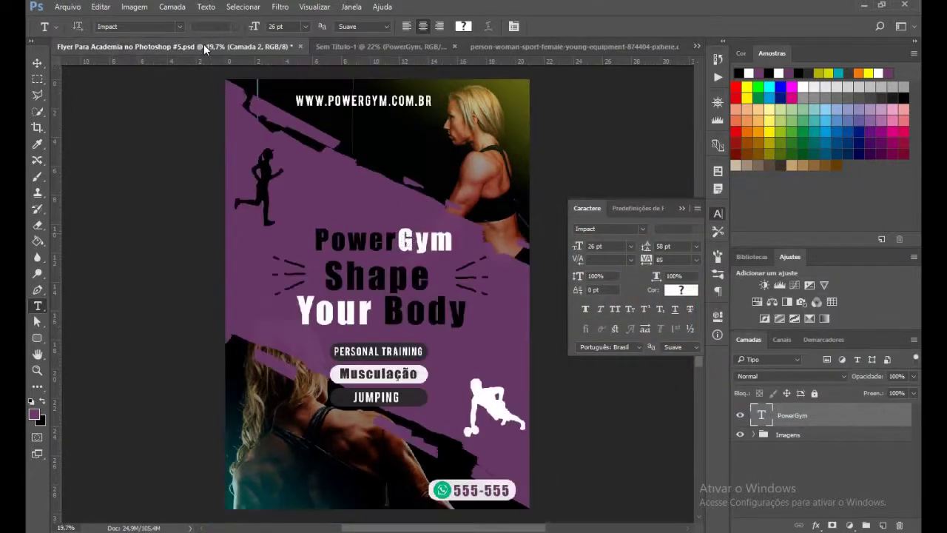
scroll(774, 437, "up", 2)
scroll(775, 437, "up", 3)
scroll(774, 437, "up", 3)
scroll(775, 436, "up", 2)
left_click(754, 424)
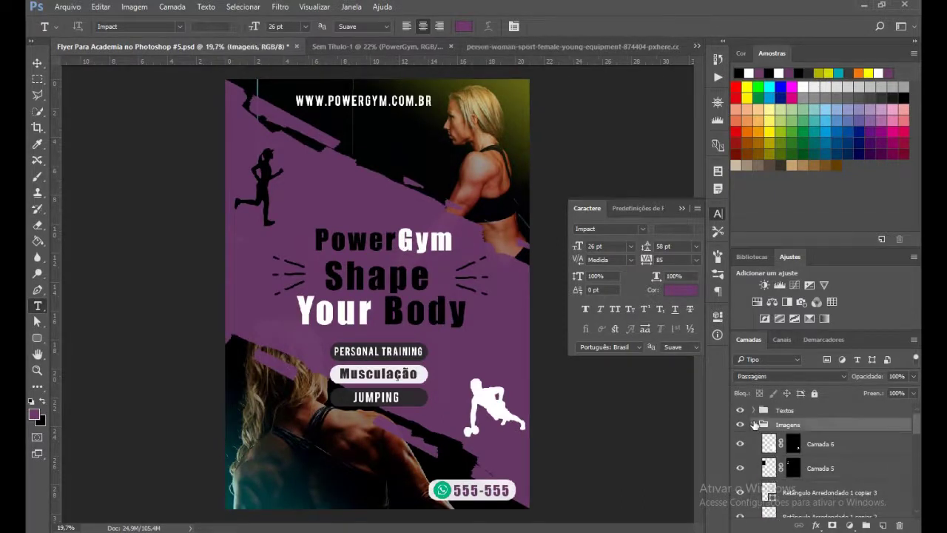
left_click(755, 410)
scroll(819, 460, "down", 1)
scroll(821, 462, "down", 1)
scroll(822, 466, "down", 1)
scroll(829, 477, "down", 1)
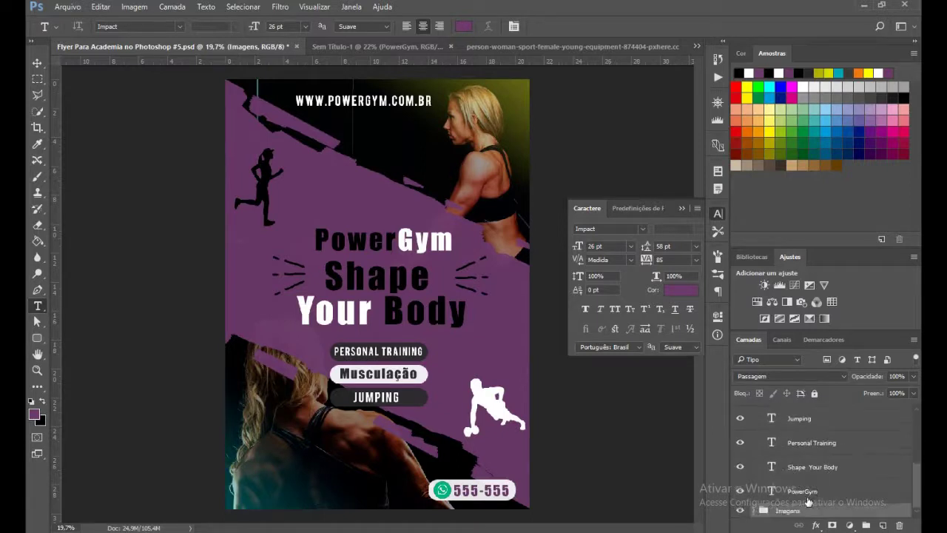
left_click(808, 492)
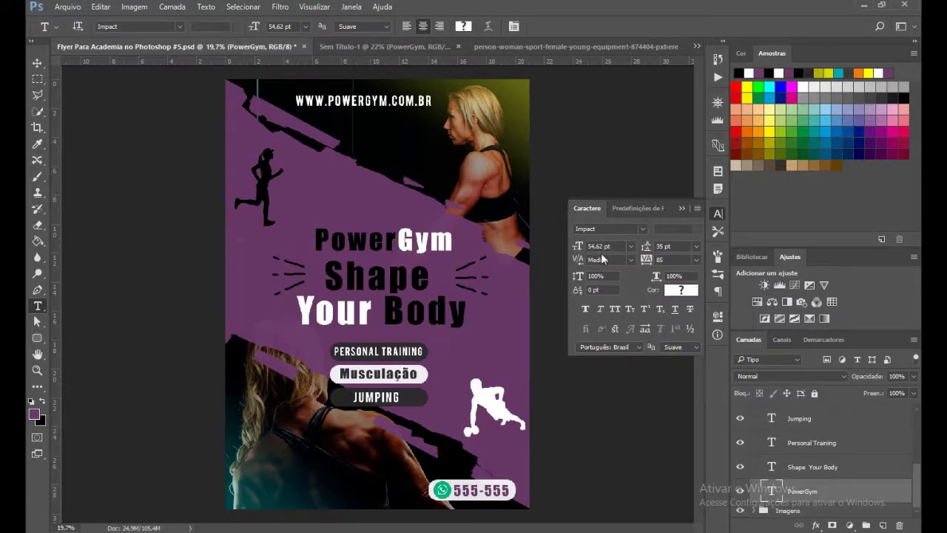
Set the PowerGym headline font size to 54.62 pt.
left_click(412, 50)
type("54")
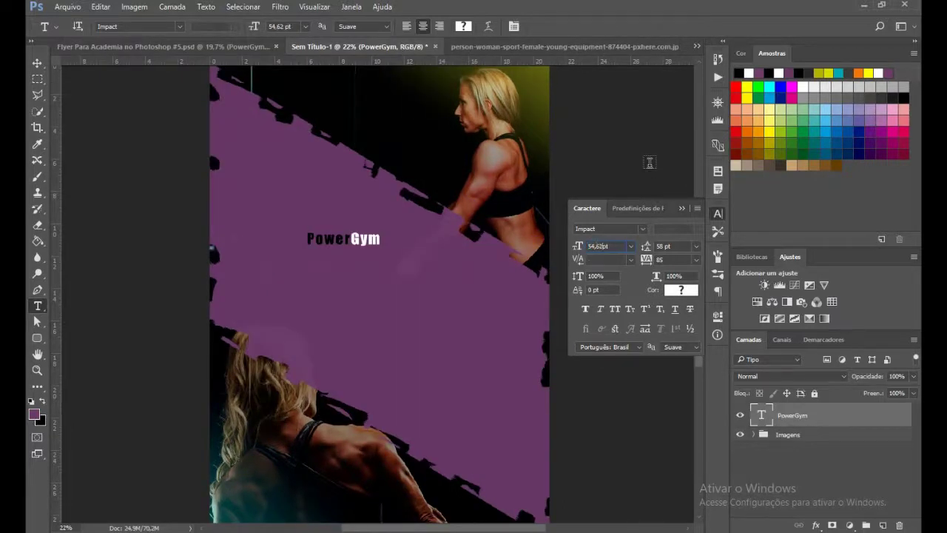
key("Return")
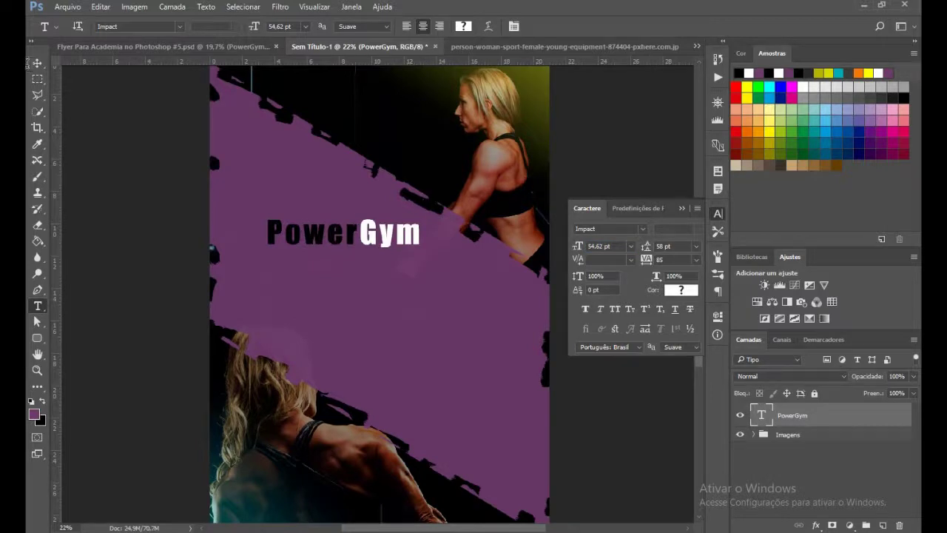
left_click(37, 62)
Move the PowerGym headline right and down to match the reference, then duplicate its layer.
left_click_drag(374, 237, 426, 253)
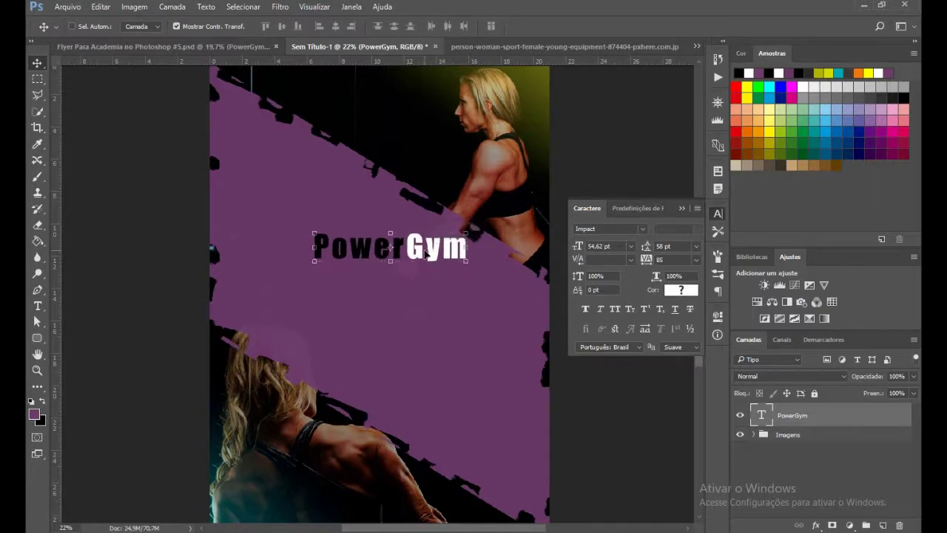
left_click_drag(425, 253, 438, 283)
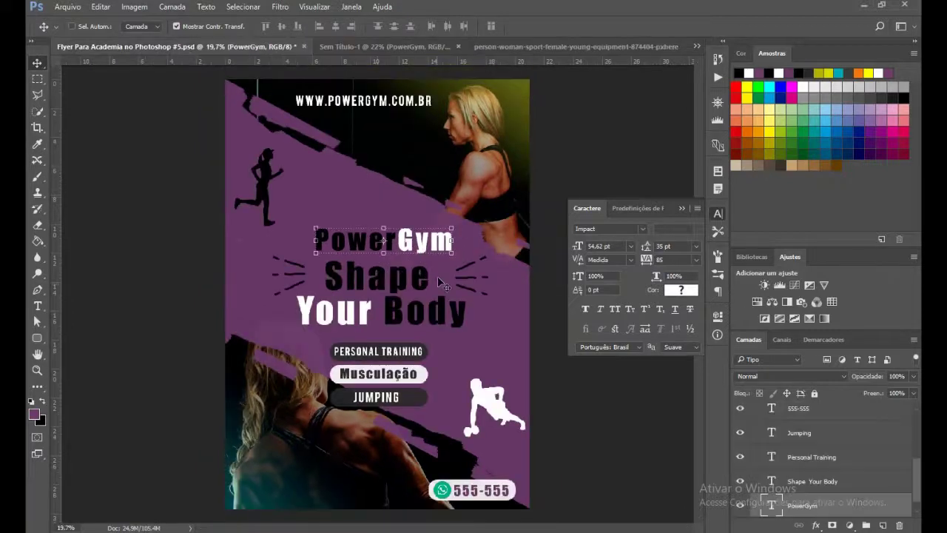
left_click(370, 45)
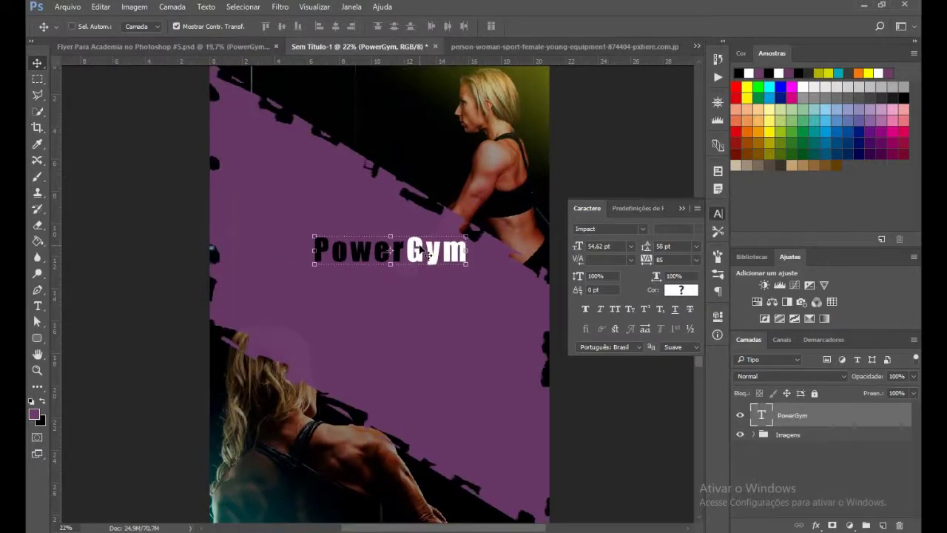
left_click_drag(419, 250, 420, 252)
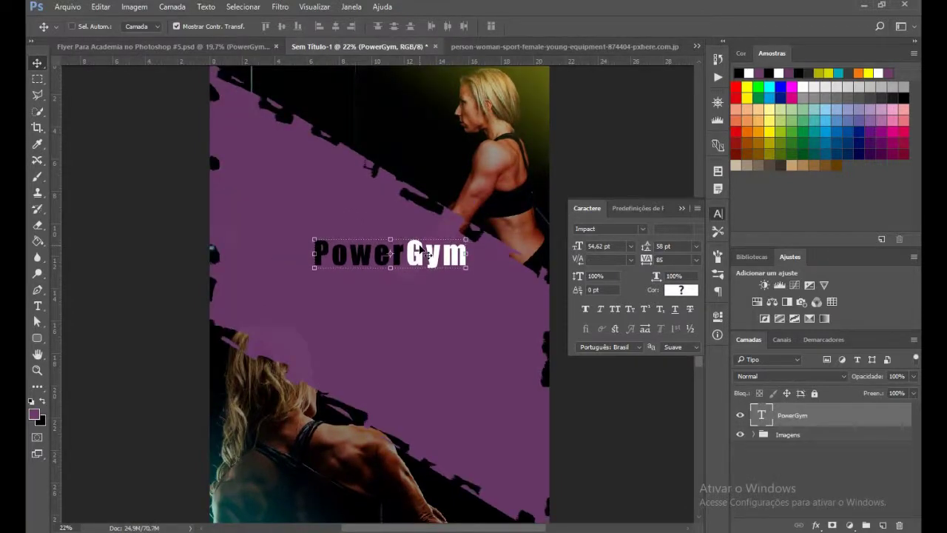
left_click_drag(421, 253, 375, 295)
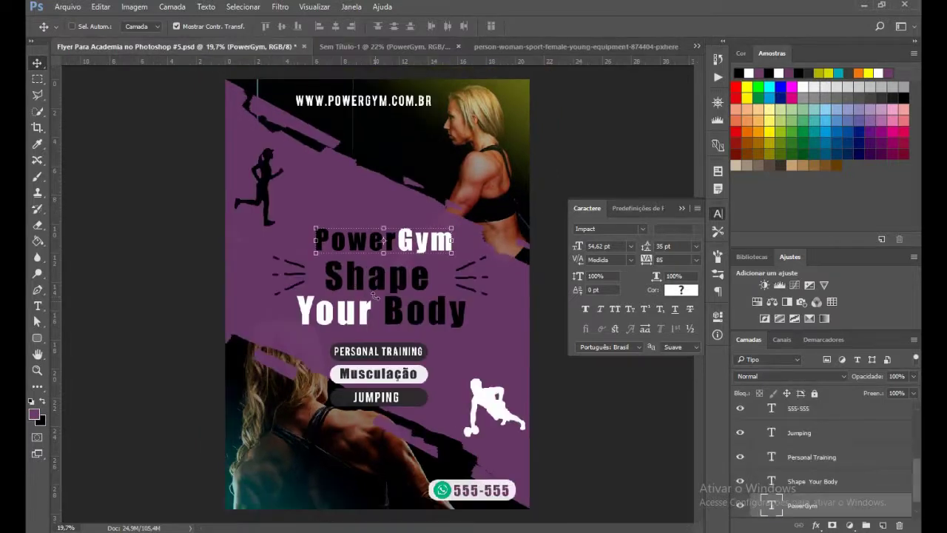
left_click(811, 482)
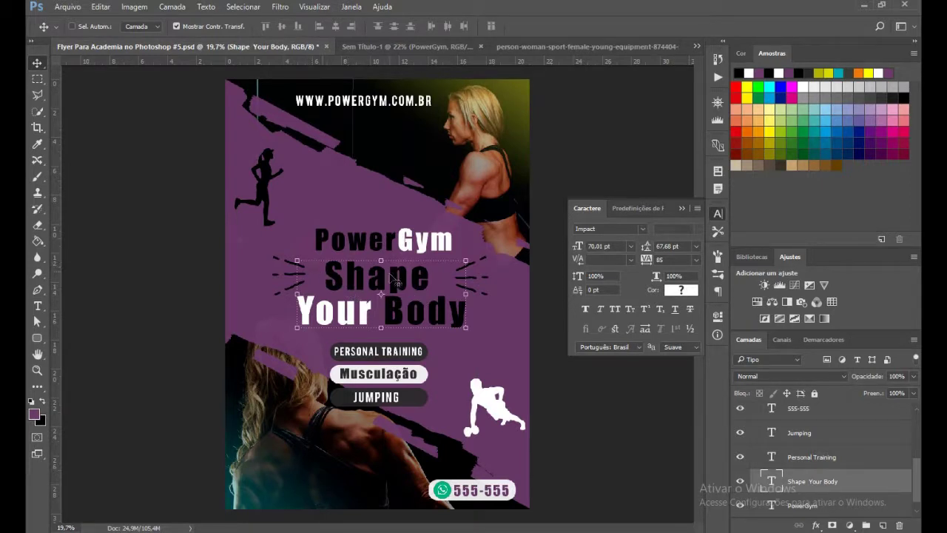
left_click(372, 45)
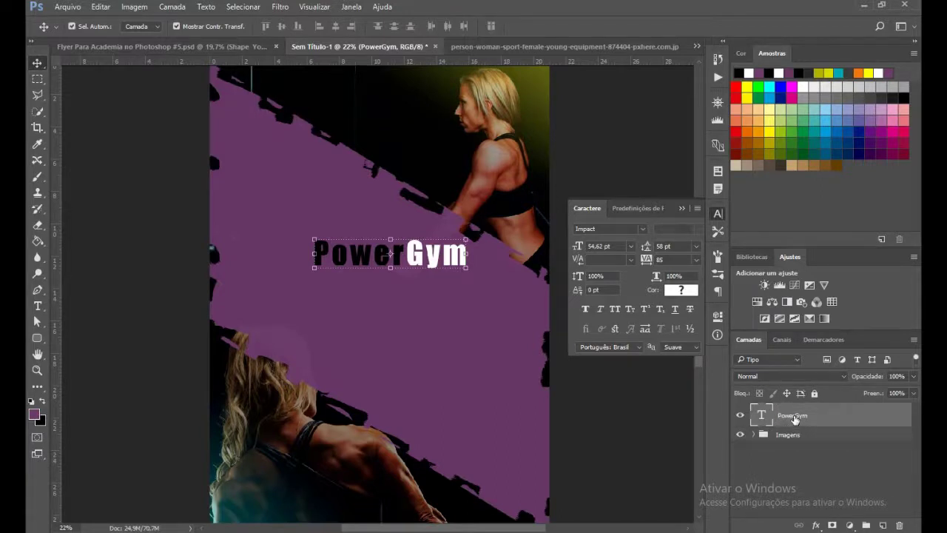
key("ctrl+j")
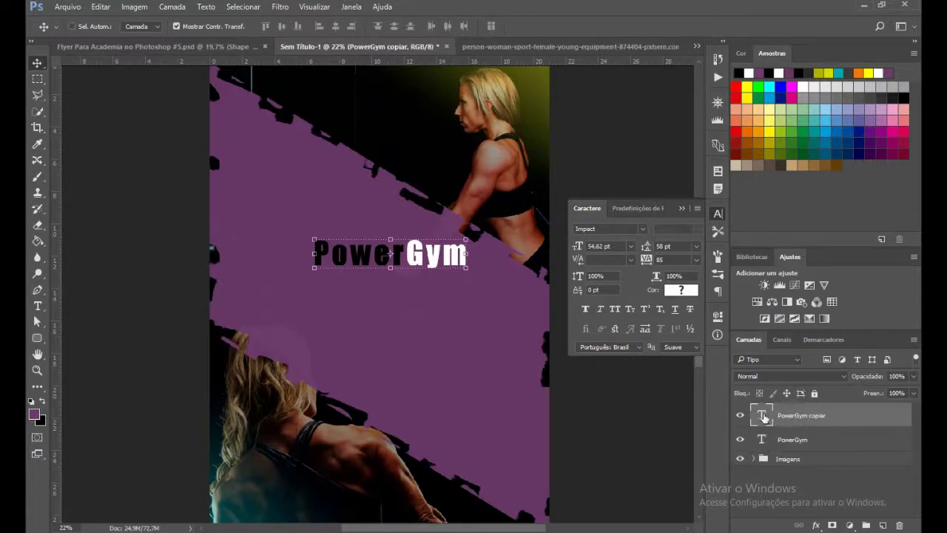
Retype the duplicated headline as 'Shape Your Body' and nudge it down below PowerGym.
double_click(762, 415)
type("Shape")
key("BackSpace")
key("BackSpace")
key("BackSpace")
key("BackSpace")
key("BackSpace")
type("Shape ")
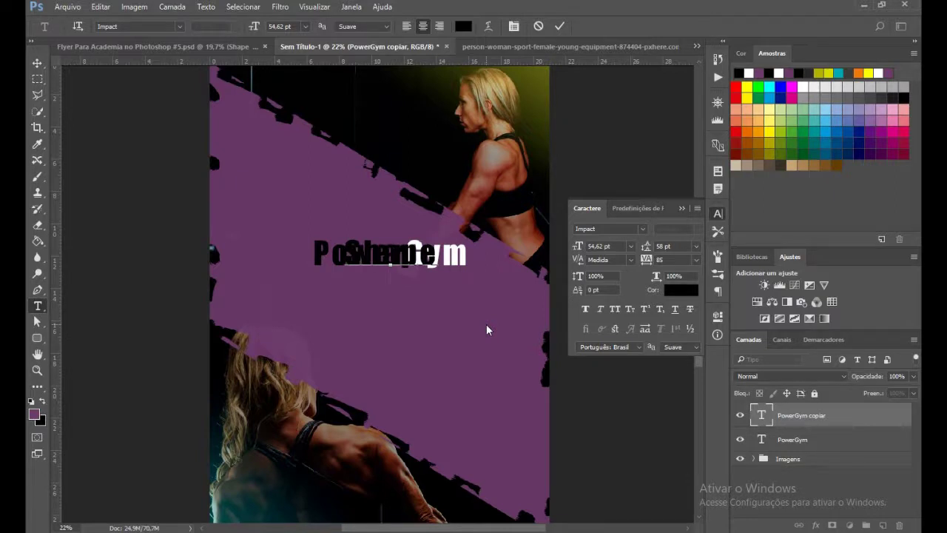
type("Your ")
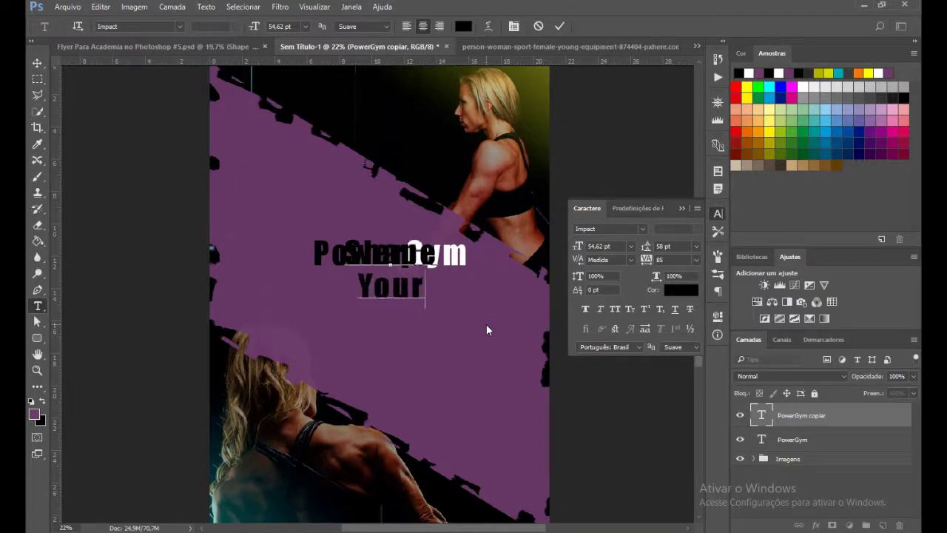
type("Body")
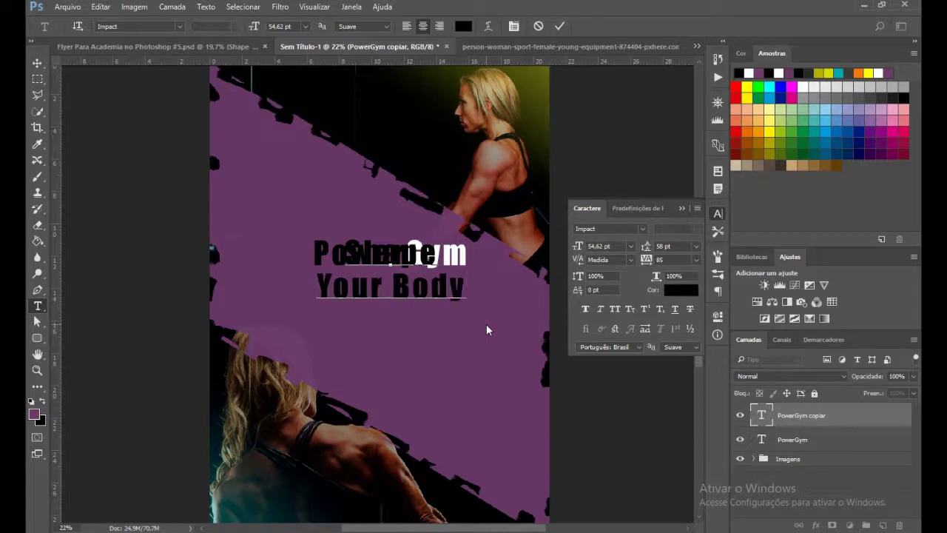
key("ctrl+Return")
key("v")
key("shift+Down")
key("shift+Down")
key("shift+Down")
key("shift+Down")
key("shift+Down")
key("shift+Down")
key("shift+Down")
key("shift+Down")
key("shift+Down")
key("shift+Down")
key("shift+Down")
key("shift+Down")
key("shift+Down")
key("shift+Down")
key("shift+Down")
key("shift+Down")
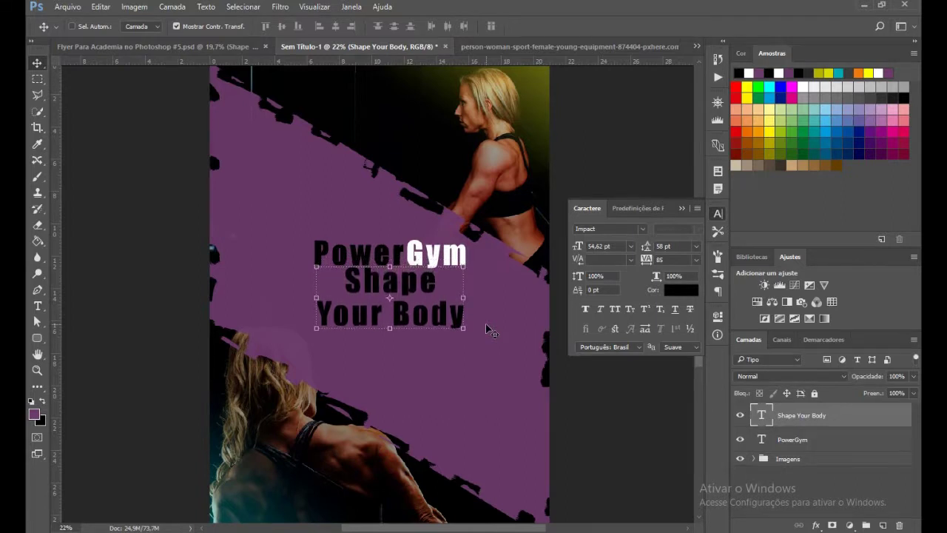
key("shift+Down")
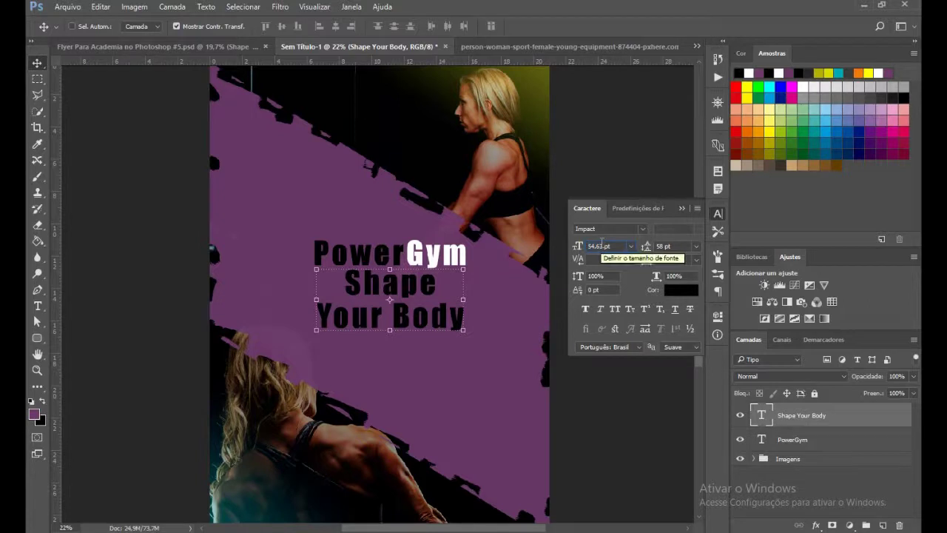
Set the tagline to 70 pt font size with 67.68 pt leading, matching the reference flyer.
left_click(602, 244)
type("70")
key("Return")
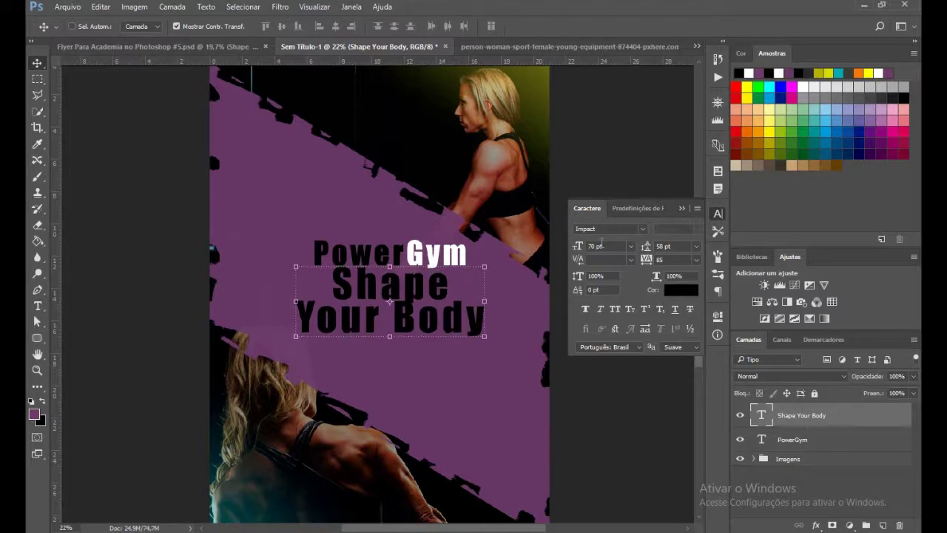
left_click(182, 47)
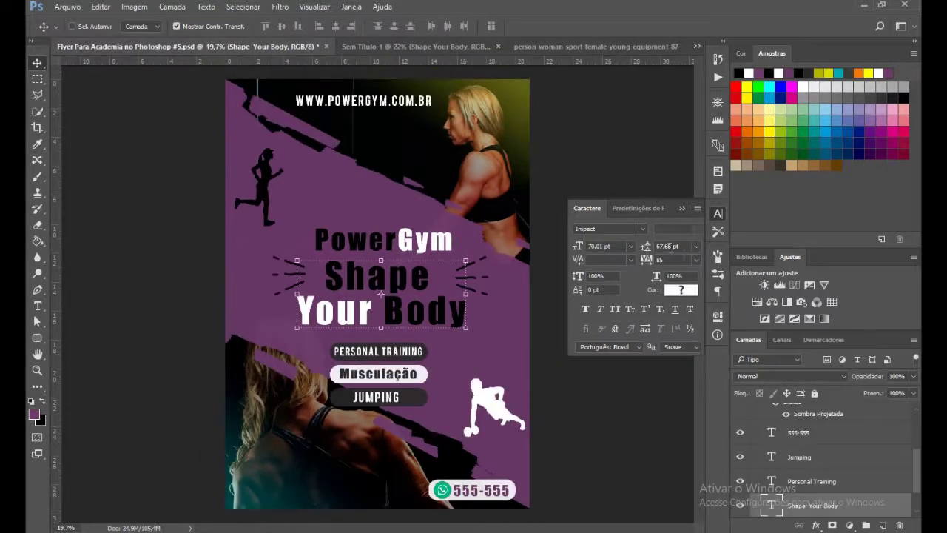
left_click(404, 47)
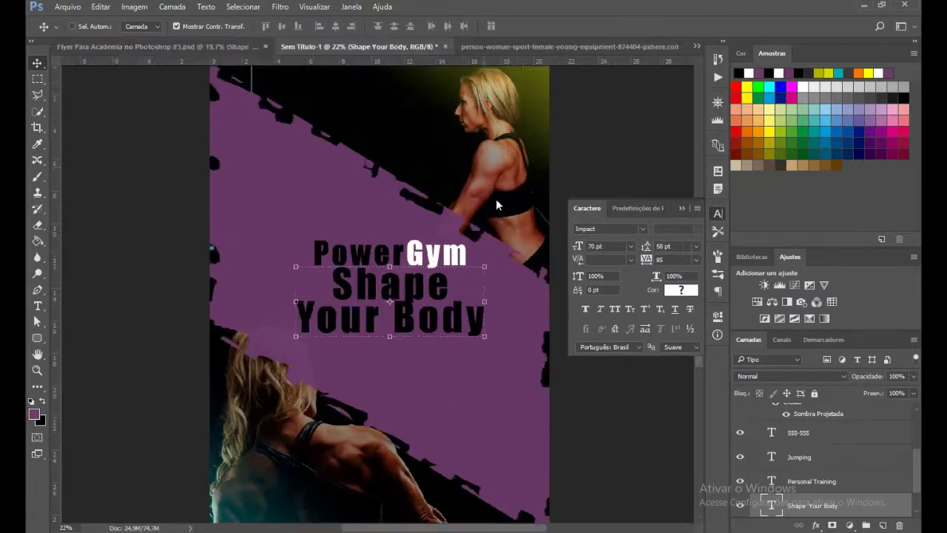
left_click(663, 247)
type("67,6")
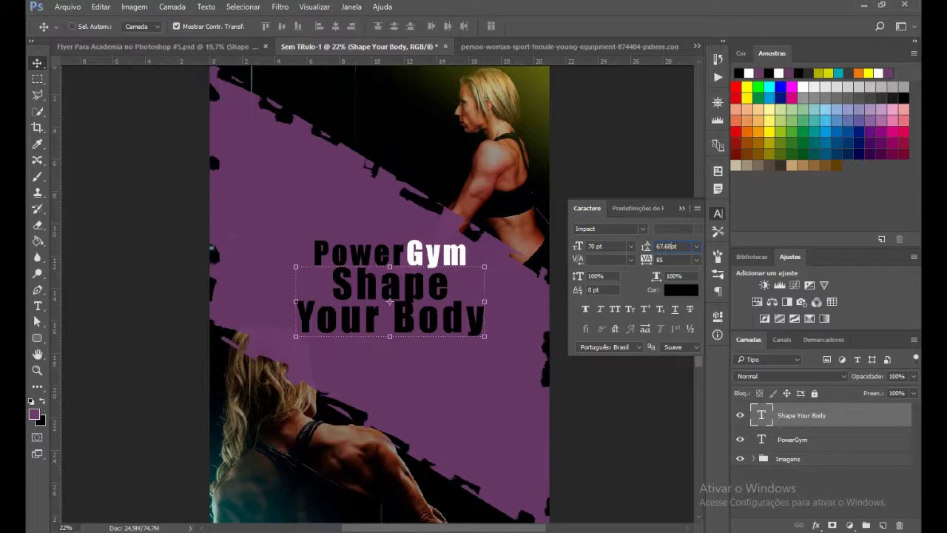
key("Return")
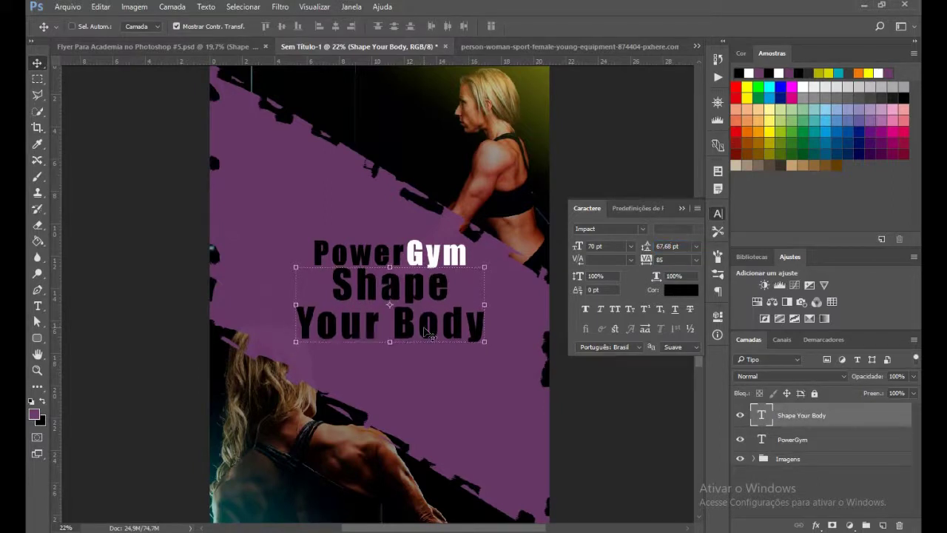
left_click(222, 46)
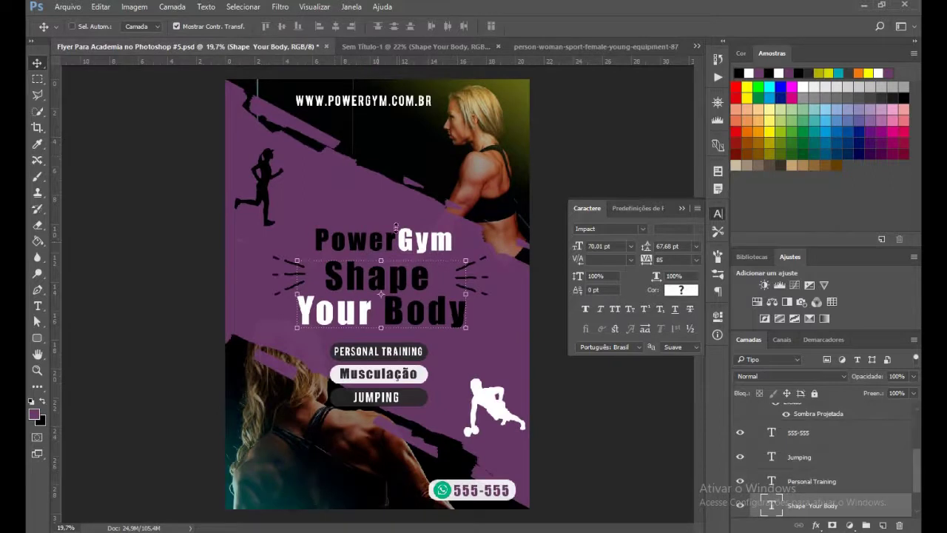
left_click(415, 46)
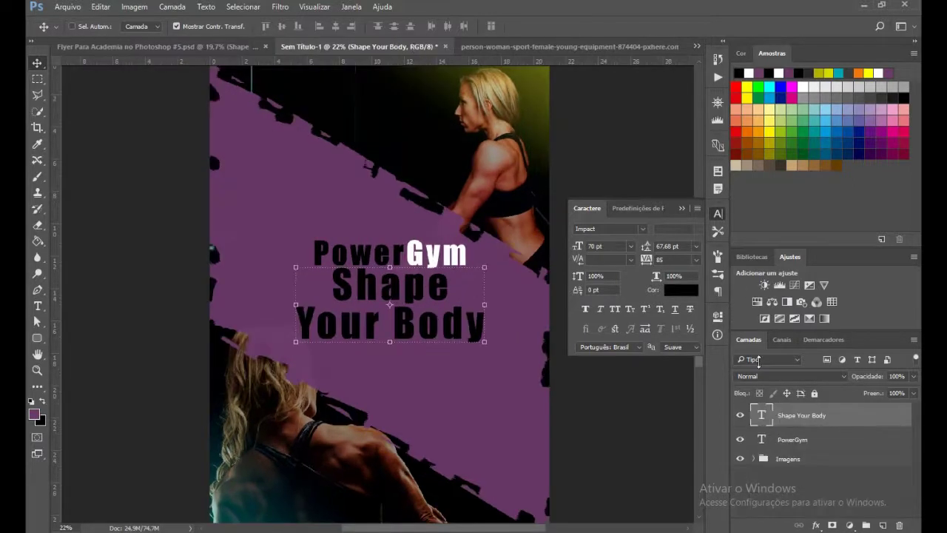
Select the word Your in the tagline and set its color to white.
double_click(762, 416)
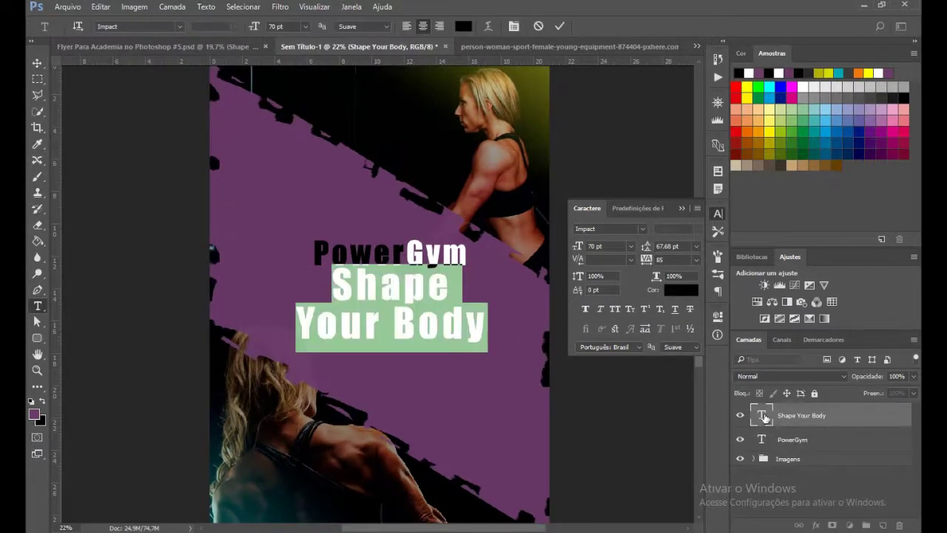
left_click(383, 325)
left_click_drag(385, 325, 284, 326)
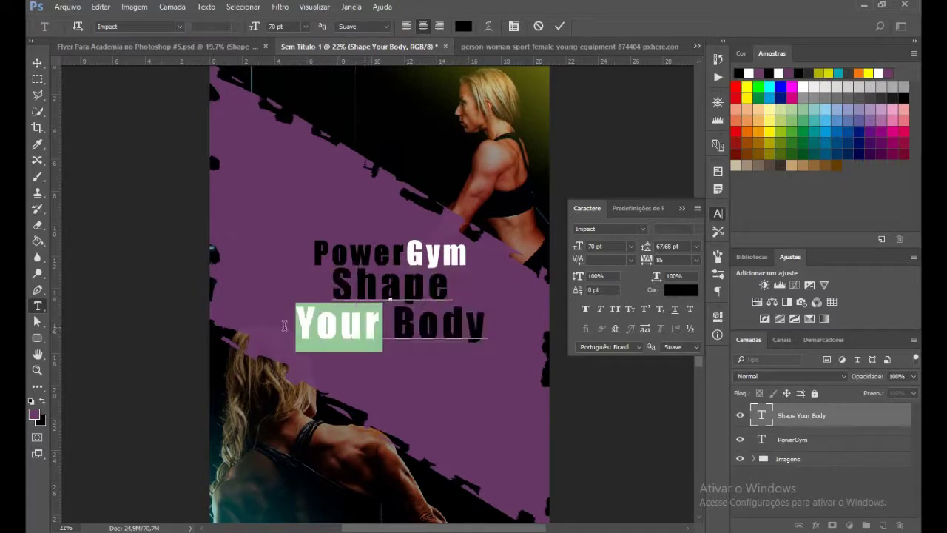
left_click(680, 289)
left_click_drag(550, 252, 531, 218)
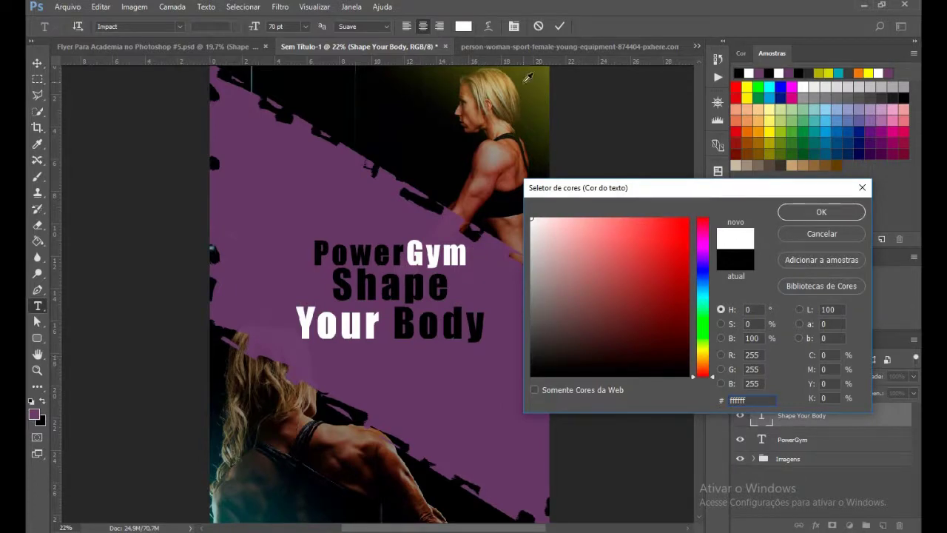
left_click(814, 215)
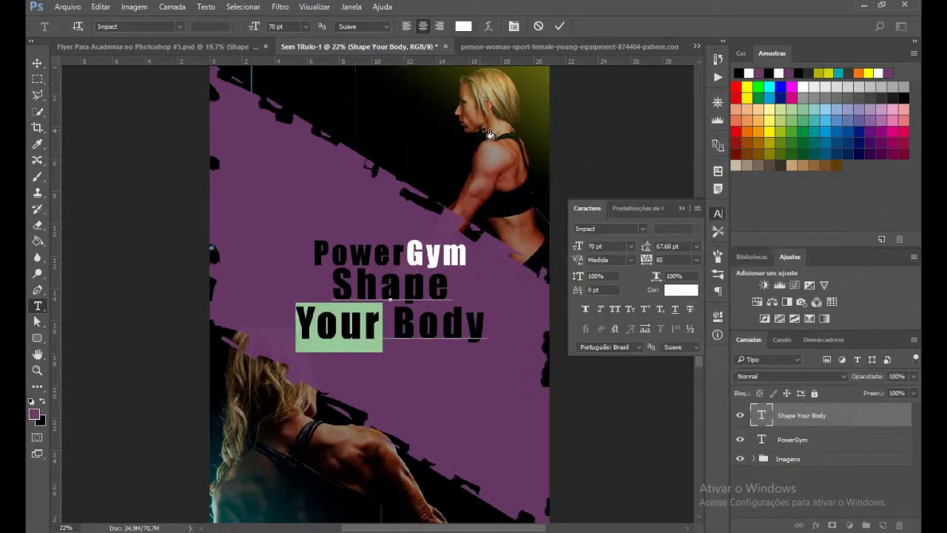
Try a yellow for Your, then revert it to white and commit the edit.
left_click(681, 290)
left_click(541, 77)
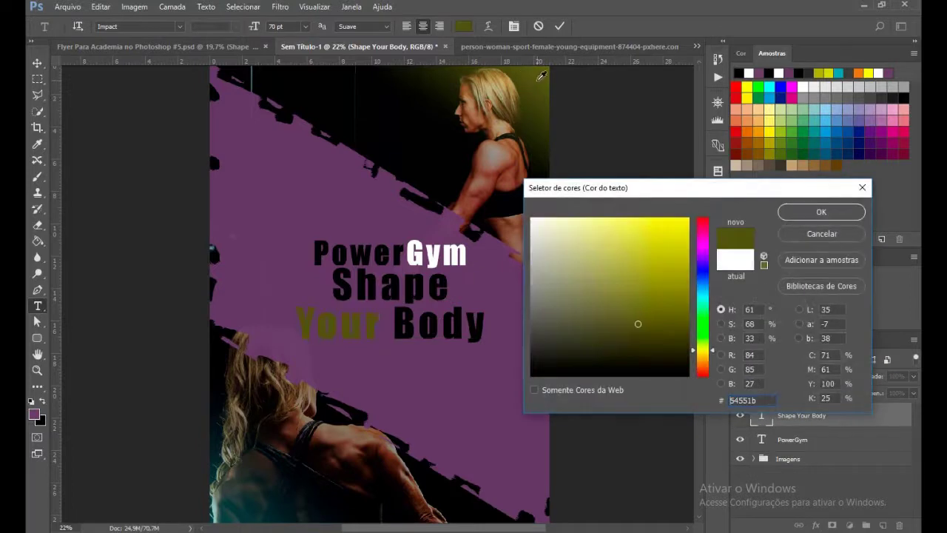
left_click_drag(671, 238, 696, 218)
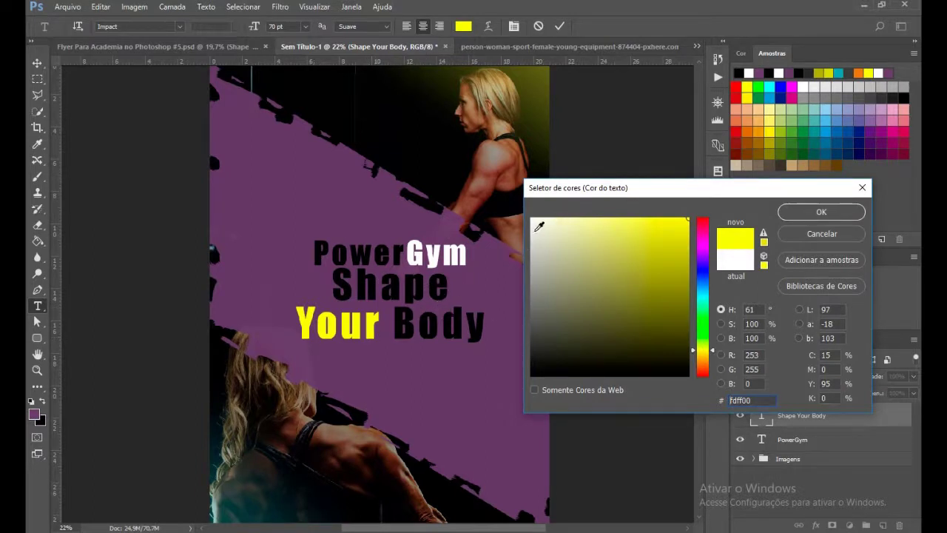
left_click_drag(539, 226, 531, 218)
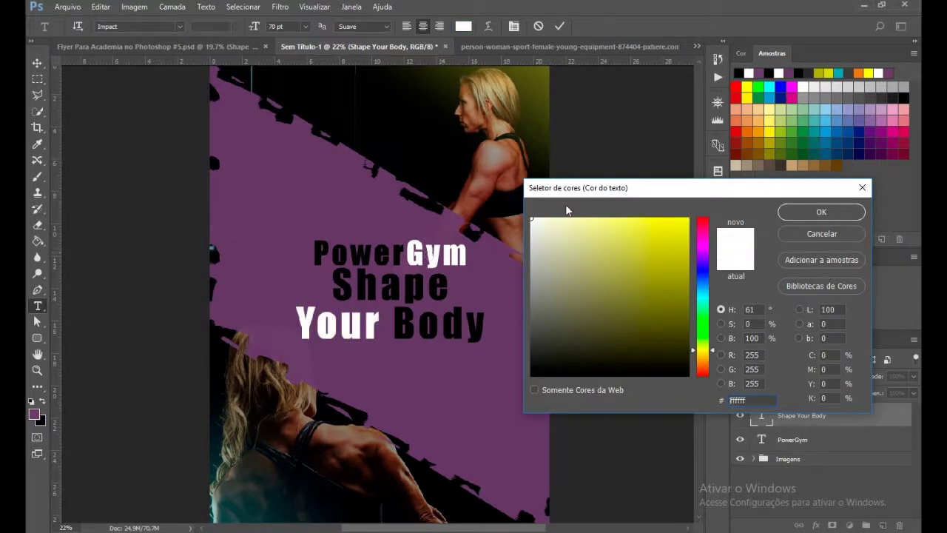
left_click(821, 212)
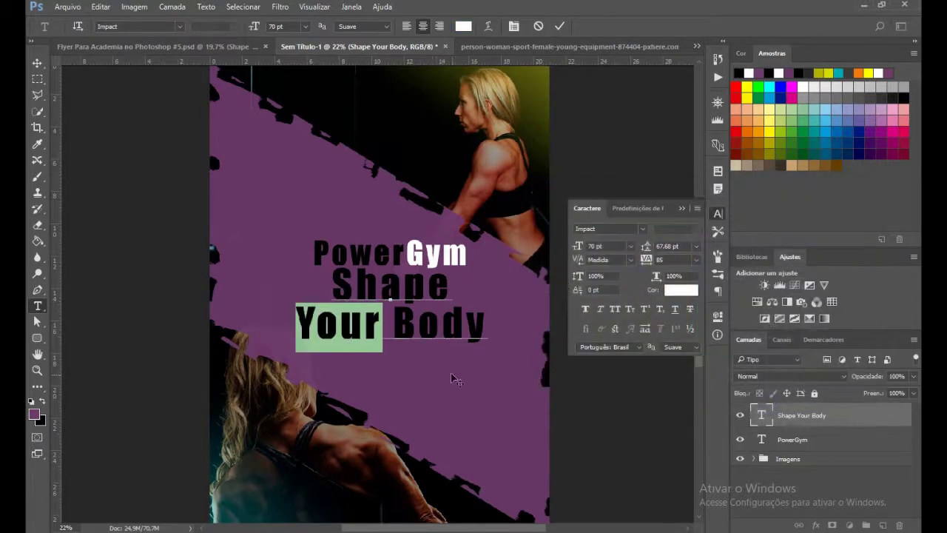
key("ctrl+Return")
key("v")
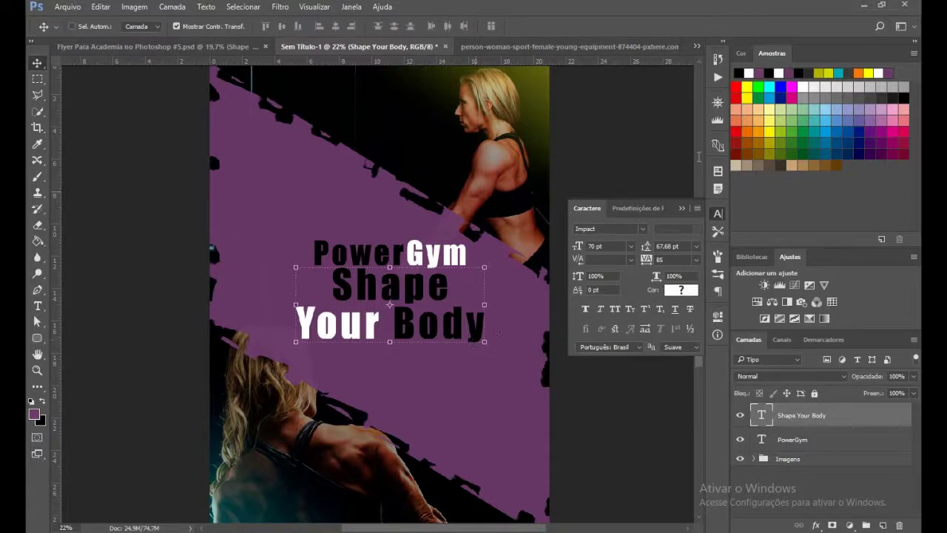
Select the PowerGym and tagline layers together and nudge both down and left.
left_click(682, 208)
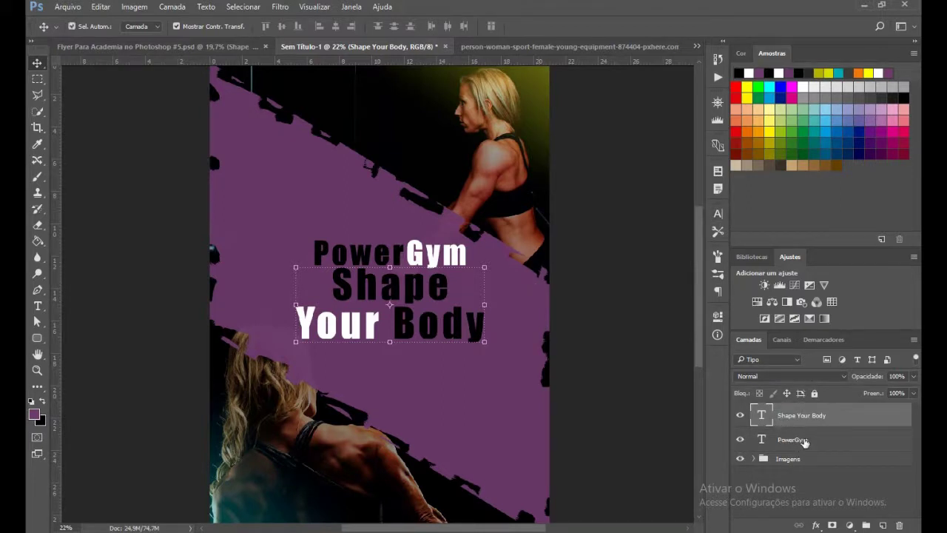
left_click(804, 440, "ctrl")
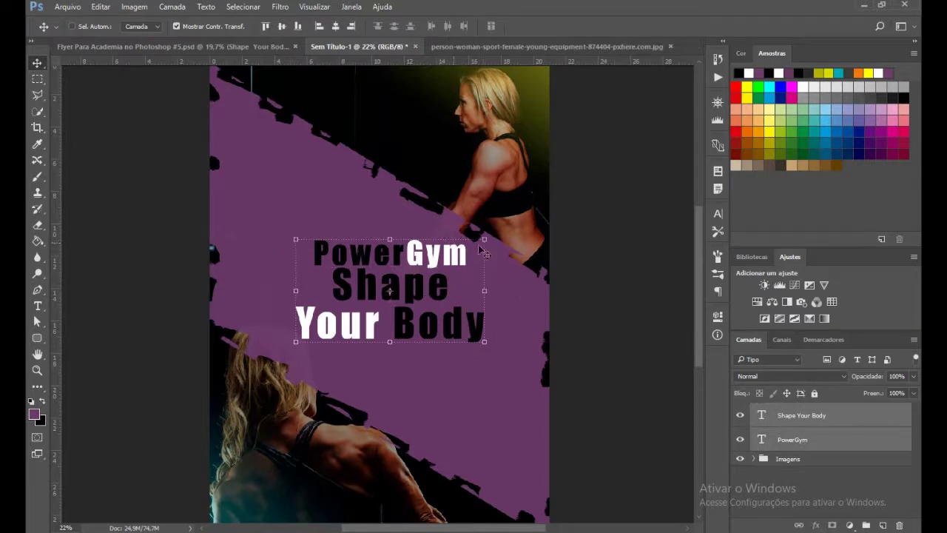
key("shift+Down")
key("shift+Down")
key("shift+Down")
key("shift+Down")
key("shift+Left")
key("shift+Down")
key("shift+Left")
key("shift+Down")
key("shift+Left")
key("shift+Down")
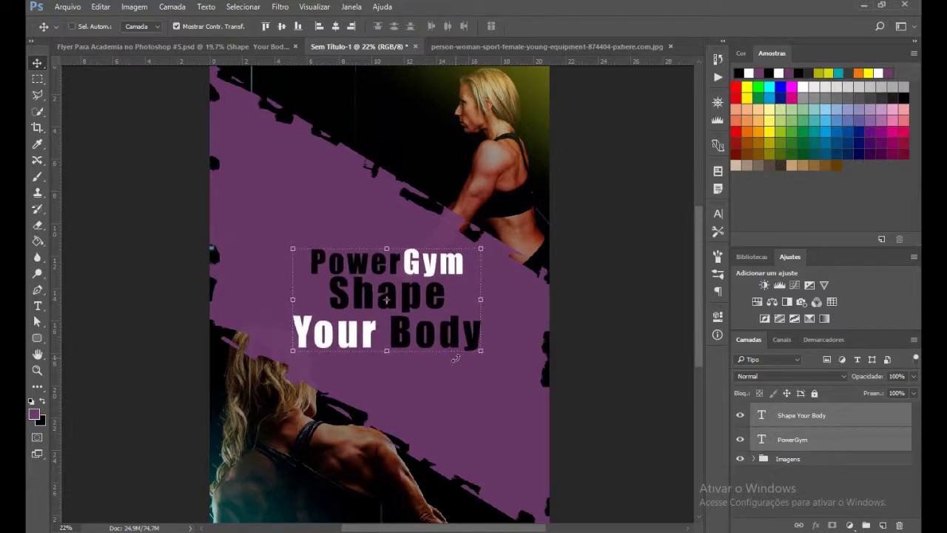
key("shift+Left")
key("shift+Left")
key("shift+Left")
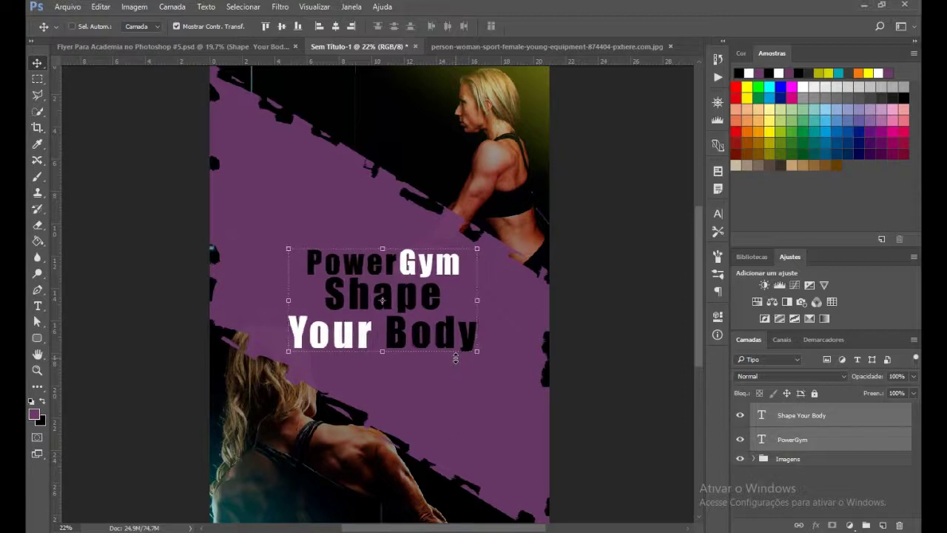
key("a")
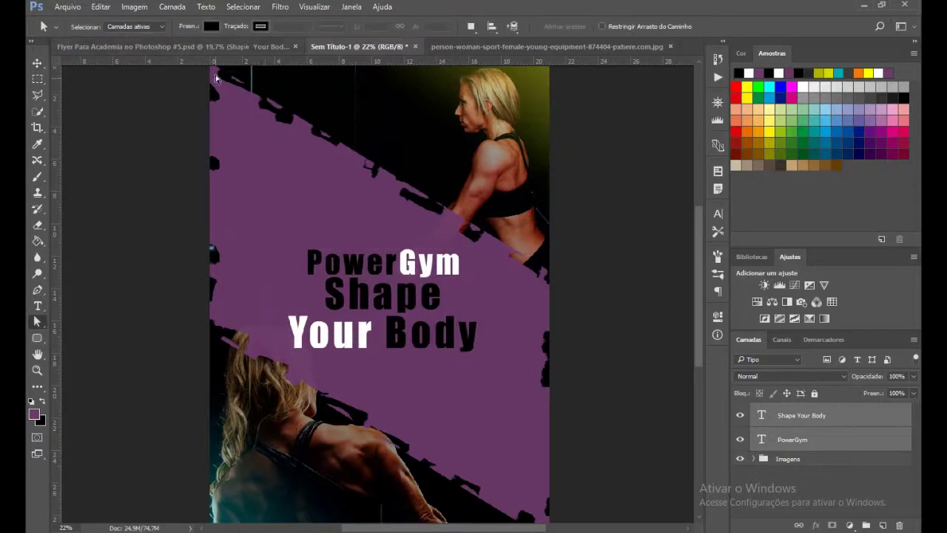
left_click(192, 47)
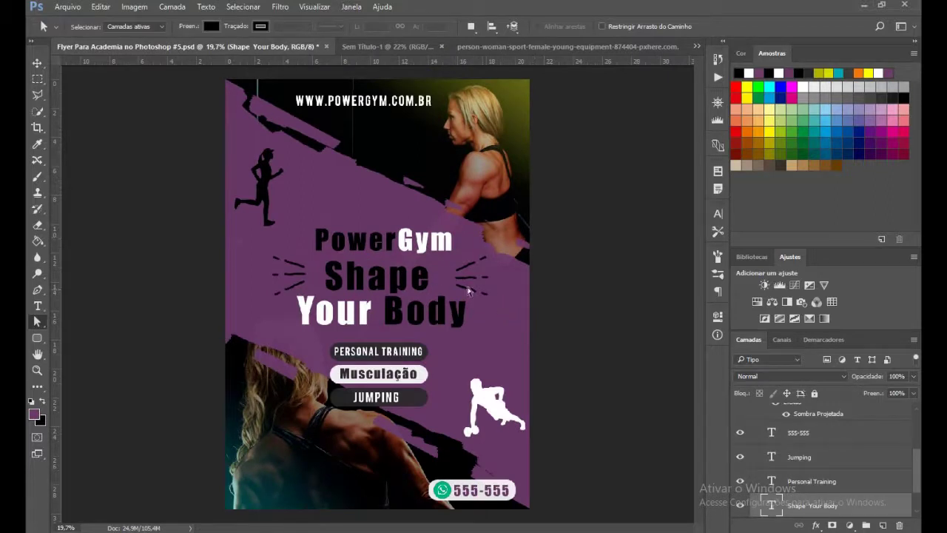
Expand the Imagens group, select Camada 1, and pick the Brush tool with presets showing.
left_click(395, 47)
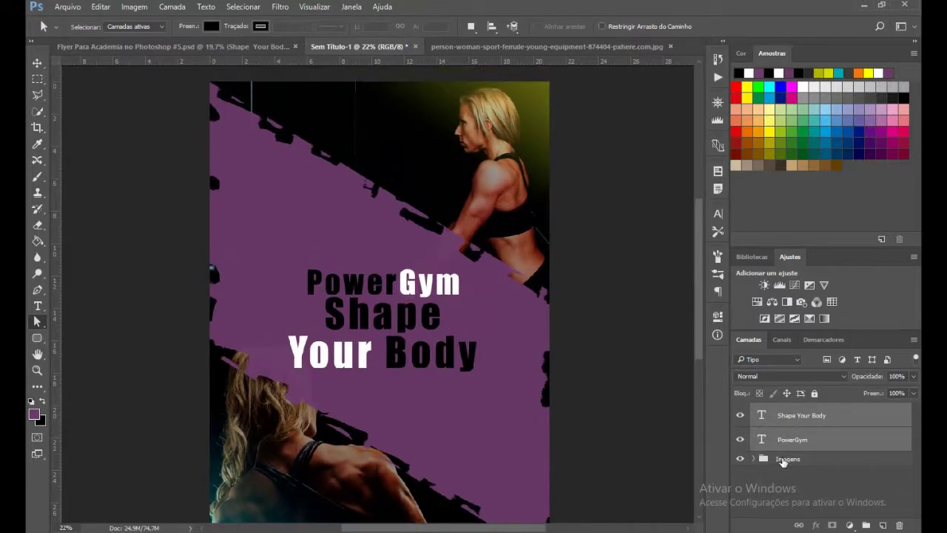
left_click(783, 458)
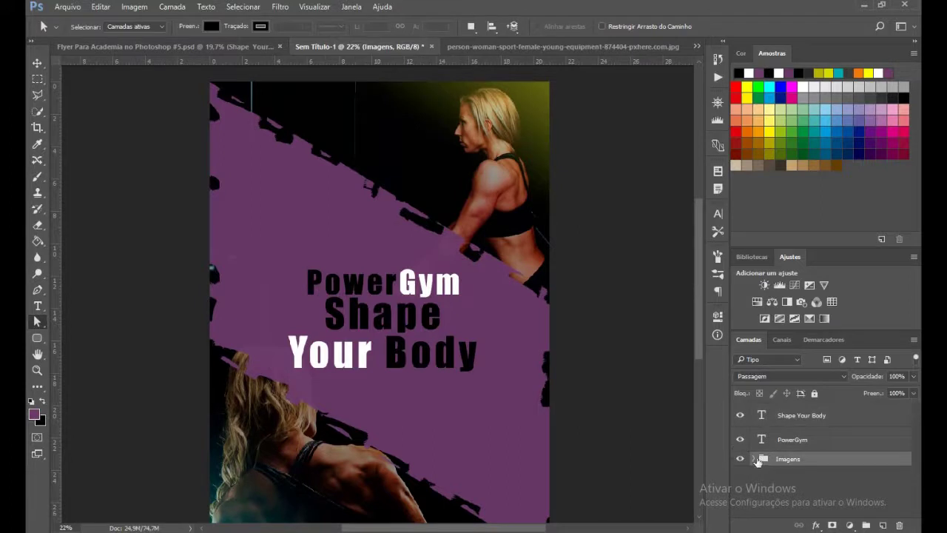
left_click(754, 459)
scroll(777, 452, "down", 1)
left_click(770, 454)
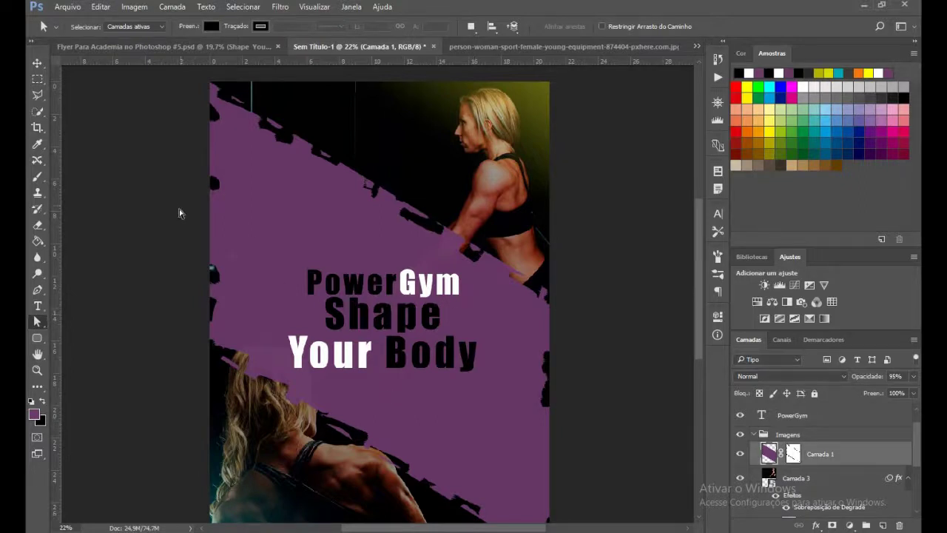
left_click(37, 177)
left_click(94, 27)
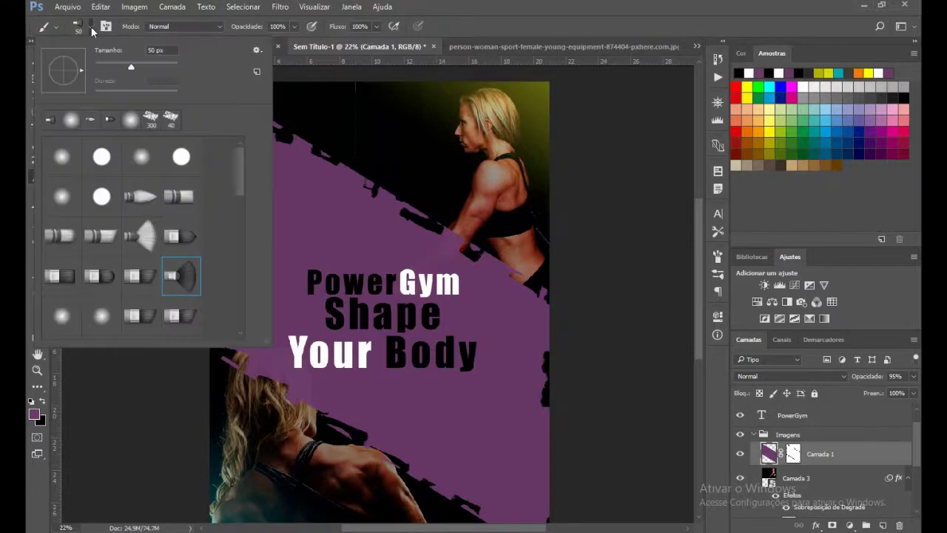
Choose a bristle brush preset, add a new layer above Camada 1, and set black.
left_click(184, 238)
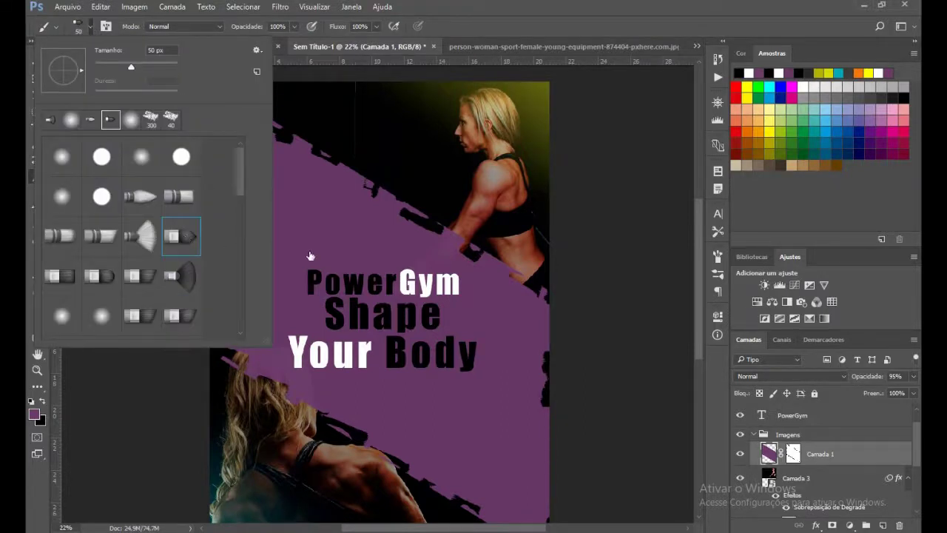
left_click(455, 313)
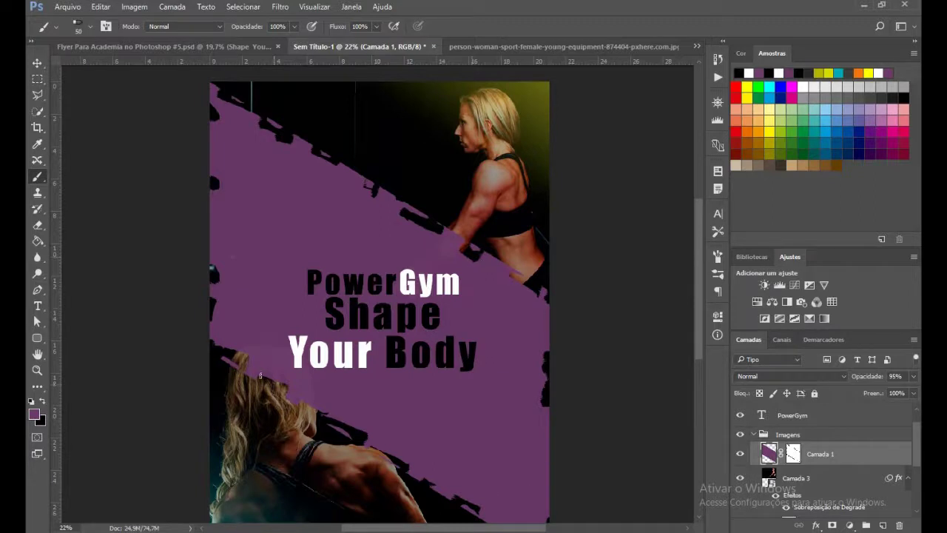
left_click(882, 525)
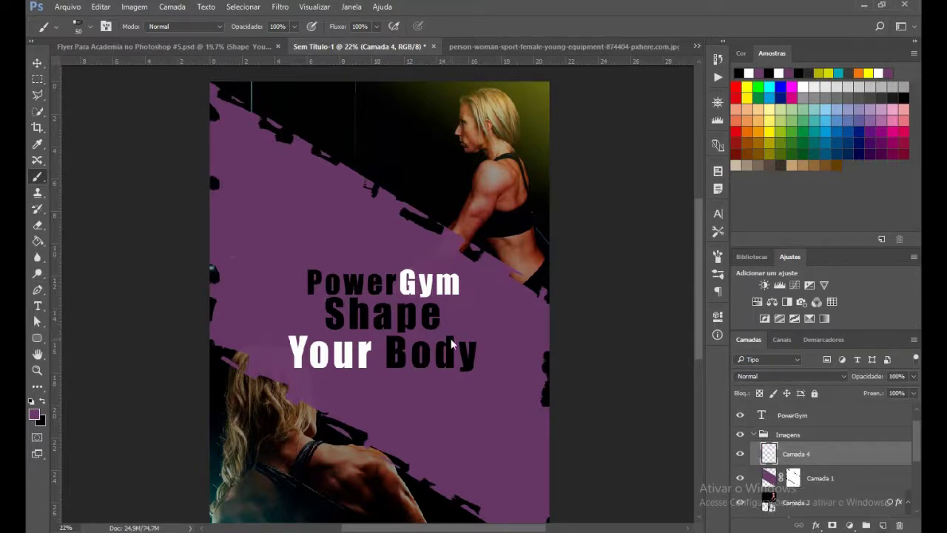
left_click(41, 401)
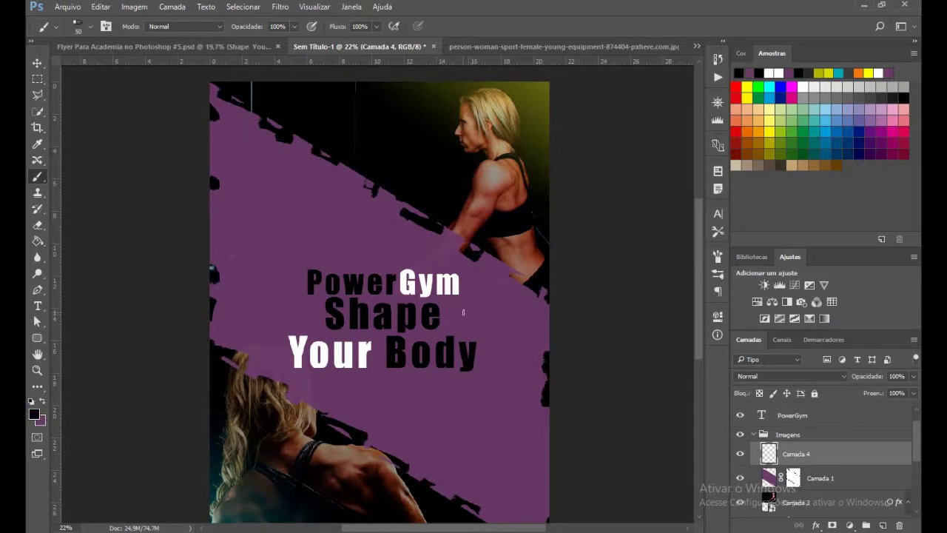
Paint a short black dash right of Shape and shift it slightly right with Free Transform.
left_click_drag(466, 312, 483, 312)
key("ctrl+z")
key("ctrl+t")
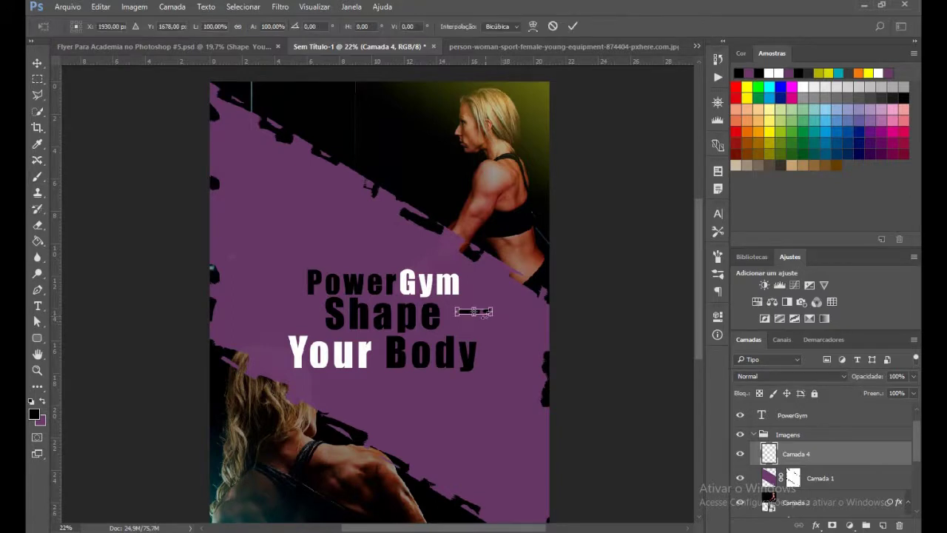
mouse_move(484, 314)
left_mouse_down()
mouse_move(499, 317)
mouse_move(494, 333)
left_mouse_up()
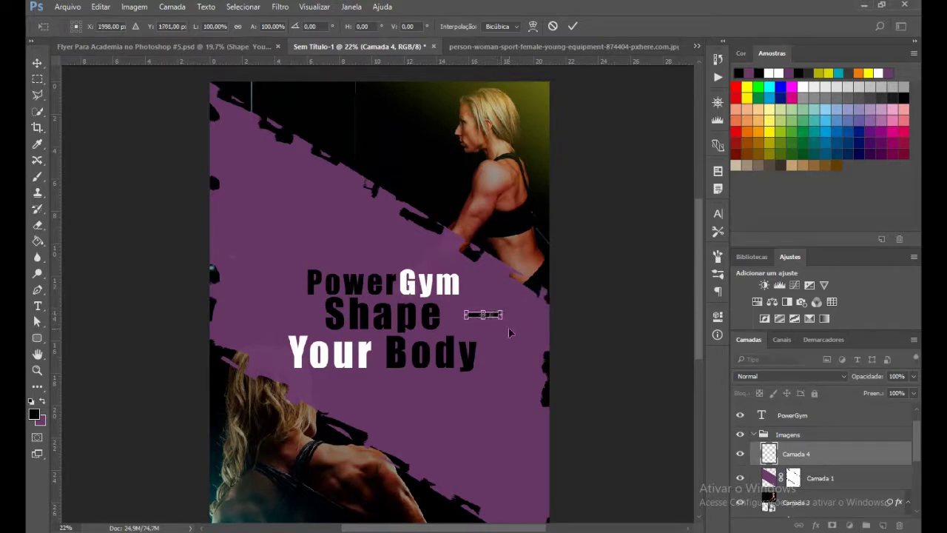
key("Return")
key("b")
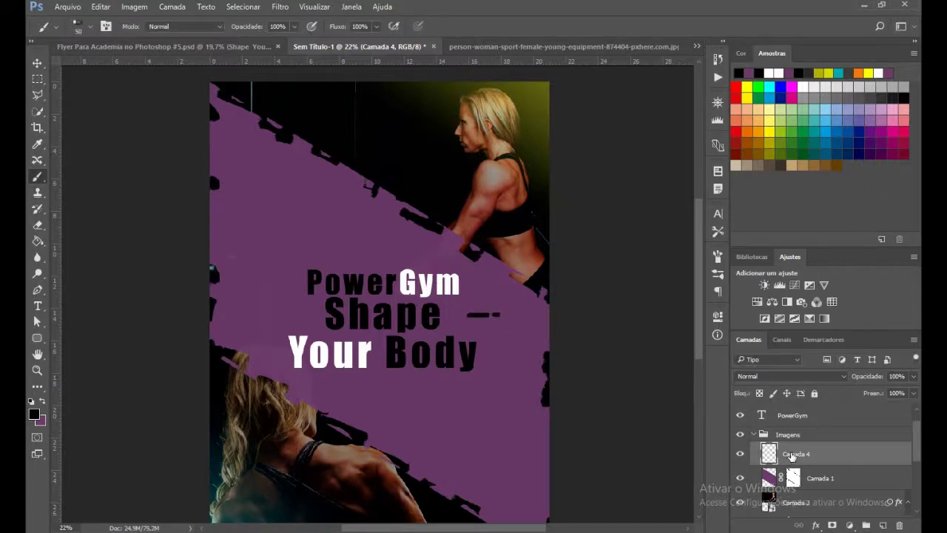
Duplicate the dash layer and tilt the copy upward about 29°.
key("ctrl+j")
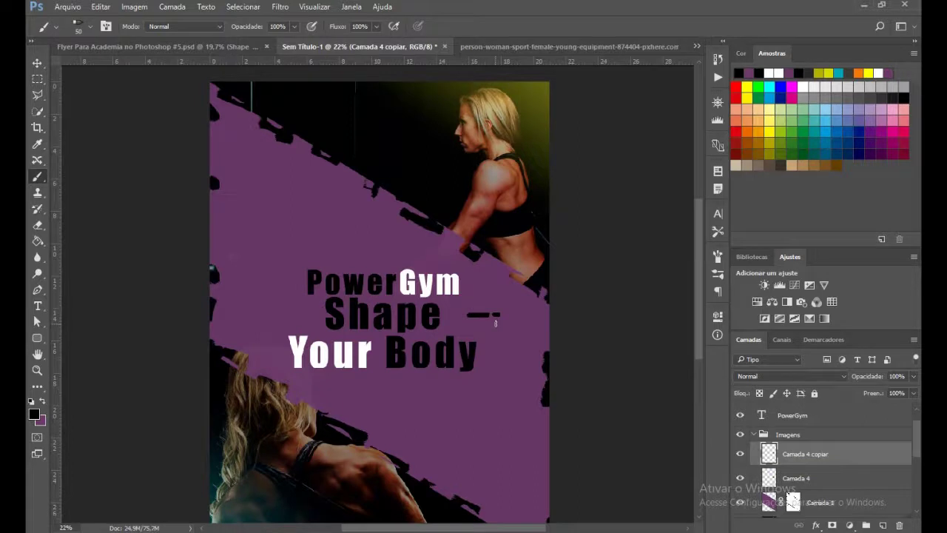
key("ctrl+t")
mouse_move(510, 326)
left_mouse_down()
mouse_move(516, 308)
mouse_move(494, 296)
left_mouse_up()
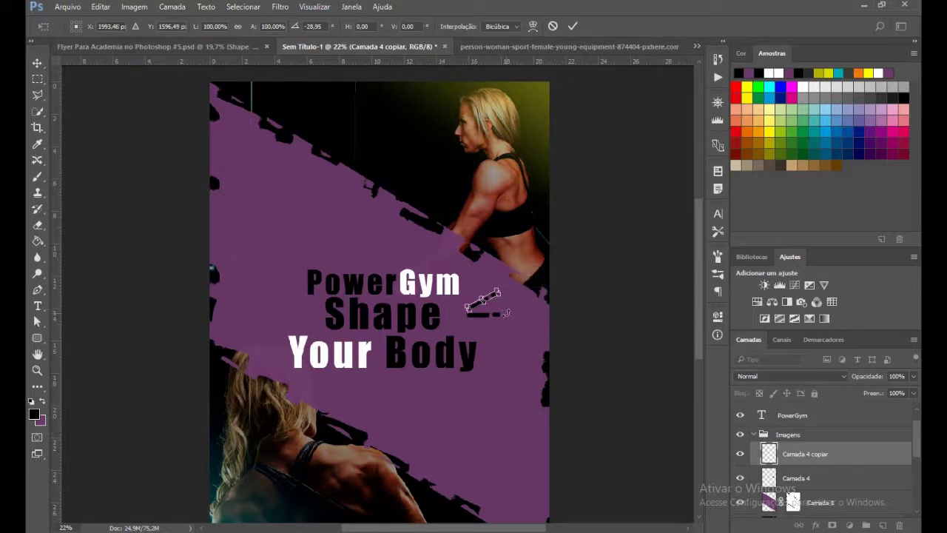
key("Return")
key("b")
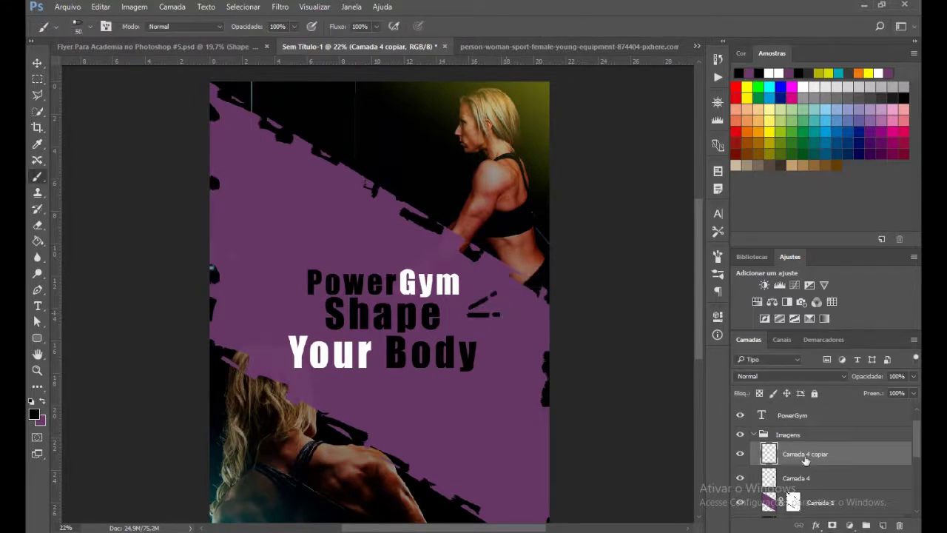
Duplicate the dash again, move it below the straight dash and tilt it downward.
key("ctrl+j")
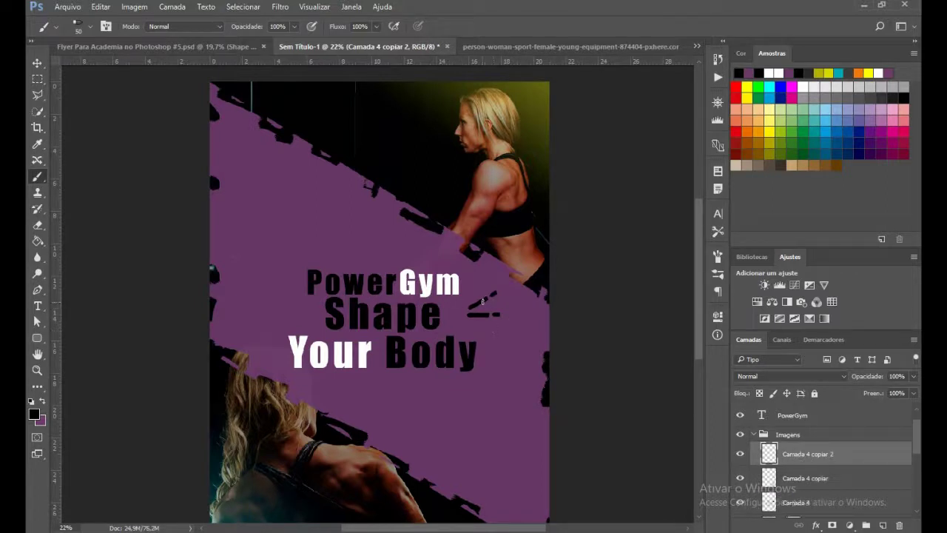
key("ctrl+t")
left_click_drag(485, 304, 492, 328)
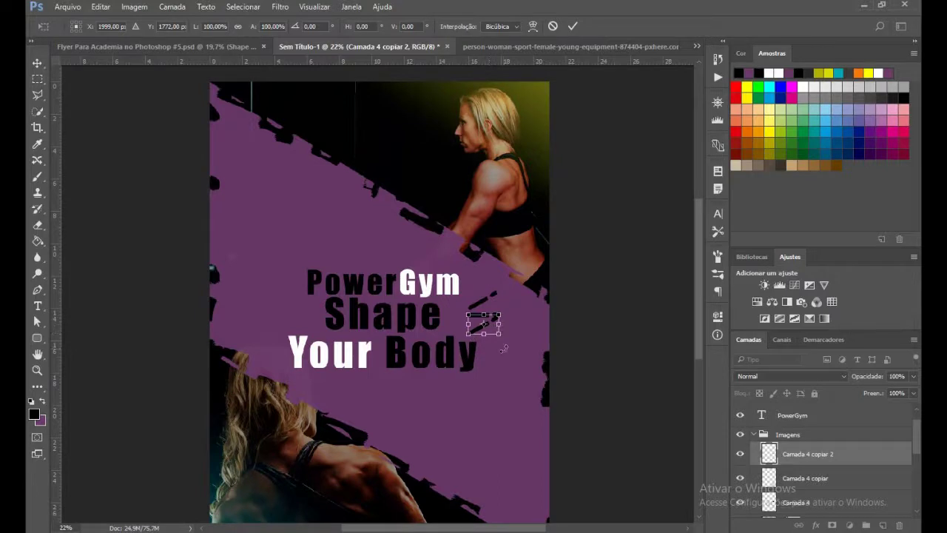
key("Return")
key("b")
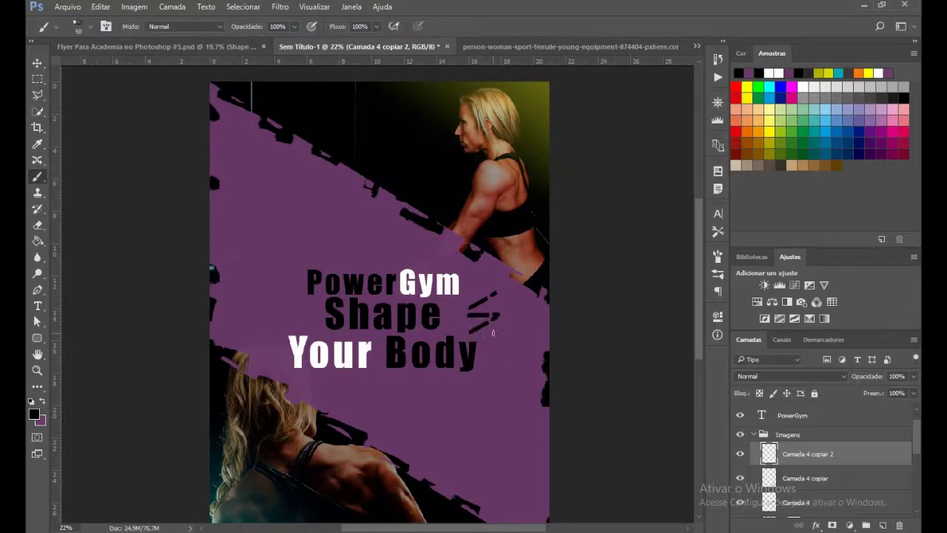
key("ctrl+t")
left_click_drag(521, 348, 491, 367)
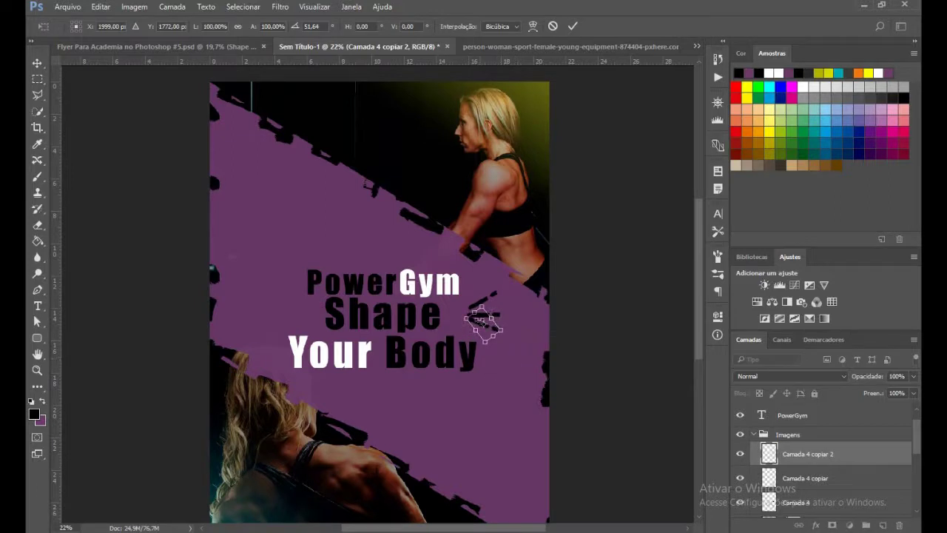
left_click(482, 324)
left_click_drag(479, 323, 478, 326)
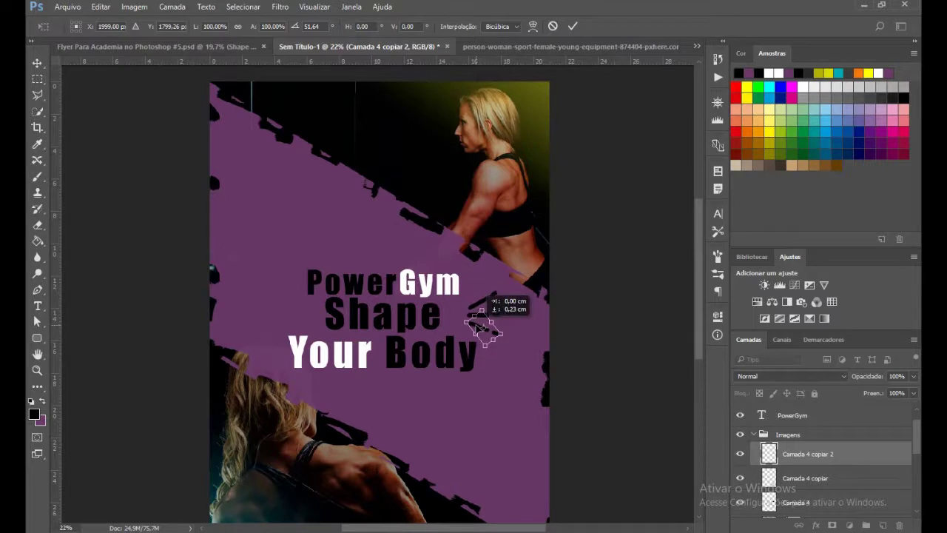
left_click_drag(477, 325, 478, 325)
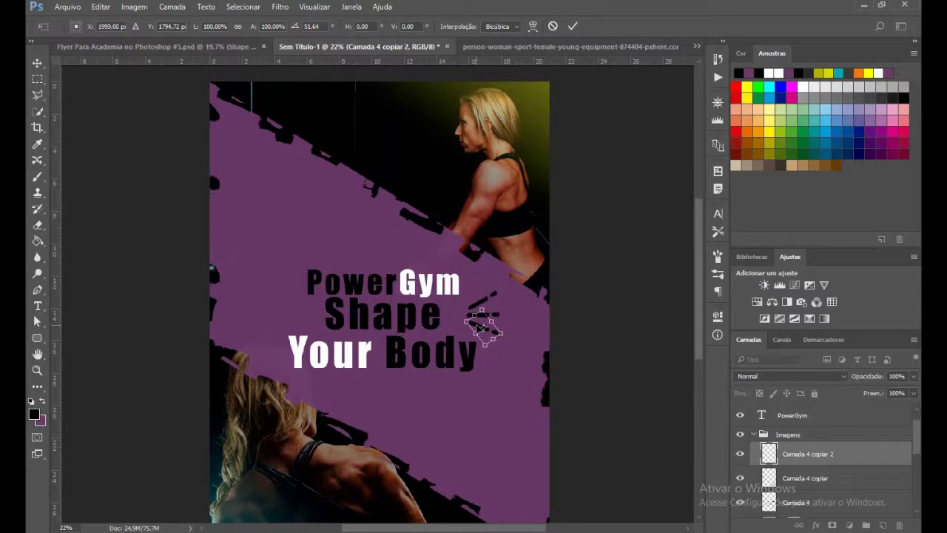
key("Return")
Nudge the lower dash slightly left and select the Camada 4 dash layer.
key("a")
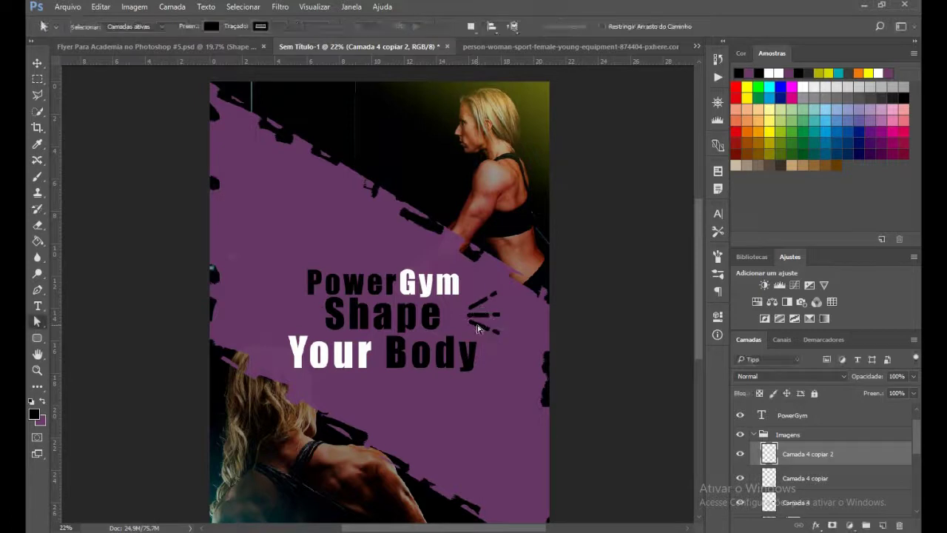
key("v")
left_click_drag(488, 336, 487, 336)
key("a")
left_click(803, 505)
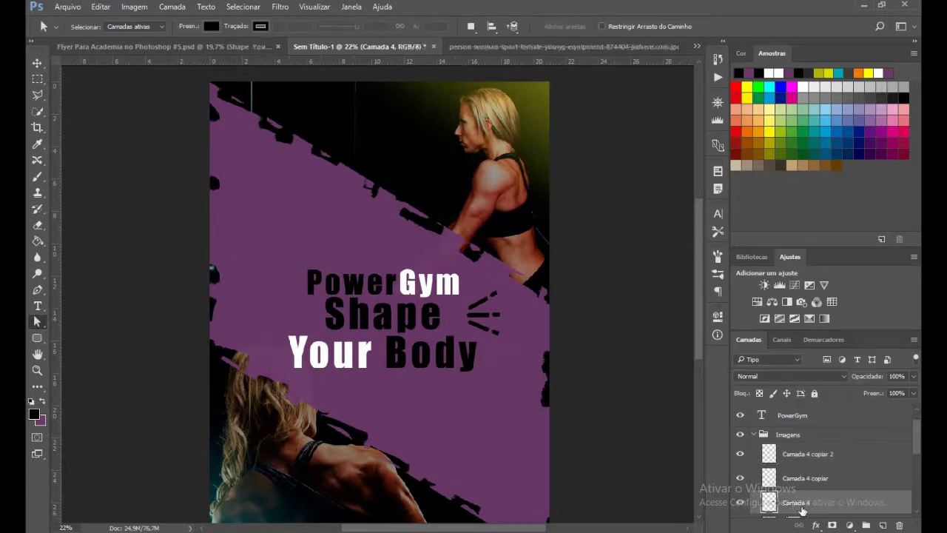
Duplicate the three dash layers and move the copies to the left of Shape.
scroll(802, 505, "down", 1)
left_click(803, 454, "shift")
left_click(778, 433, "shift")
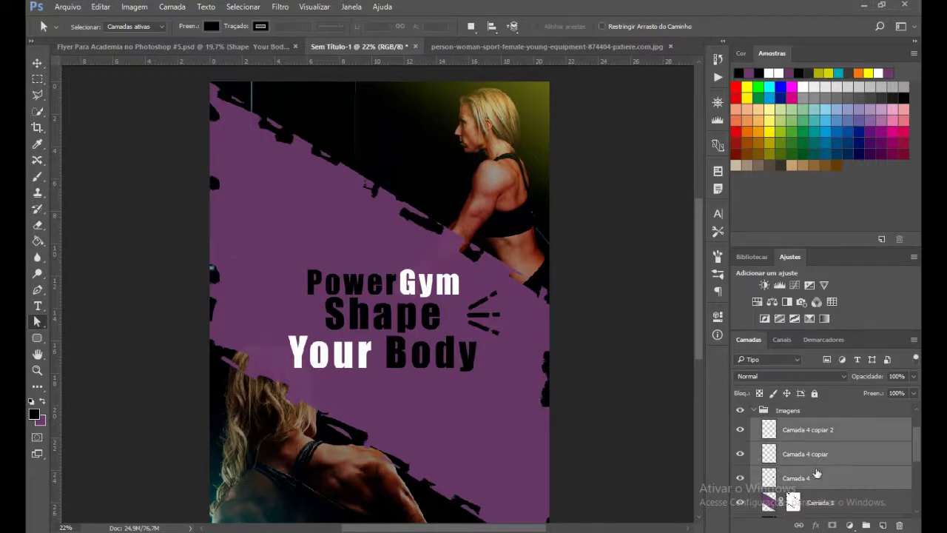
key("ctrl+j")
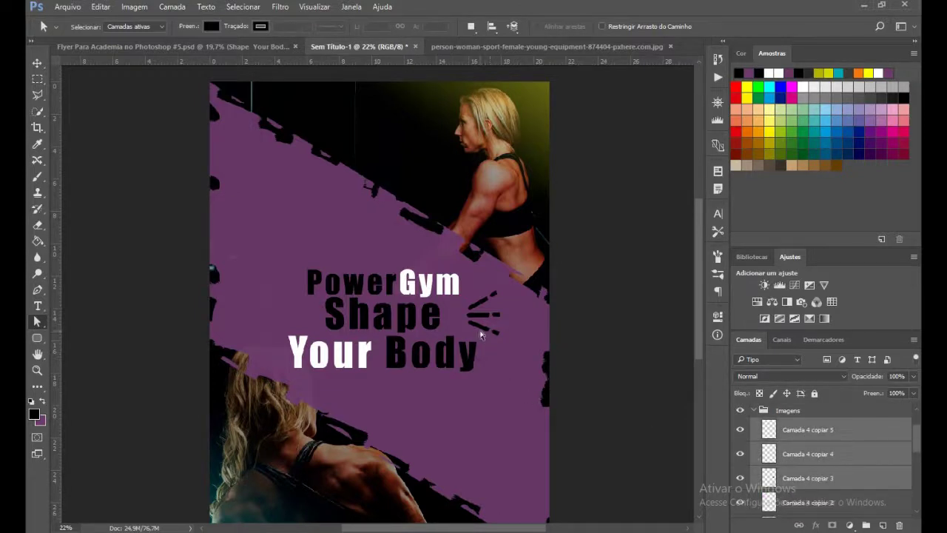
key("ctrl+t")
left_click_drag(491, 302, 293, 304)
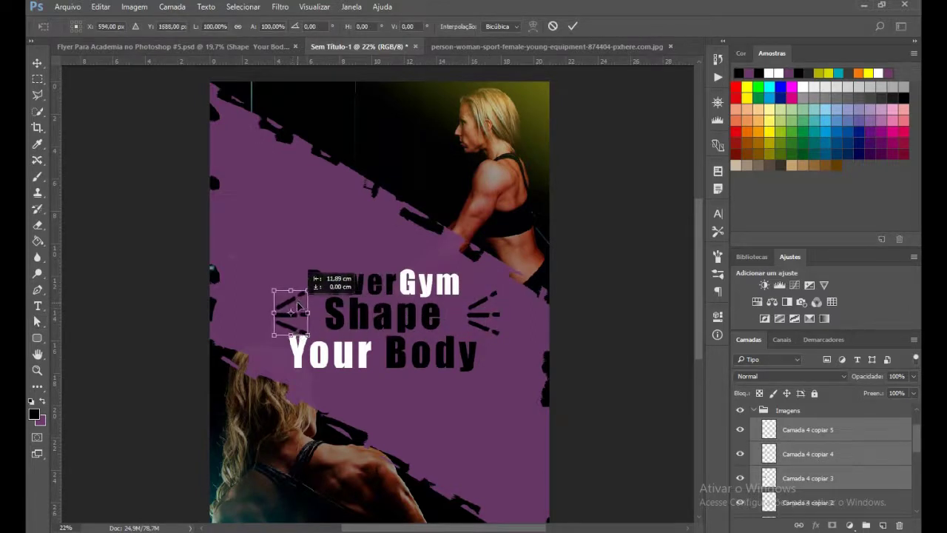
left_click_drag(294, 305, 305, 308)
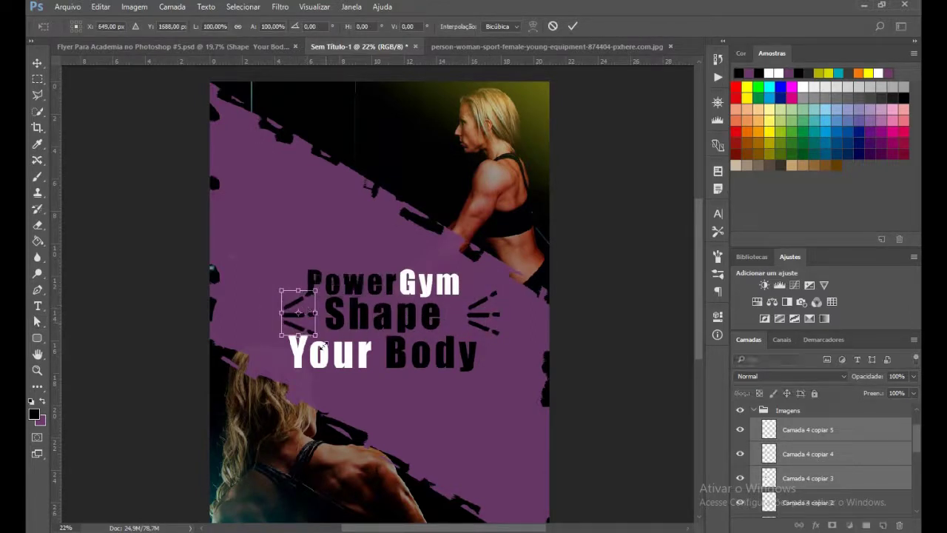
Rotate the copied dashes to exactly 180° and nudge them further left and slightly down.
left_click_drag(323, 344, 252, 255)
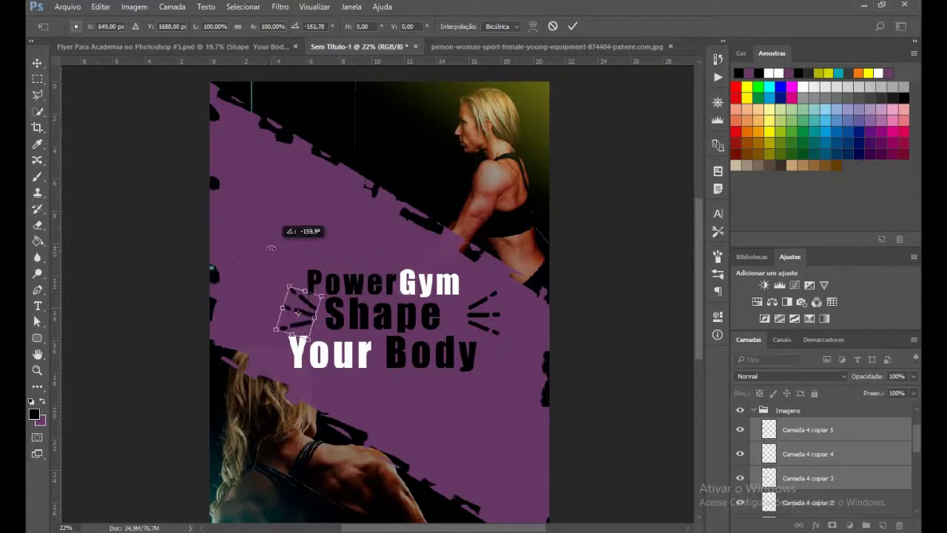
left_click_drag(252, 255, 252, 257)
left_click(313, 26)
type("180")
key("Return")
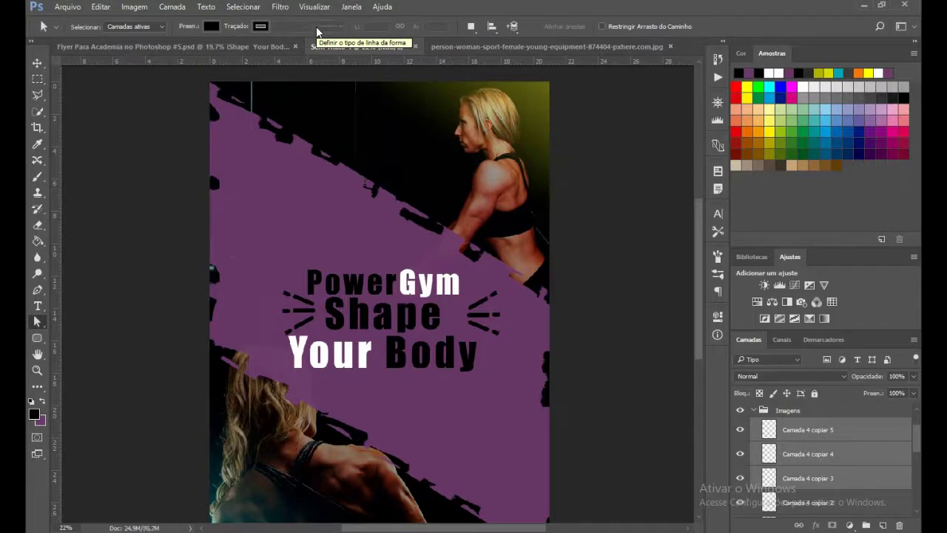
left_click(41, 63)
key("shift+Left")
key("shift+Left")
key("shift+Left")
key("shift+Left")
key("shift+Left")
key("shift+Left")
key("shift+Left")
key("shift+Left")
key("shift+Left")
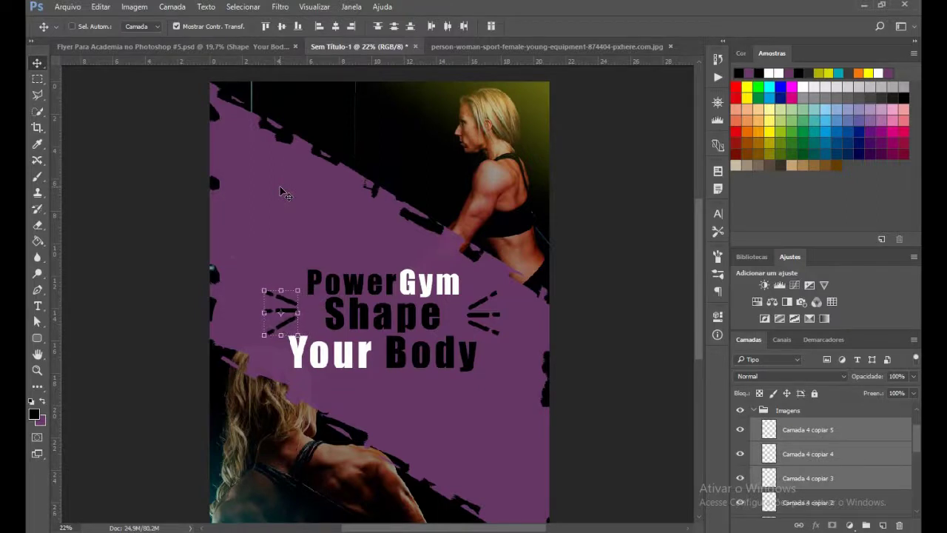
key("shift+Down")
key("a")
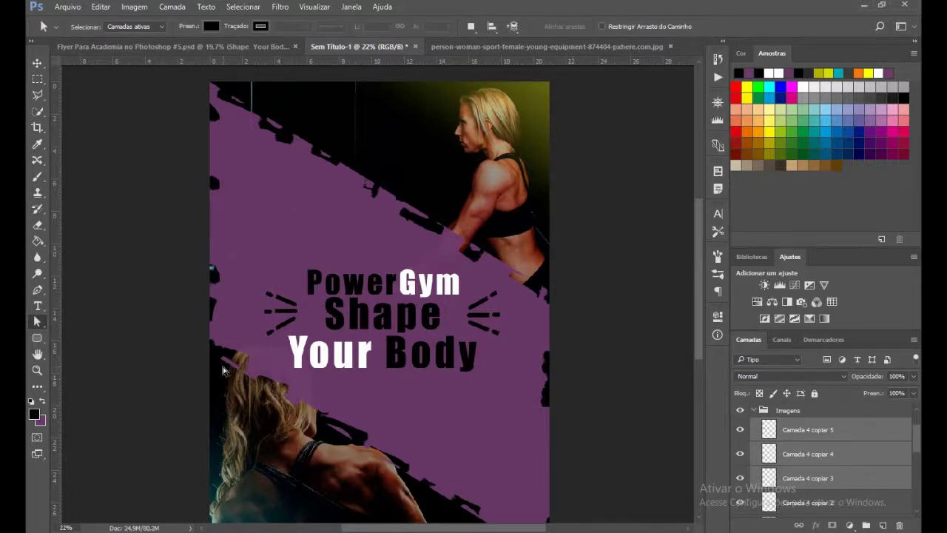
Group the PowerGym and Shape Your Body text layers into a new group renamed Textos.
left_click(119, 45)
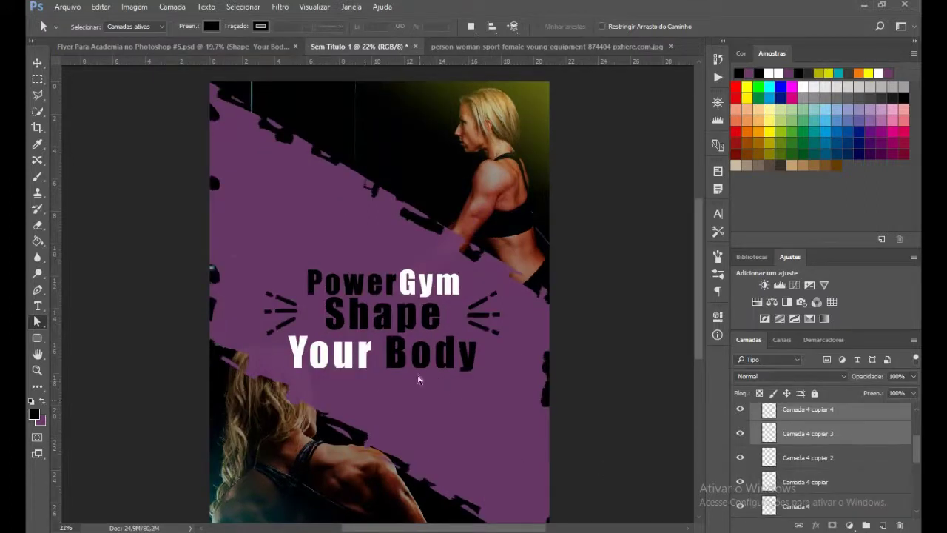
scroll(793, 454, "up", 2)
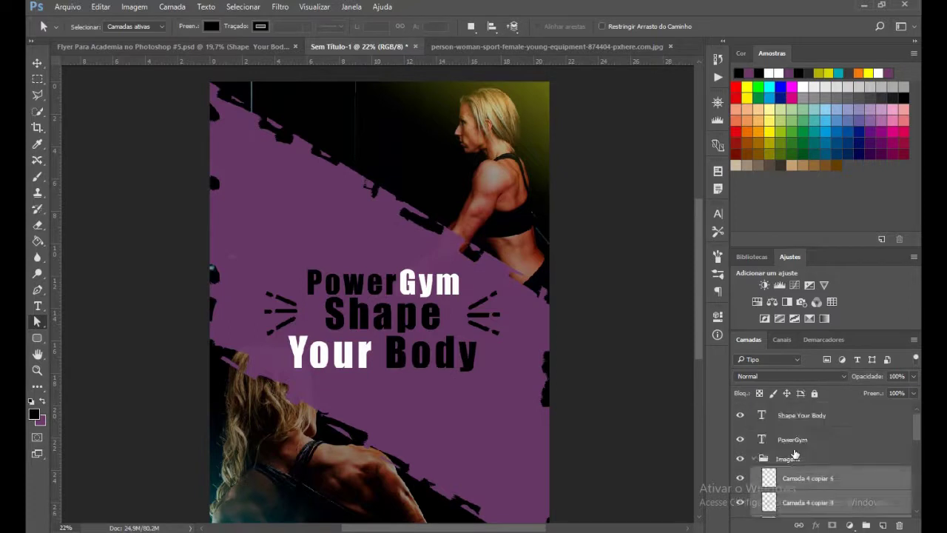
left_click(779, 445)
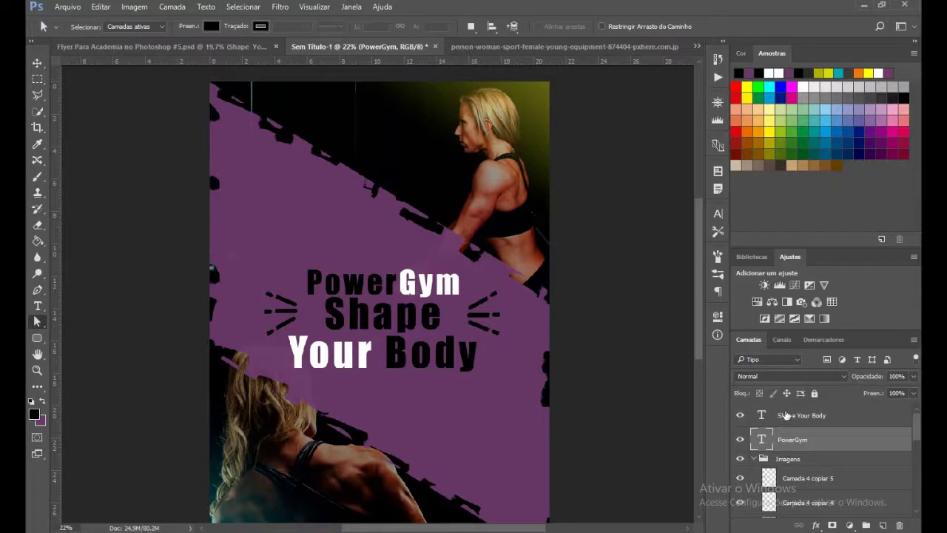
left_click(787, 417, "shift")
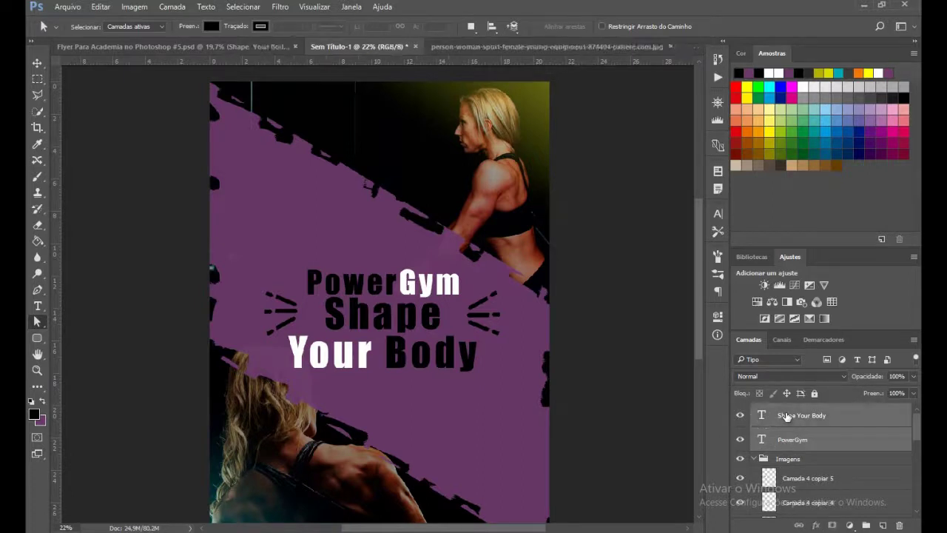
key("ctrl+g")
double_click(787, 413)
type("Textos")
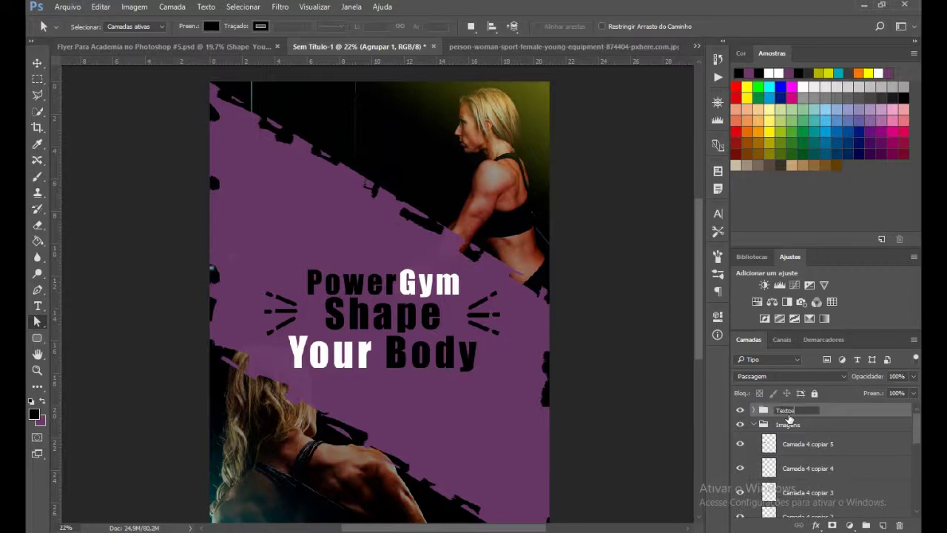
key("Return")
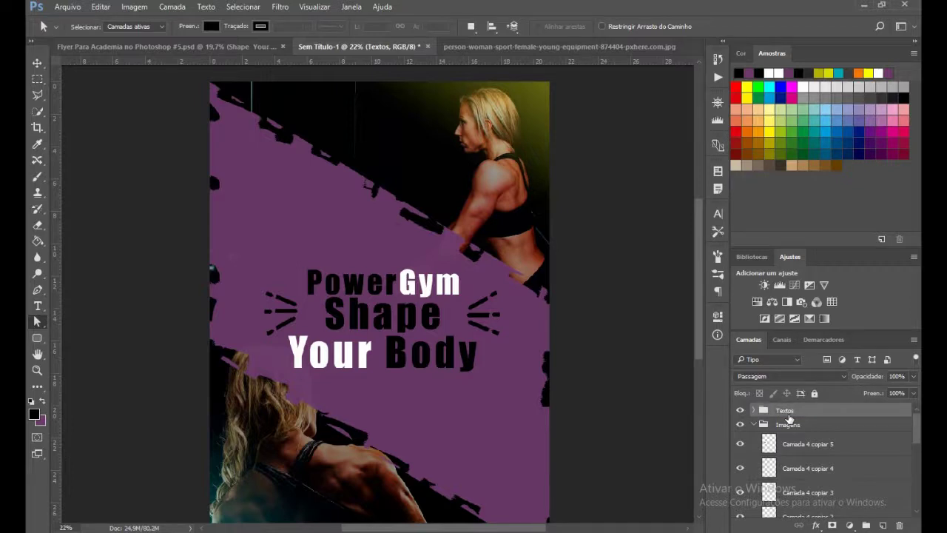
left_click(798, 446)
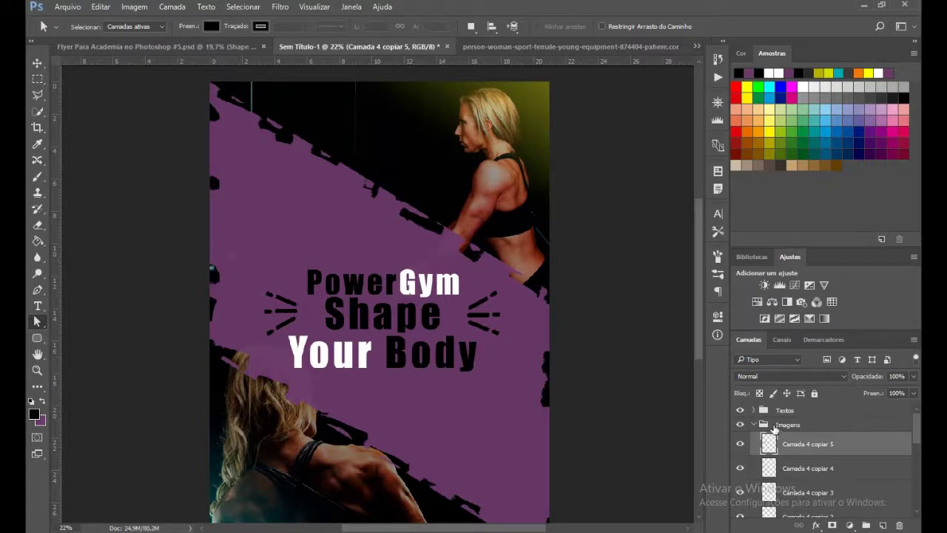
Close the gym photo document without saving changes.
left_click(579, 47)
left_click(669, 46)
left_click(474, 201)
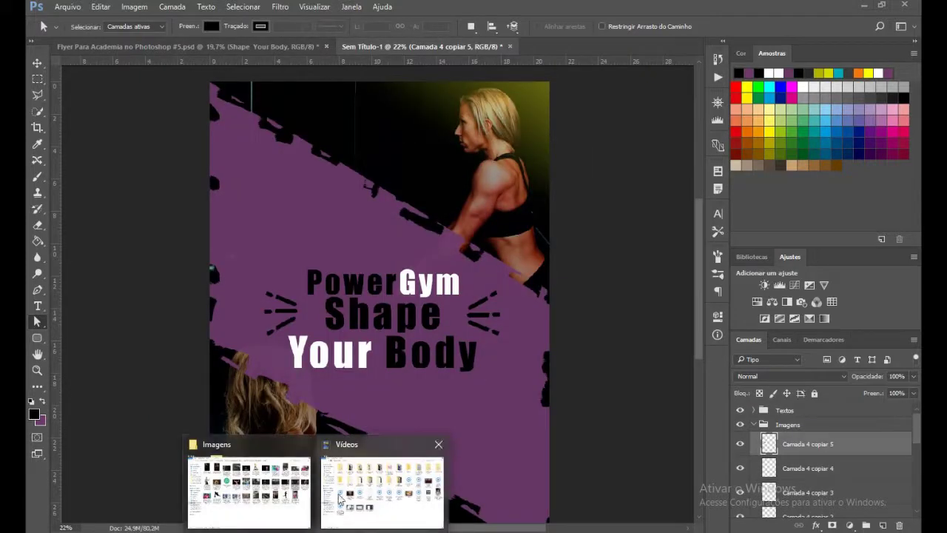
Drag the running-woman silhouette JPG from Imagens into Photoshop, keeping its embedded profile.
left_click(248, 485)
left_click(746, 288)
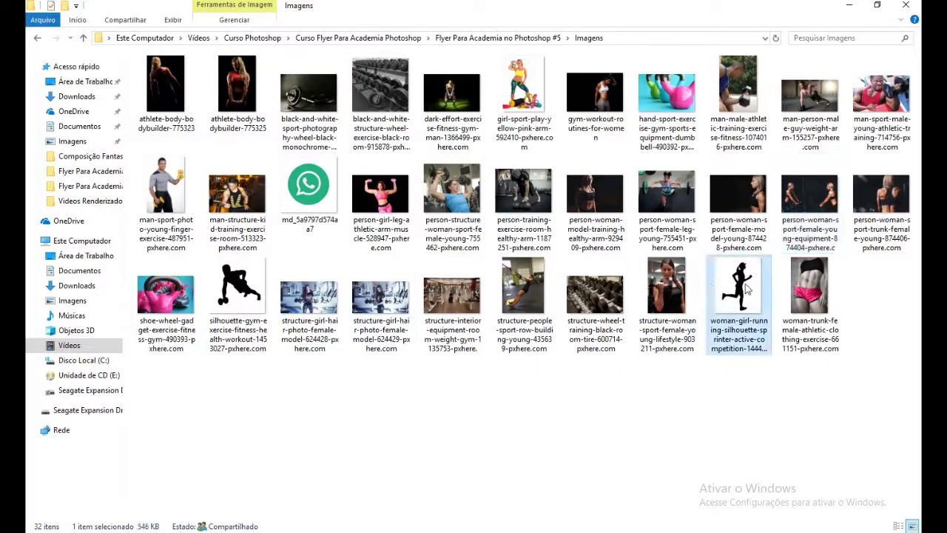
mouse_move(736, 292)
left_mouse_down()
mouse_move(729, 351)
mouse_move(596, 136)
left_mouse_up()
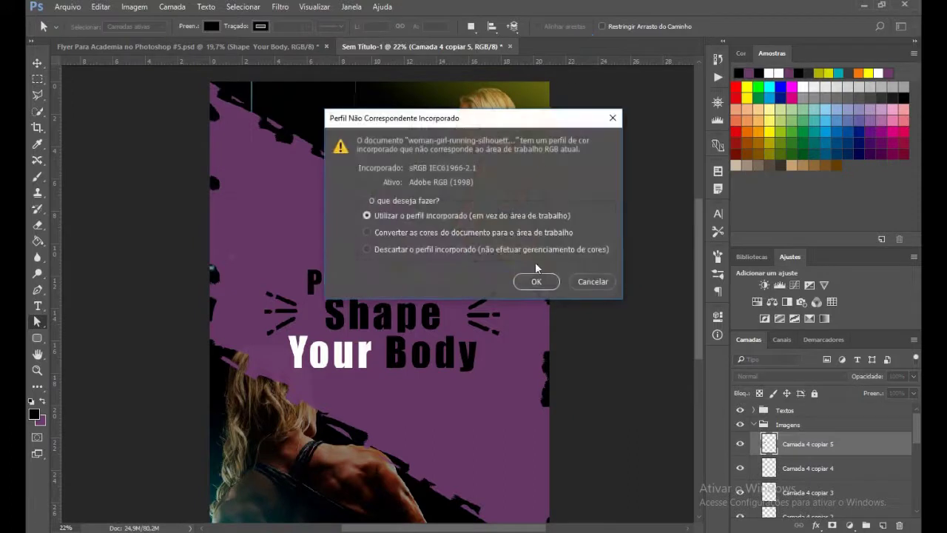
left_click(535, 283)
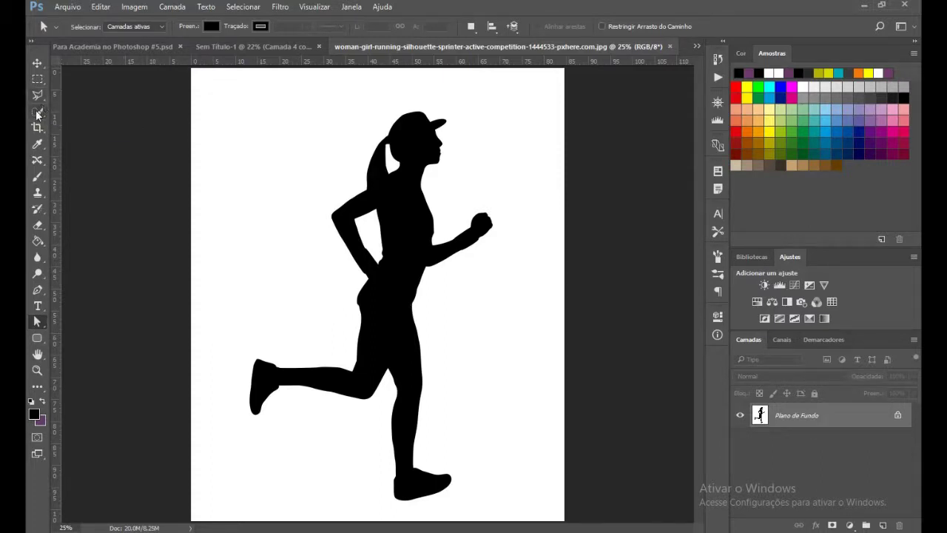
Quick-select the white background and convert the Background layer into Camada 0.
key("w")
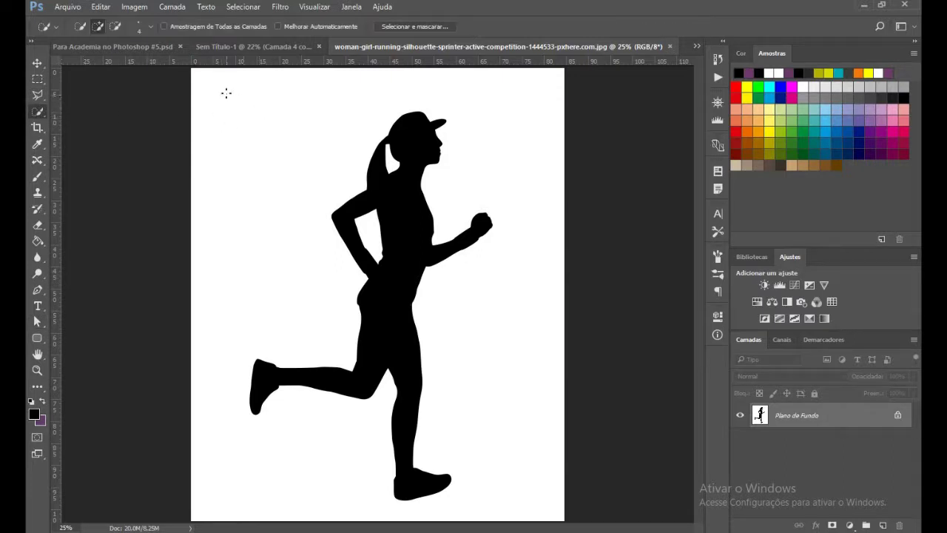
left_click_drag(248, 129, 298, 243)
mouse_move(209, 352)
left_mouse_down()
mouse_move(228, 433)
mouse_move(298, 469)
left_mouse_up()
left_click_drag(510, 495, 548, 339)
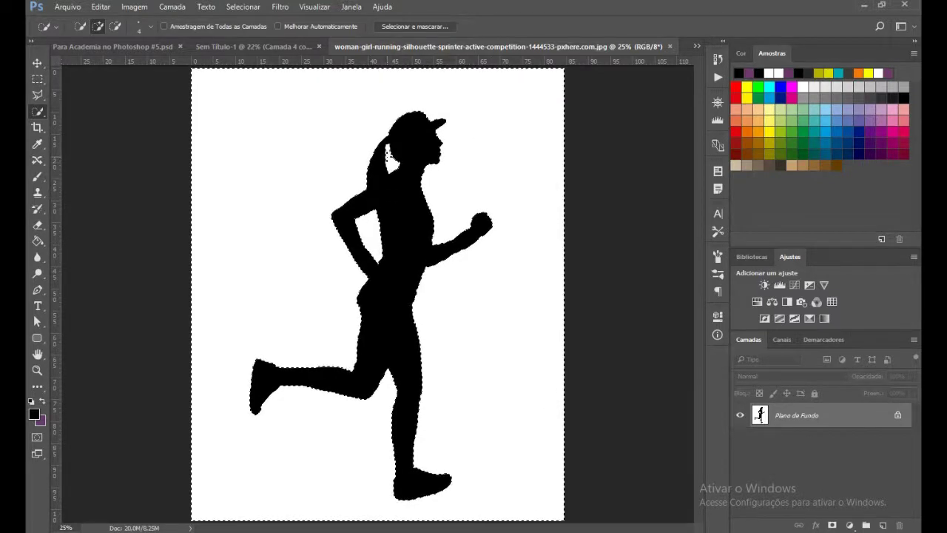
double_click(873, 418)
left_click(476, 165)
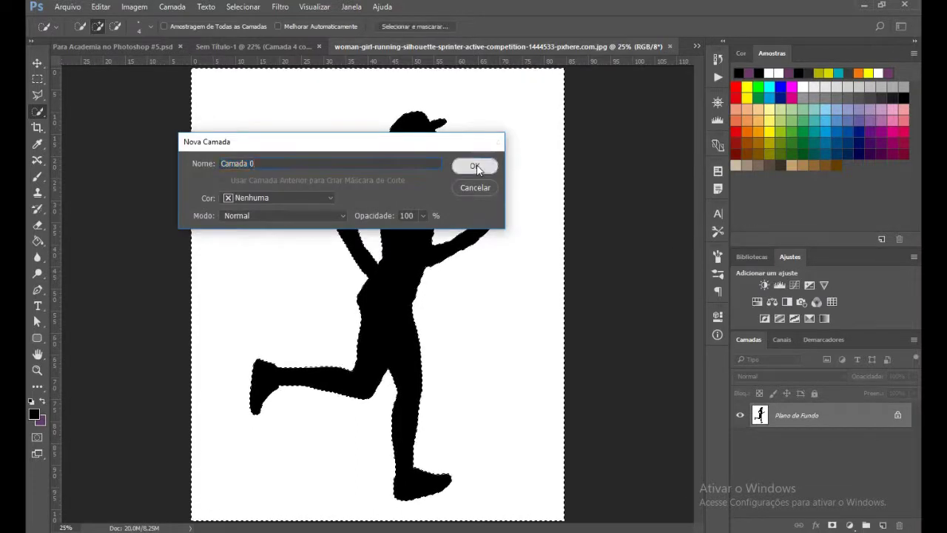
Invert the selection and add a layer mask hiding the white background around the runner.
left_click(834, 525)
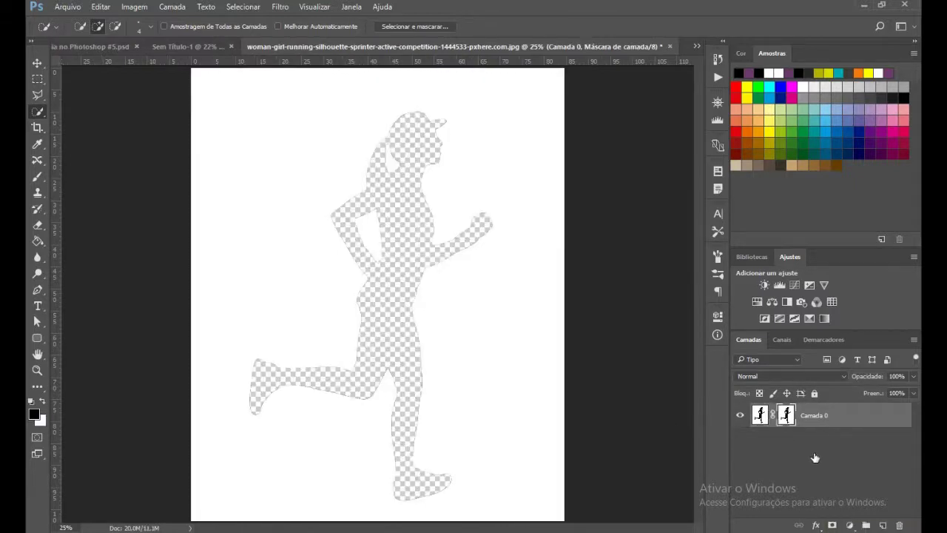
key("ctrl+z")
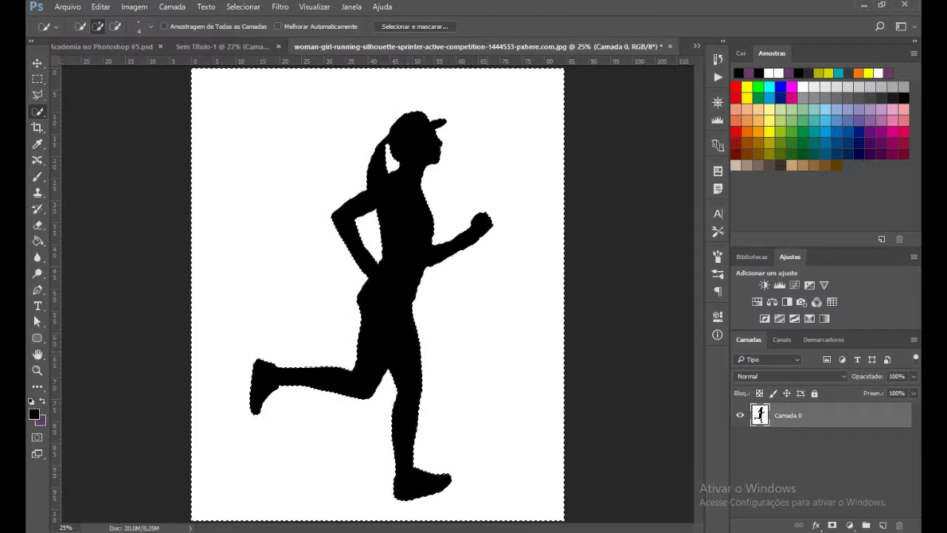
key("ctrl+shift+i")
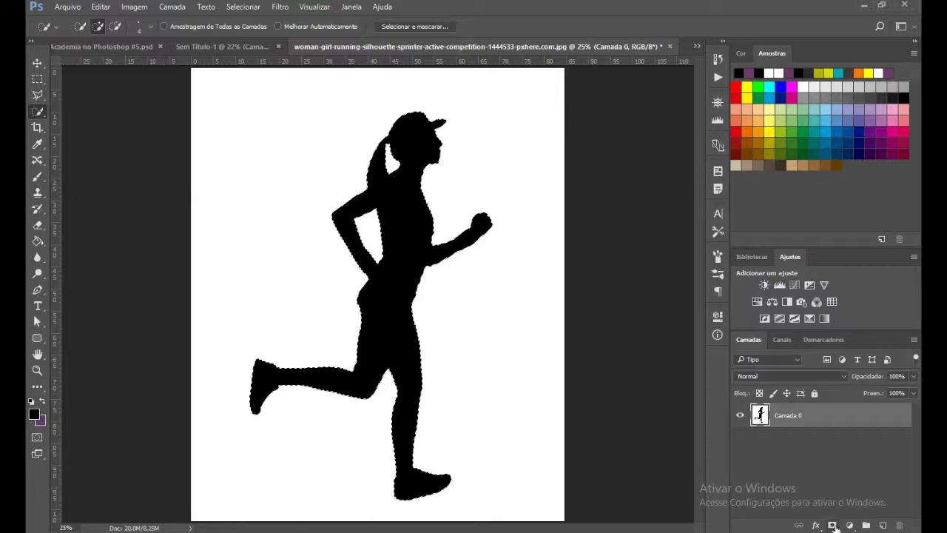
left_click(833, 525)
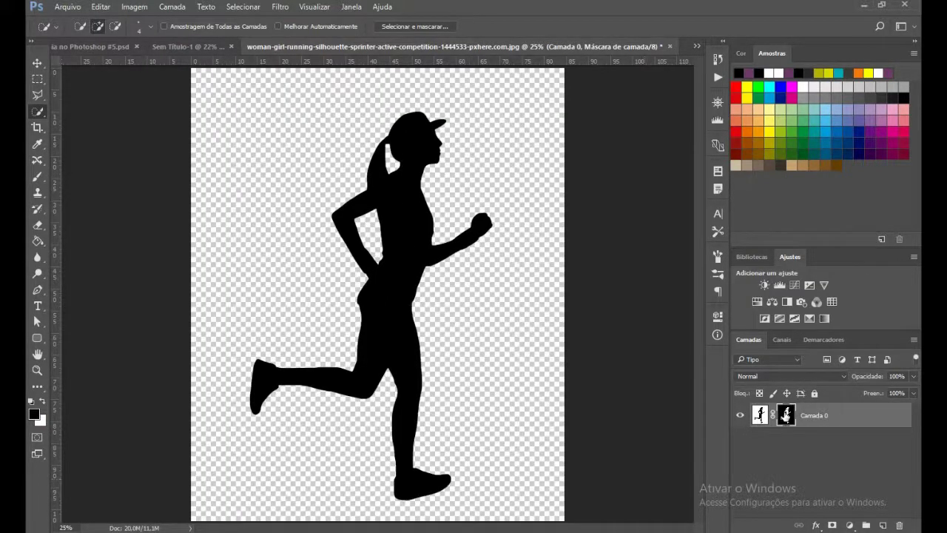
left_click(788, 417, "shift")
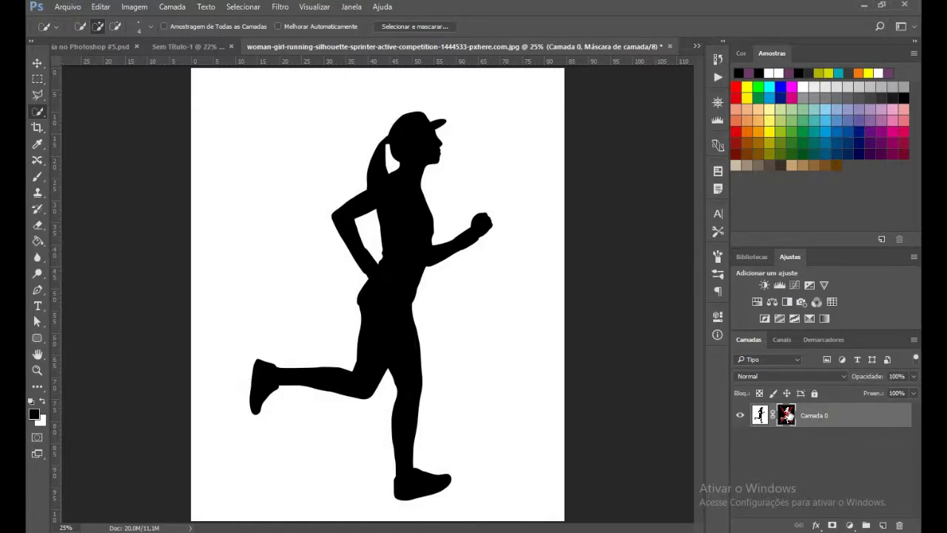
left_click(786, 417, "shift")
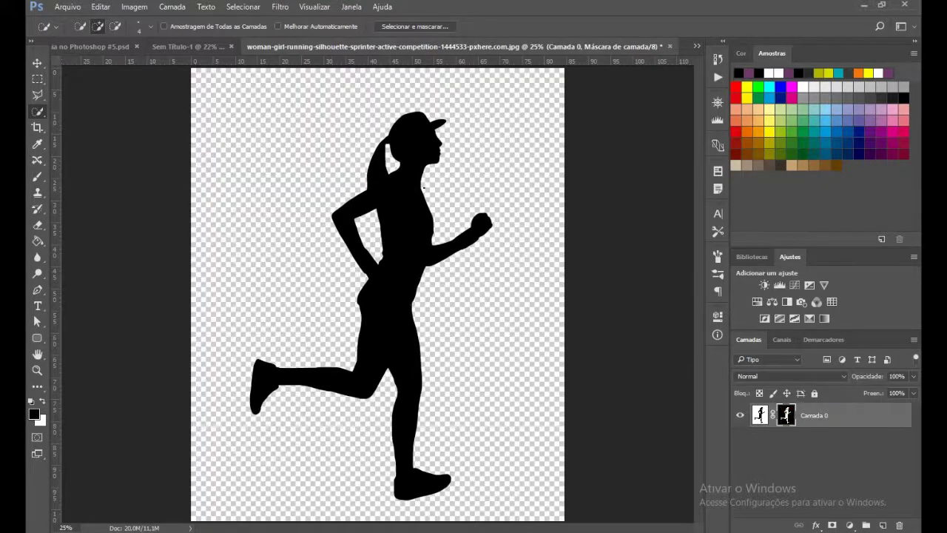
left_click(37, 64)
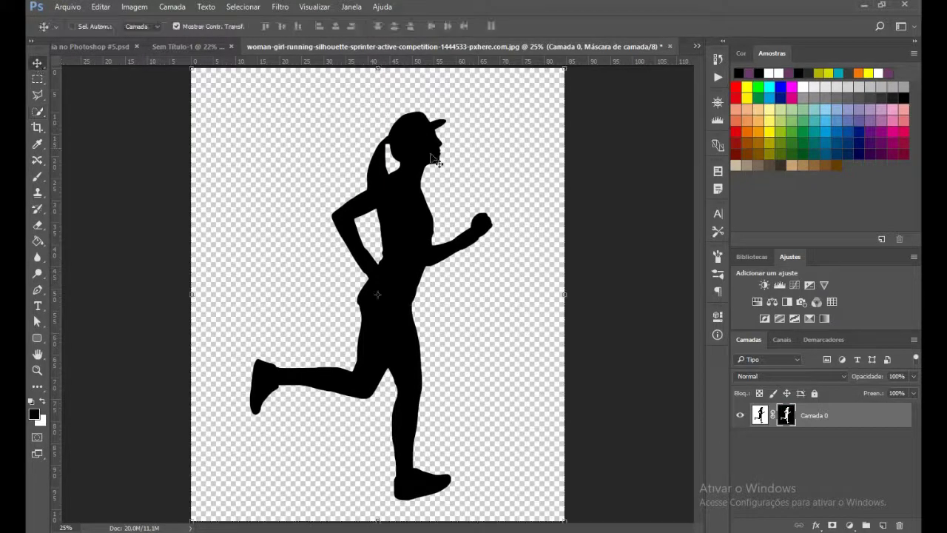
Drop the masked runner into the flyer, converting colours, and scale it to about 23%.
mouse_move(407, 220)
left_mouse_down()
mouse_move(212, 89)
mouse_move(297, 148)
left_mouse_up()
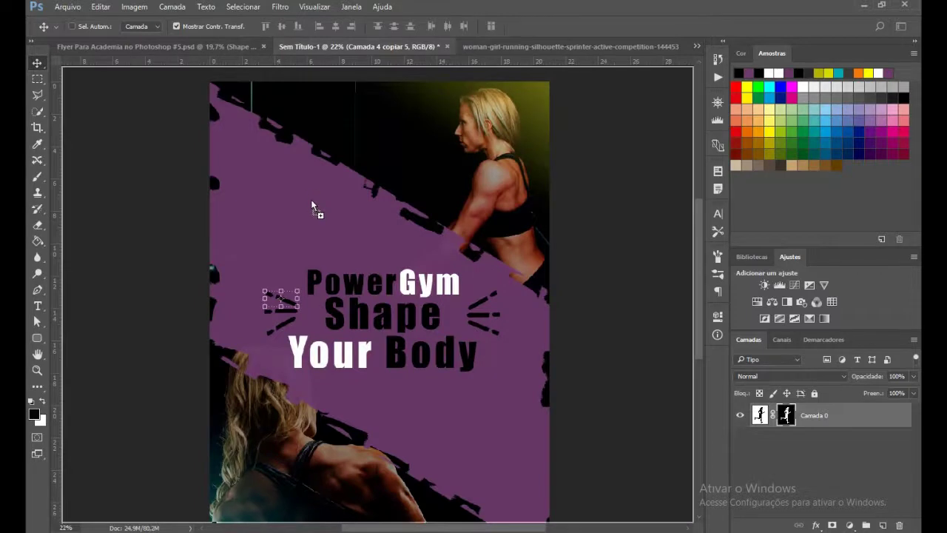
left_click_drag(312, 207, 312, 207)
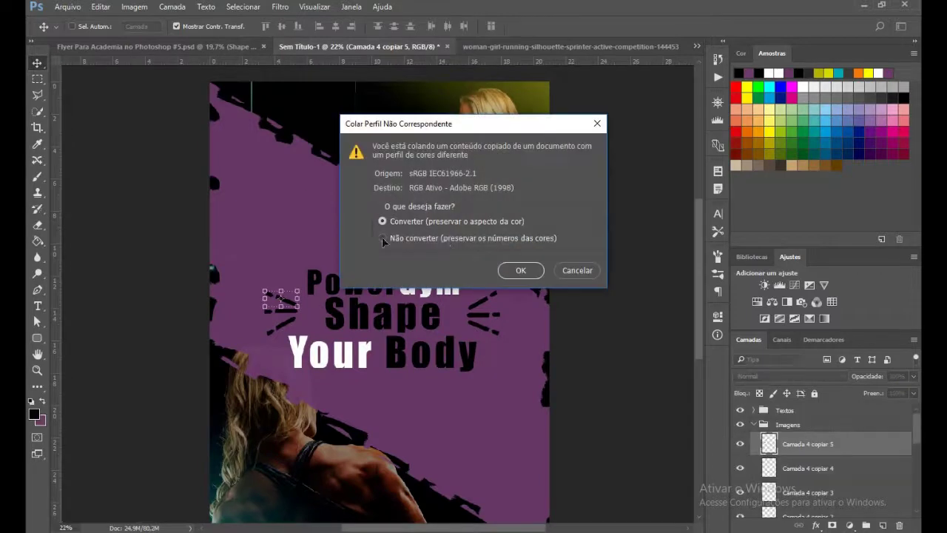
left_click(520, 269)
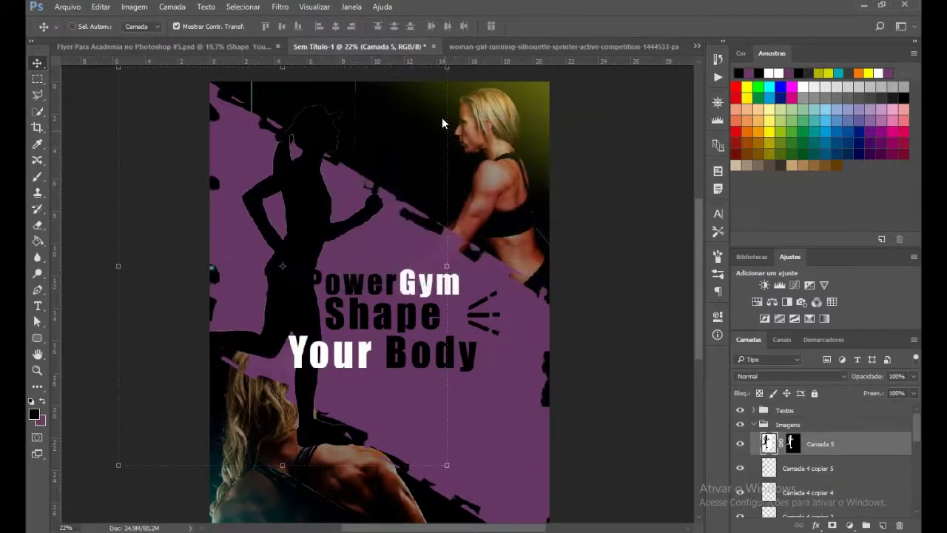
left_click(446, 69)
mouse_move(446, 68)
left_mouse_down()
mouse_move(294, 236)
mouse_move(295, 158)
left_mouse_up()
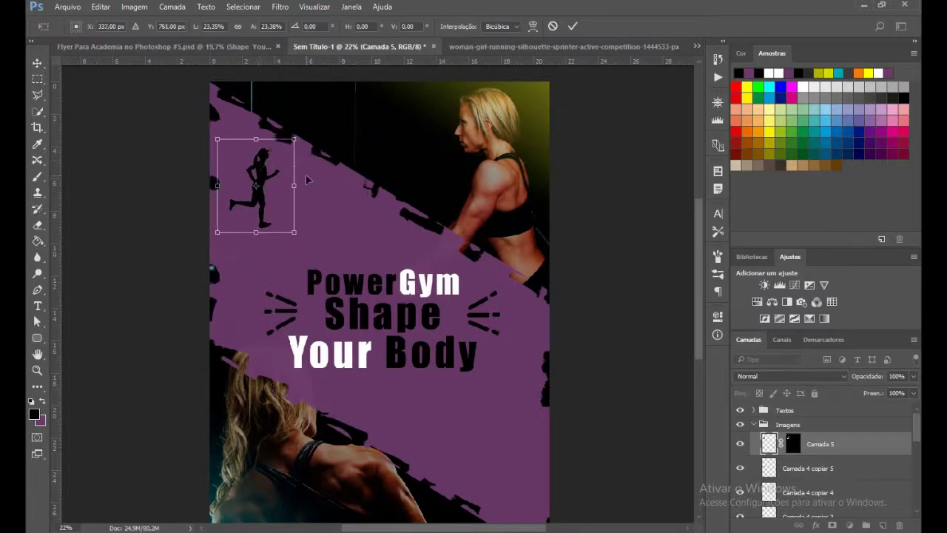
key("Return")
Scroll through the layers to locate the runner's new Camada 5 layer.
scroll(282, 194, "up", 1)
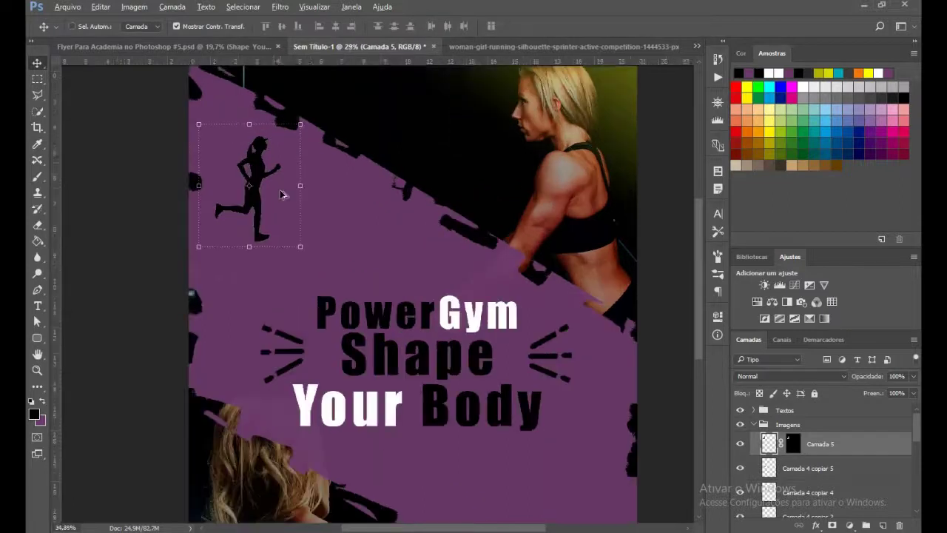
scroll(281, 194, "up", 2)
scroll(281, 195, "up", 1)
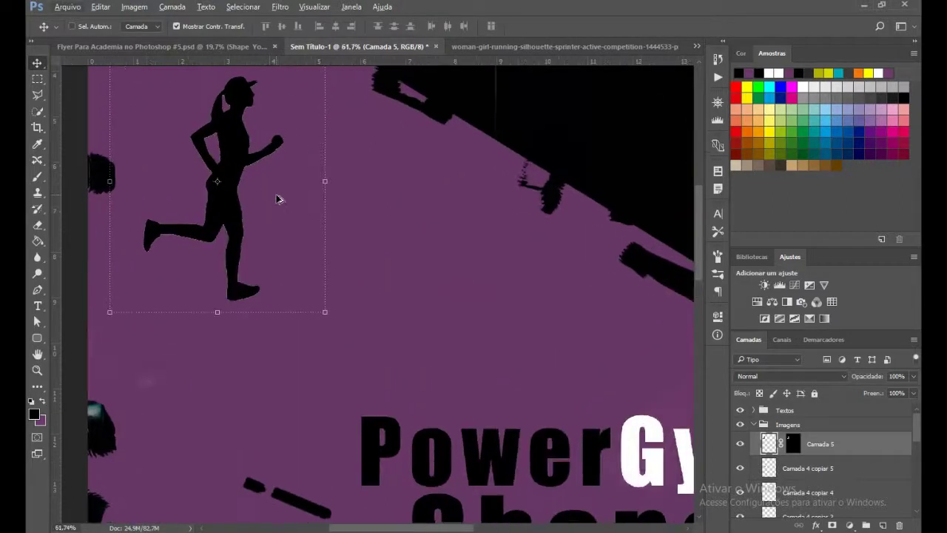
scroll(279, 197, "up", 1)
scroll(279, 197, "up", 1)
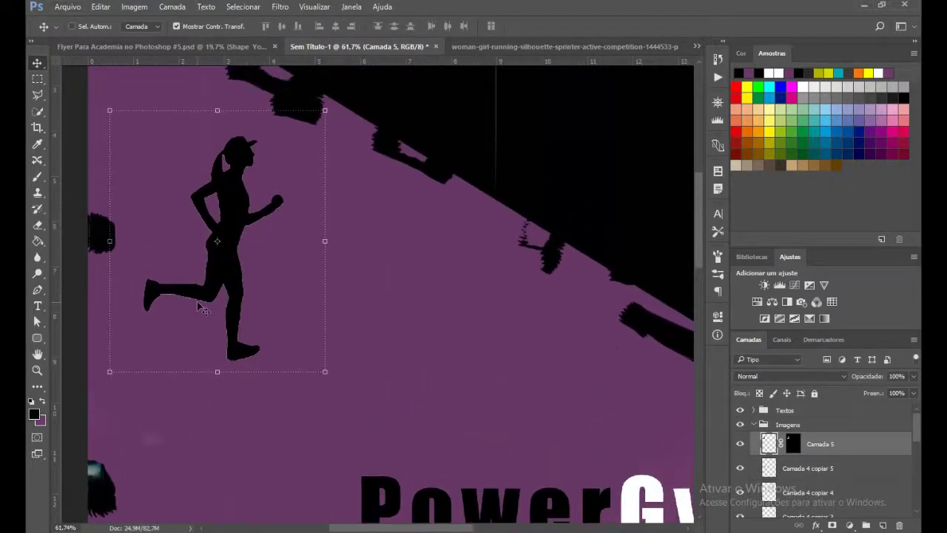
scroll(201, 304, "up", 1)
scroll(200, 302, "up", 2)
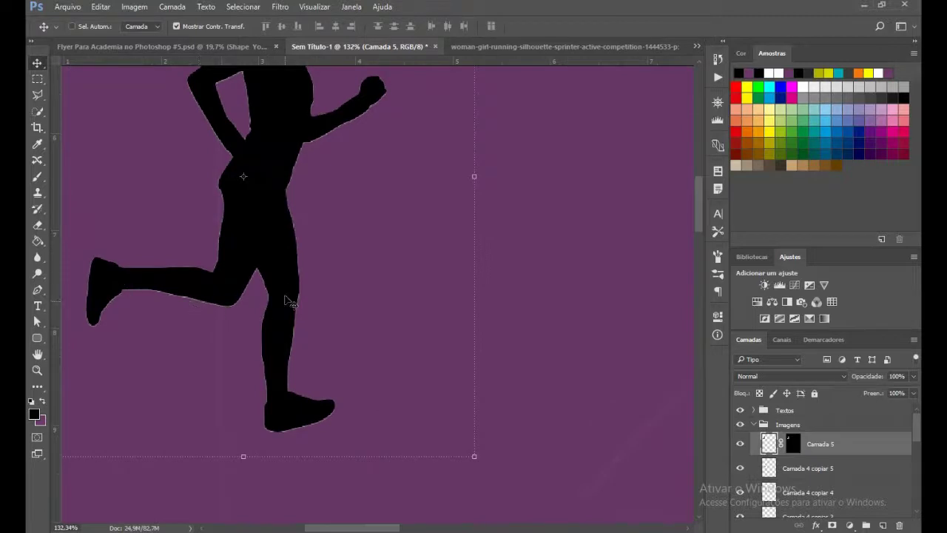
scroll(286, 285, "down", 1)
scroll(285, 283, "down", 2)
scroll(286, 281, "down", 1)
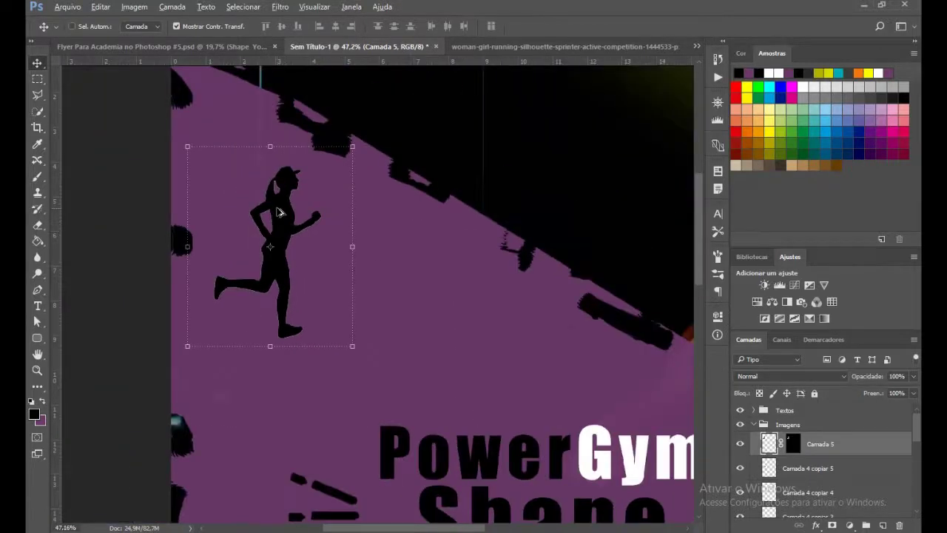
scroll(282, 213, "up", 1)
scroll(307, 262, "down", 1)
scroll(307, 262, "down", 1)
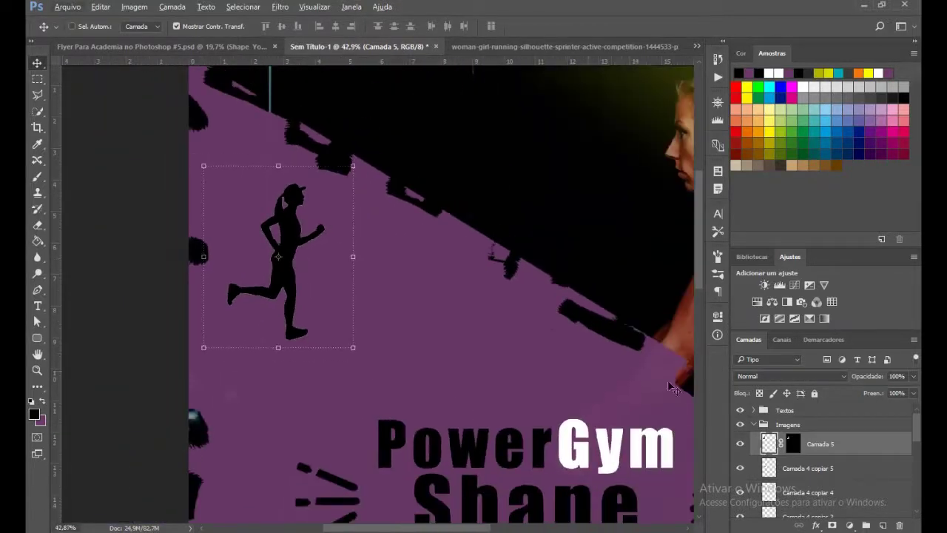
key("ctrl")
Load the runner layer as a selection and set up a soft round 175 px brush.
left_click(769, 444, "ctrl")
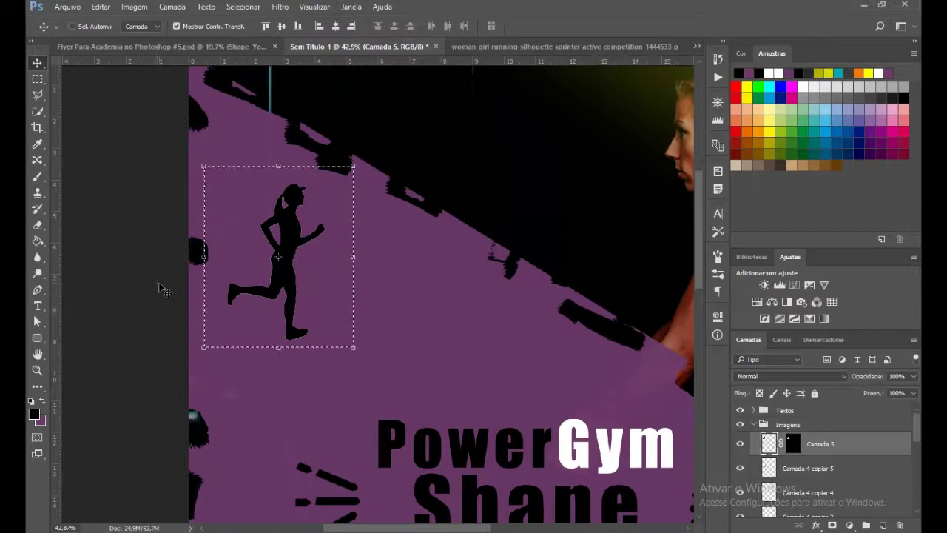
key("b")
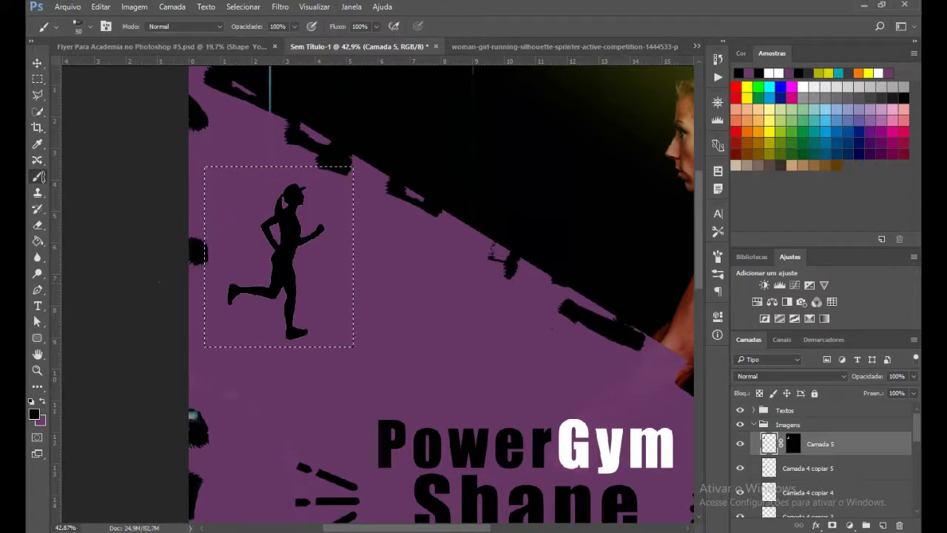
left_click(90, 27)
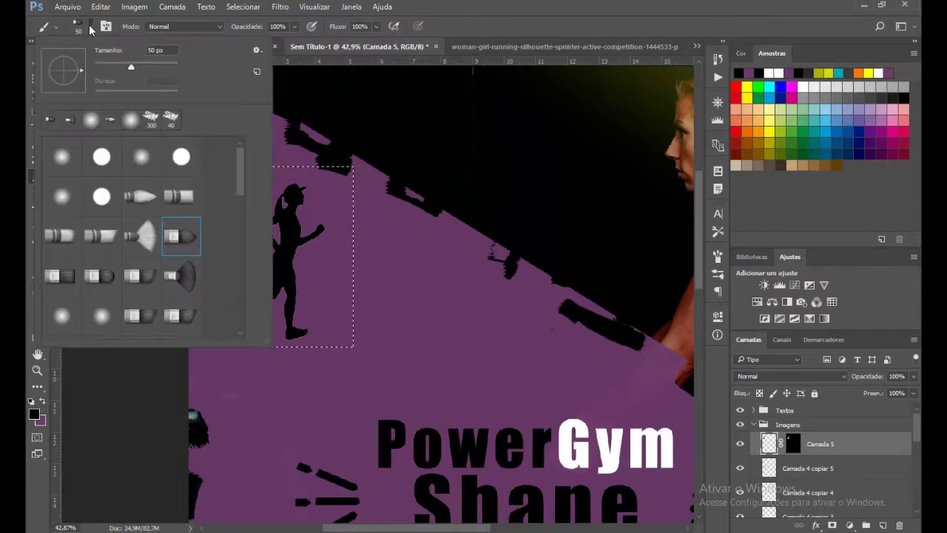
left_click(63, 156)
key("Return")
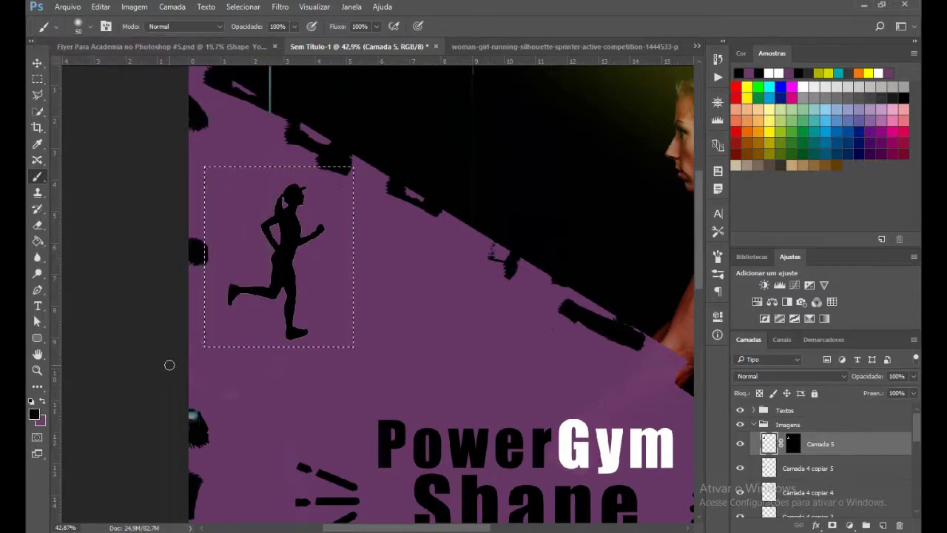
key("bracketright")
key("bracketright")
key("bracketright")
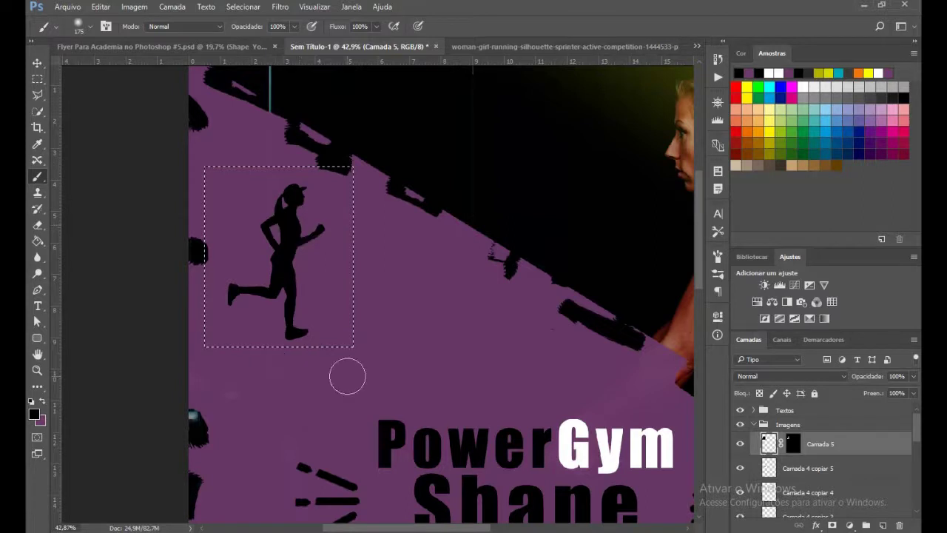
Deselect and nudge the runner silhouette slightly lower on the purple band.
key("ctrl+d")
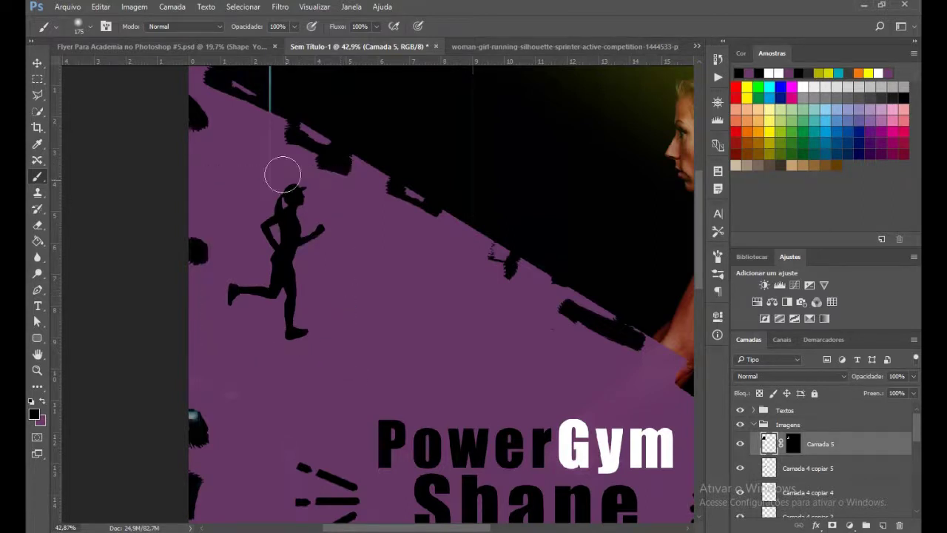
scroll(499, 340, "down", 2)
scroll(501, 334, "down", 2)
scroll(499, 335, "down", 2)
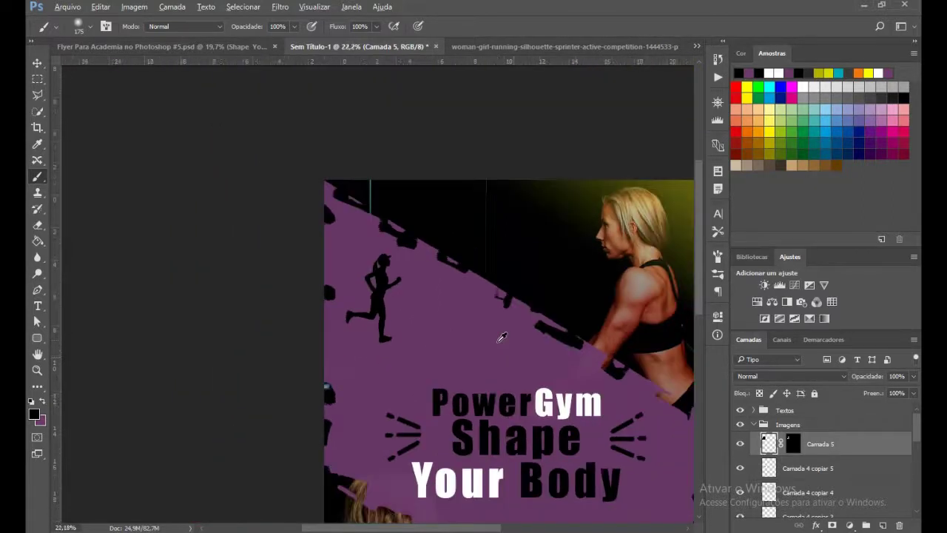
scroll(483, 337, "down", 1)
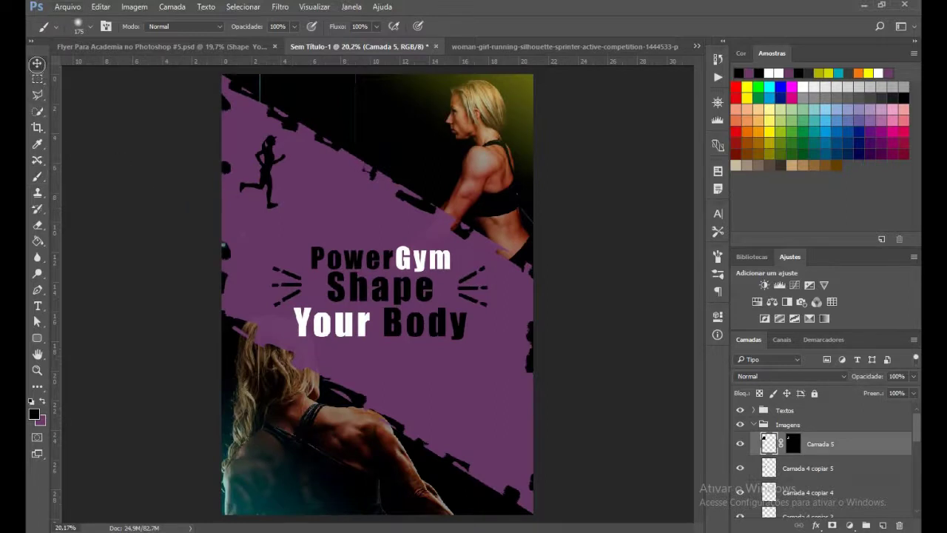
left_click(37, 63)
key("shift+Down")
key("shift+Down")
key("shift+Down")
key("shift+Down")
key("shift+Down")
key("shift+Down")
key("shift+Down")
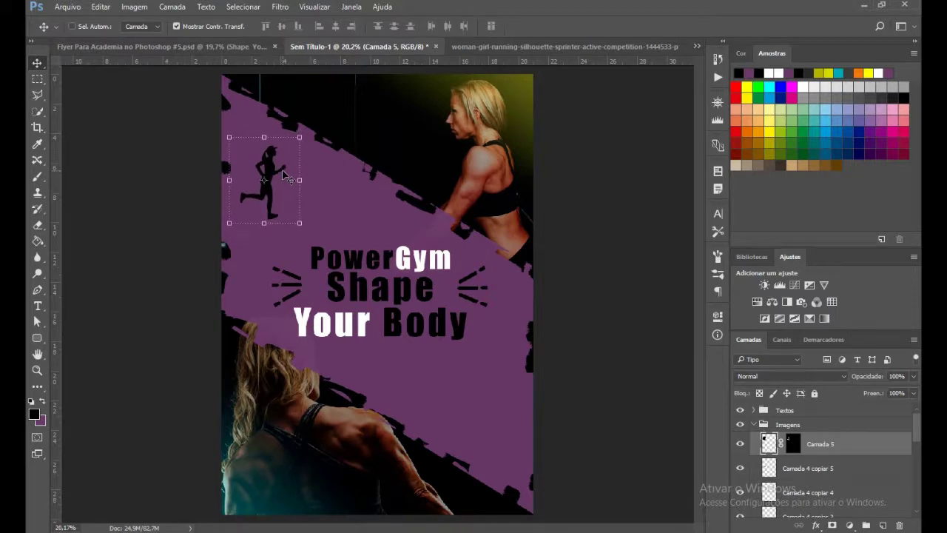
Open the silhouette-gym push-up JPG from Imagens in Photoshop, keeping its embedded profile.
key("a")
key("alt+Tab")
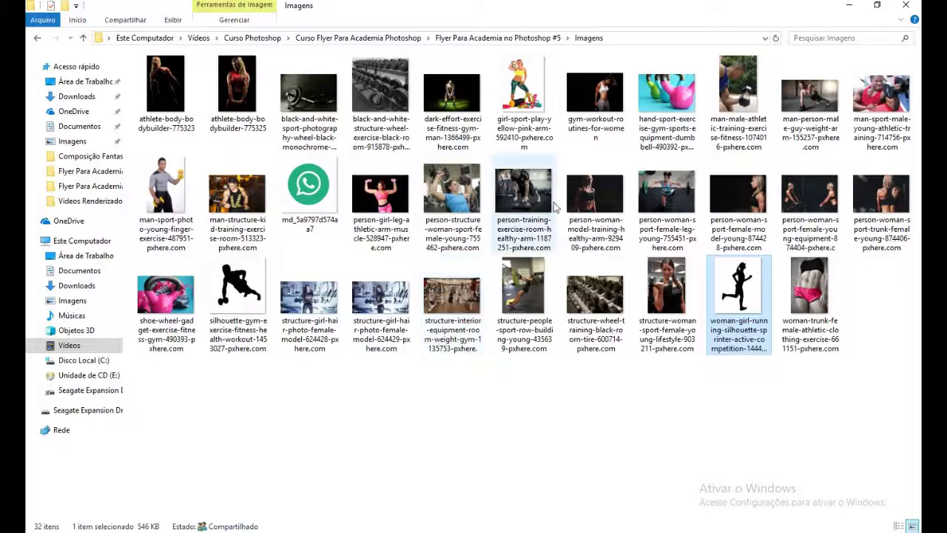
left_click(231, 302)
left_click_drag(244, 292, 527, 518)
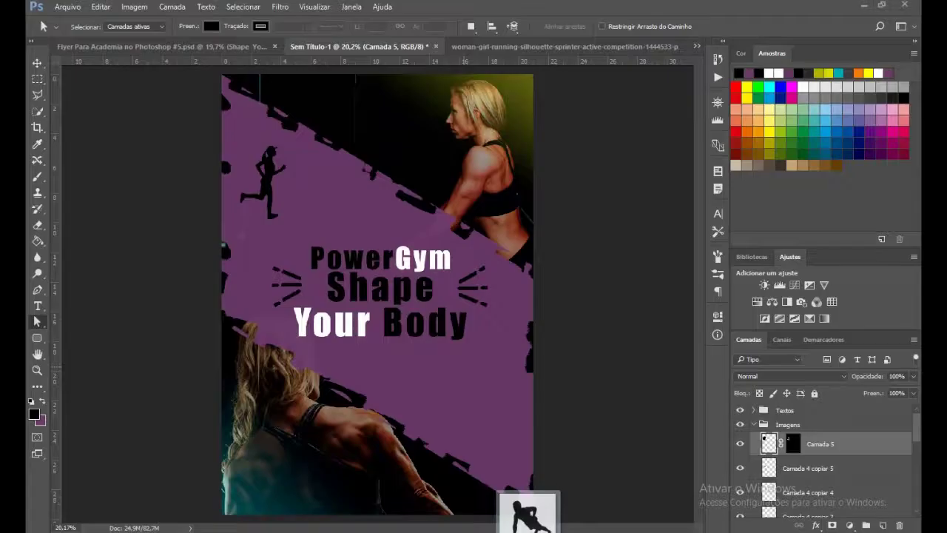
left_click_drag(527, 510, 682, 43)
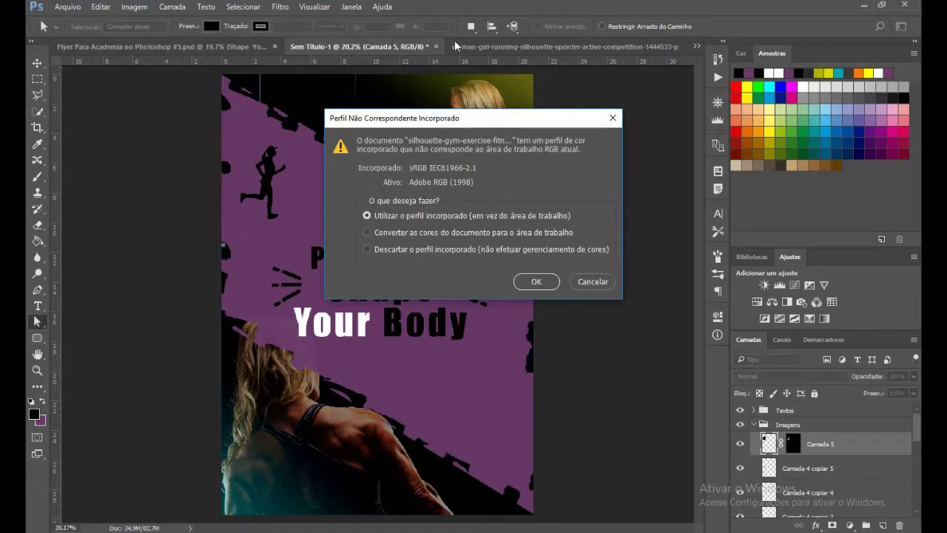
left_click(536, 282)
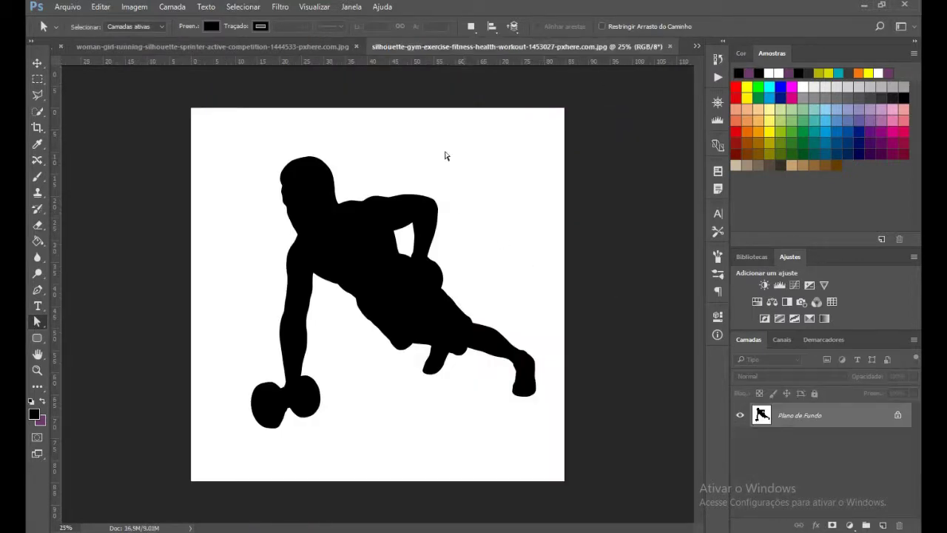
Close the running-woman image without saving changes.
left_click(293, 47)
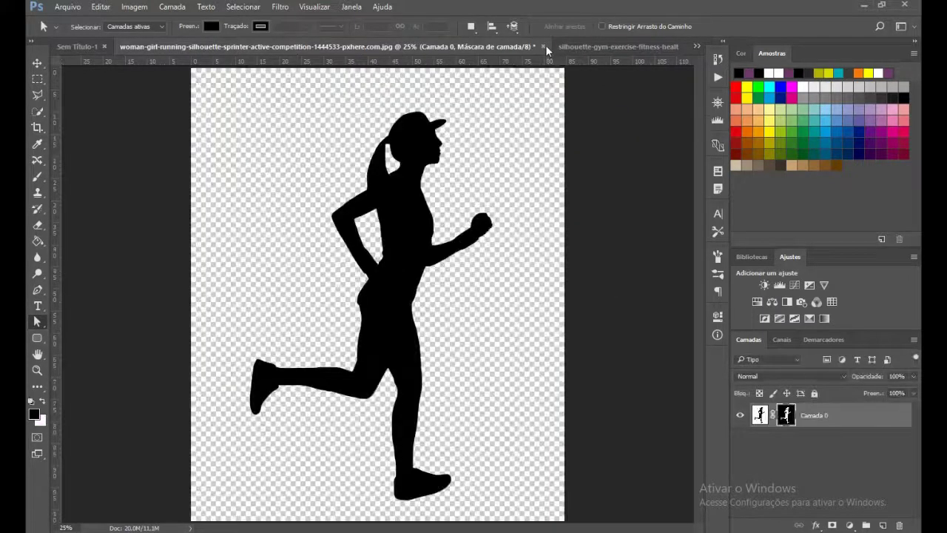
left_click(543, 46)
left_click(481, 202)
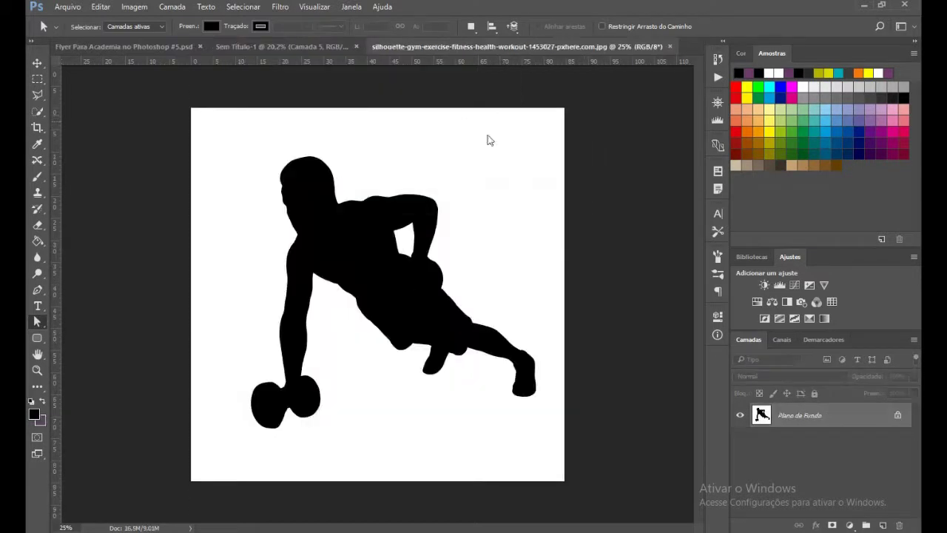
Convert the push-up image's background to Camada 0 and mask away the white around the figure.
double_click(836, 419)
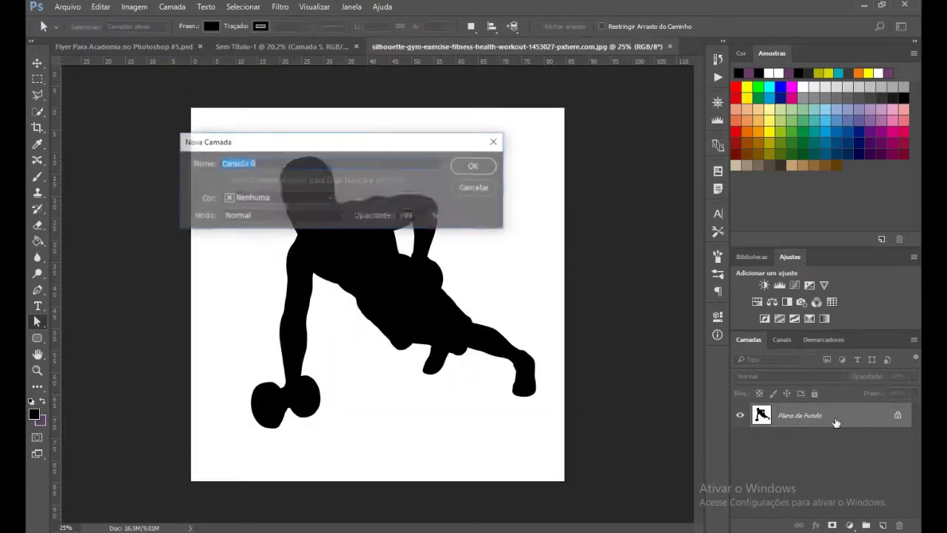
left_click(484, 167)
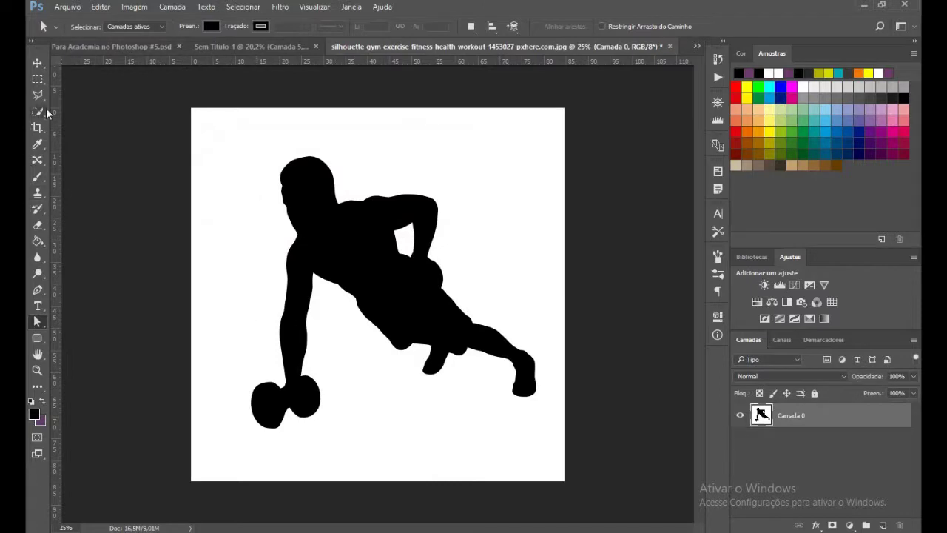
key("w")
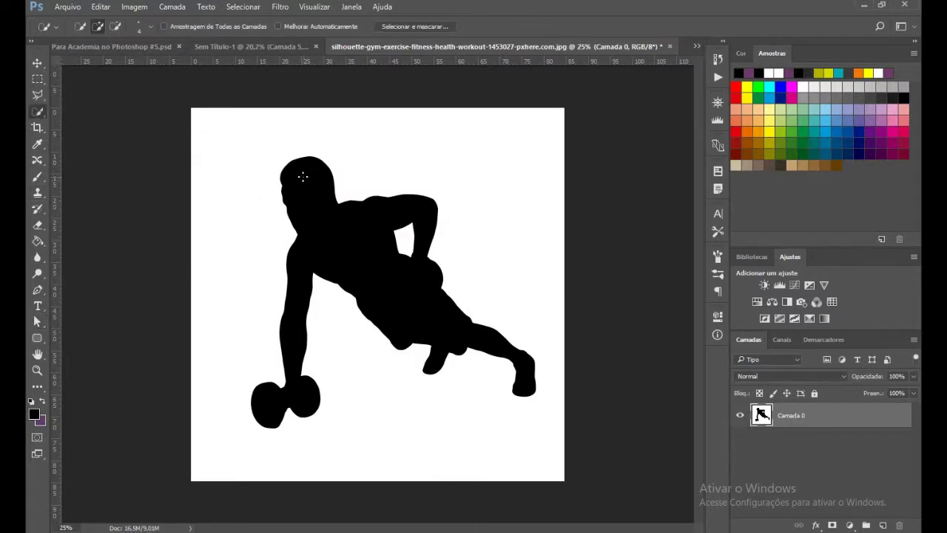
left_click(377, 251)
left_click(832, 525)
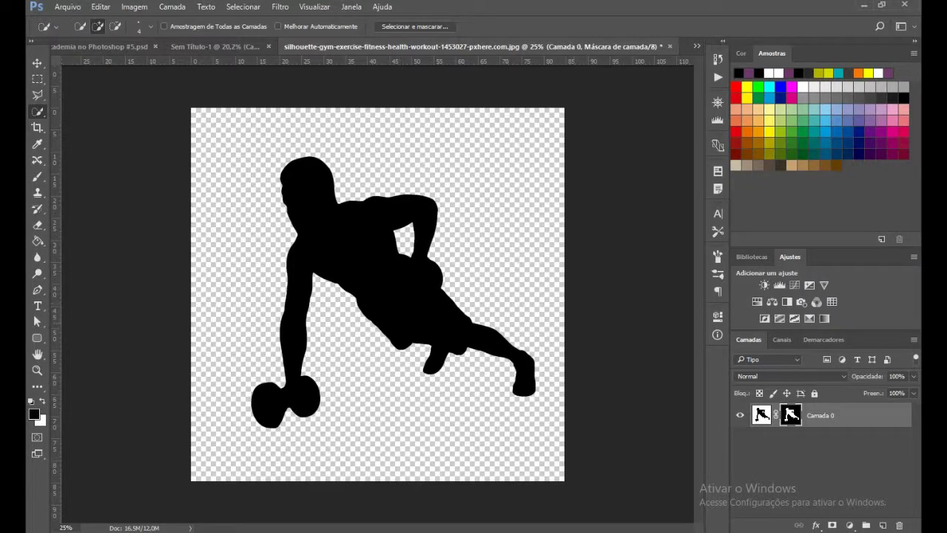
left_click(37, 63)
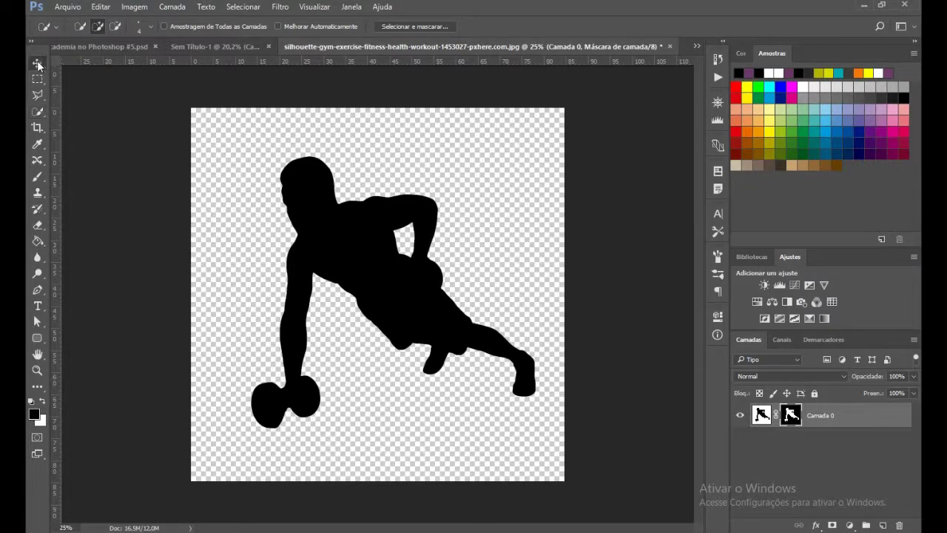
Paste the push-up silhouette into the flyer, scaled to about 29% on the band's lower right.
mouse_move(372, 260)
left_mouse_down()
mouse_move(250, 65)
mouse_move(482, 394)
left_mouse_up()
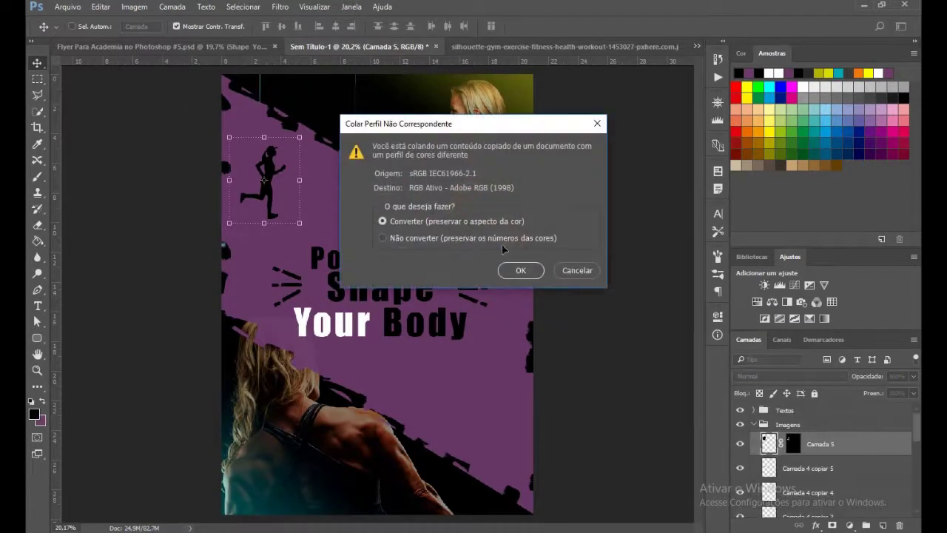
left_click(520, 271)
left_click(638, 276)
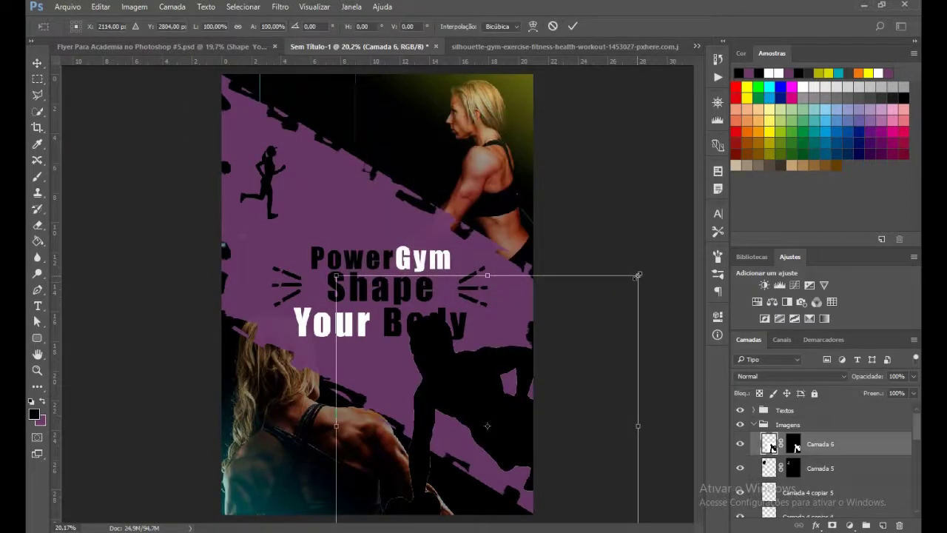
left_click_drag(638, 275, 524, 366)
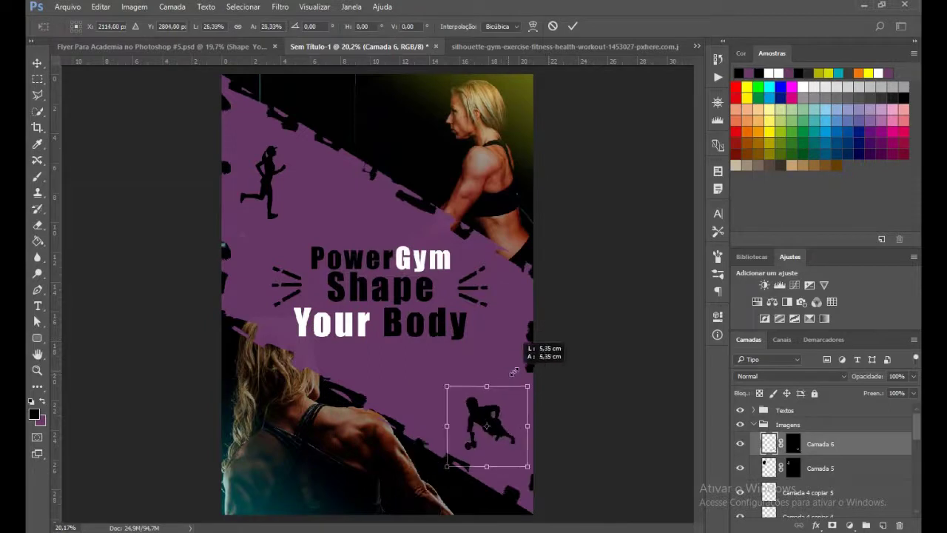
left_click_drag(524, 367, 526, 386)
left_click_drag(496, 420, 495, 410)
key("Return")
scroll(482, 412, "up", 1)
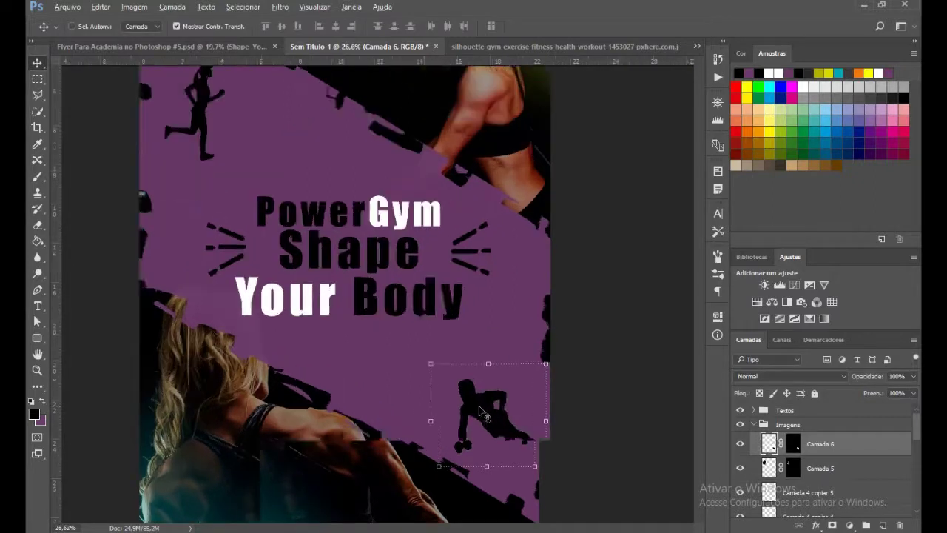
scroll(480, 411, "up", 1)
scroll(382, 277, "down", 1)
scroll(402, 289, "down", 1)
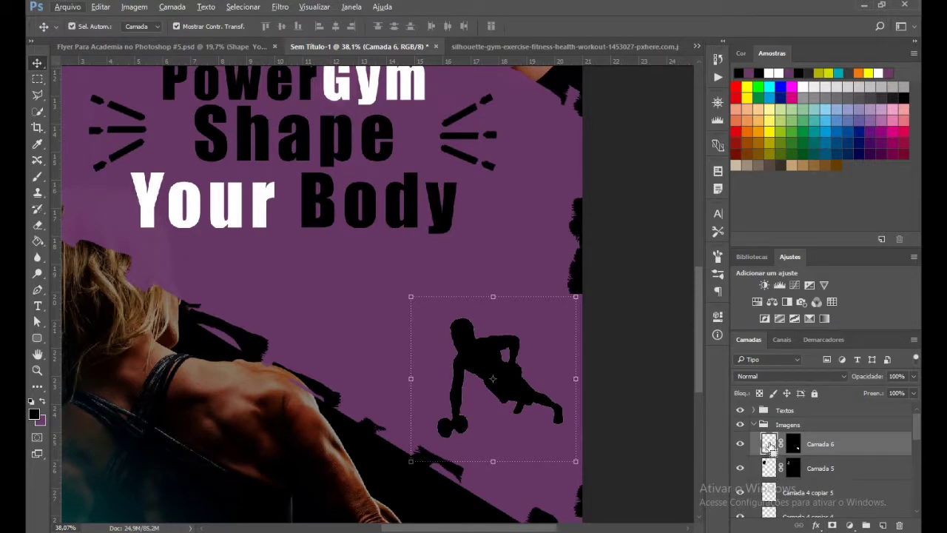
left_click(769, 444, "ctrl")
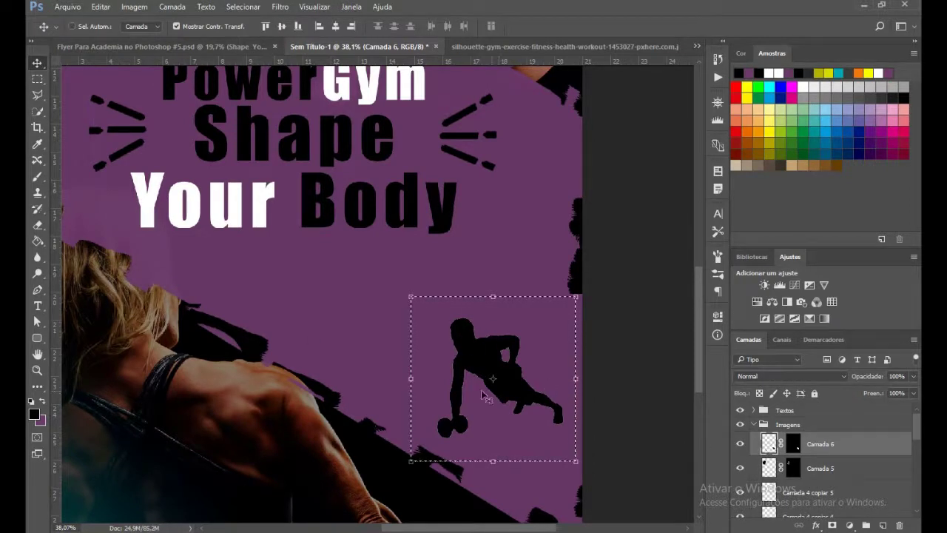
Fill the selected push-up silhouette with a white foreground colour, then deselect.
key("b")
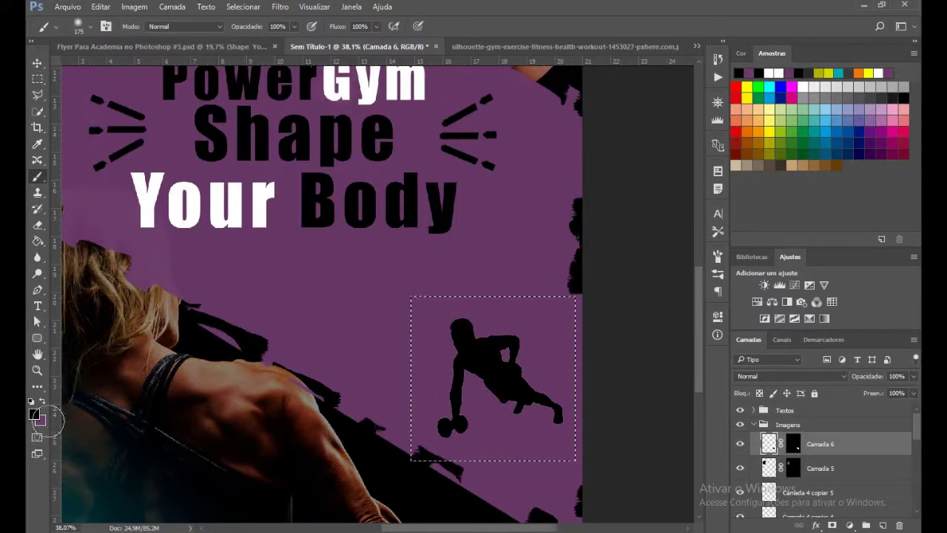
left_click(34, 415)
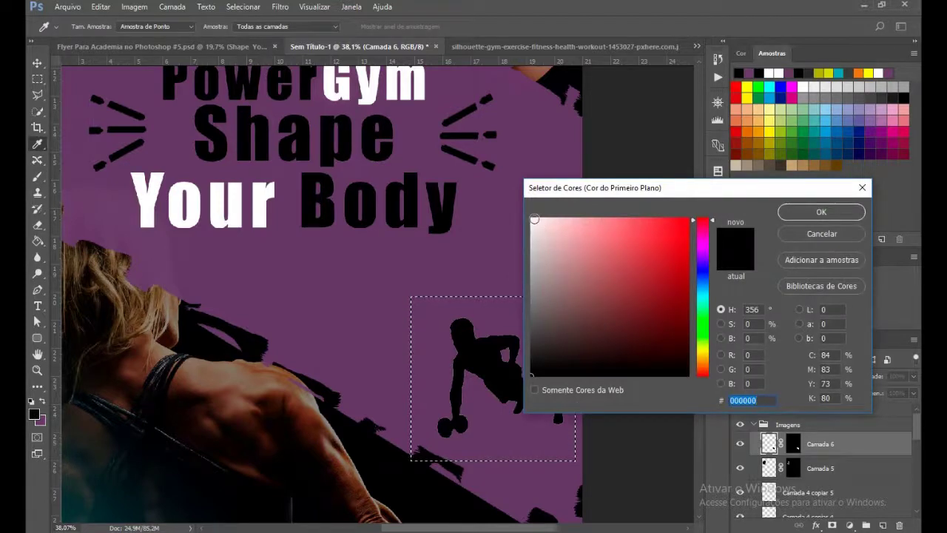
left_click(532, 218)
left_click(790, 219)
mouse_move(460, 307)
left_mouse_down()
mouse_move(447, 383)
mouse_move(555, 418)
left_mouse_up()
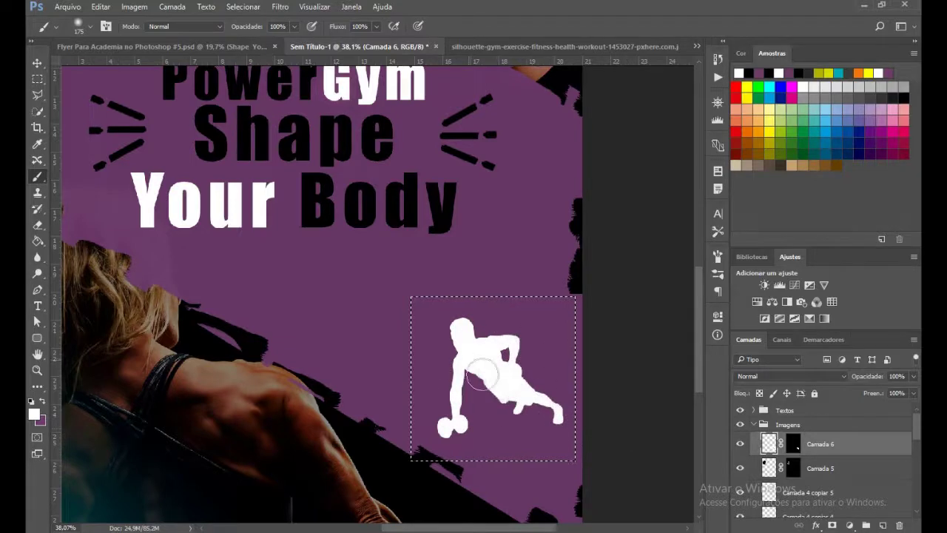
key("ctrl+i")
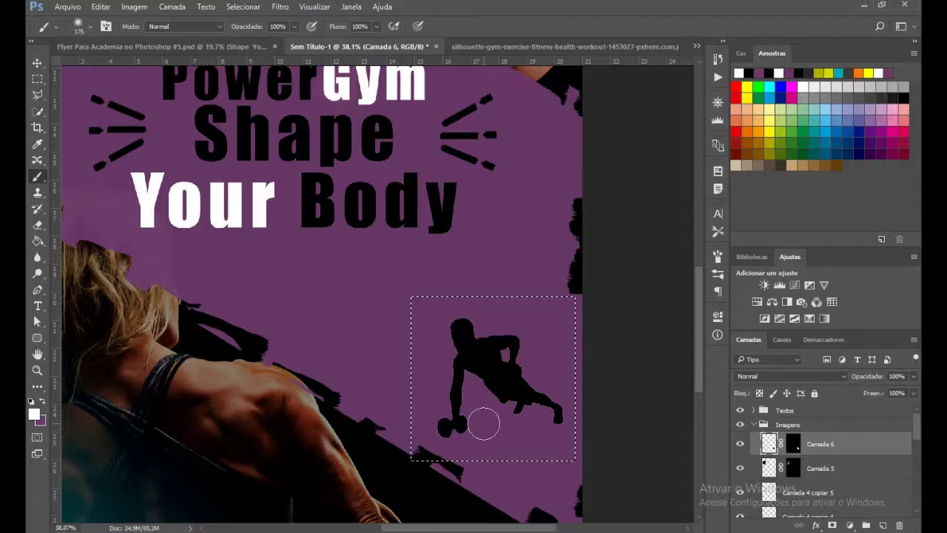
key("ctrl+i")
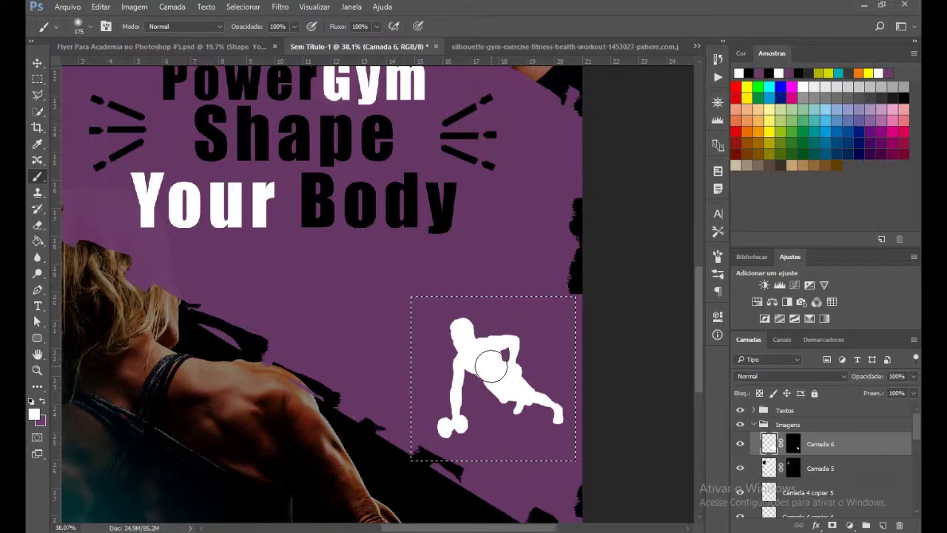
key("ctrl+d")
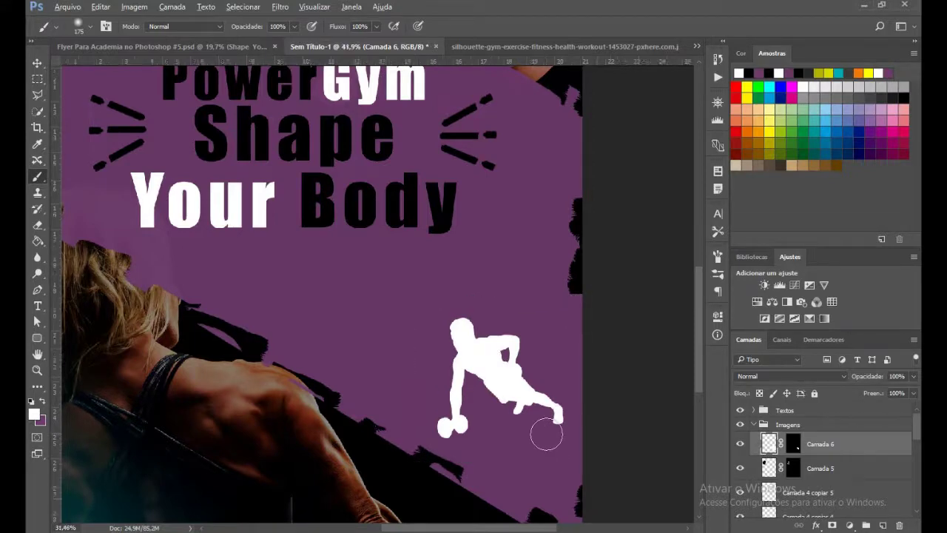
scroll(546, 433, "down", 5)
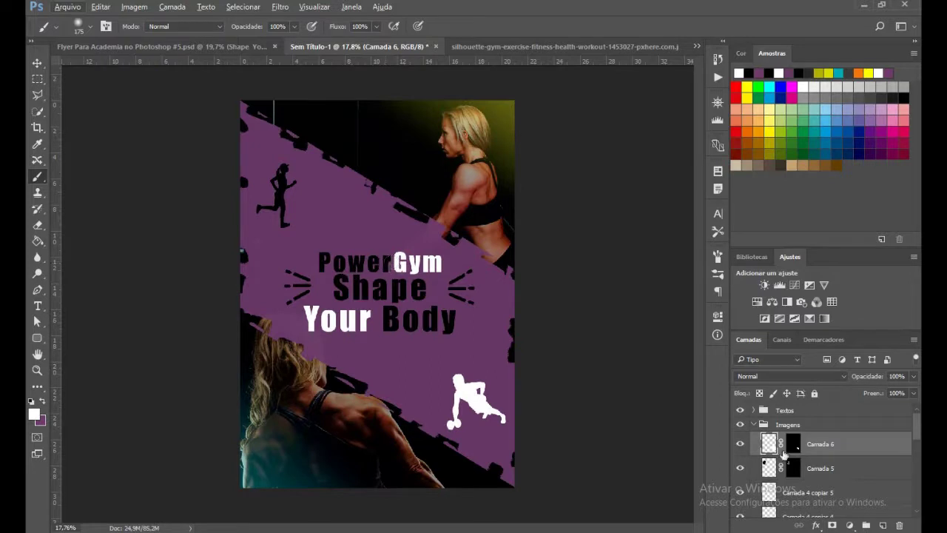
Select the Shape Your Body and PowerGym text layers and nudge the headline up.
scroll(783, 452, "down", 1)
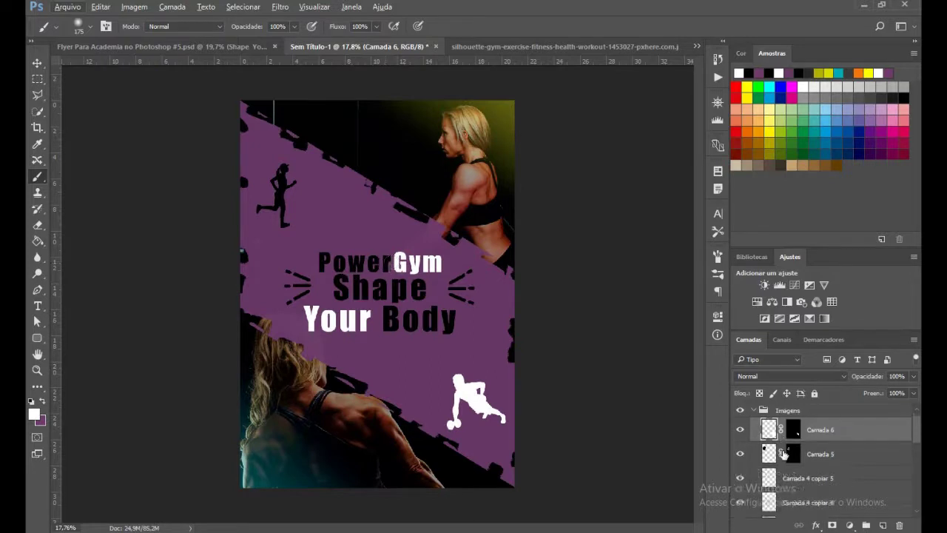
left_click(812, 480)
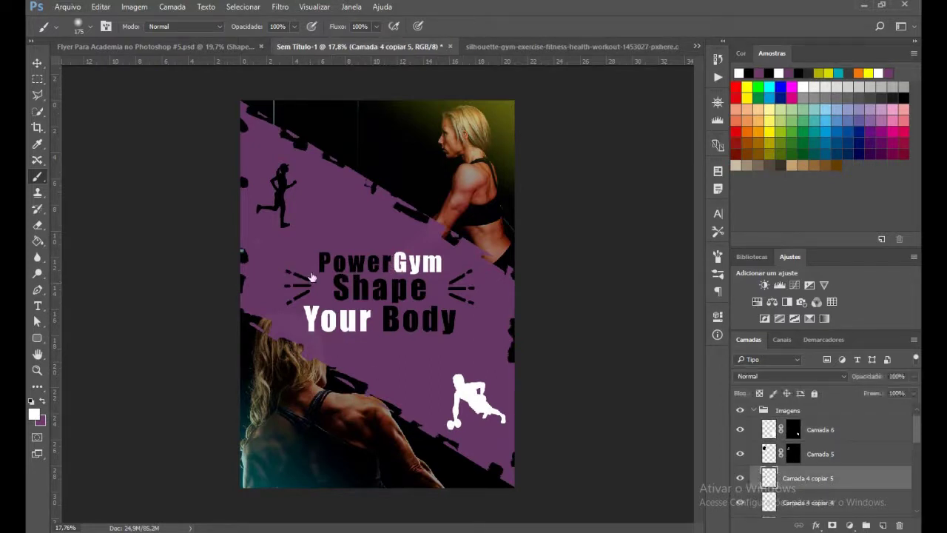
scroll(809, 481, "down", 2)
scroll(809, 484, "down", 2)
scroll(809, 486, "down", 1)
scroll(808, 486, "up", 1)
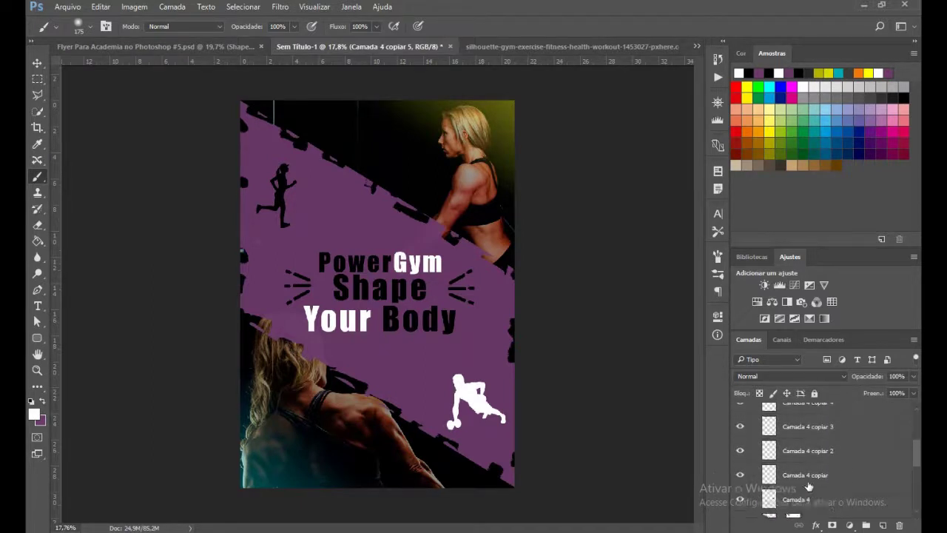
scroll(814, 485, "down", 1)
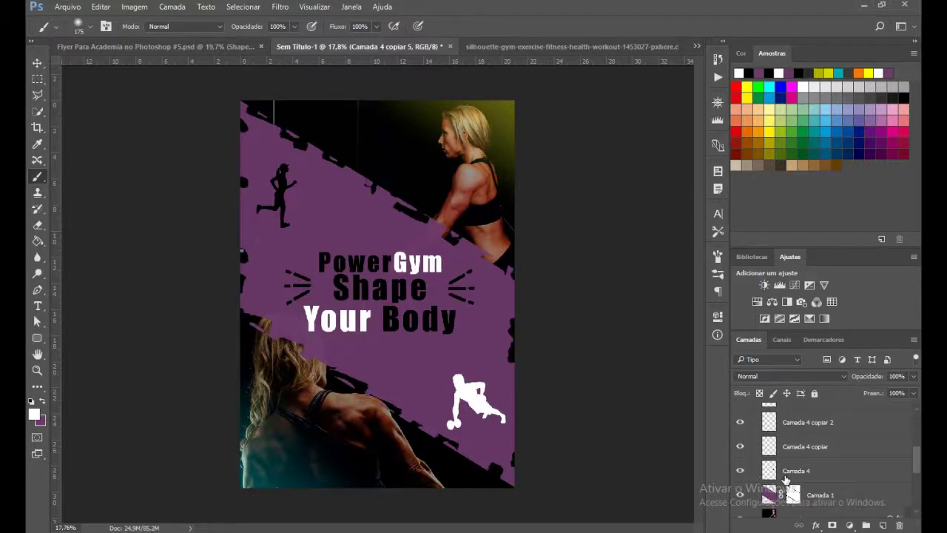
scroll(792, 473, "up", 2)
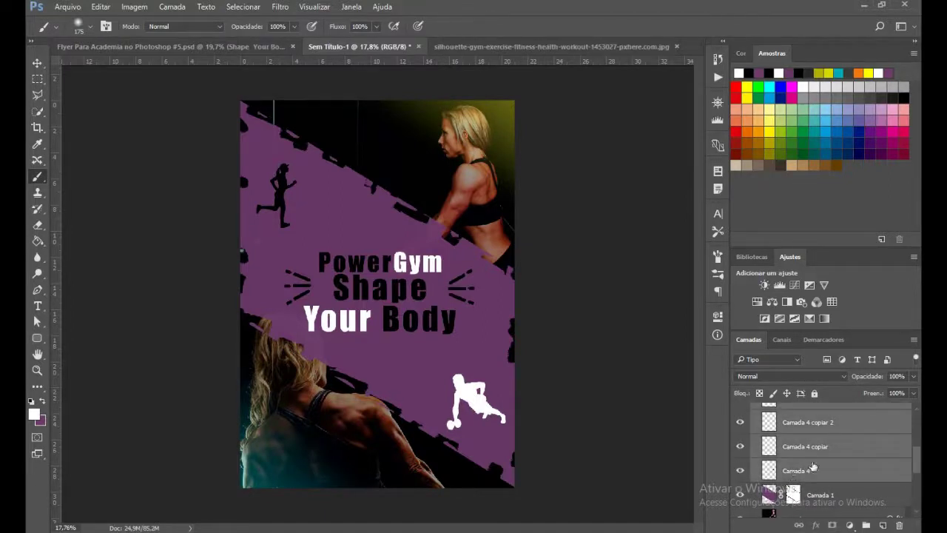
scroll(792, 458, "up", 3)
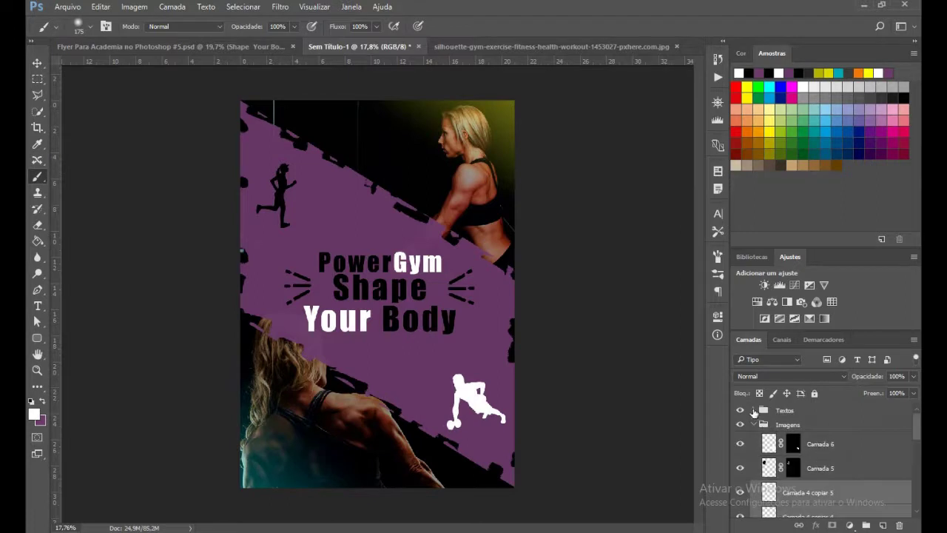
left_click(753, 411)
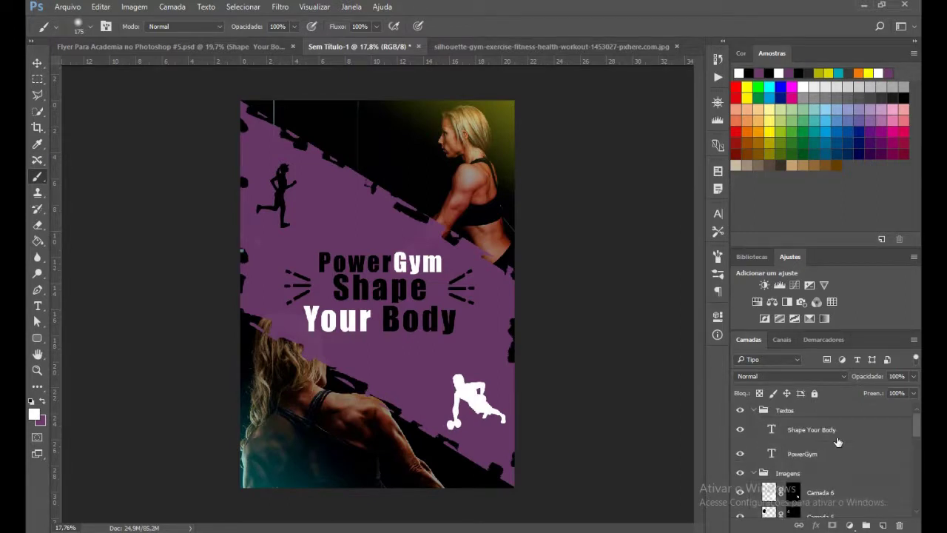
left_click(826, 433)
left_click(825, 459, "shift")
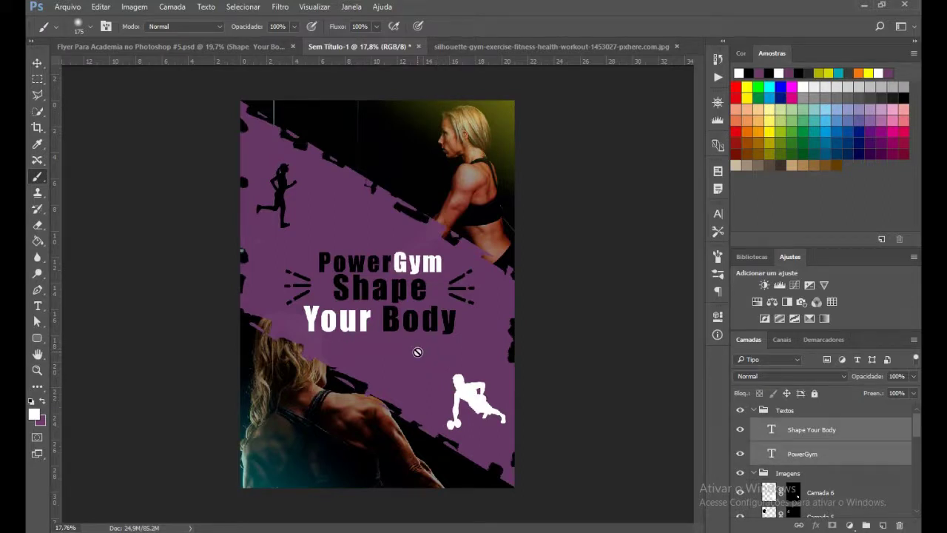
left_click(37, 63)
key("shift+Up")
key("shift+Up")
key("shift+Up")
key("shift+Up")
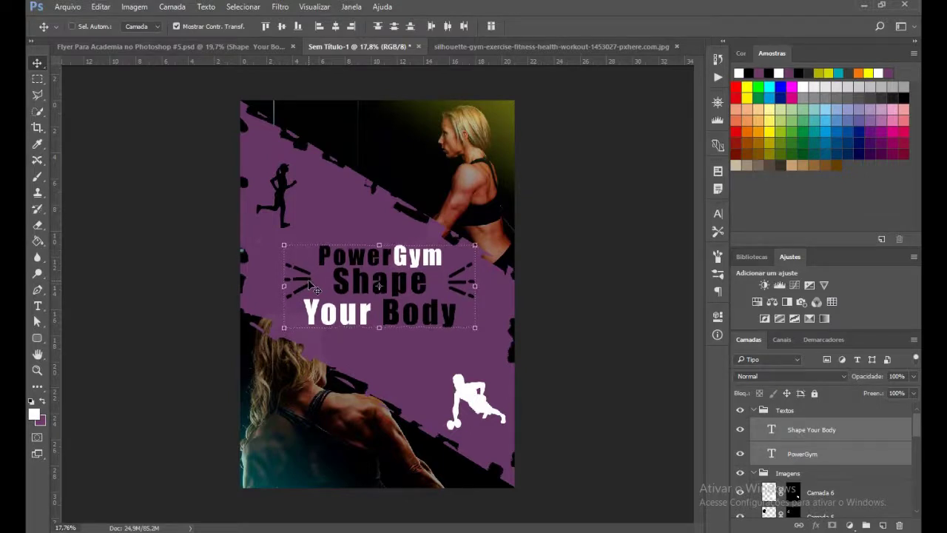
Add a new empty layer above Camada 6 in the Imagens group.
key("a")
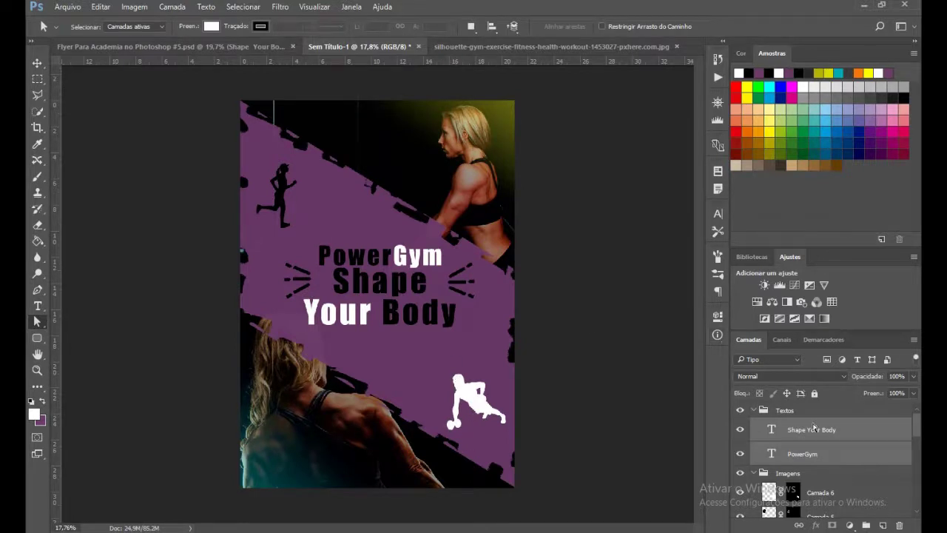
left_click(754, 410)
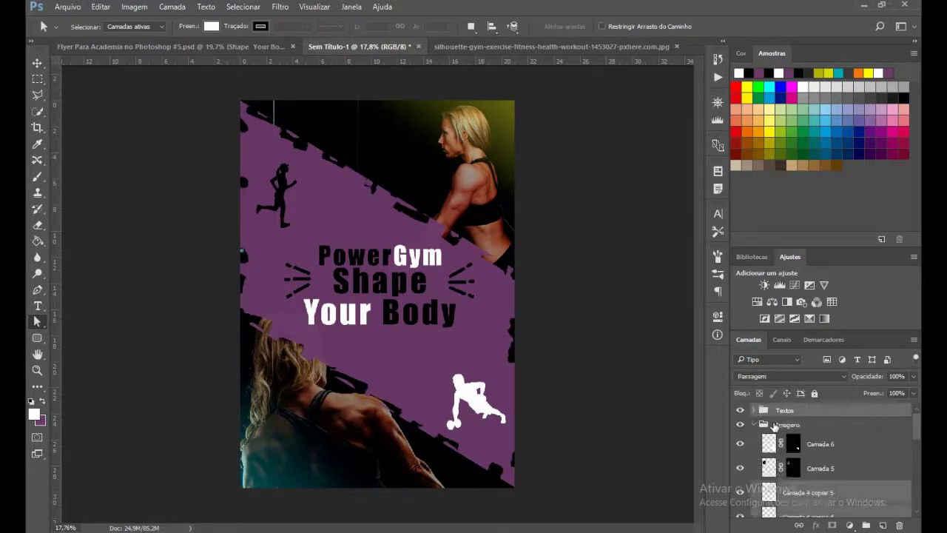
left_click(770, 443)
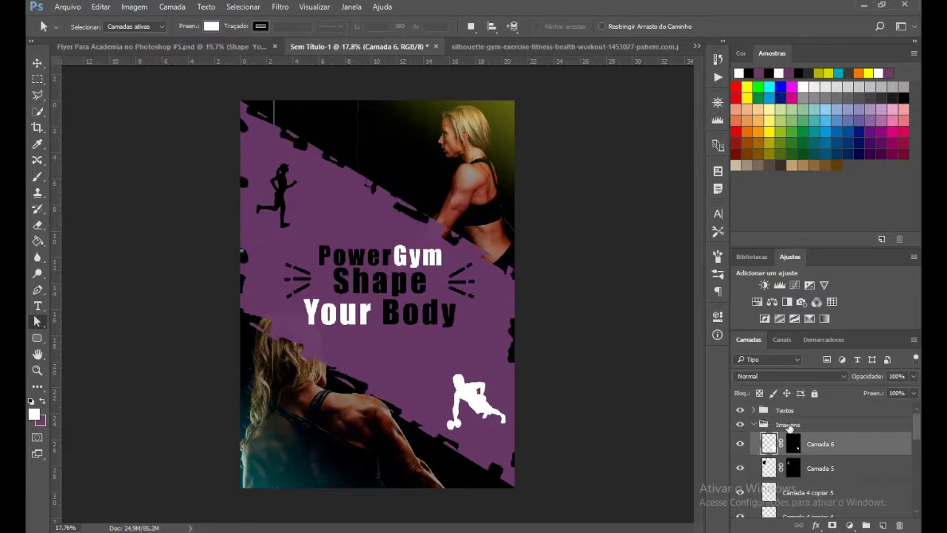
left_click(882, 526)
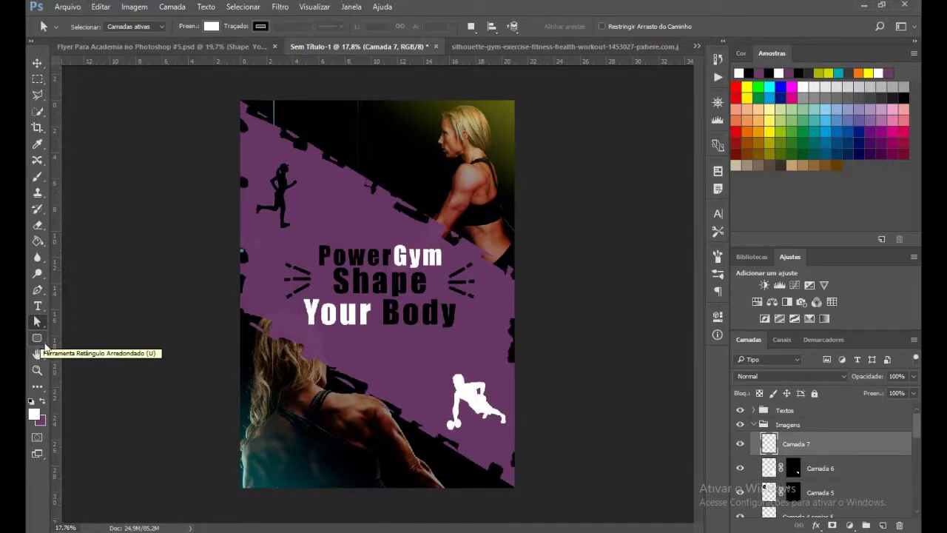
Draw a rounded-rectangle pill below the headline with 63 px corner radii.
left_click(46, 344)
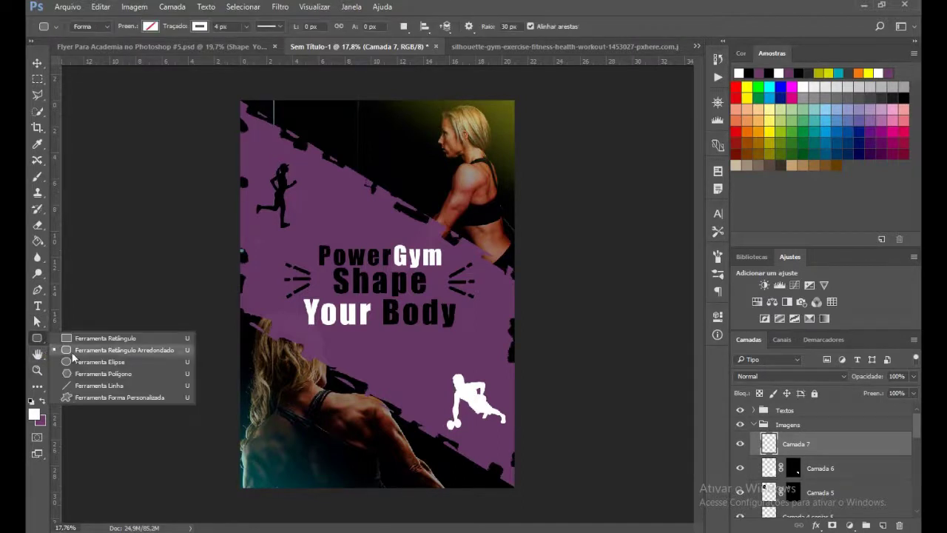
left_click(96, 351)
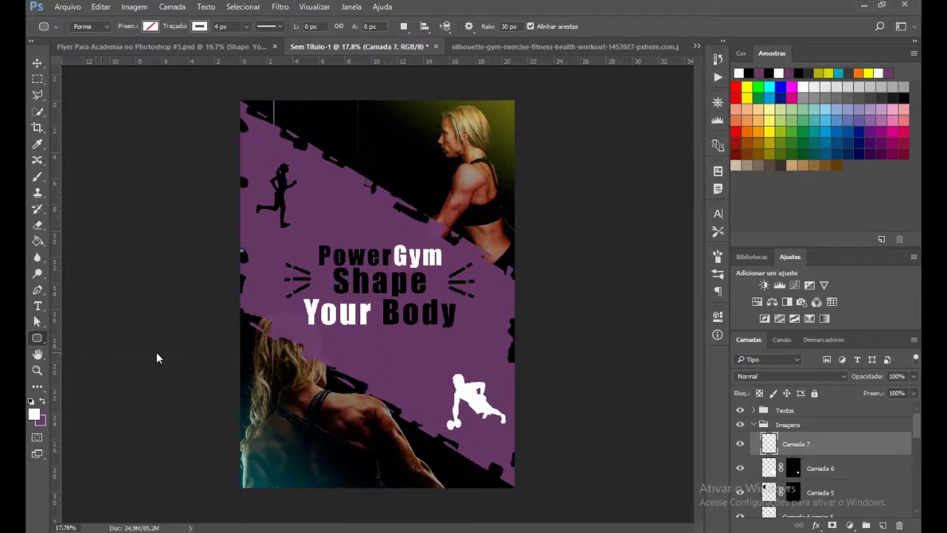
left_click_drag(323, 352, 404, 372)
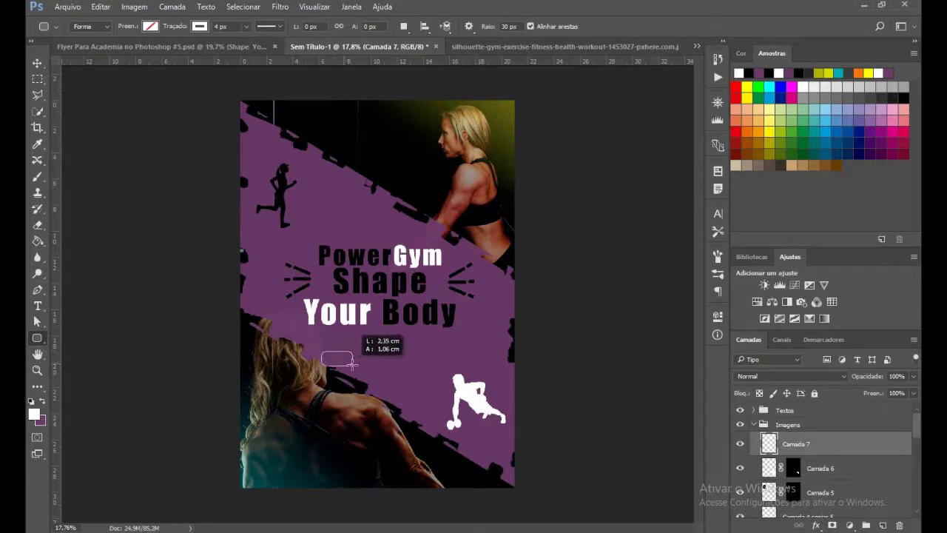
left_click_drag(403, 372, 424, 371)
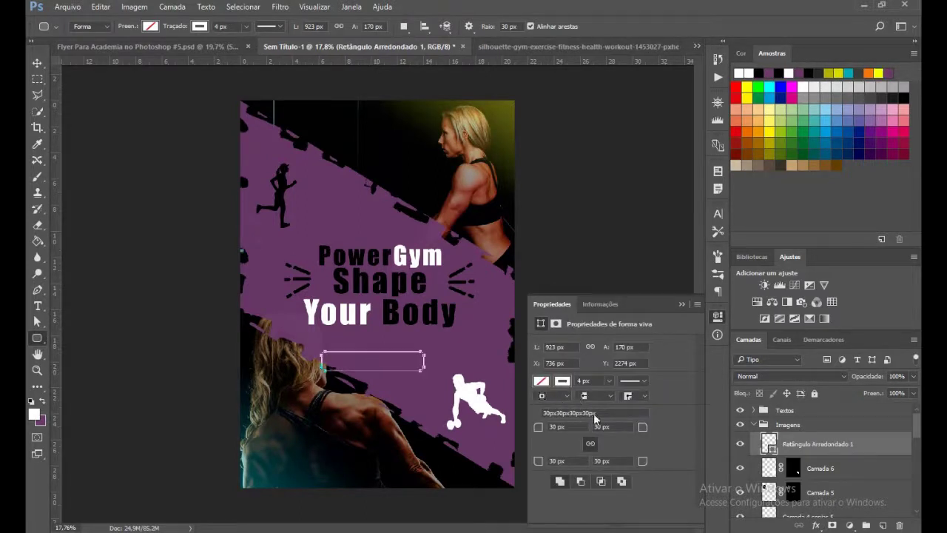
left_click_drag(541, 425, 560, 431)
type("63")
key("Return")
Fill the pill with dark grey #272727.
left_click(541, 382)
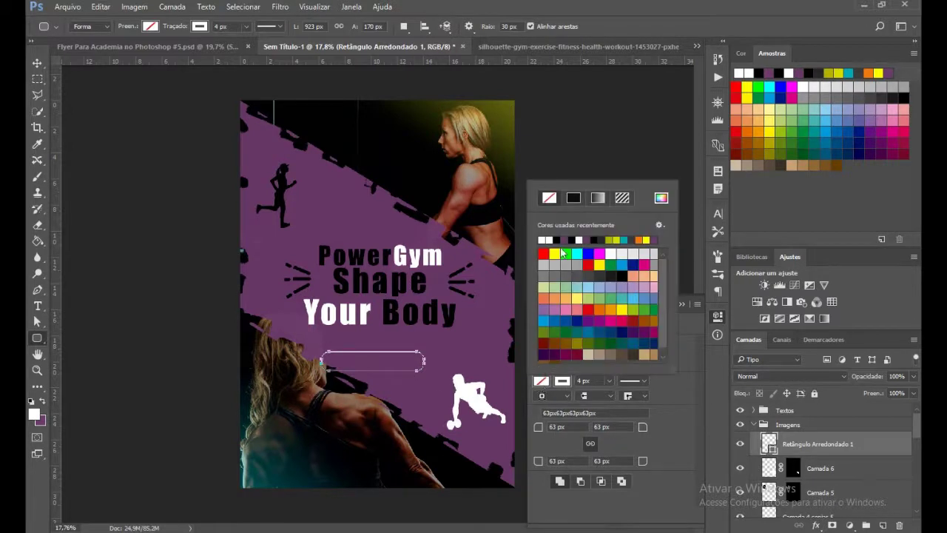
left_click(608, 236)
left_click(601, 240)
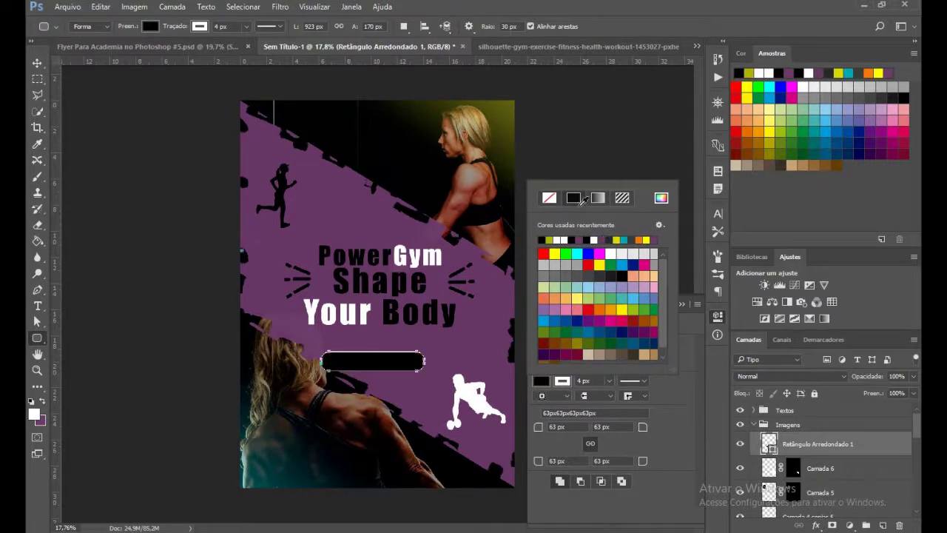
left_click(661, 197)
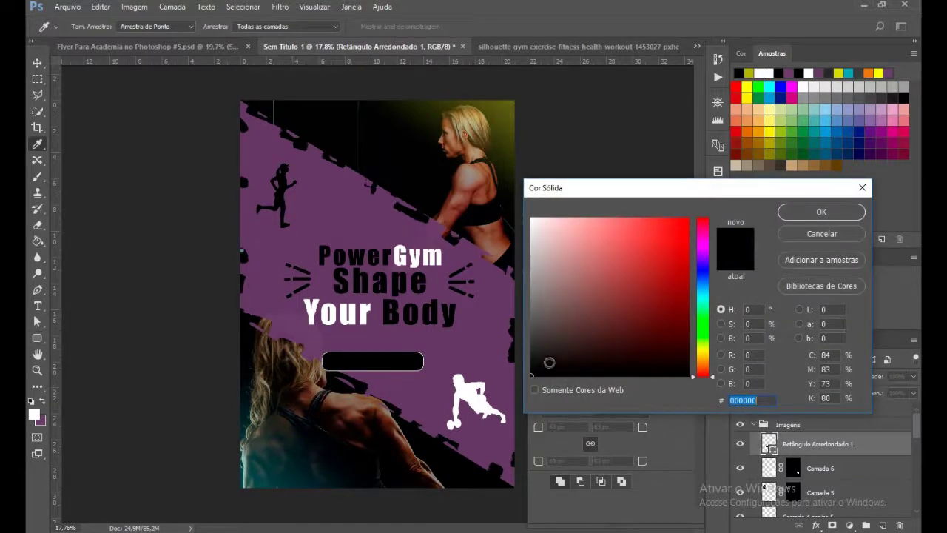
left_click_drag(535, 356, 531, 352)
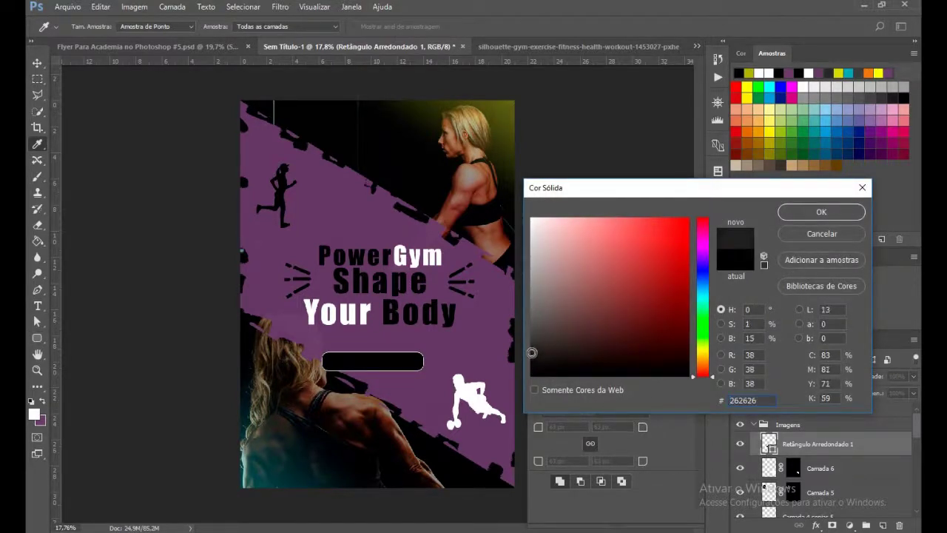
left_click(801, 213)
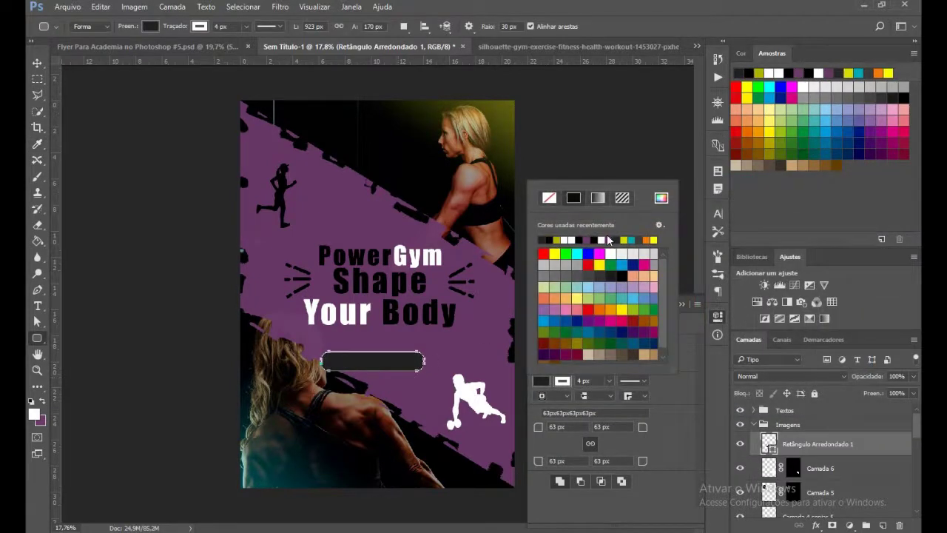
left_click(660, 197)
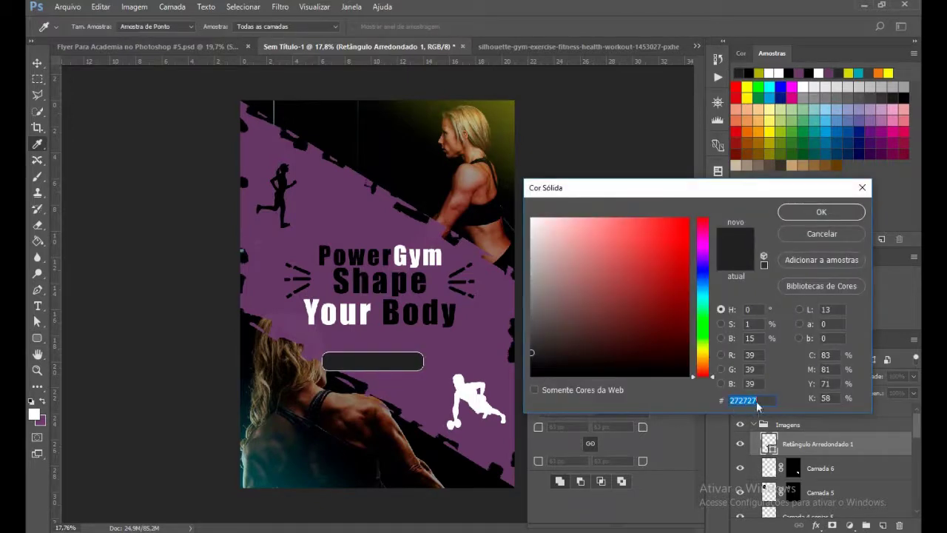
left_click(830, 213)
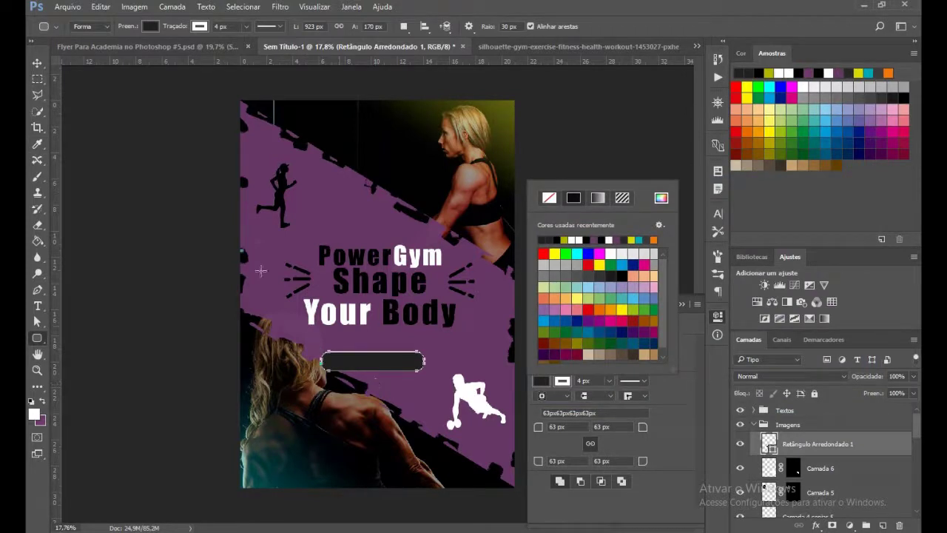
Nudge the pill right and up, checking its position against the finished flyer.
left_click(37, 63)
key("shift+Right")
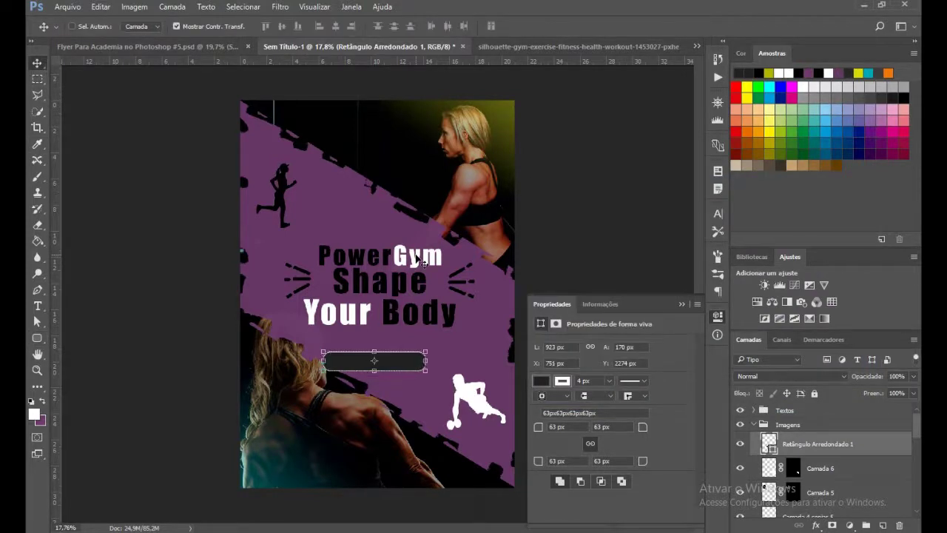
key("shift+Right")
key("shift+Right")
key("shift+Right")
key("shift+Right")
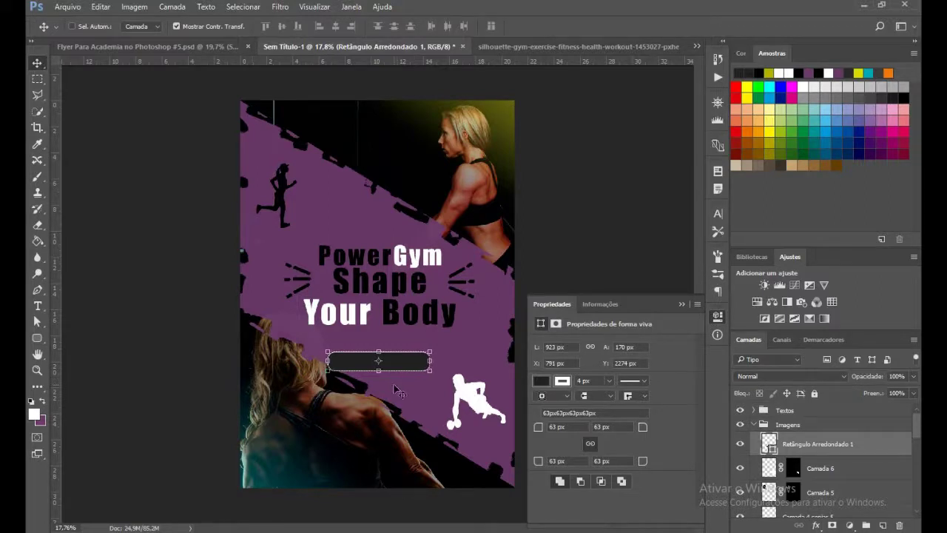
key("shift+Right")
key("Right")
key("Right")
key("Right")
key("Right")
key("Right")
key("Right")
key("shift+Up")
key("shift+Up")
key("shift+Up")
key("shift+Up")
key("Up")
key("Up")
key("shift+Up")
key("shift+Up")
key("shift+Up")
key("shift+Up")
key("Up")
key("Up")
key("Up")
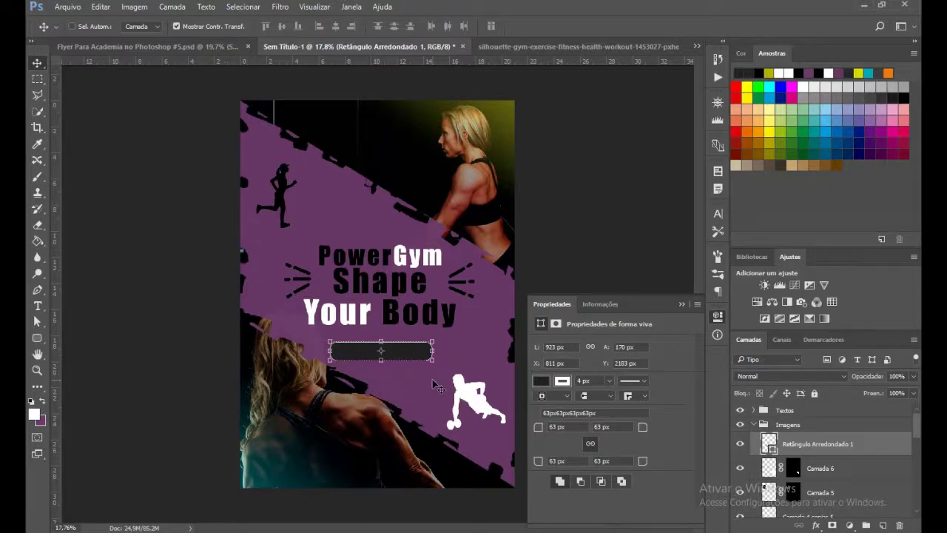
left_click(128, 45)
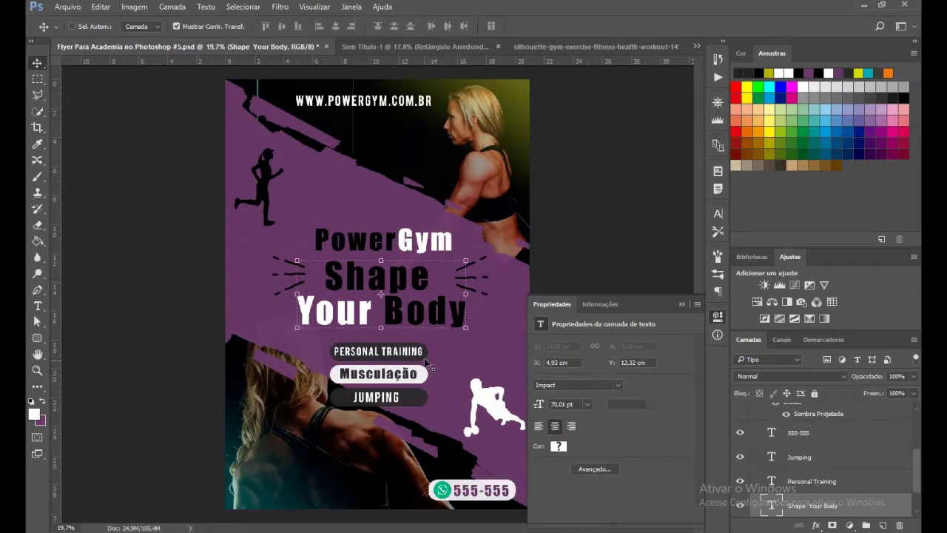
left_click(367, 45)
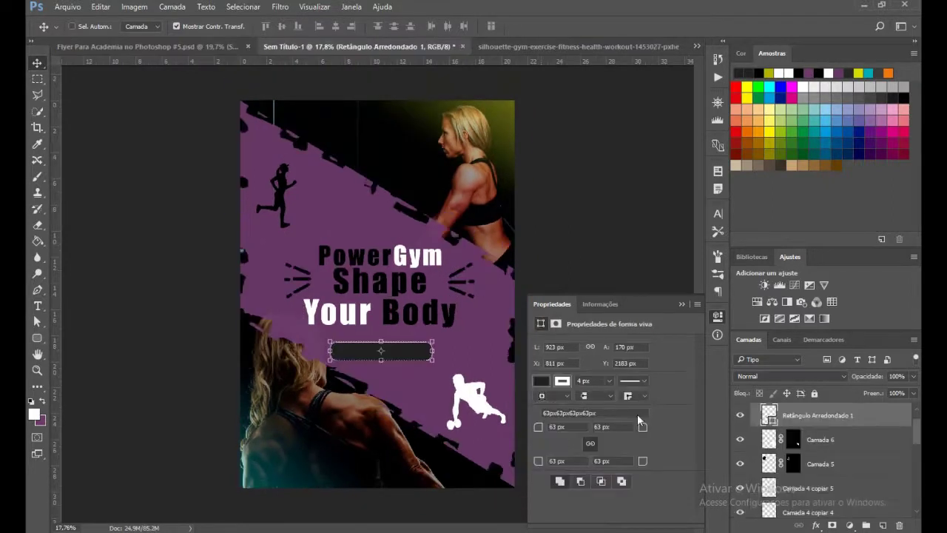
Remove the pill's outline and set its layer opacity to 80%.
left_click(562, 382)
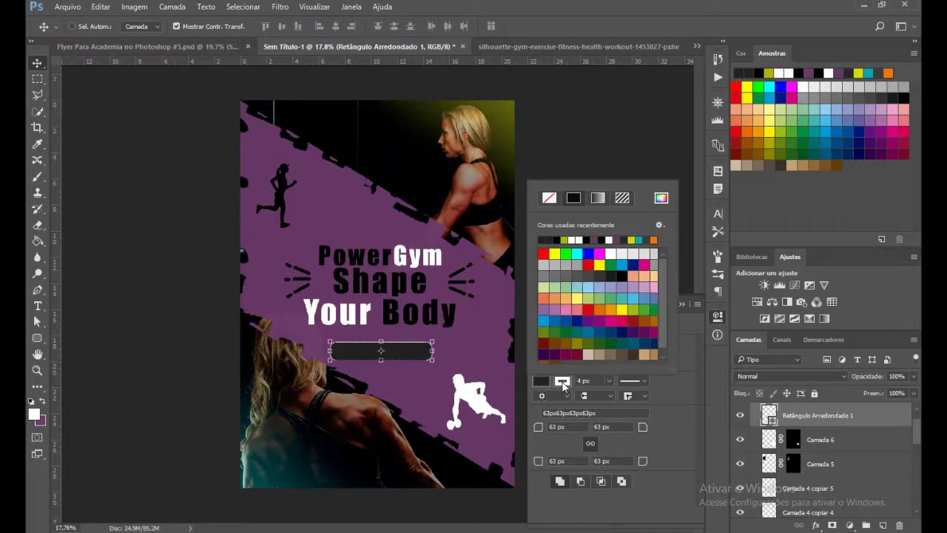
left_click(550, 195)
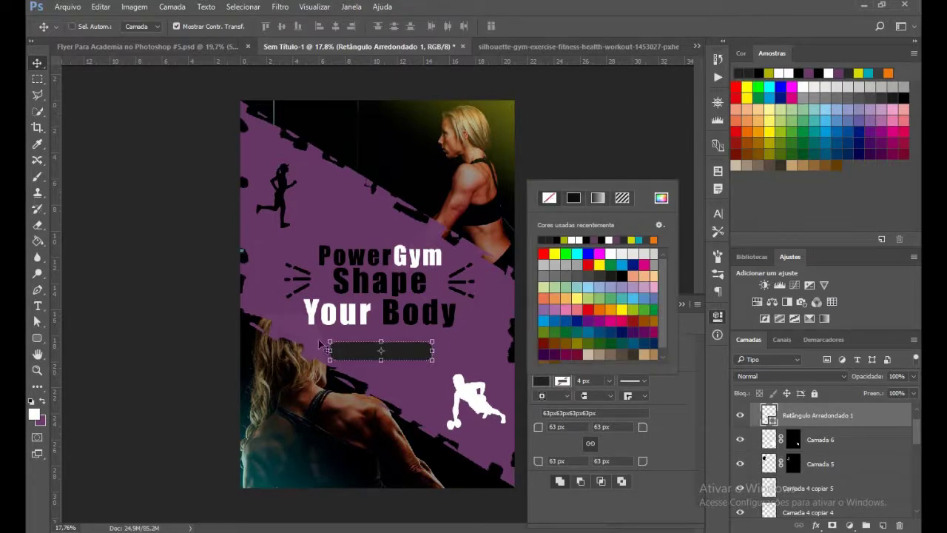
left_click(570, 371)
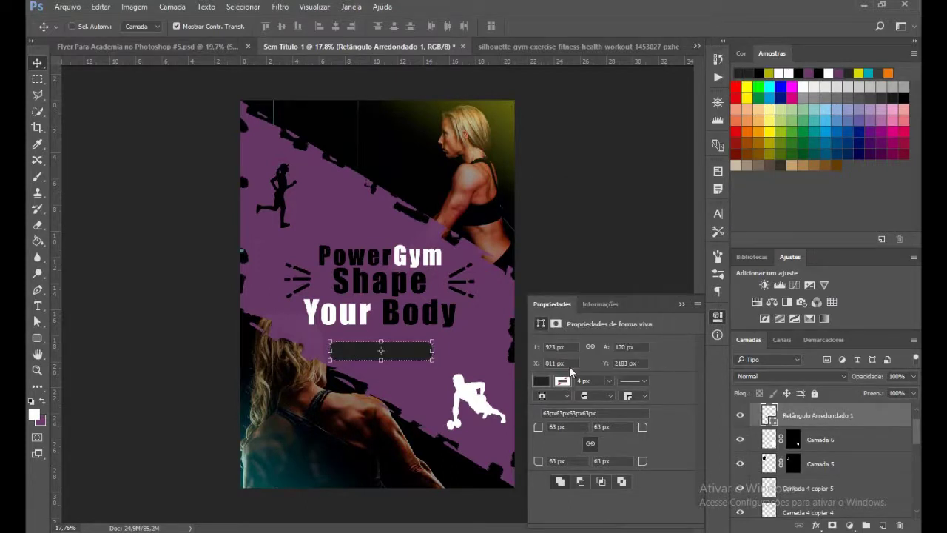
left_click(682, 304)
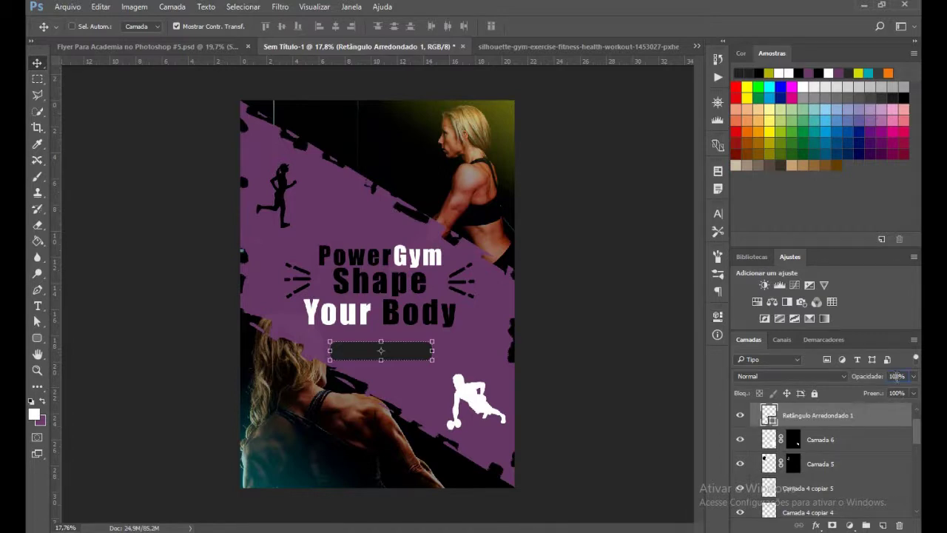
type("80")
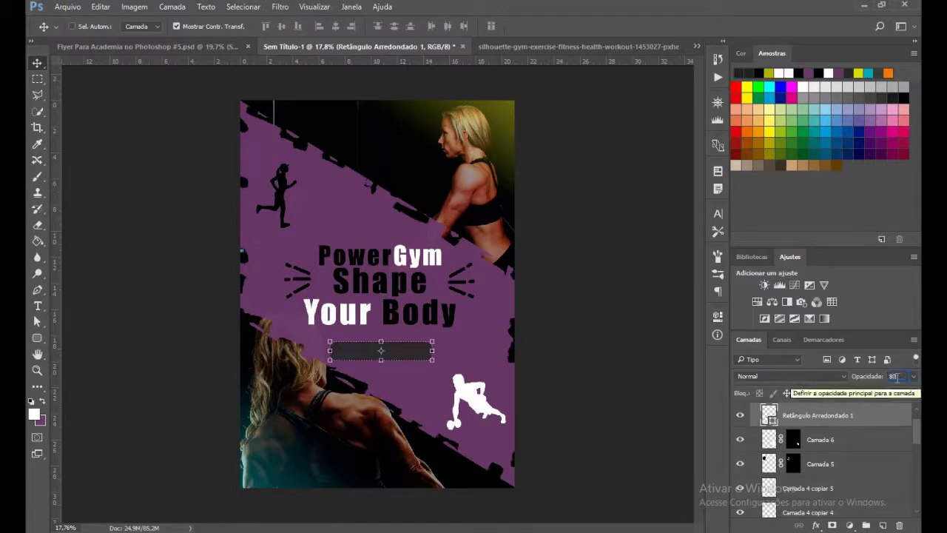
key("Return")
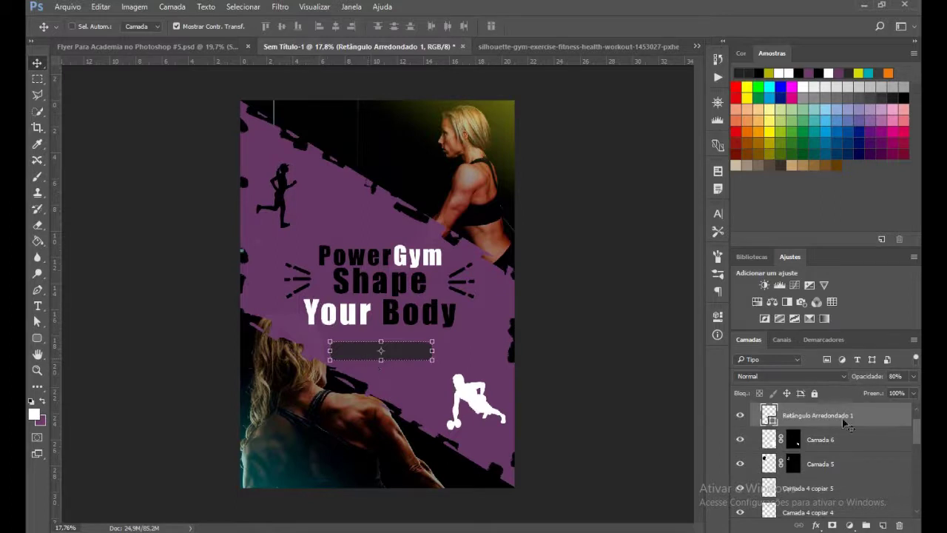
scroll(843, 418, "up", 3)
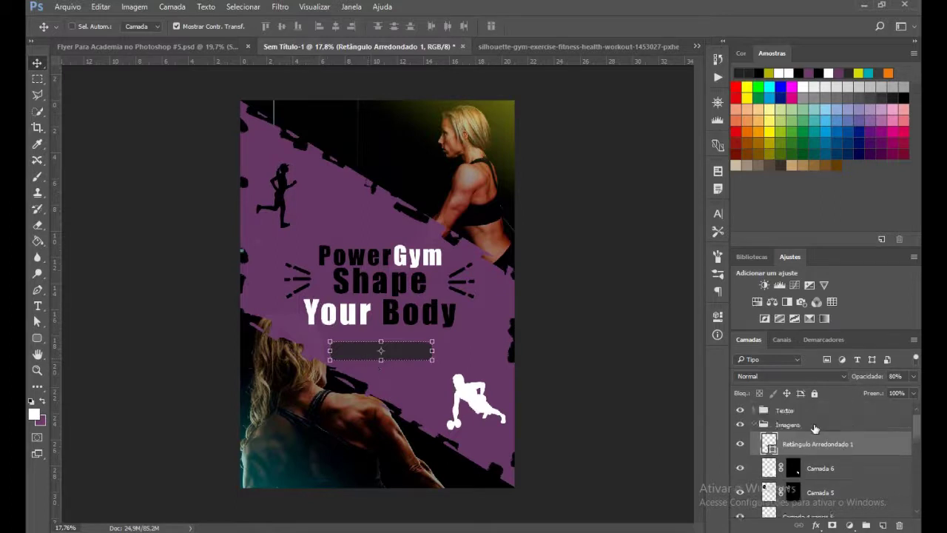
Add a 'Personal Training' text line on the pill, correcting the 'Trainning' typo.
left_click(754, 410)
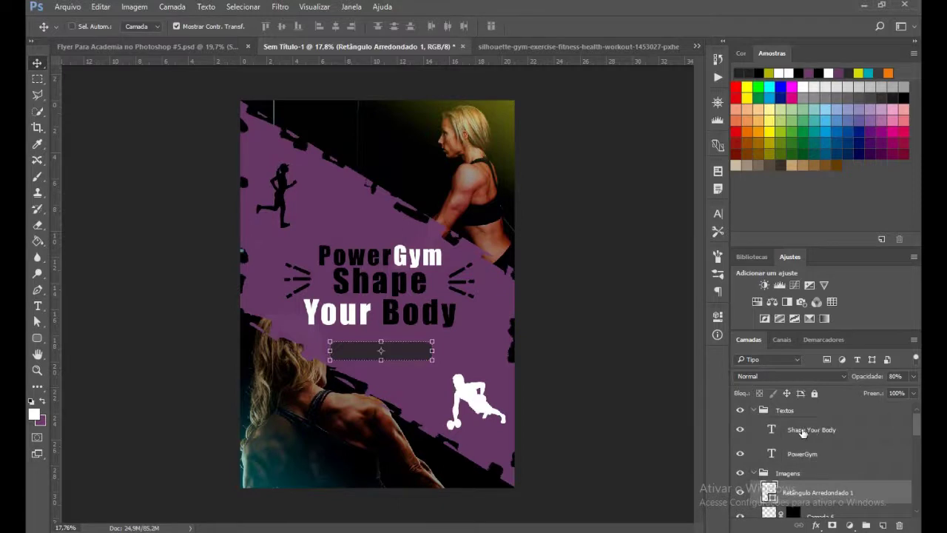
left_click(803, 432)
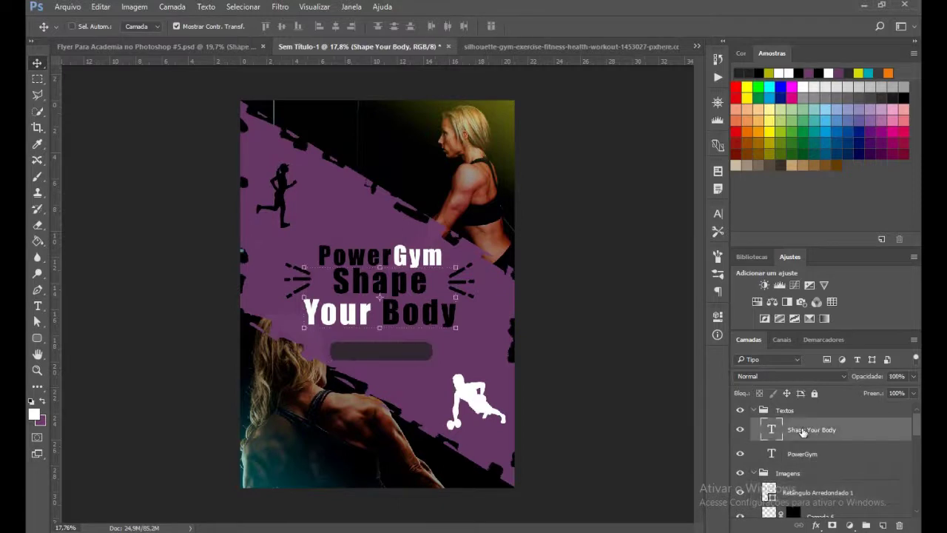
left_click(38, 306)
left_click(345, 354)
type("Personal ")
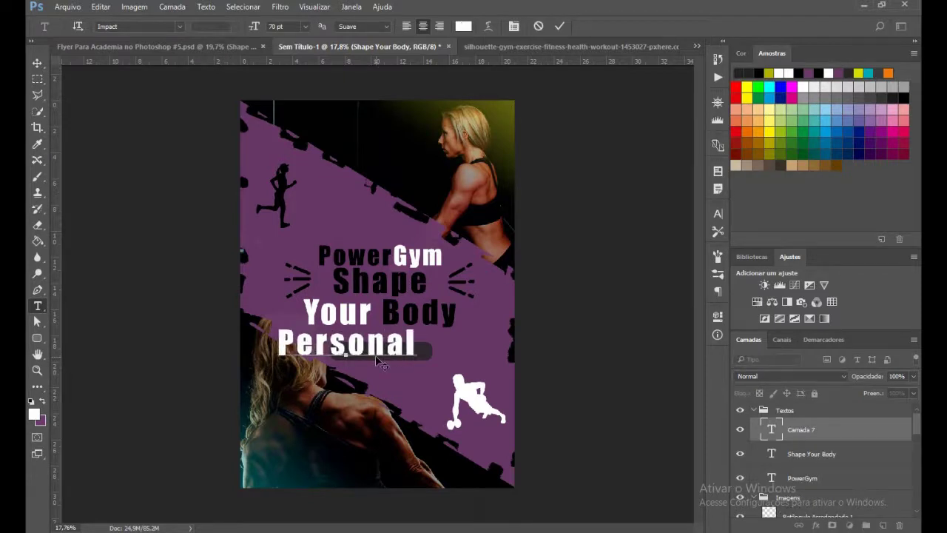
type("Trainning")
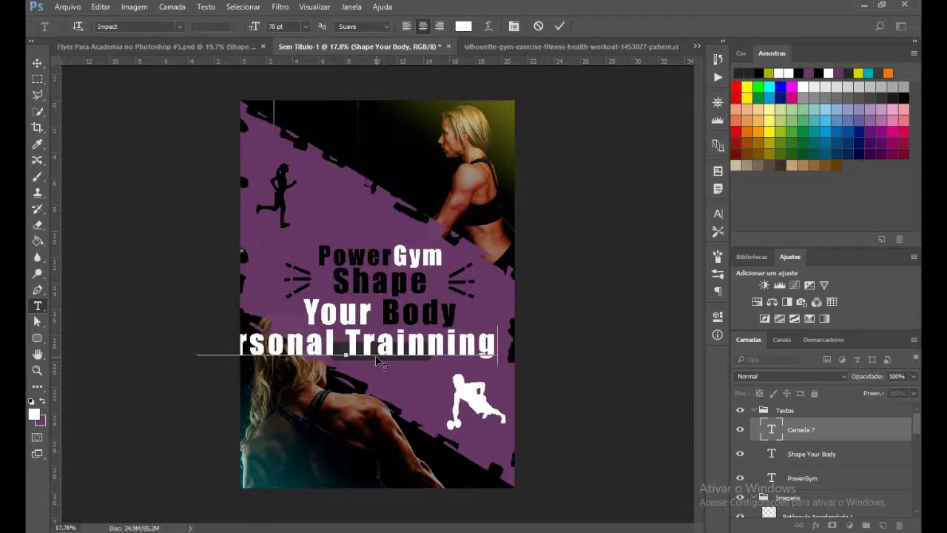
key("BackSpace")
key("BackSpace")
key("BackSpace")
key("BackSpace")
type("ing")
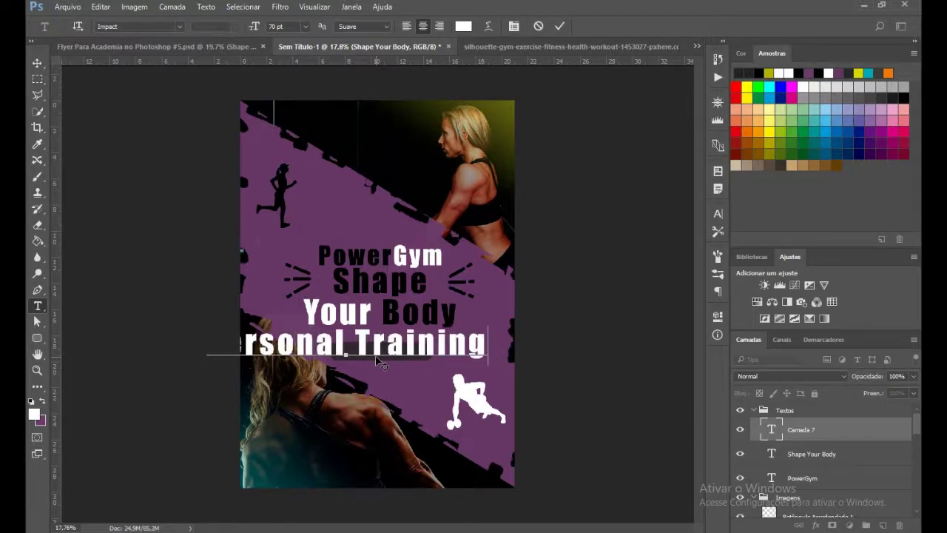
left_click(380, 362)
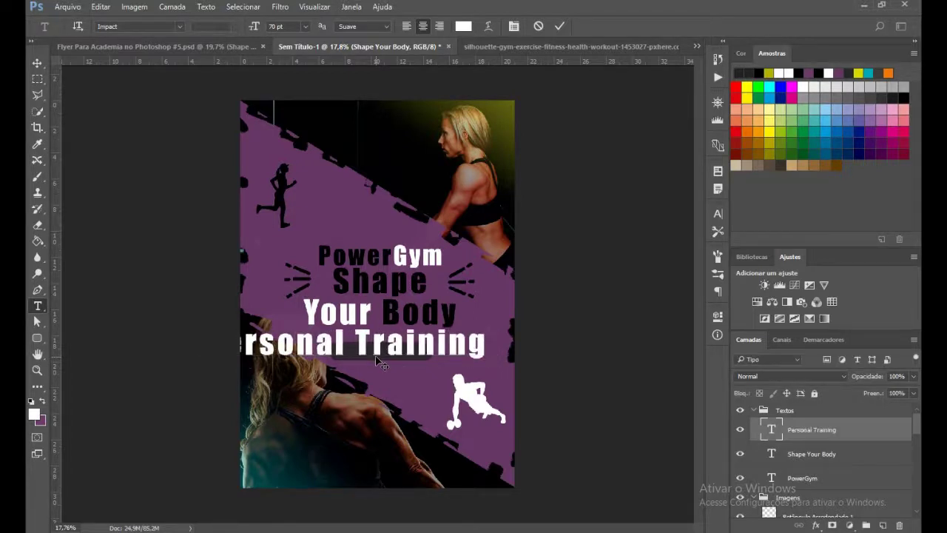
left_click(176, 46)
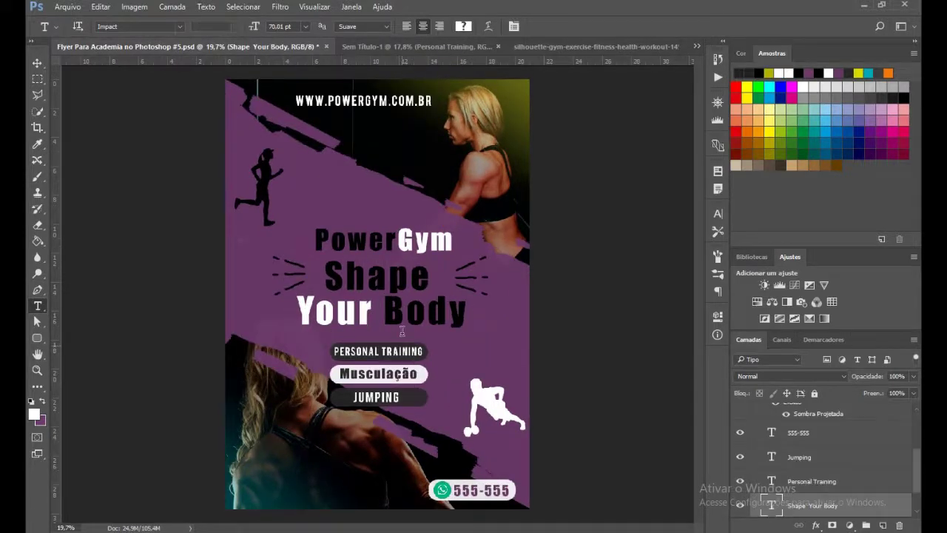
key("ctrl+Tab")
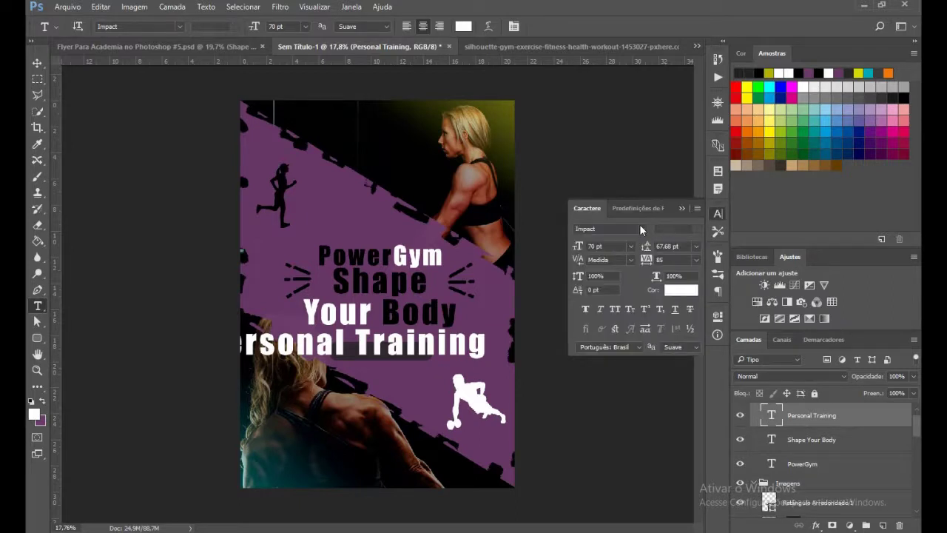
Set the text to Bebas 18 pt and centre it inside the dark pill.
left_click(642, 228)
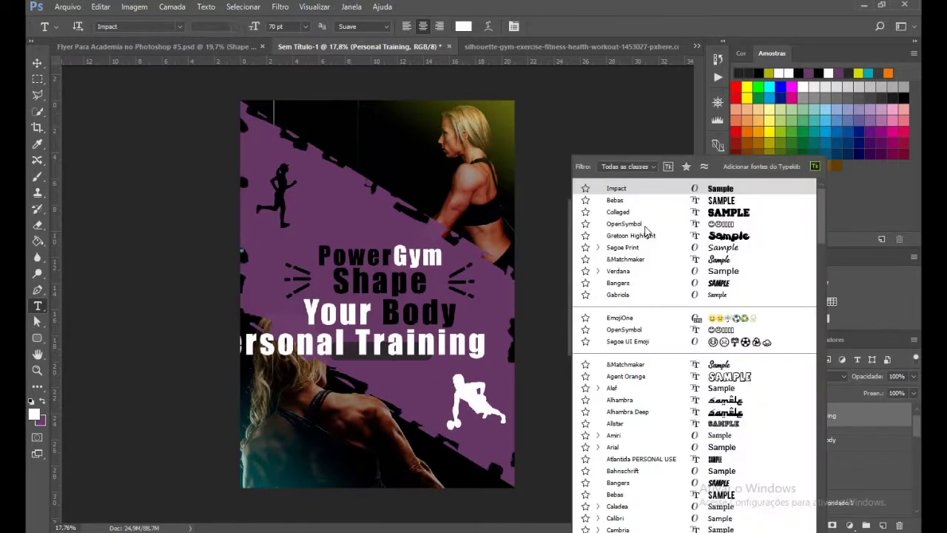
left_click(620, 201)
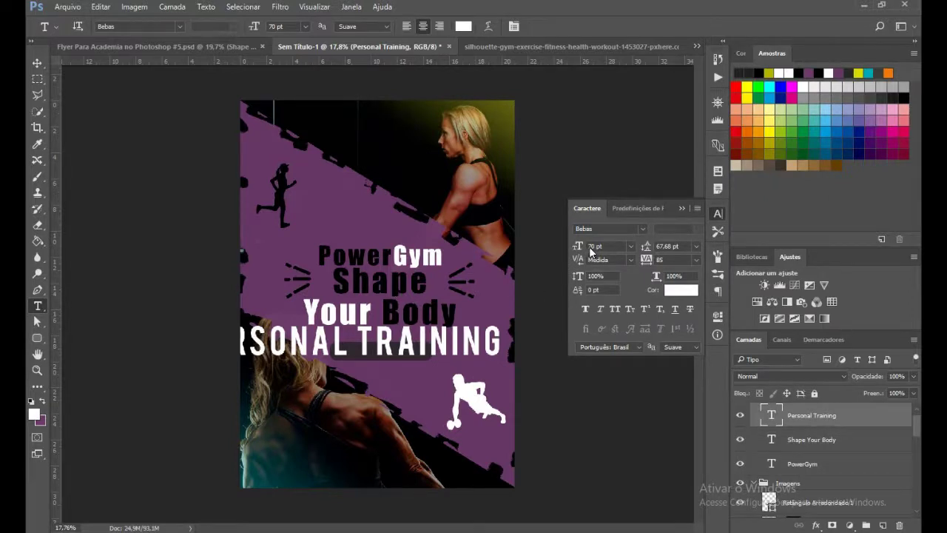
type("18")
key("Return")
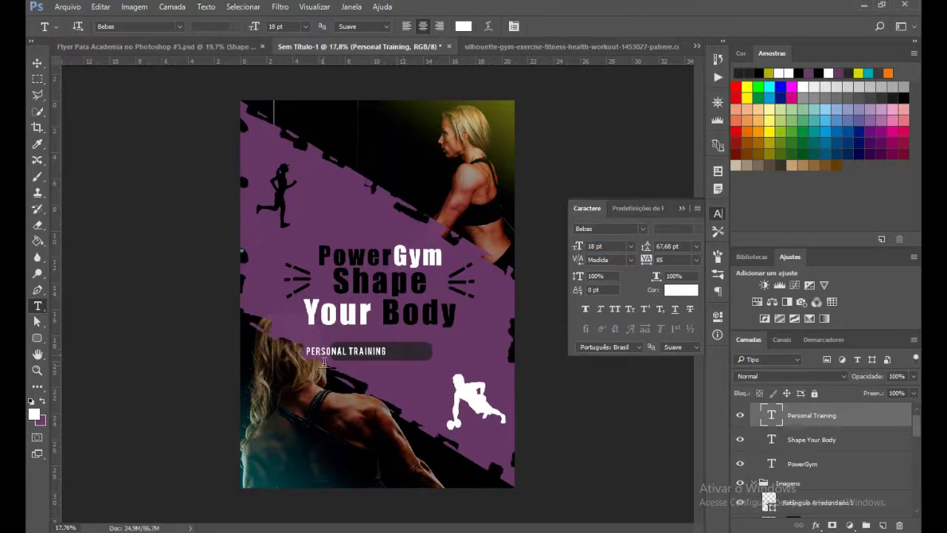
left_click(37, 63)
left_click_drag(370, 352, 402, 355)
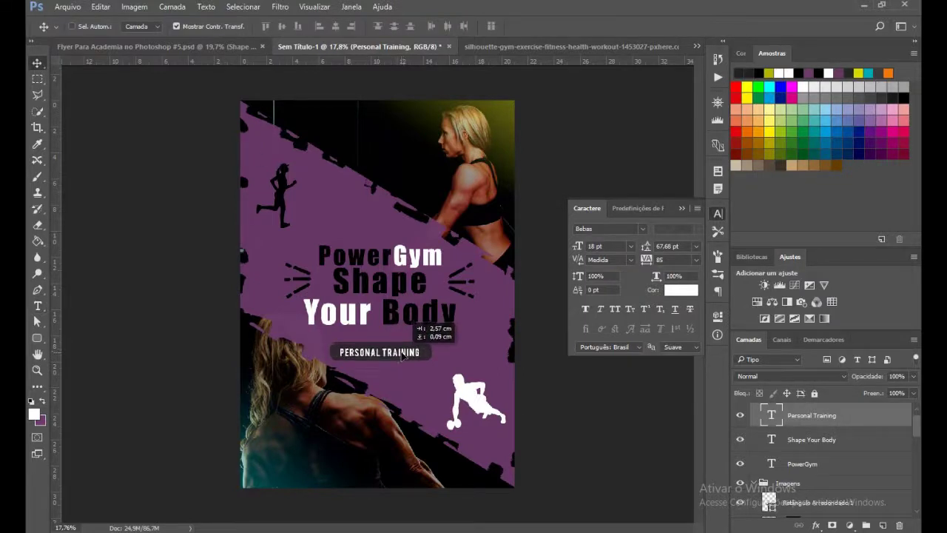
left_click_drag(402, 356, 403, 355)
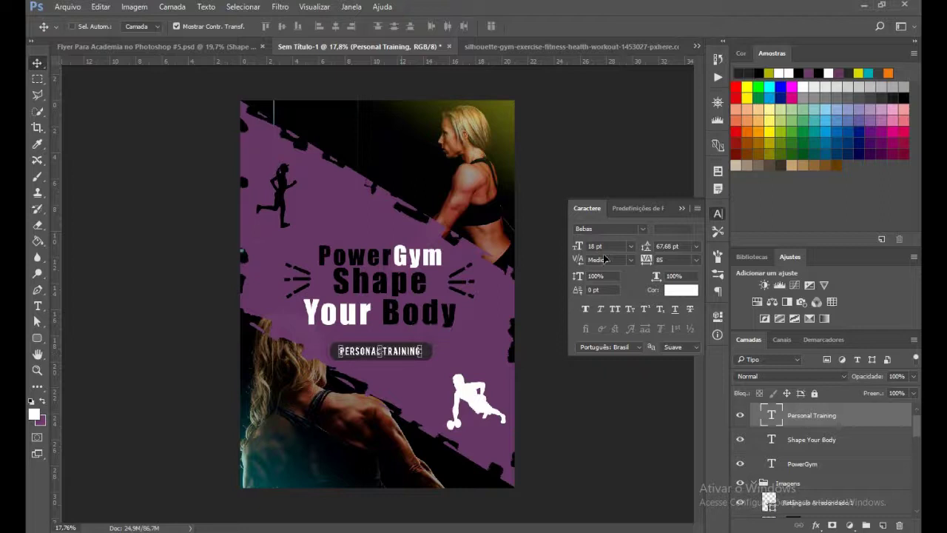
Resize the text to 21 pt and select the Retângulo Arredondado 1 pill layer.
type("2")
key("Return")
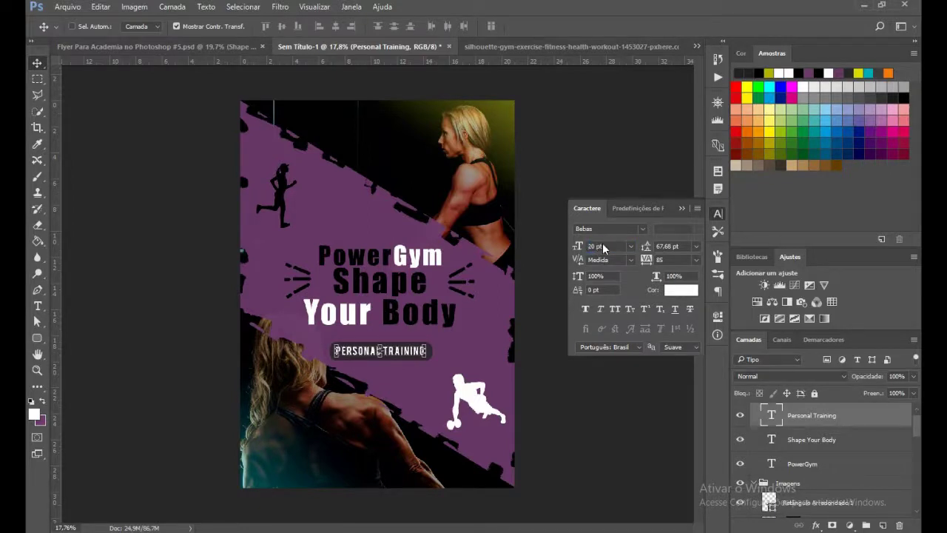
type("22")
key("Return")
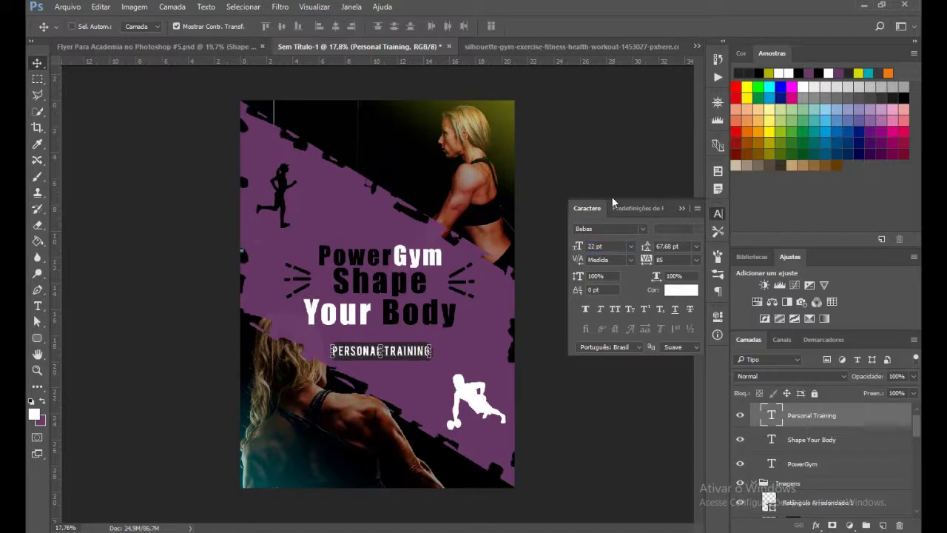
left_click(590, 246)
type("21")
key("Return")
key("a")
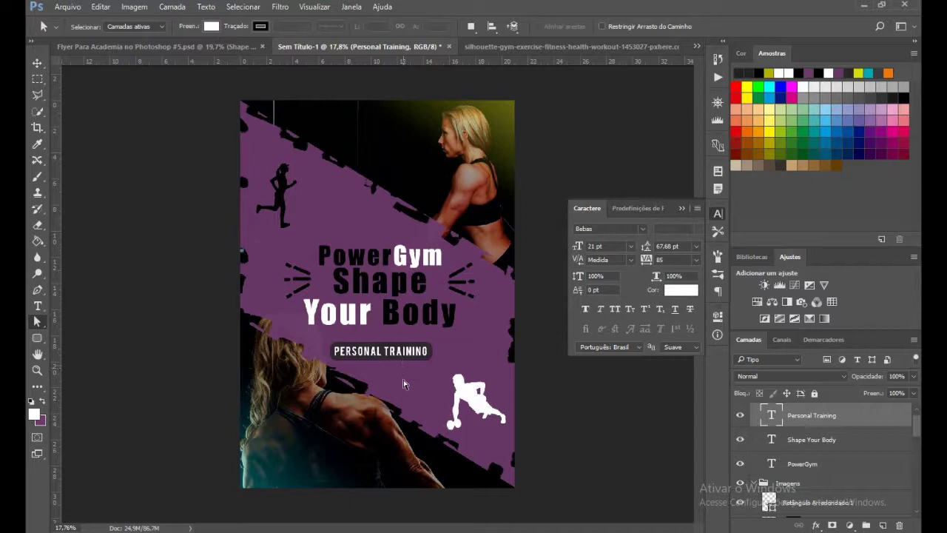
left_click(681, 208)
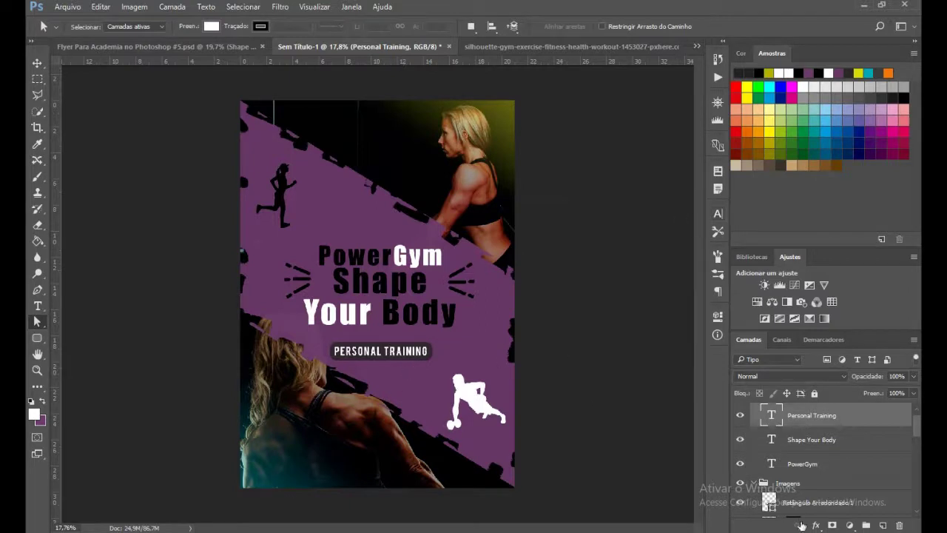
scroll(798, 500, "down", 1)
left_click(804, 489)
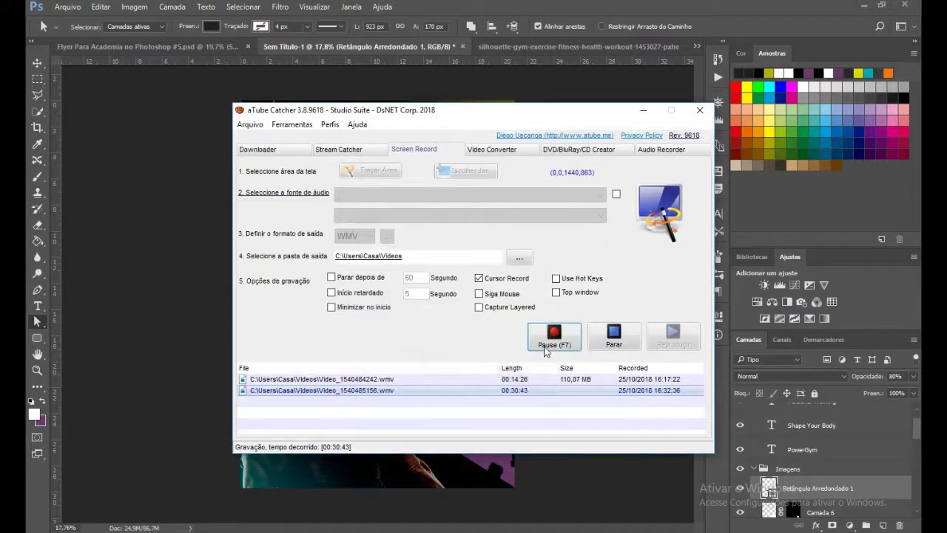
Pause the aTube Catcher screen recording and minimize the recorder.
left_click(558, 347)
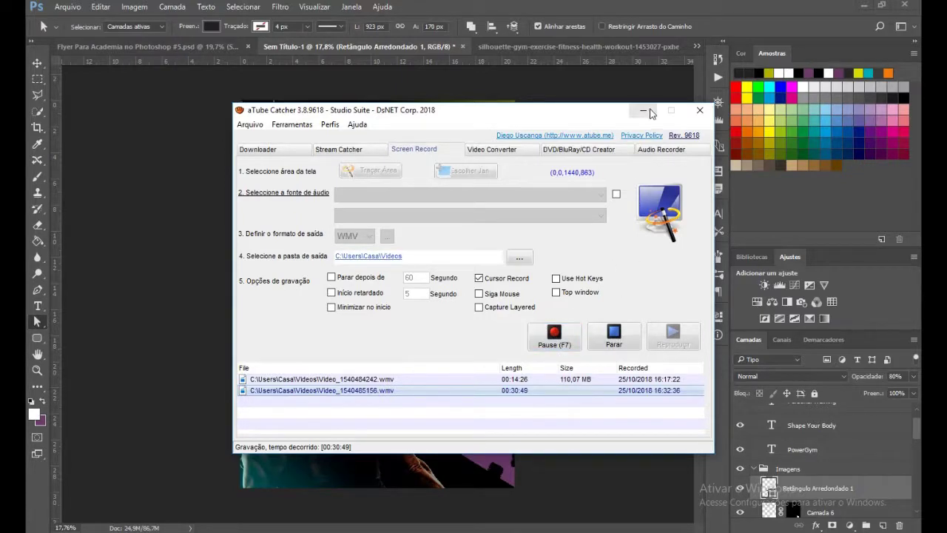
left_click(642, 111)
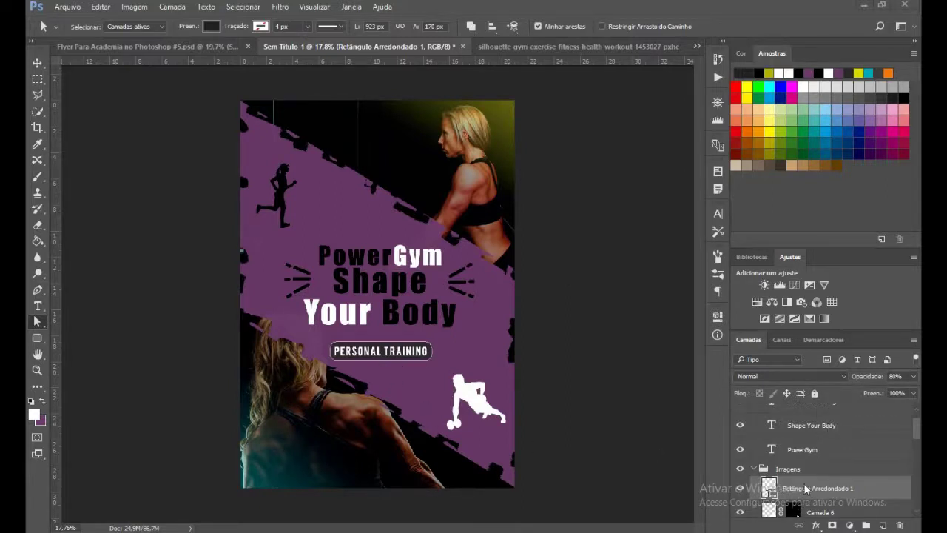
Duplicate the pill and move the copy just below PERSONAL TRAINING.
scroll(814, 482, "down", 1)
scroll(815, 481, "down", 1)
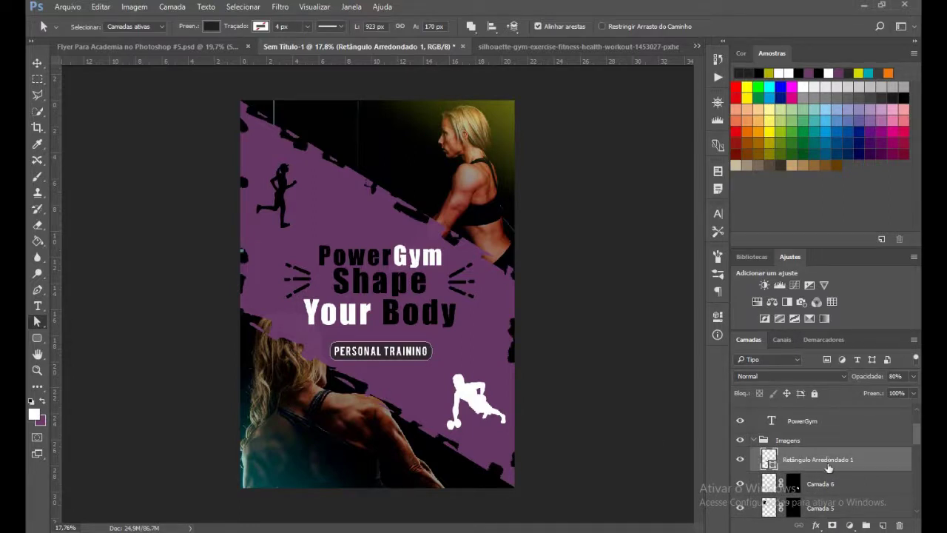
key("ctrl+j")
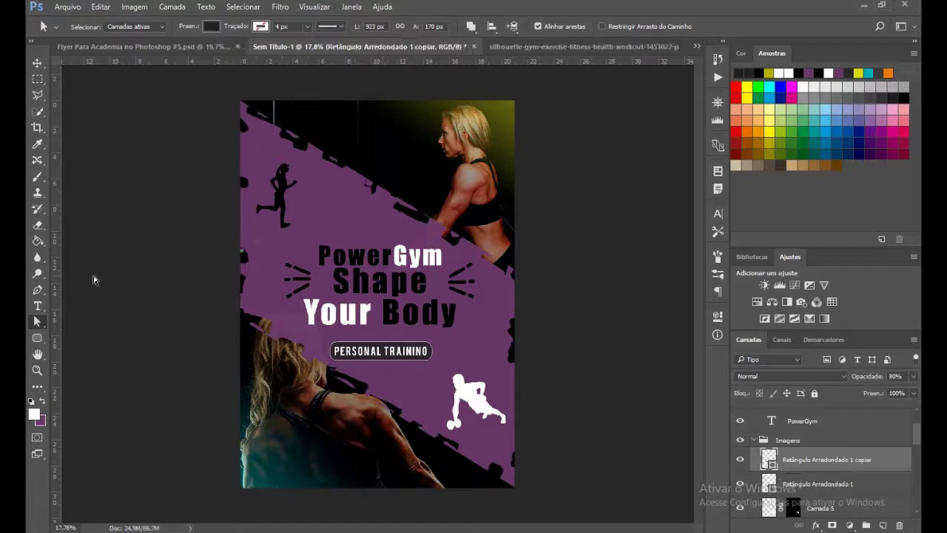
left_click(38, 64)
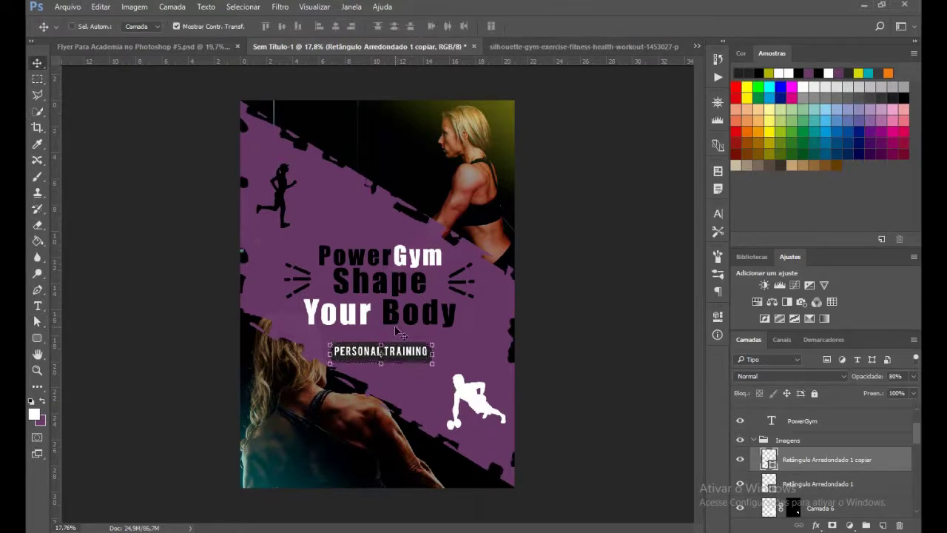
left_click_drag(394, 325, 400, 334)
key("shift+Down")
key("shift+Down")
key("shift+Down")
key("shift+Down")
key("shift+Down")
key("shift+Down")
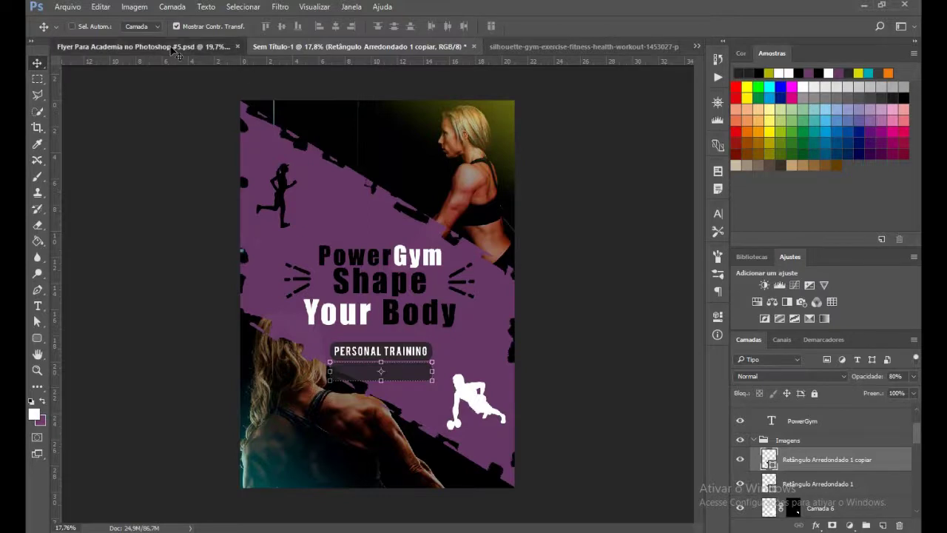
left_click(140, 46)
left_click(382, 46)
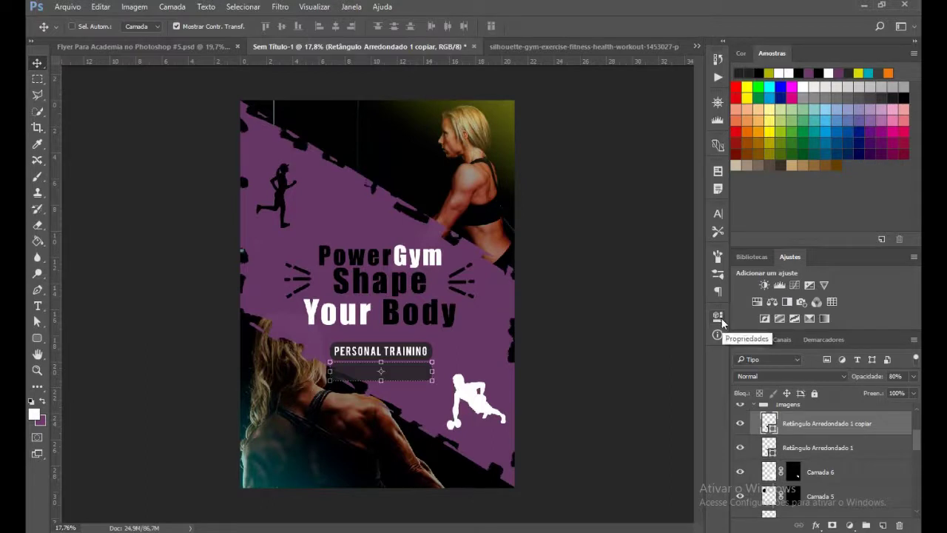
Fill the pill copy with white in its shape properties.
left_click(351, 7)
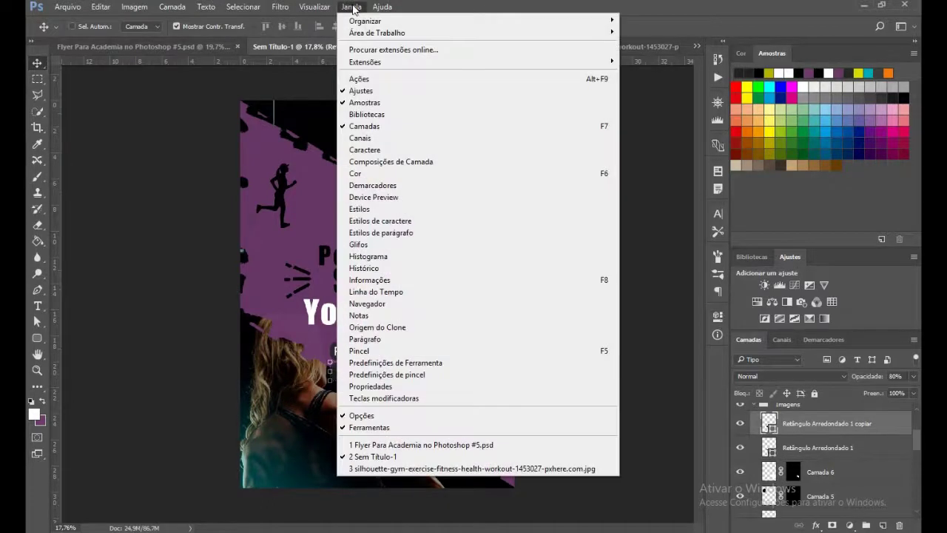
left_click(670, 8)
left_click(722, 316)
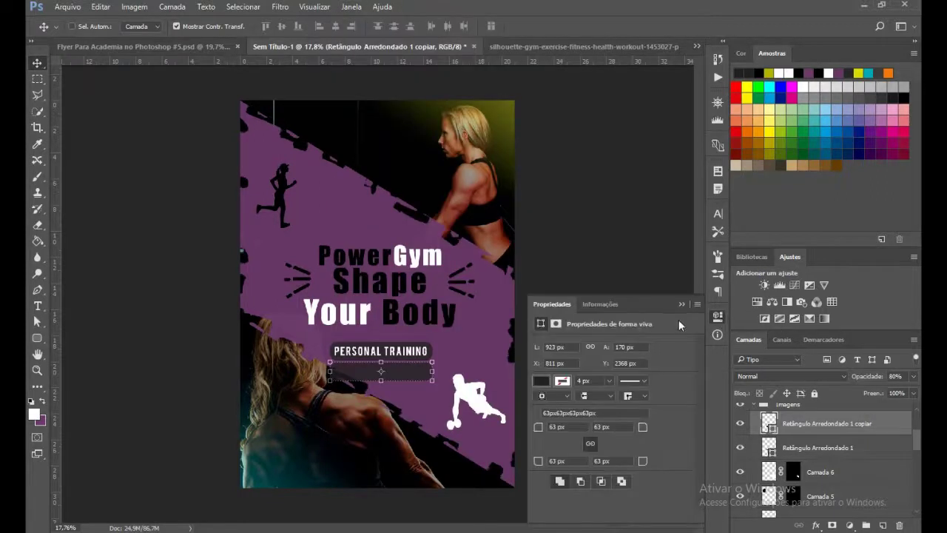
left_click(540, 381)
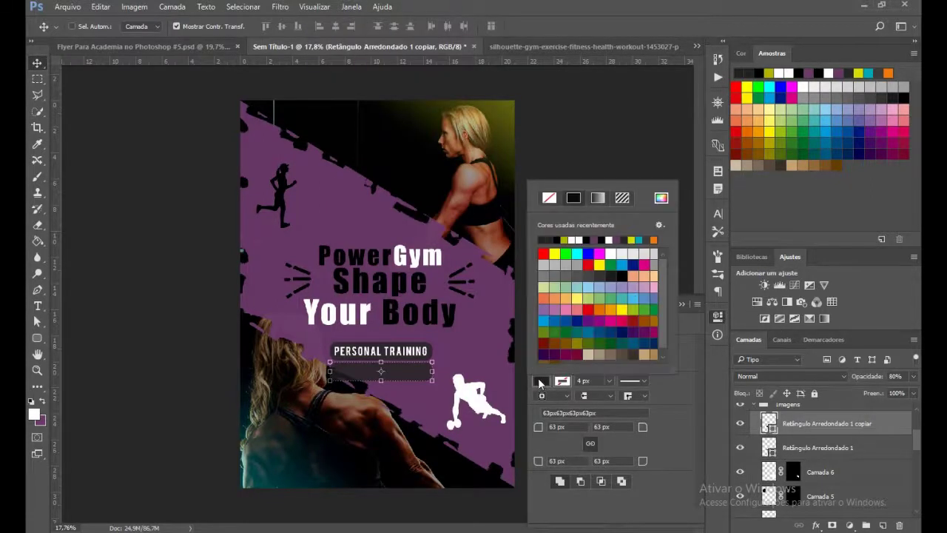
left_click(575, 241)
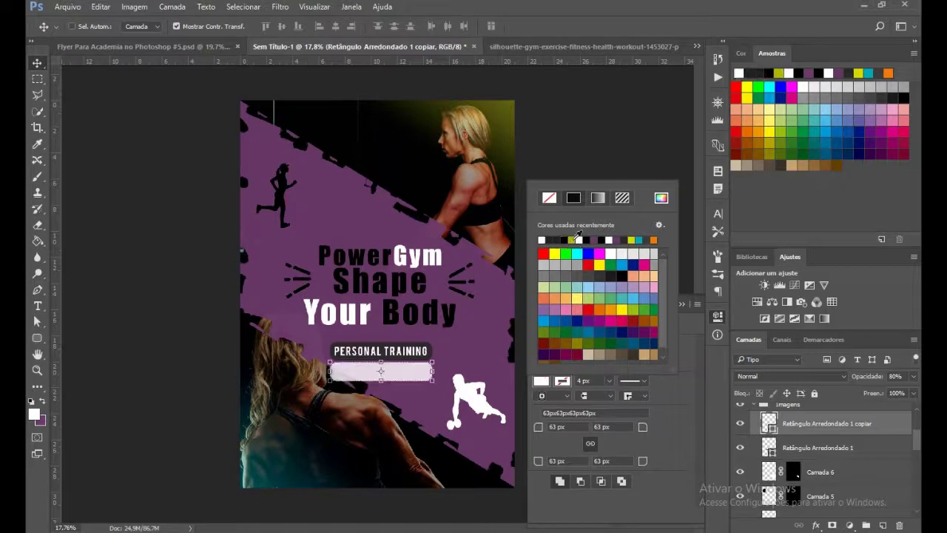
key("Return")
left_click(682, 304)
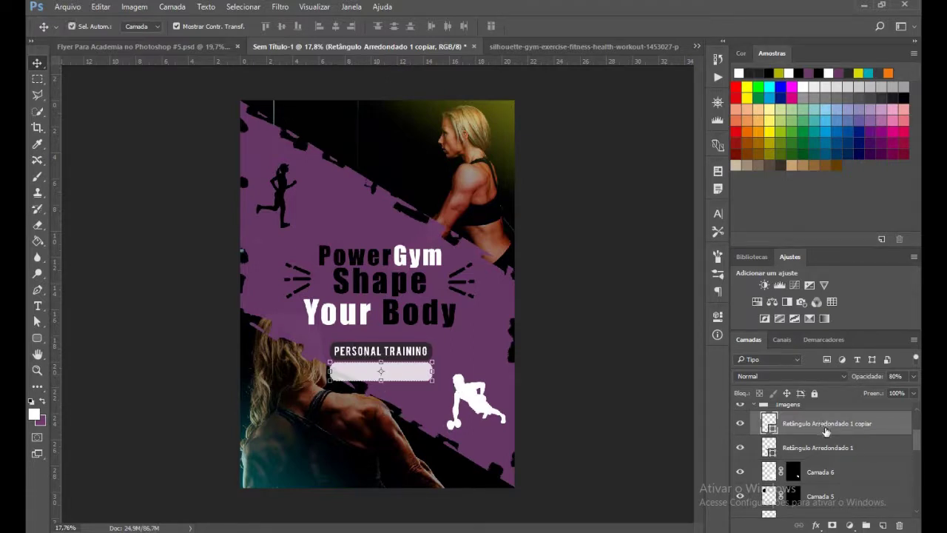
Duplicate the white rounded-rectangle pill and nudge the copy just below it.
key("ctrl+j")
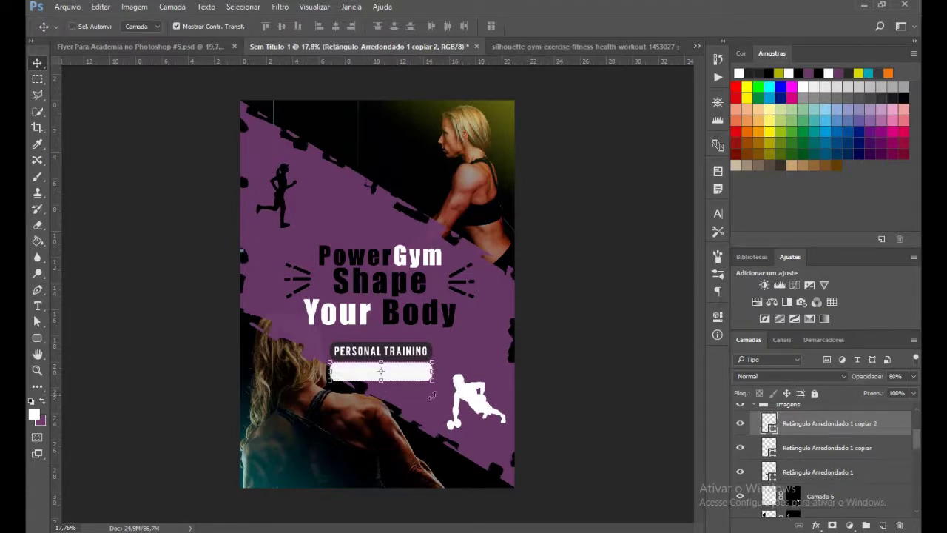
left_click_drag(419, 378, 419, 380)
key("shift+Down")
key("shift+Down")
key("shift+Down")
key("shift+Down")
key("shift+Down")
key("shift+Down")
key("shift+Down")
key("shift+Down")
key("shift+Down")
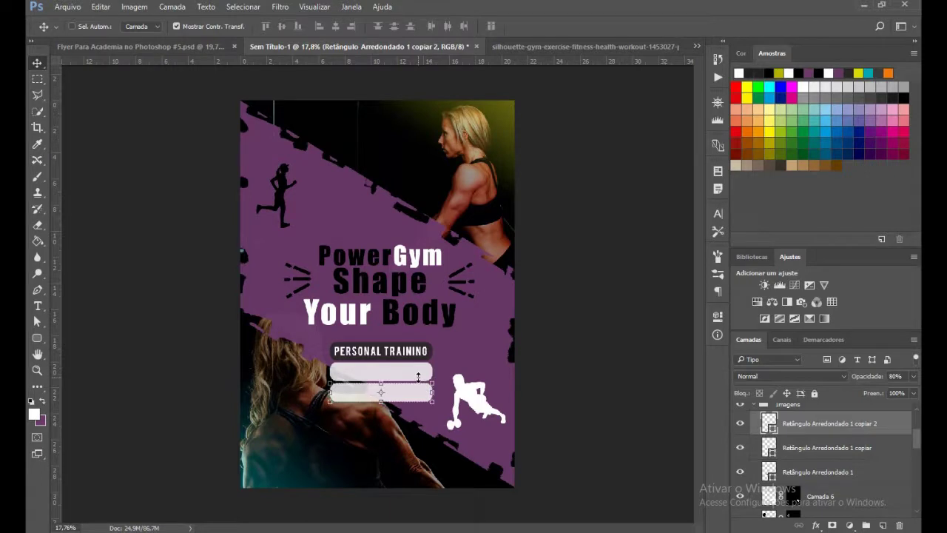
key("Down")
key("Down")
Change the lower pill copy's fill from white to black.
left_click(717, 316)
left_click(541, 381)
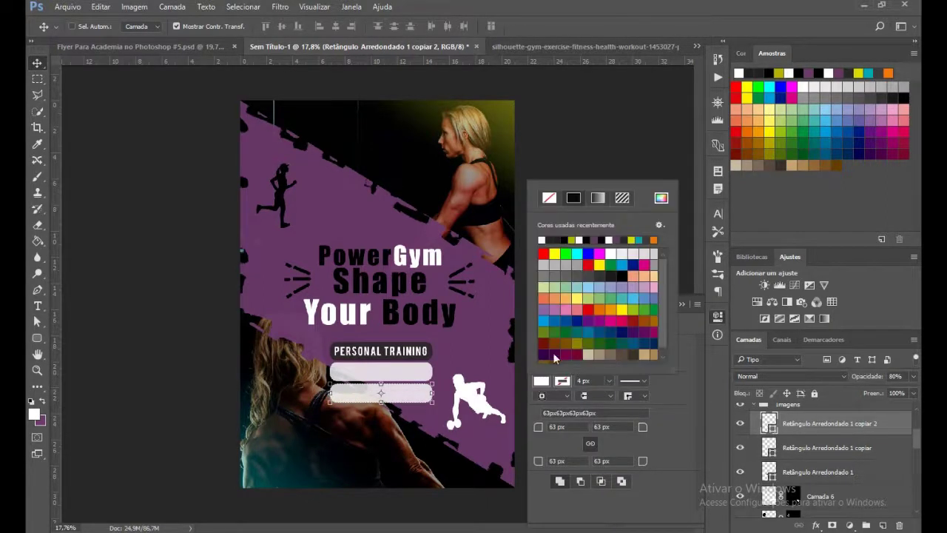
left_click(550, 239)
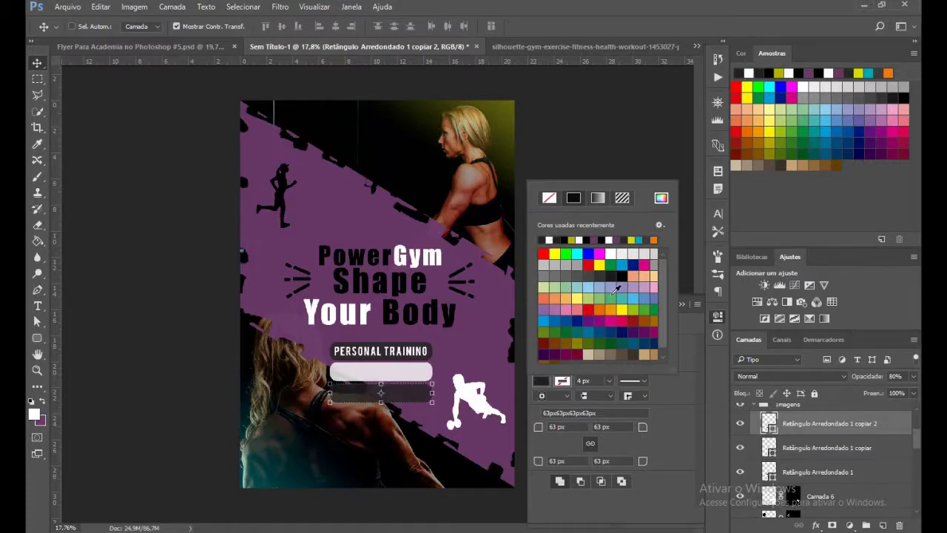
left_click(669, 449)
left_click(679, 304)
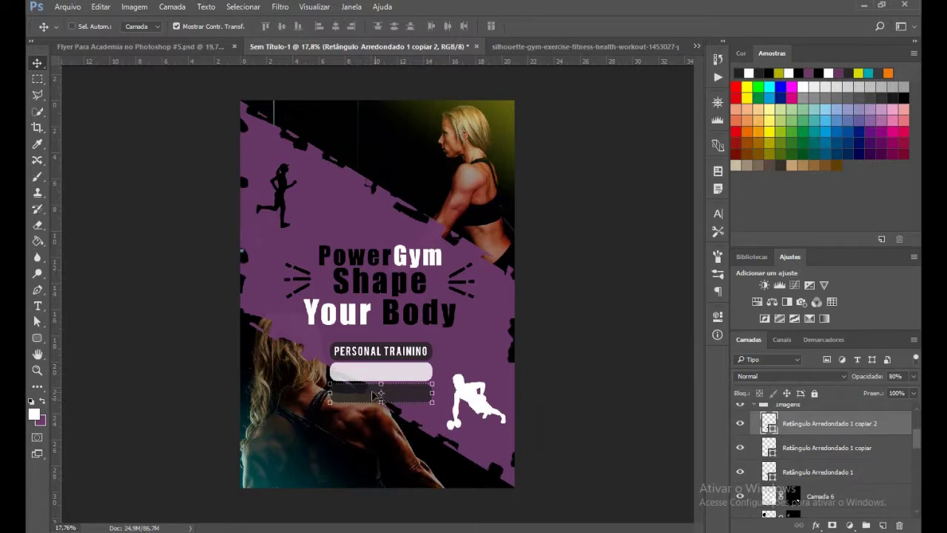
scroll(813, 466, "up", 1)
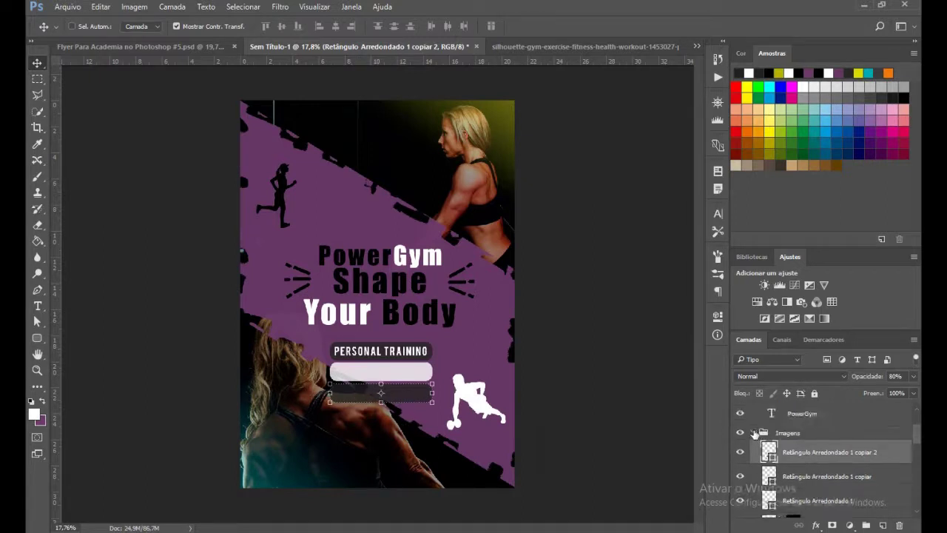
Duplicate the PERSONAL TRAINING label, retype it as Musculação, and move it onto the white pill.
left_click(755, 434)
left_click(754, 433)
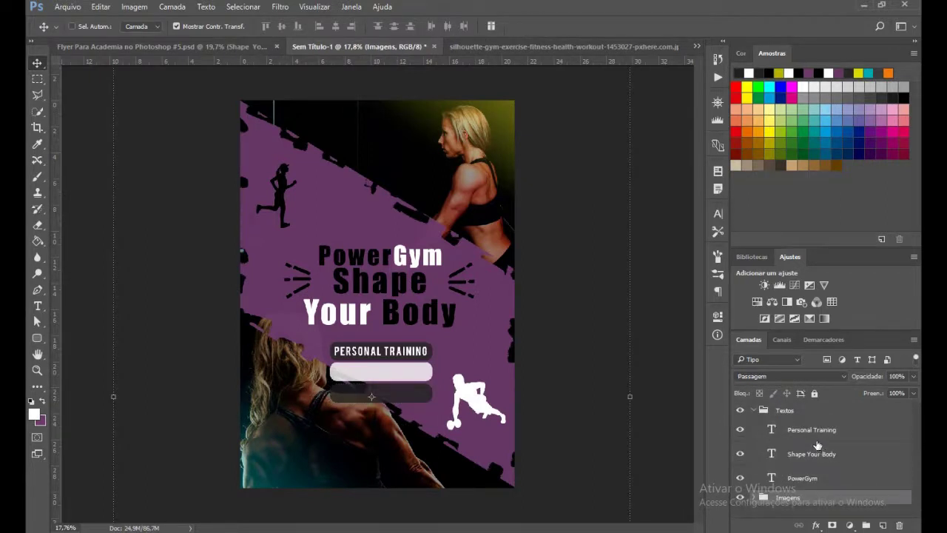
left_click(808, 433)
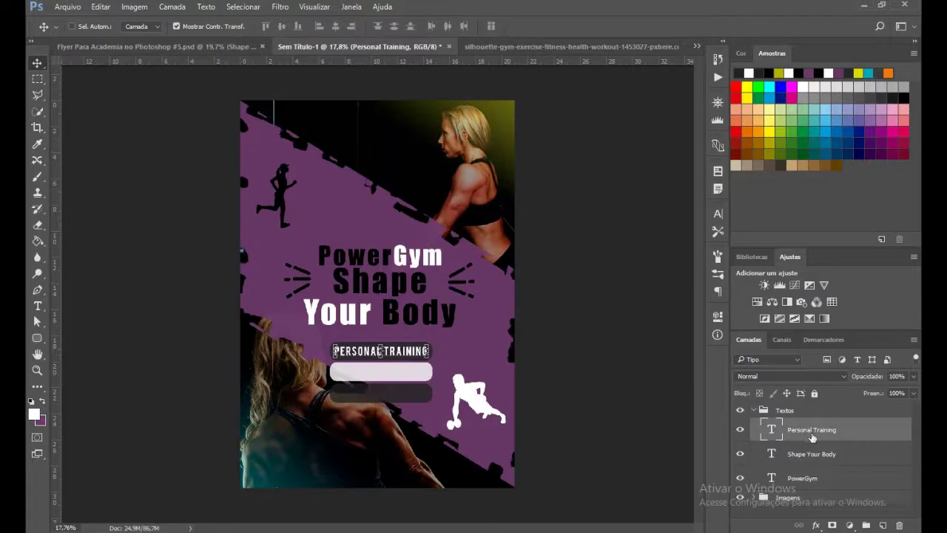
key("ctrl+j")
double_click(771, 432)
type("MASCUL")
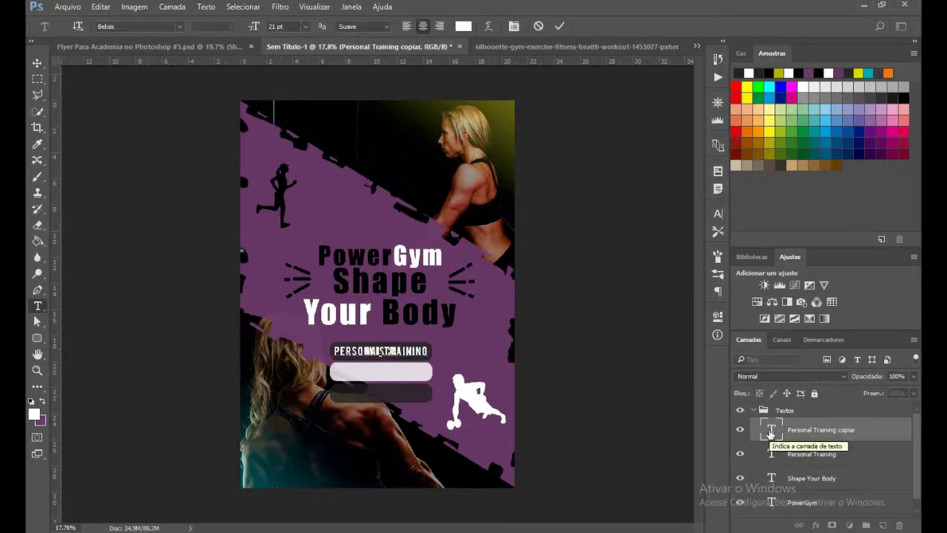
type("ação")
key("ctrl+Return")
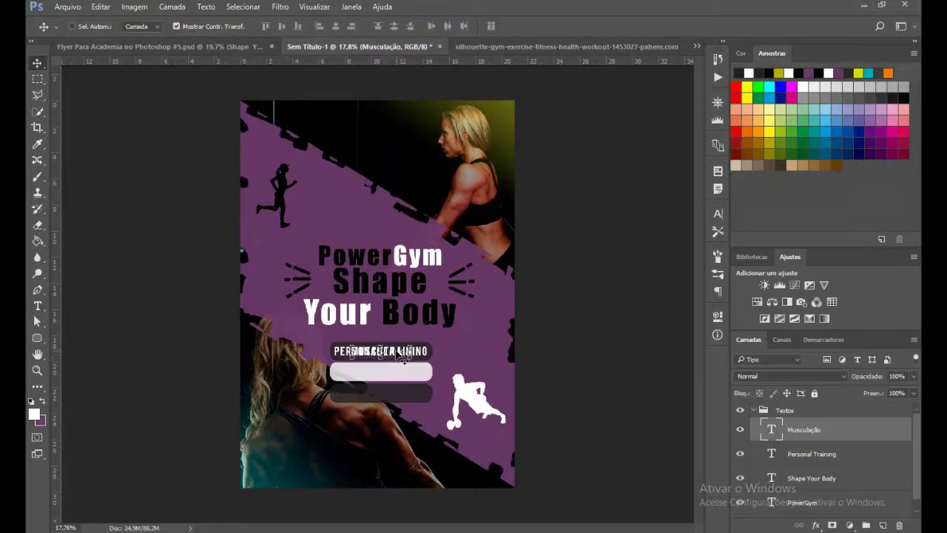
left_click_drag(405, 358, 406, 374)
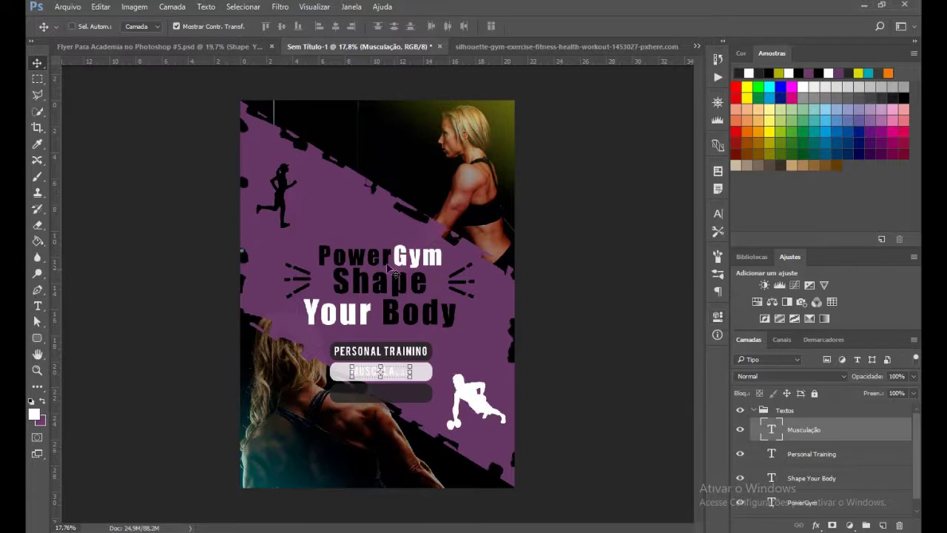
Set the Musculação label's font to Impact and its colour to dark grey #262626.
left_click(718, 213)
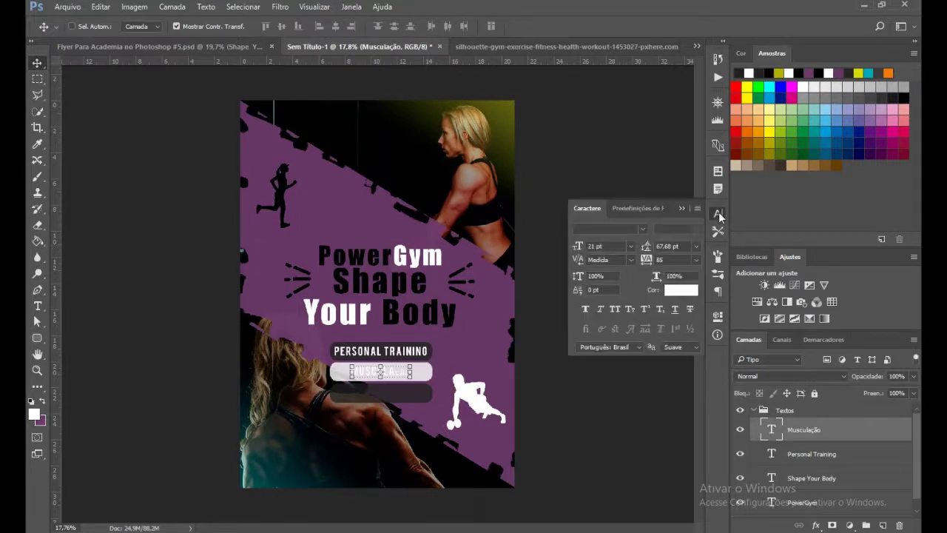
left_click(642, 230)
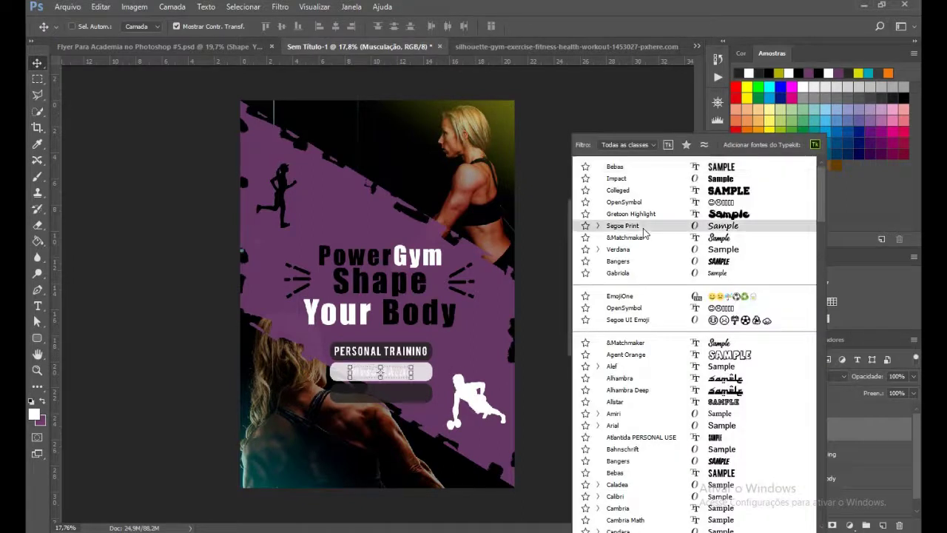
left_click(617, 178)
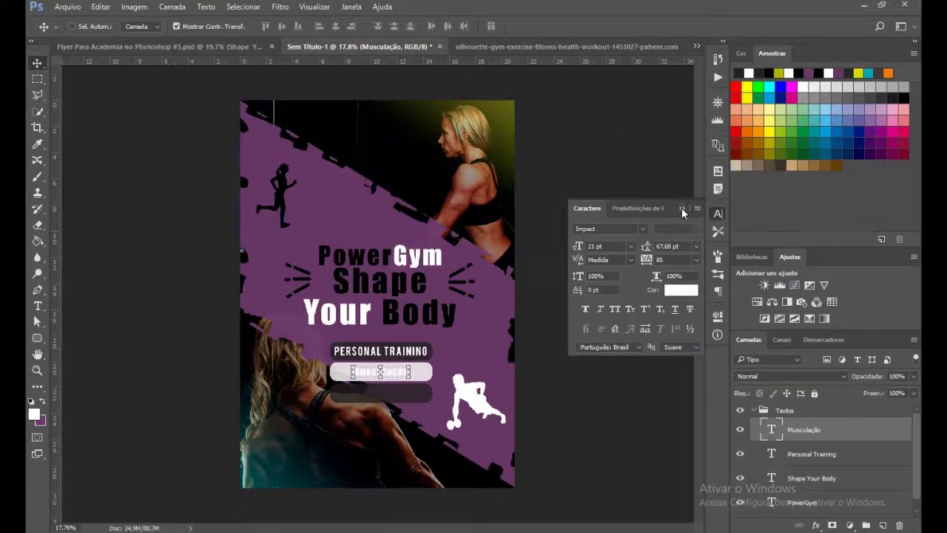
left_click(681, 289)
left_click(532, 376)
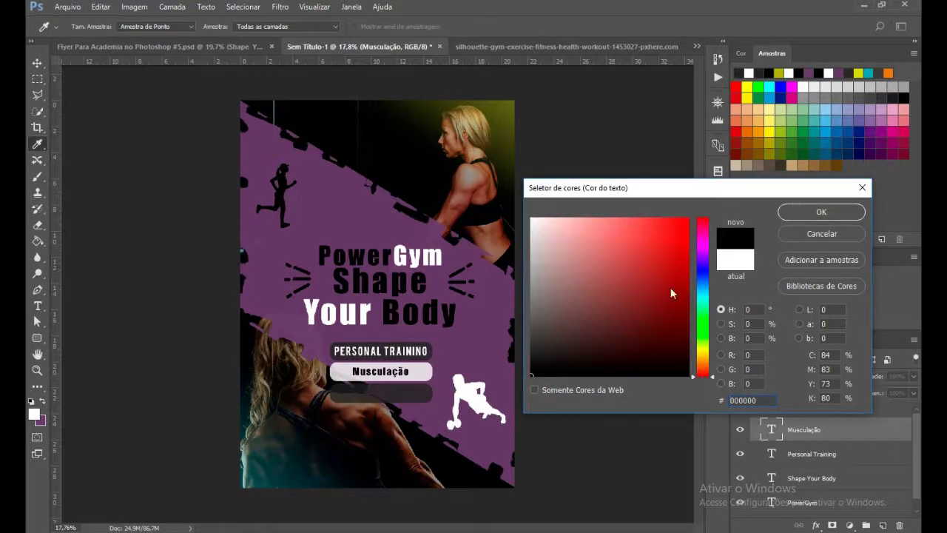
left_click(533, 356)
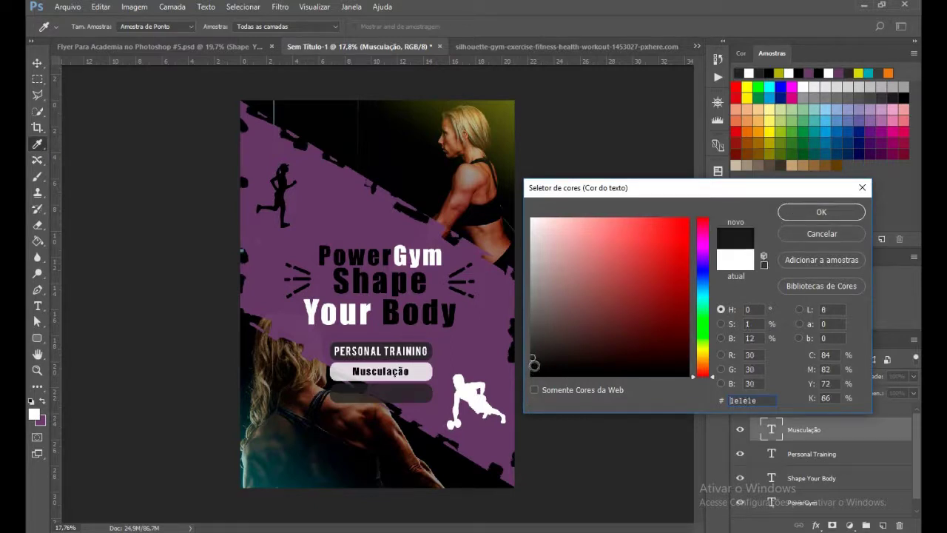
left_click(531, 352)
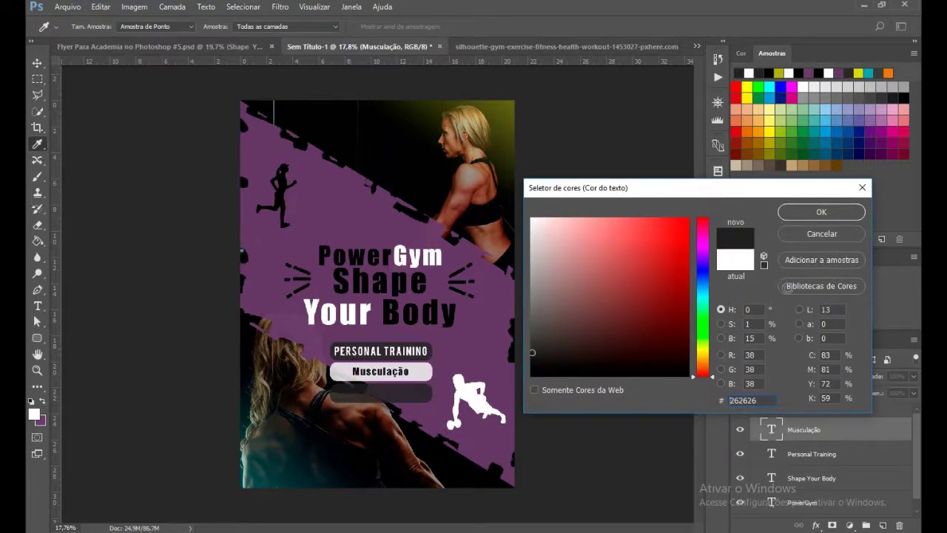
left_click(824, 212)
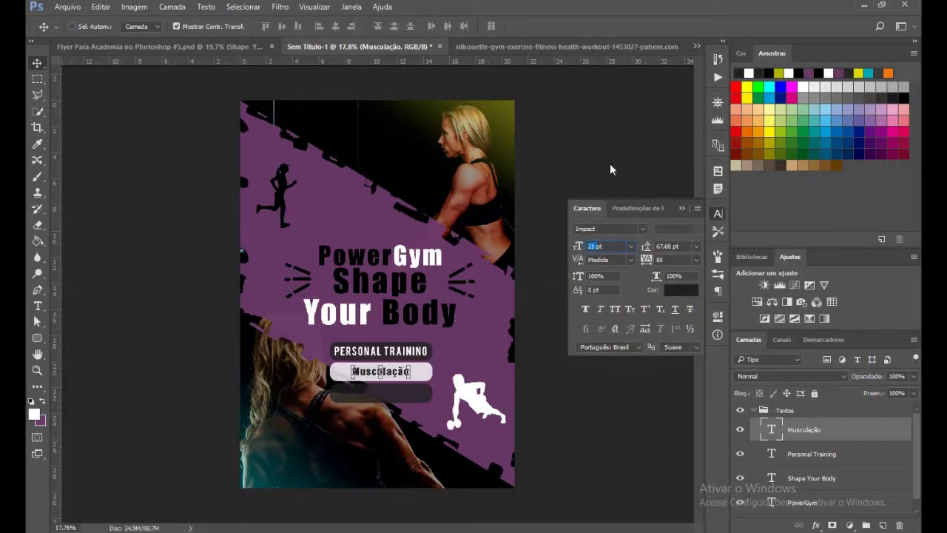
Set the Musculação label size to 28 pt, then check the finished reference flyer.
type("5")
key("Return")
left_click(593, 245)
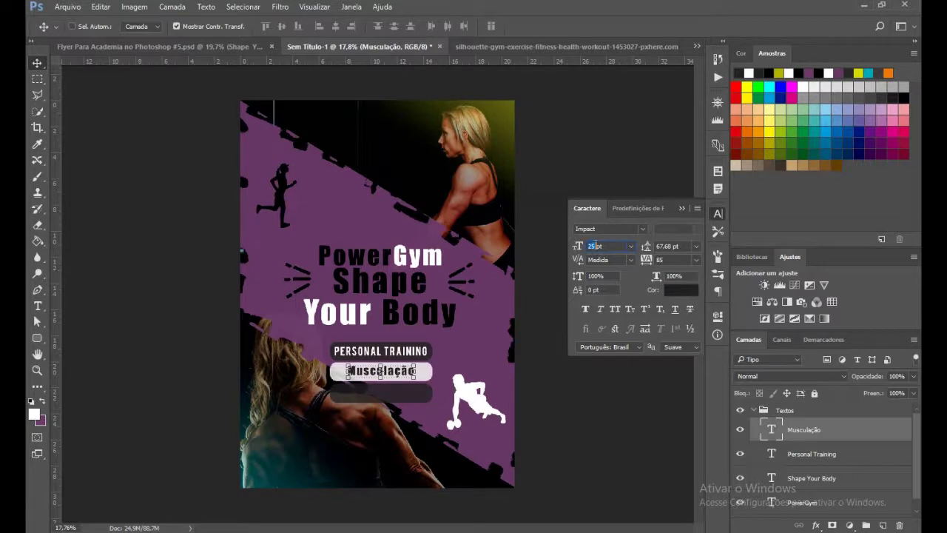
type("27")
key("Return")
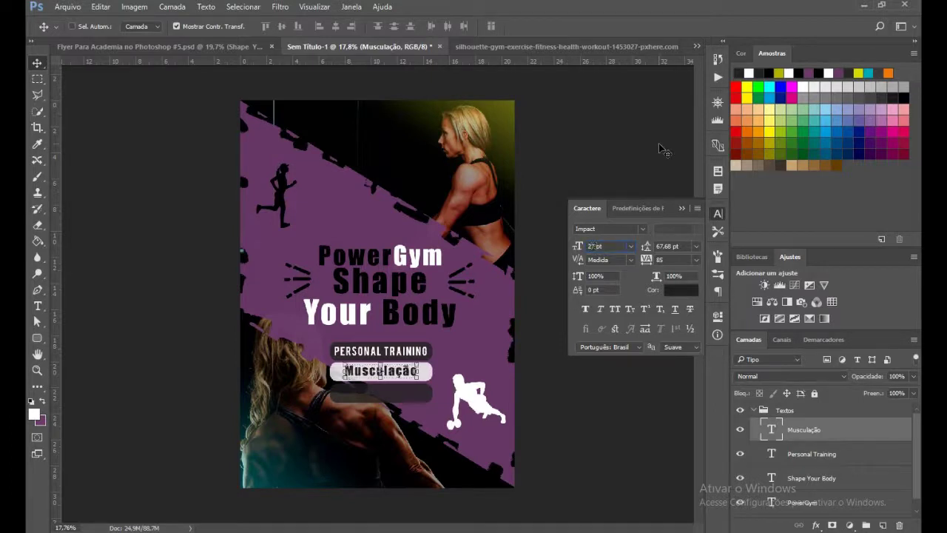
left_click(591, 249)
key("Up")
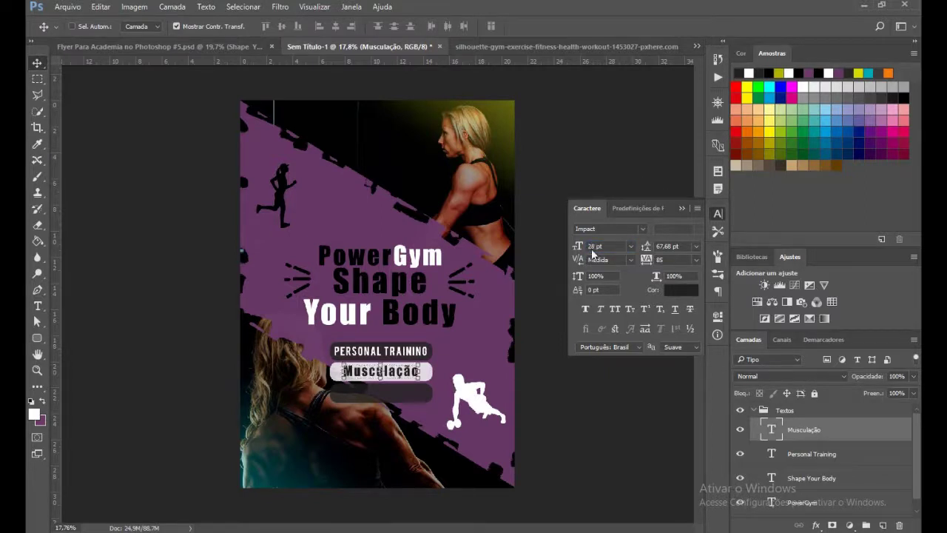
key("a")
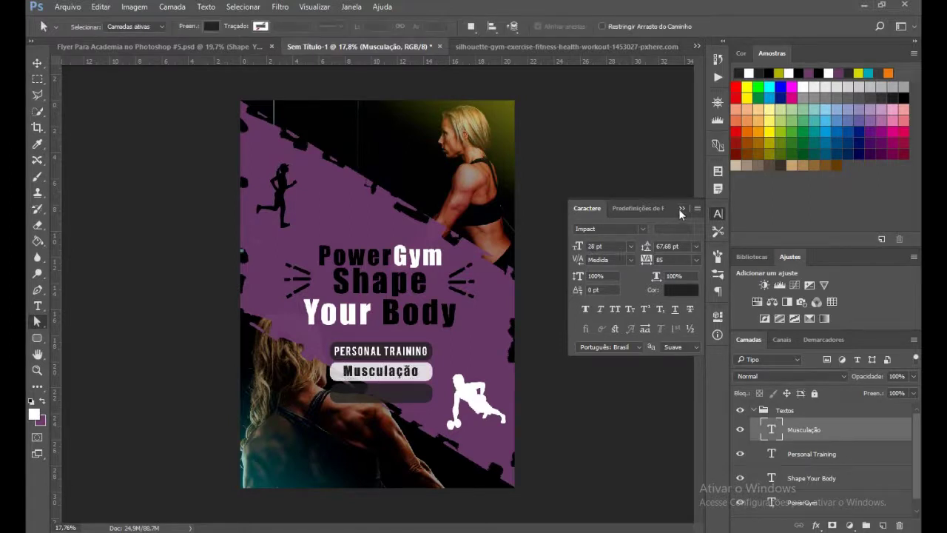
left_click(681, 208)
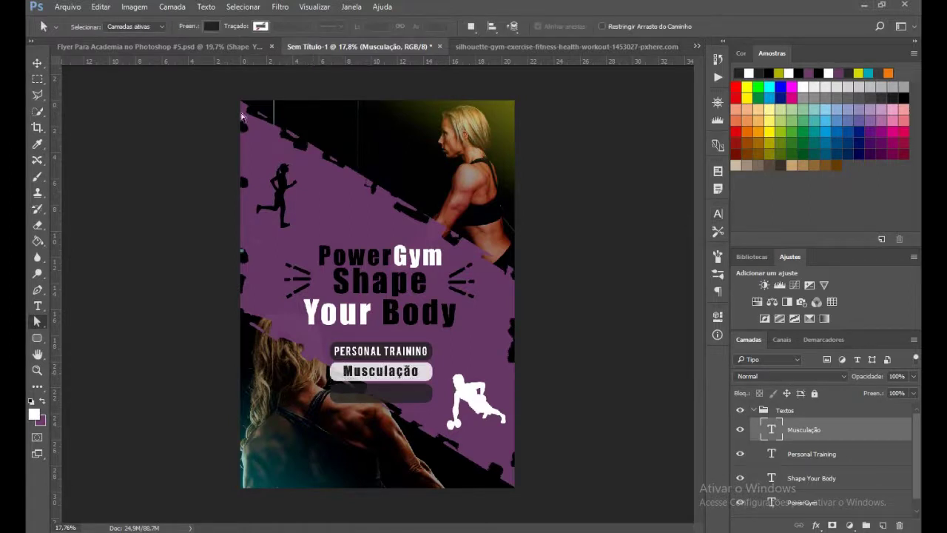
left_click(198, 47)
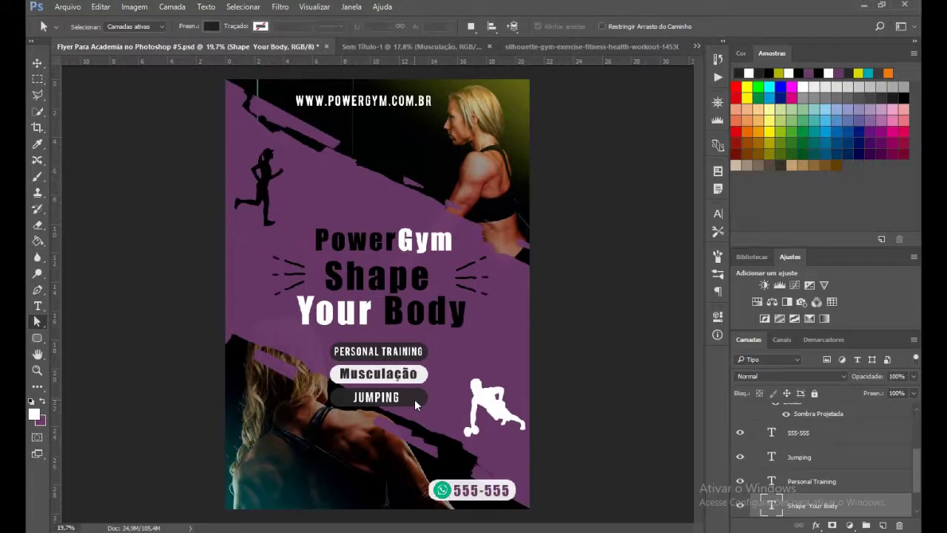
Duplicate the PERSONAL TRAINING label, change it to JUMPING, and move it down to the dark pill.
left_click(400, 48)
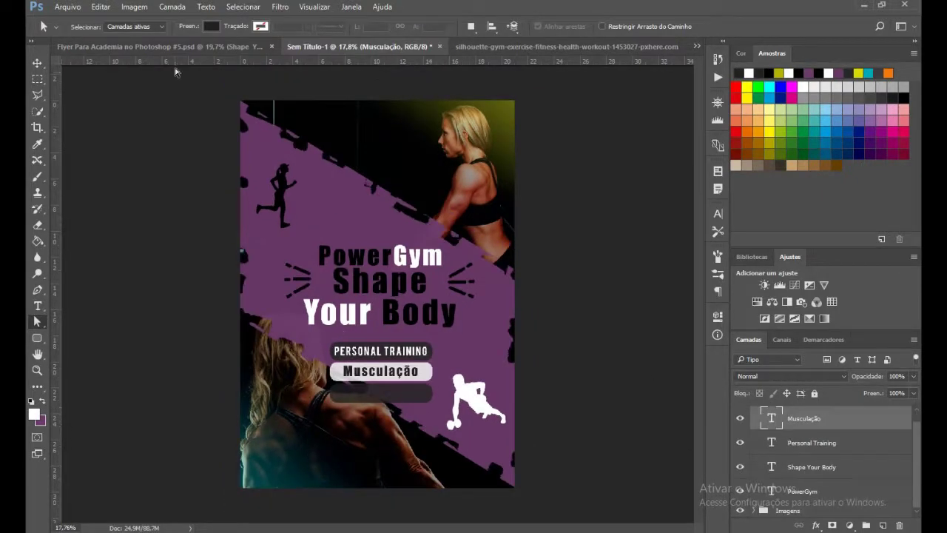
left_click(200, 46)
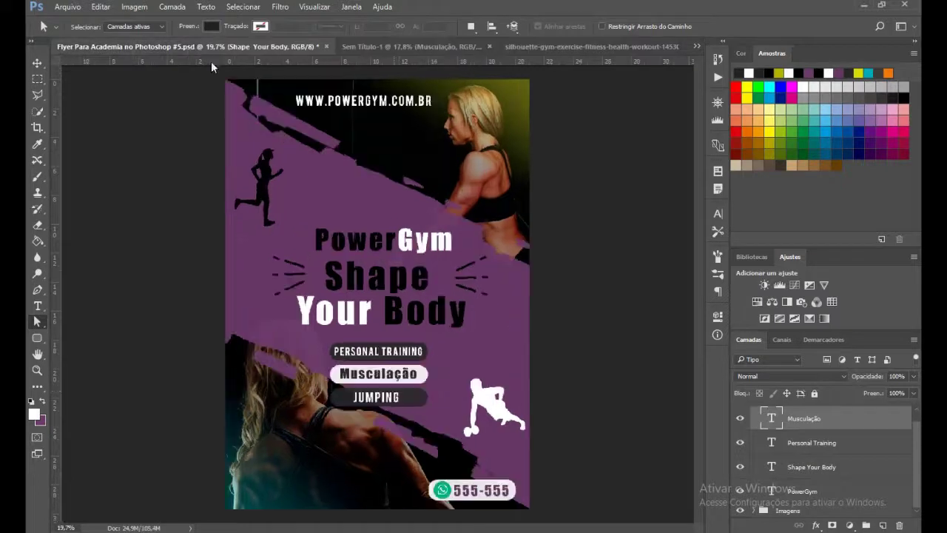
left_click(399, 47)
left_click(814, 449)
key("ctrl+j")
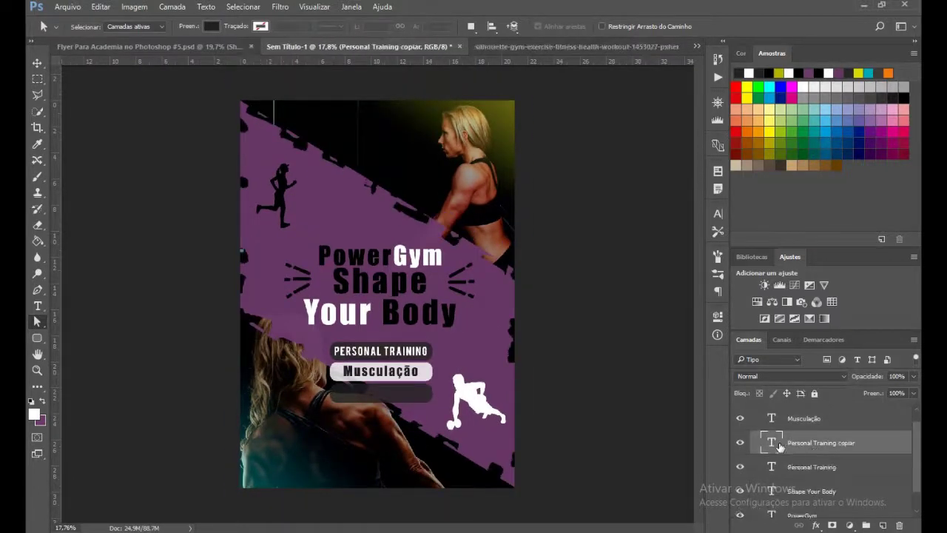
double_click(771, 442)
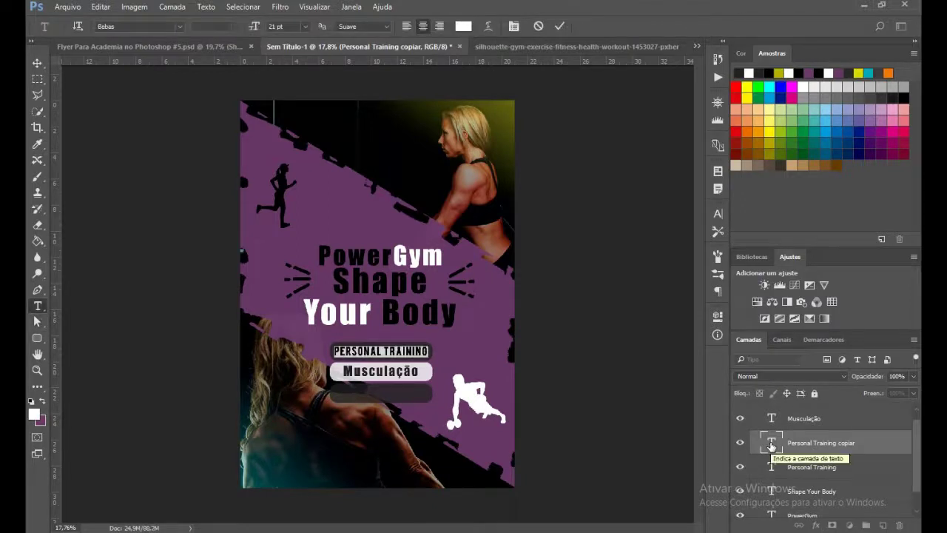
key("Right")
type("mping")
key("ctrl+Return")
key("a")
key("v")
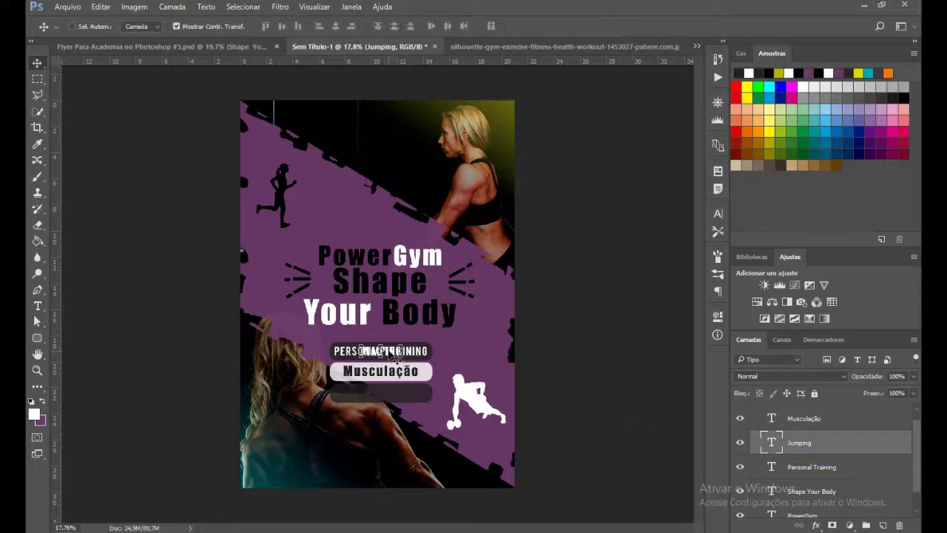
key("shift+Down")
key("shift+Down")
key("shift+Down")
key("shift+Down")
key("shift+Down")
key("shift+Down")
key("shift+Down")
key("shift+Down")
key("shift+Down")
key("shift+Down")
key("shift+Down")
key("shift+Down")
key("shift+Down")
key("shift+Down")
key("shift+Down")
key("shift+Down")
key("shift+Down")
key("shift+Down")
key("shift+Down")
key("shift+Down")
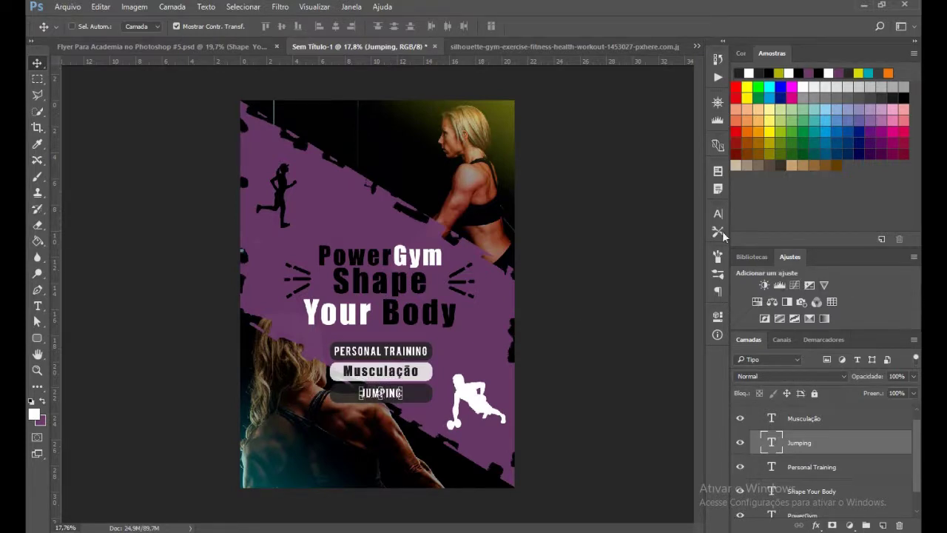
Set the JUMPING label's text size to 28 pt.
left_click(715, 214)
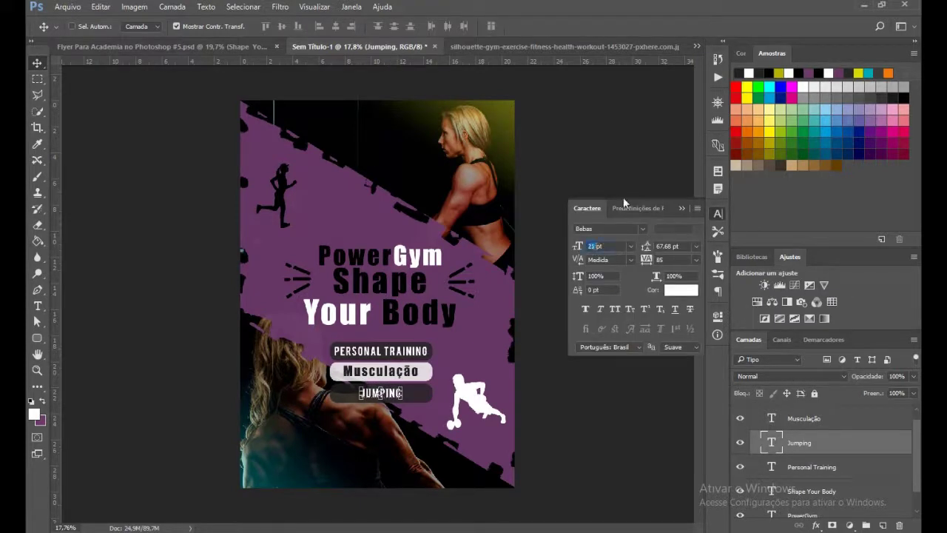
type("25")
key("Return")
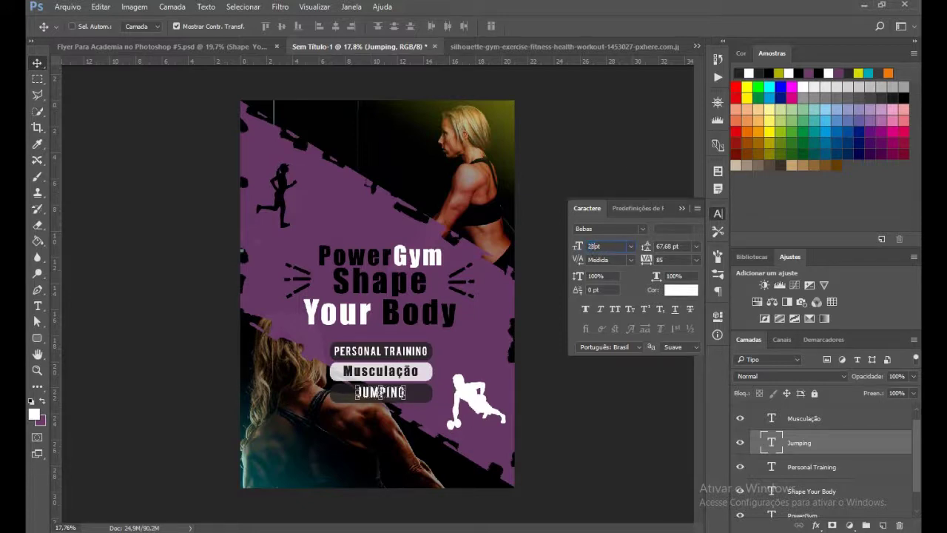
key("Return")
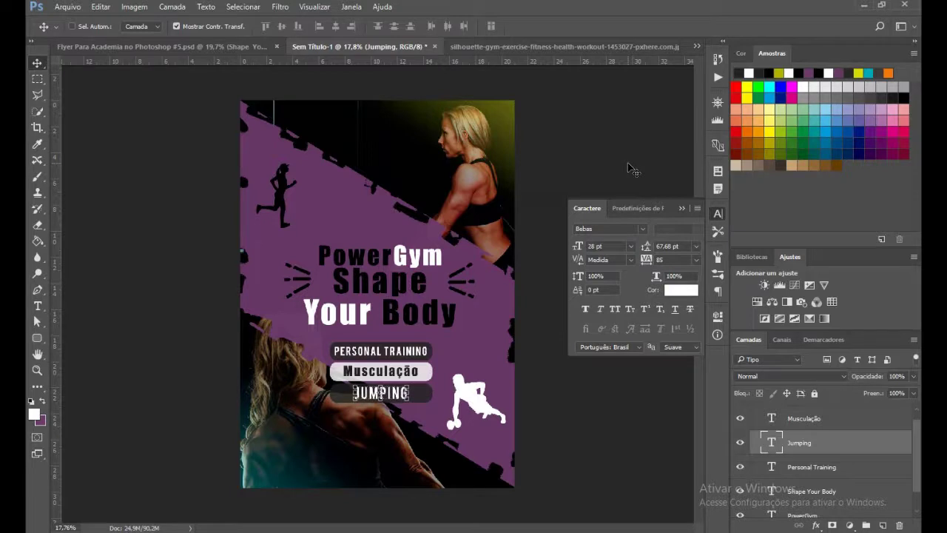
key("a")
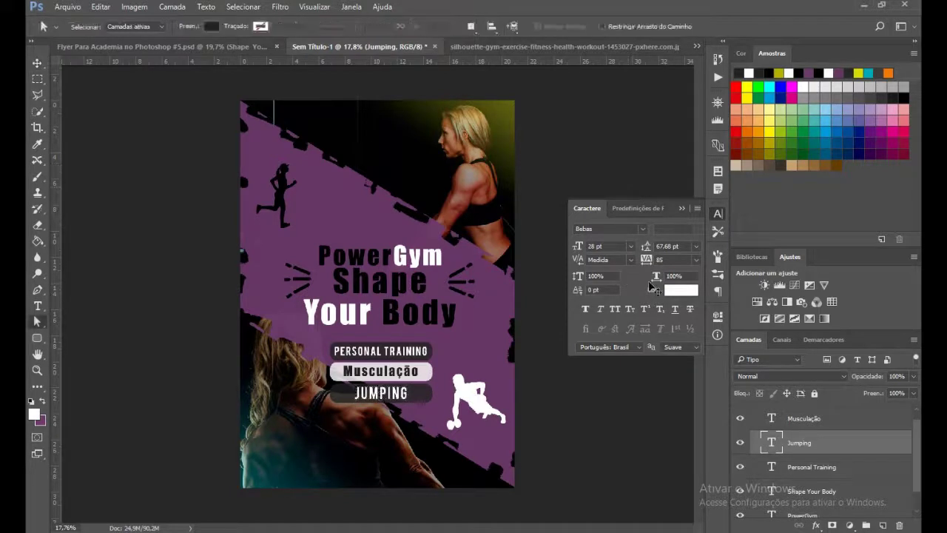
left_click(681, 208)
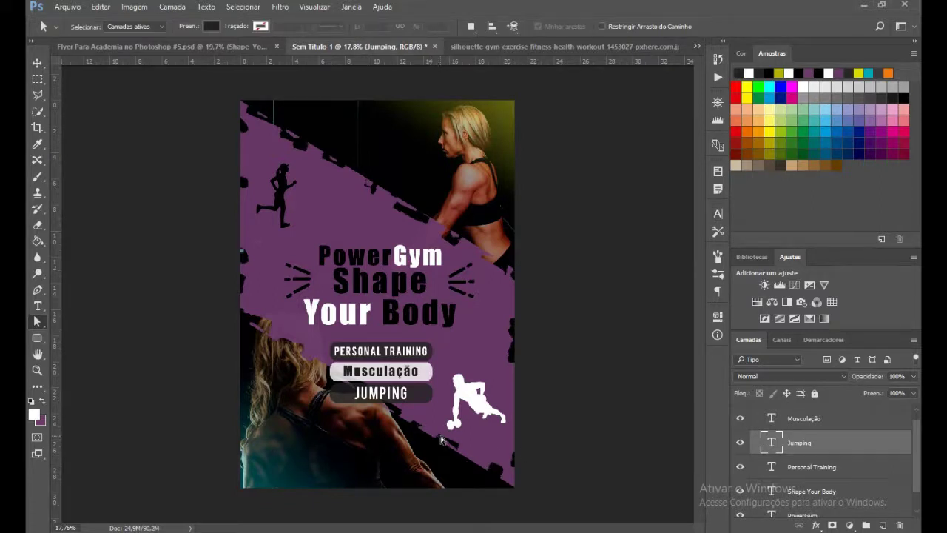
scroll(436, 444, "up", 1)
scroll(244, 496, "up", 1)
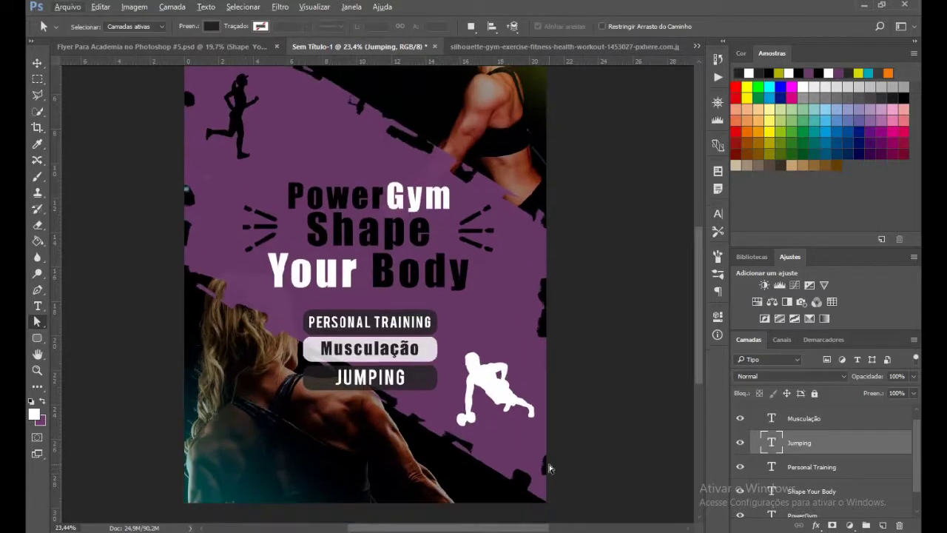
scroll(574, 453, "up", 3)
scroll(560, 438, "up", 2)
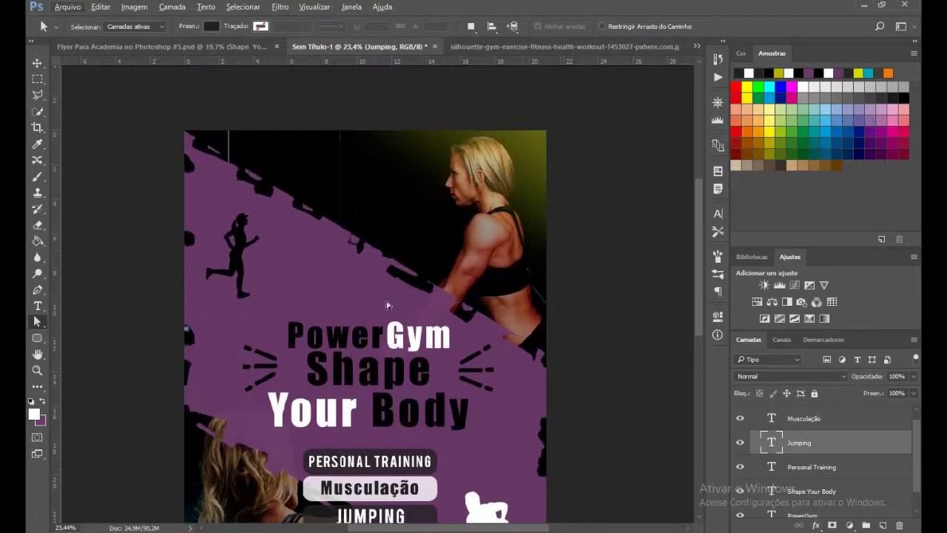
scroll(800, 458, "up", 1)
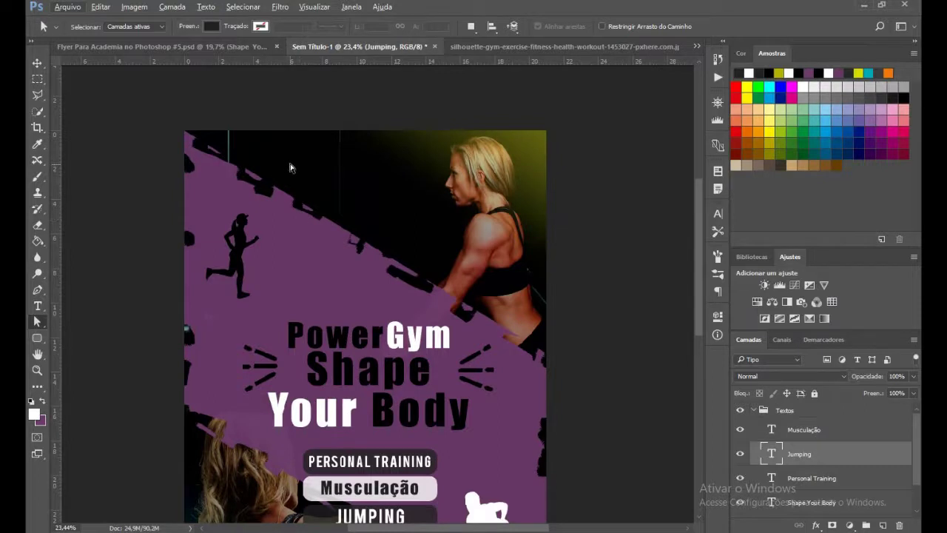
left_click(35, 306)
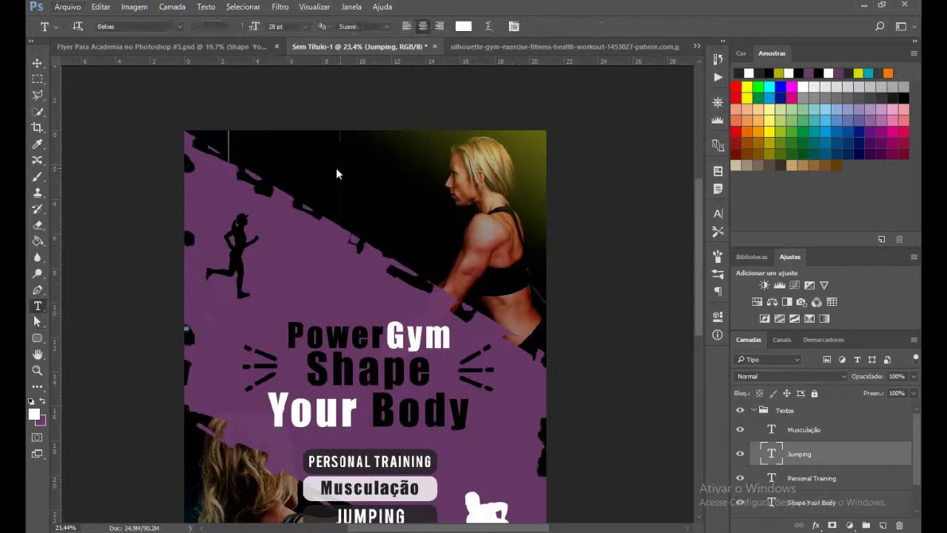
left_click(284, 153)
type("www.po")
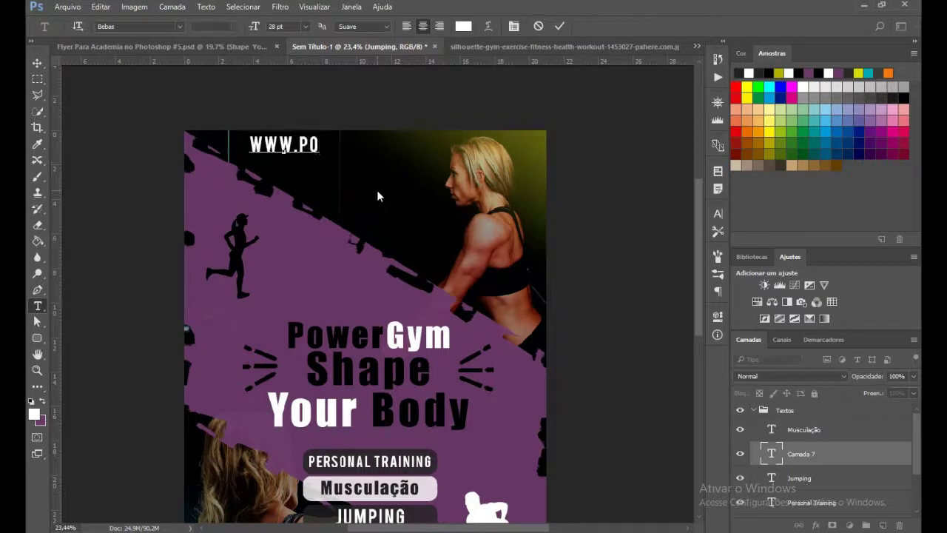
type("wergym.com")
key("ctrl+Return")
key("v")
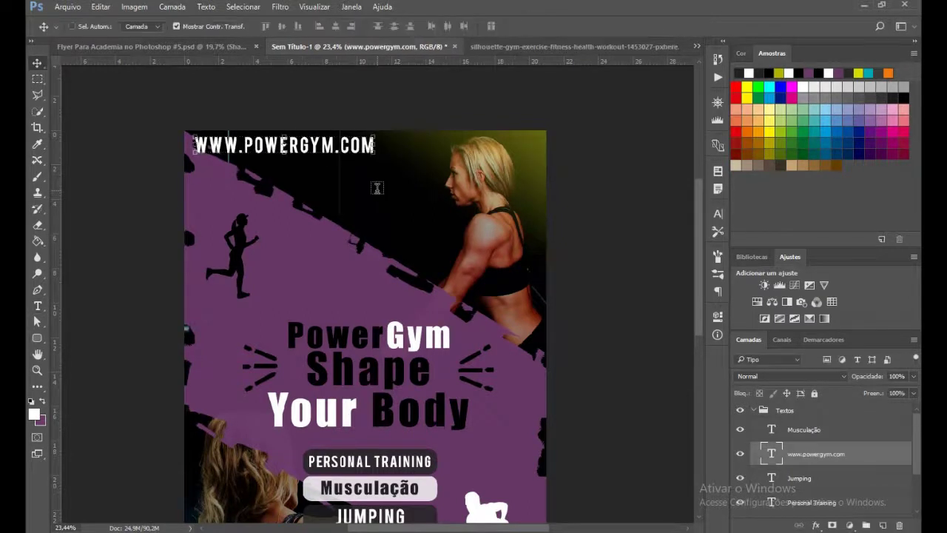
left_click_drag(337, 145, 398, 160)
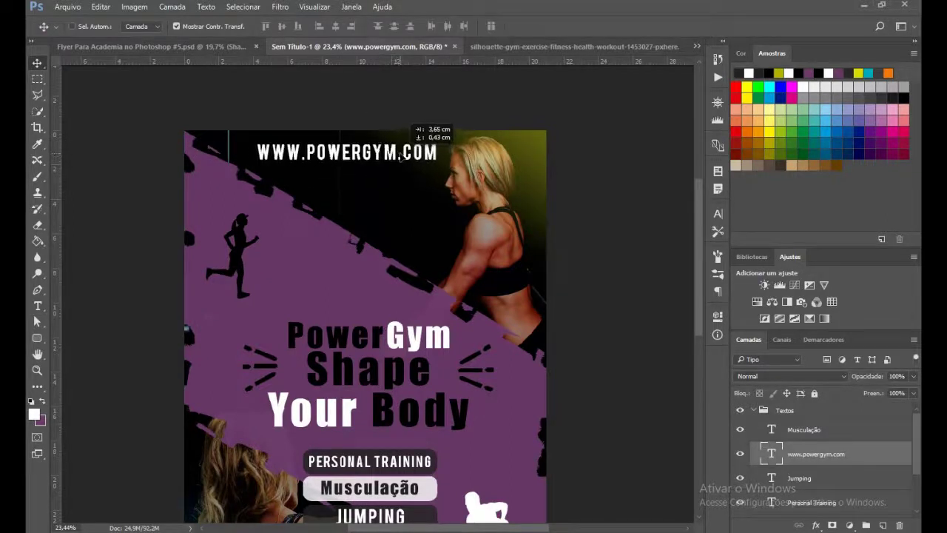
left_click_drag(398, 160, 400, 160)
Set the website text size to 22 pt.
left_click(718, 213)
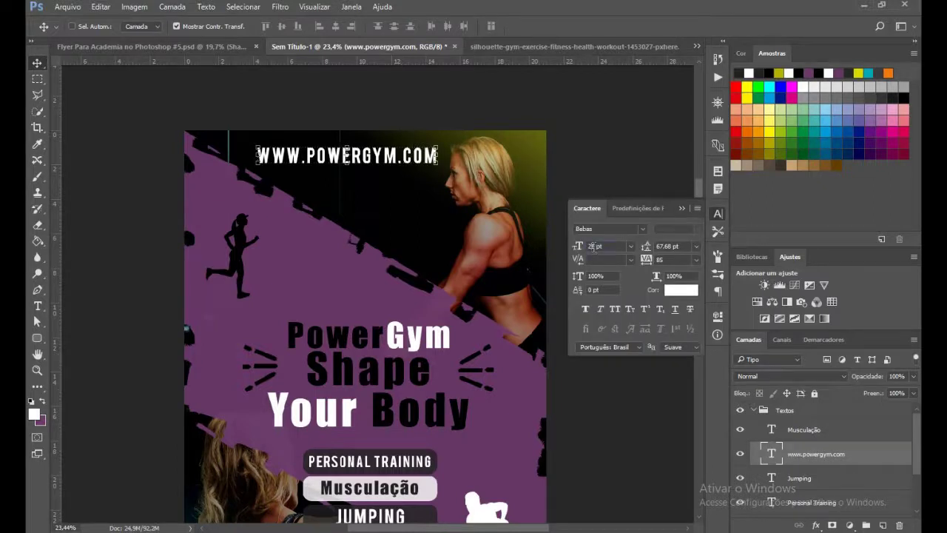
key("Return")
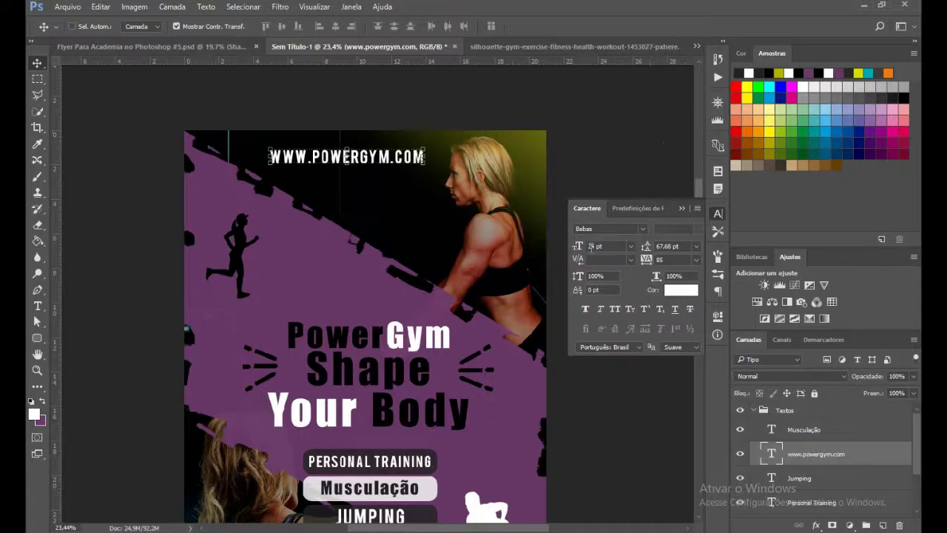
type("22")
key("Return")
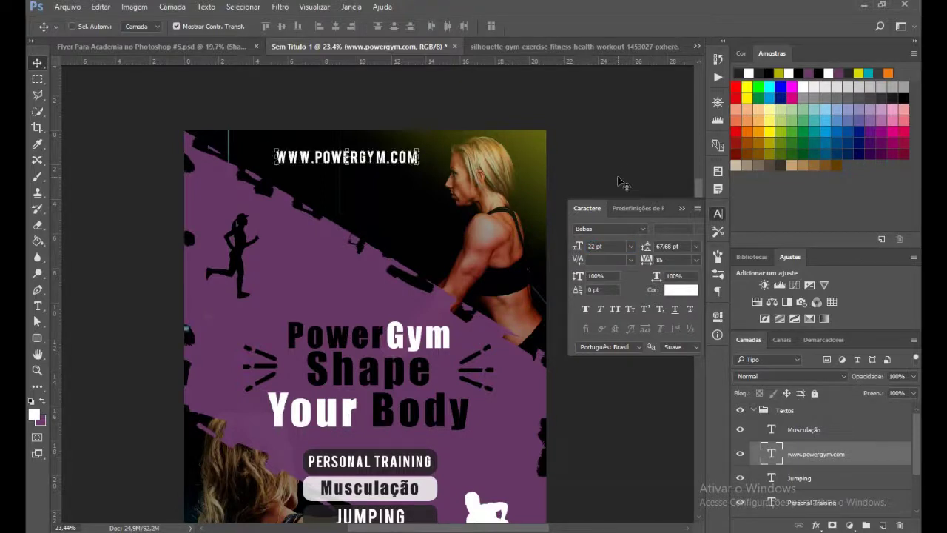
Nudge the website line slightly up and right, then close the Character panel.
key("Up")
key("Up")
key("Up")
key("Right")
key("Right")
key("Right")
key("Right")
key("Right")
key("Right")
key("Right")
key("Right")
key("Right")
key("Right")
key("Right")
key("Right")
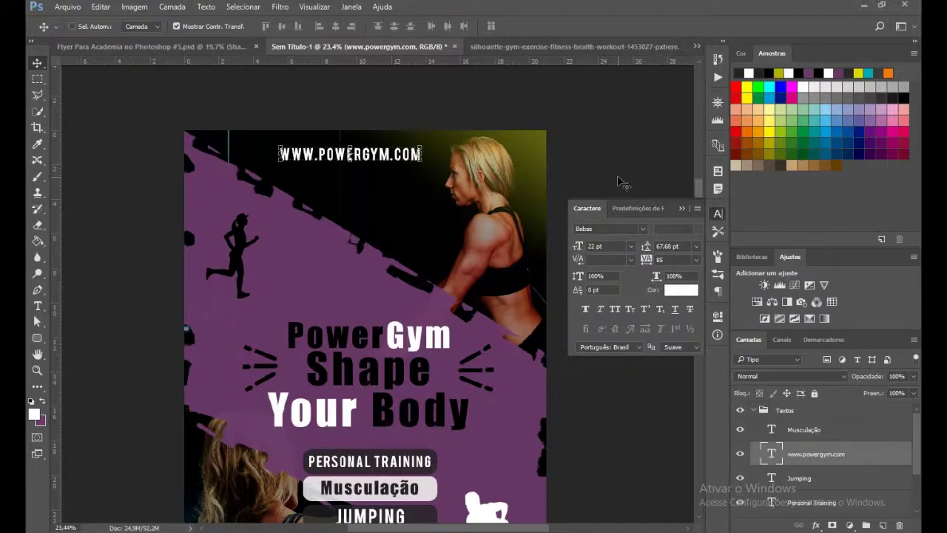
left_click(681, 208)
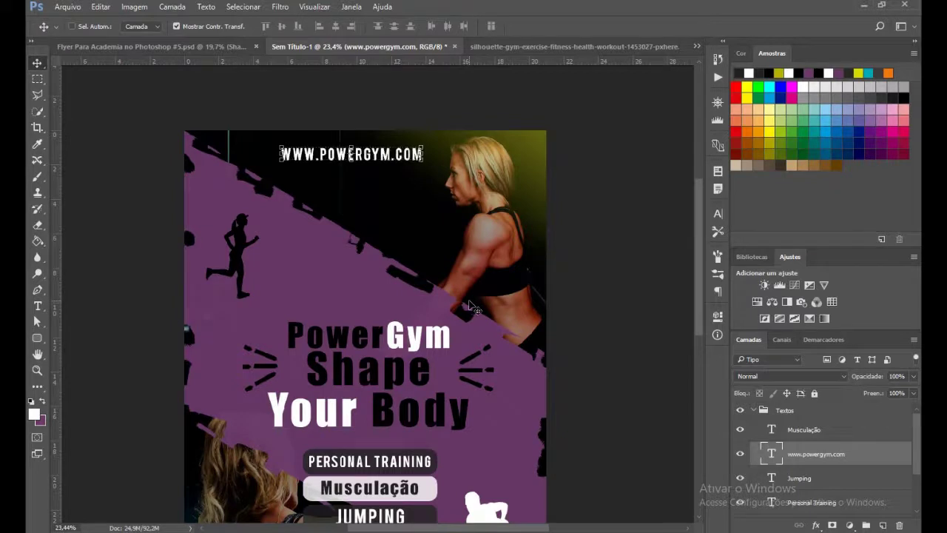
key("a")
Expand the Imagens group and locate the Musculação pill's rounded-rectangle layer.
scroll(486, 339, "down", 1)
scroll(486, 339, "down", 1)
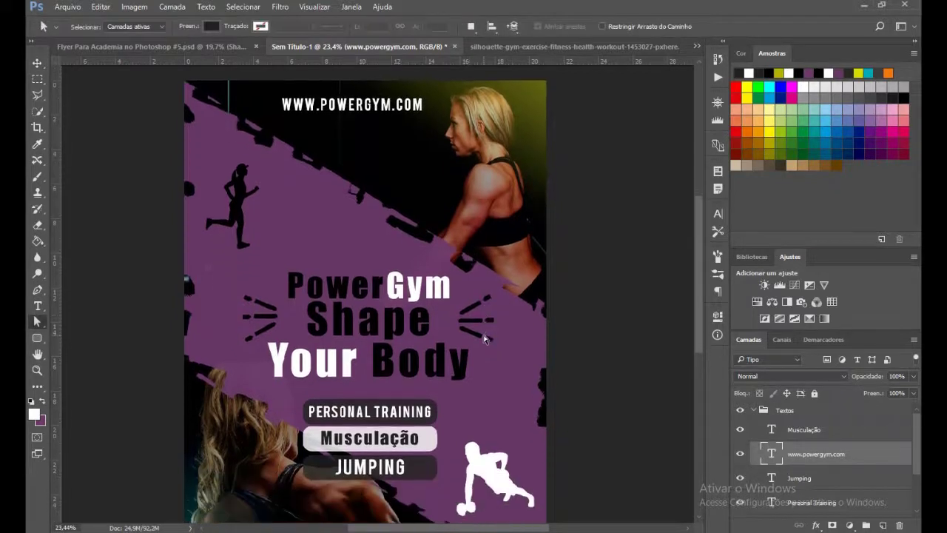
scroll(485, 339, "down", 1)
scroll(459, 377, "down", 2)
scroll(423, 421, "down", 2)
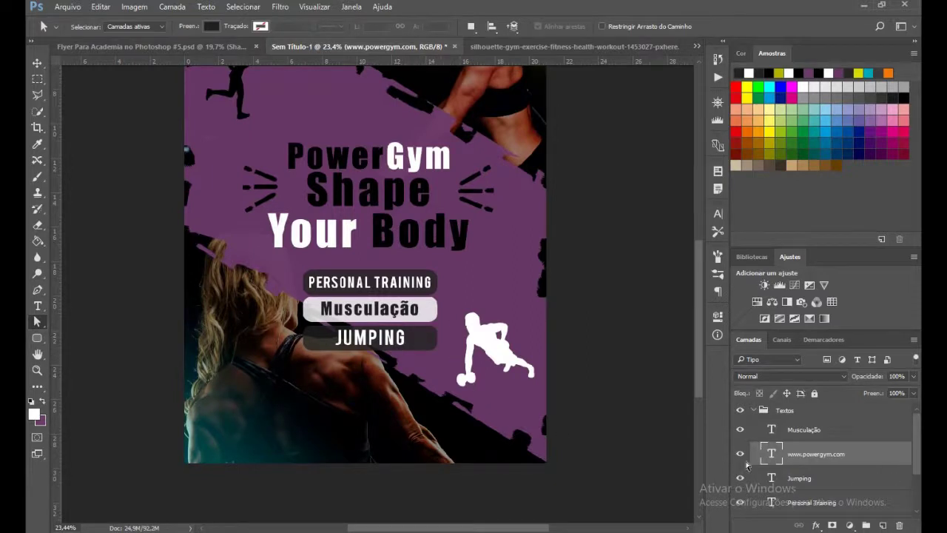
scroll(748, 464, "down", 3)
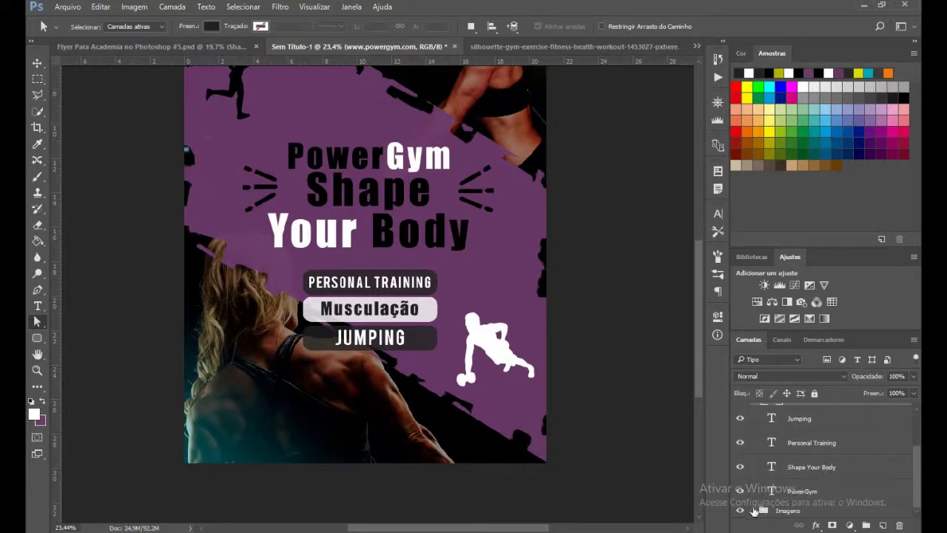
left_click(753, 511)
scroll(813, 473, "down", 3)
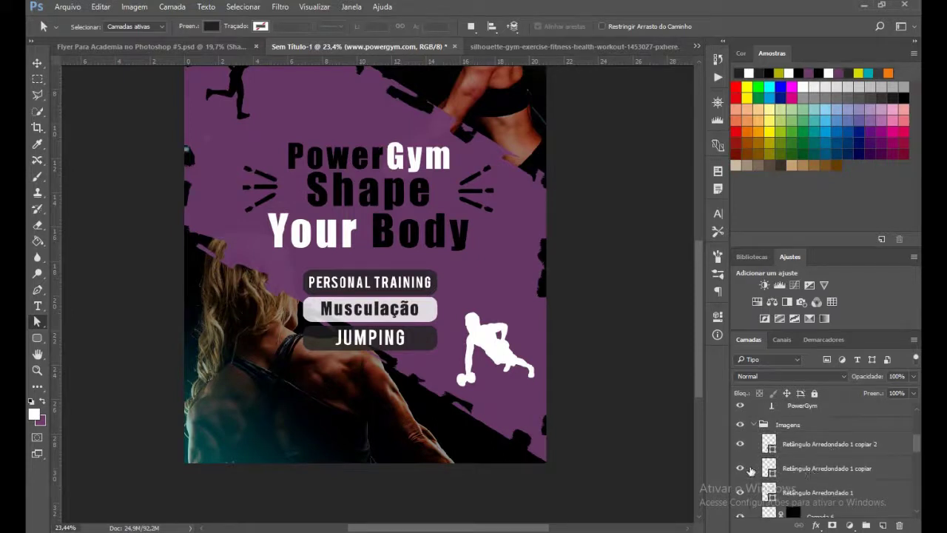
left_click(741, 468)
Copy the light Musculação pill to the flyer's lower right, and duplicate the Musculação label.
left_click(814, 469)
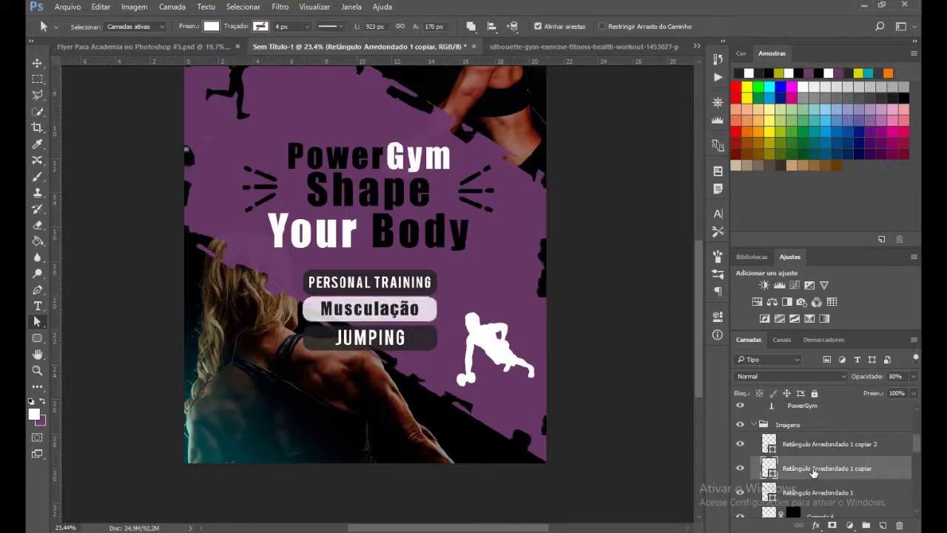
key("ctrl+j")
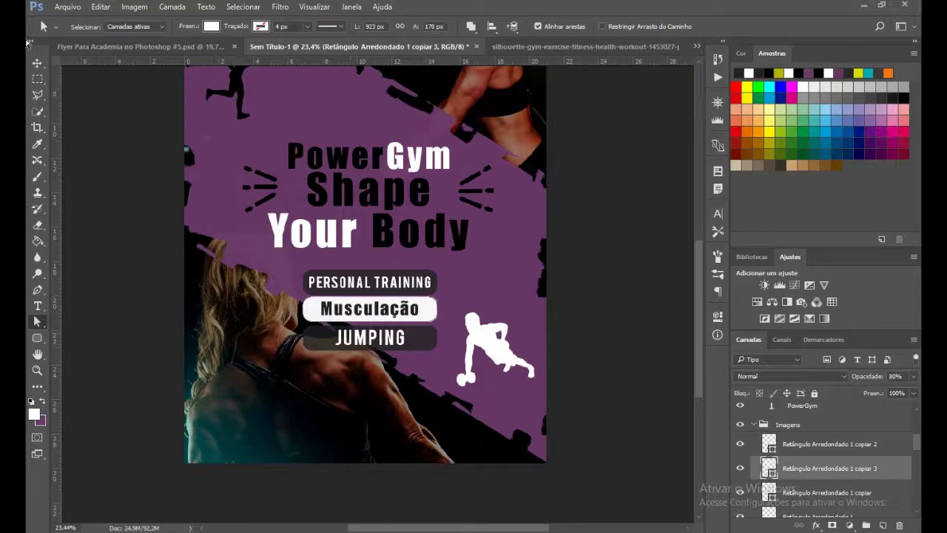
left_click(37, 62)
left_click_drag(425, 314, 522, 443)
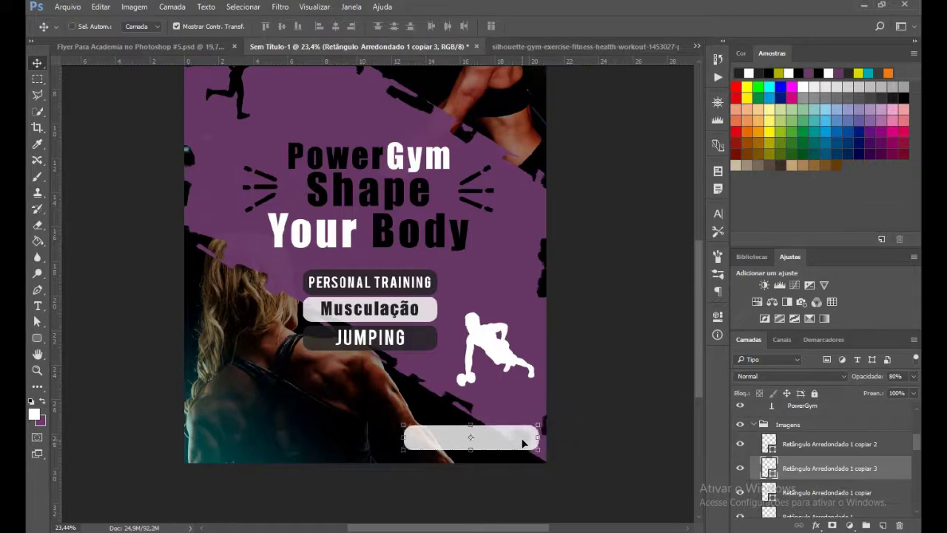
scroll(789, 453, "up", 2)
scroll(790, 454, "up", 5)
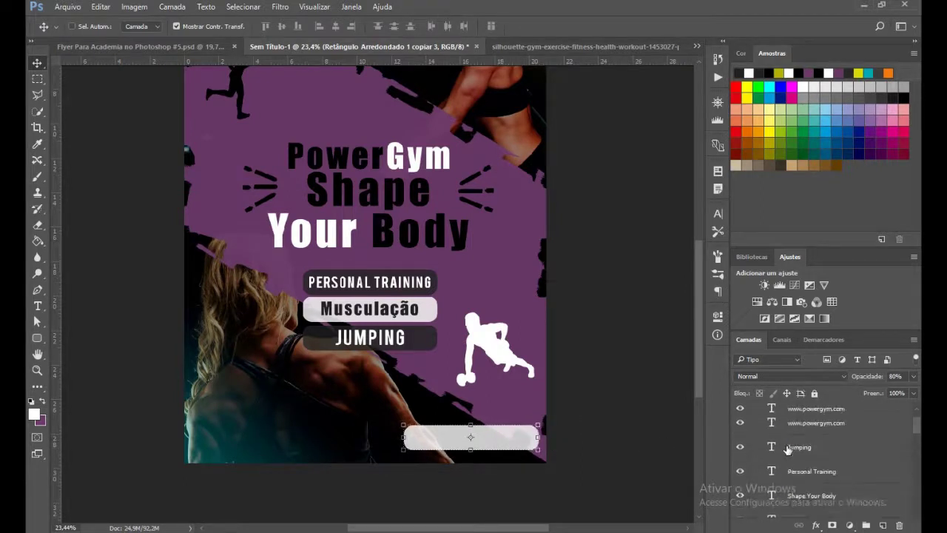
left_click(805, 437)
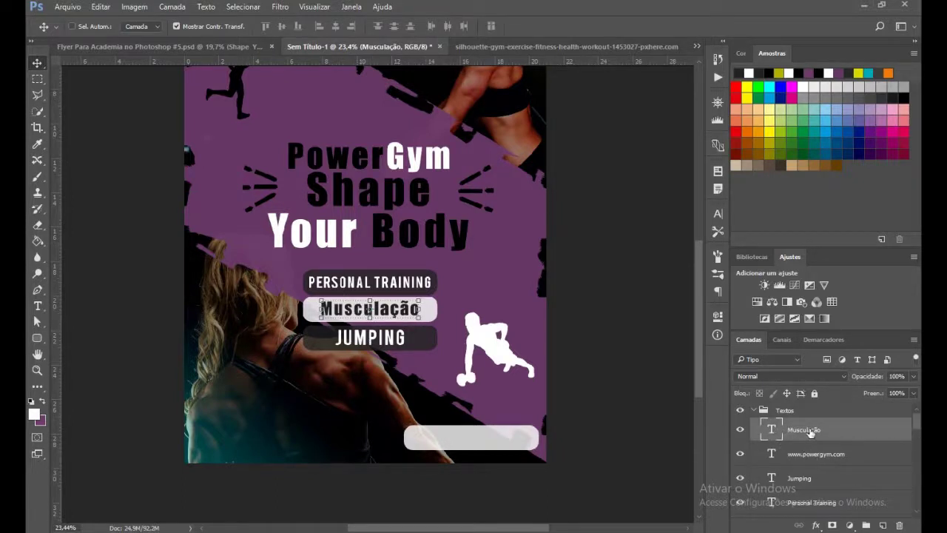
key("ctrl+j")
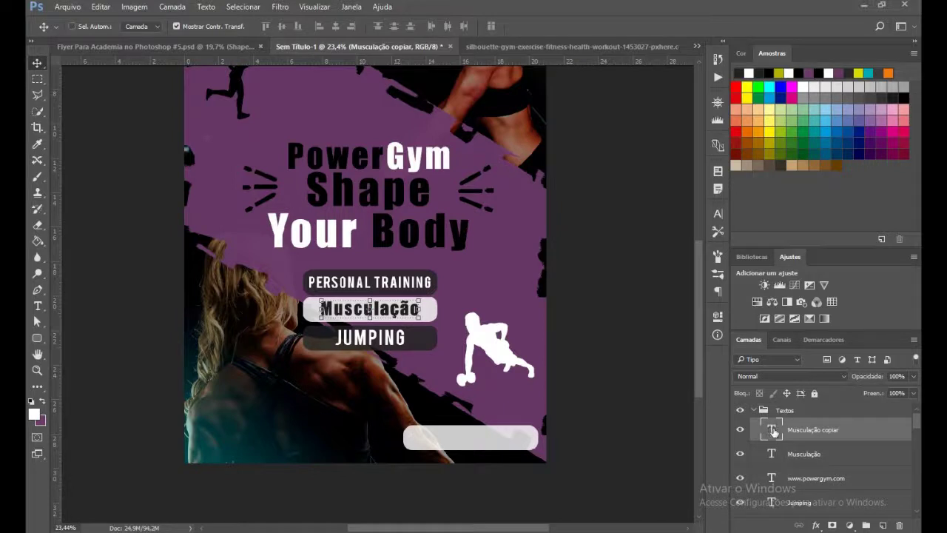
Retype the duplicated label as the phone number and move it into the bottom light pill.
double_click(772, 430)
type("CAR")
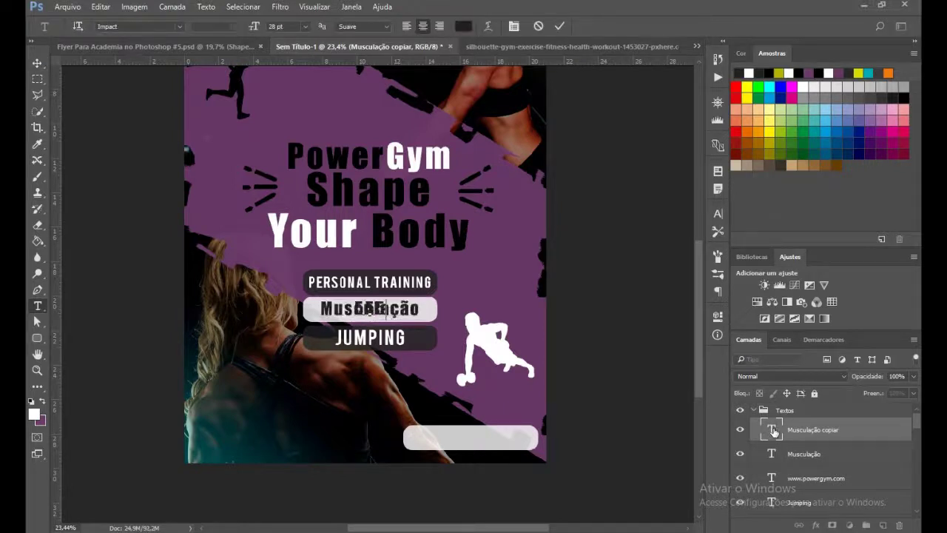
type("-555")
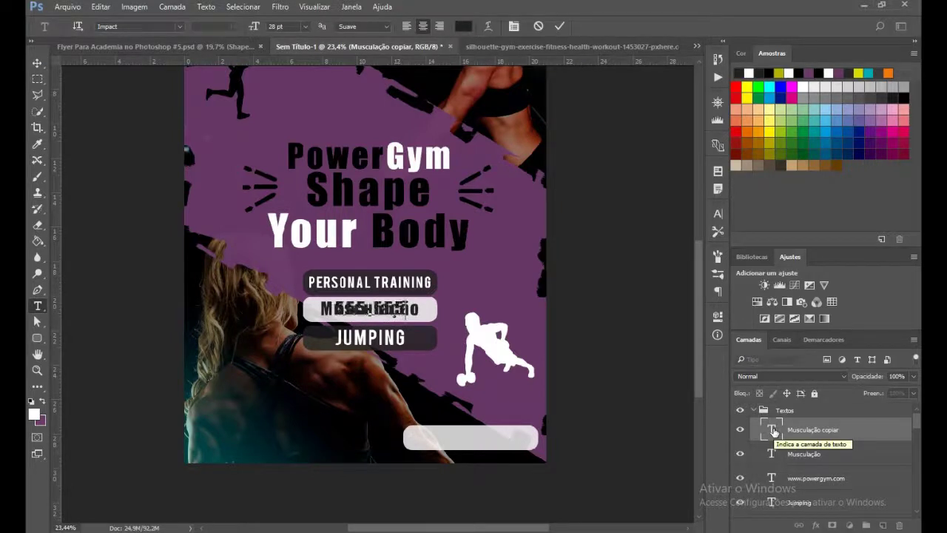
key("ctrl+Return")
key("v")
mouse_move(392, 316)
left_mouse_down()
mouse_move(502, 439)
mouse_move(514, 439)
left_mouse_up()
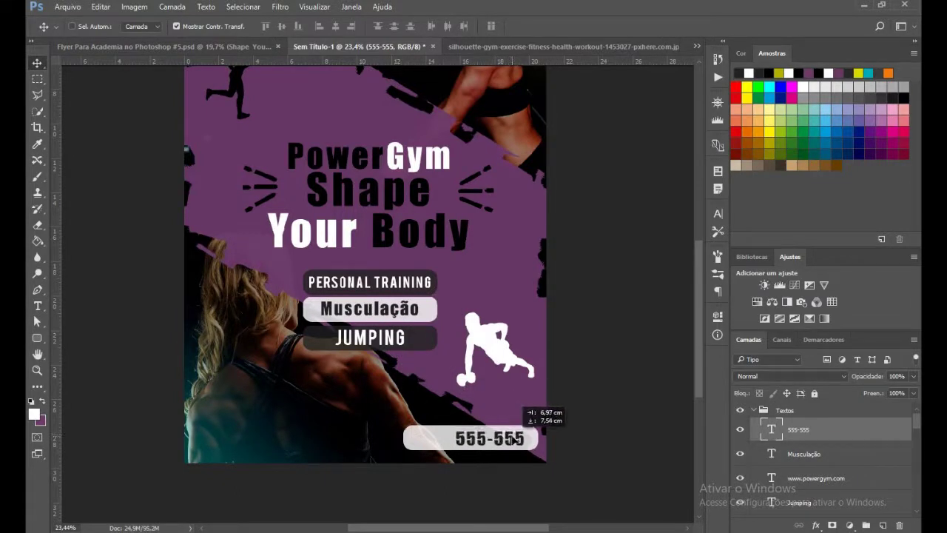
left_click_drag(514, 439, 515, 439)
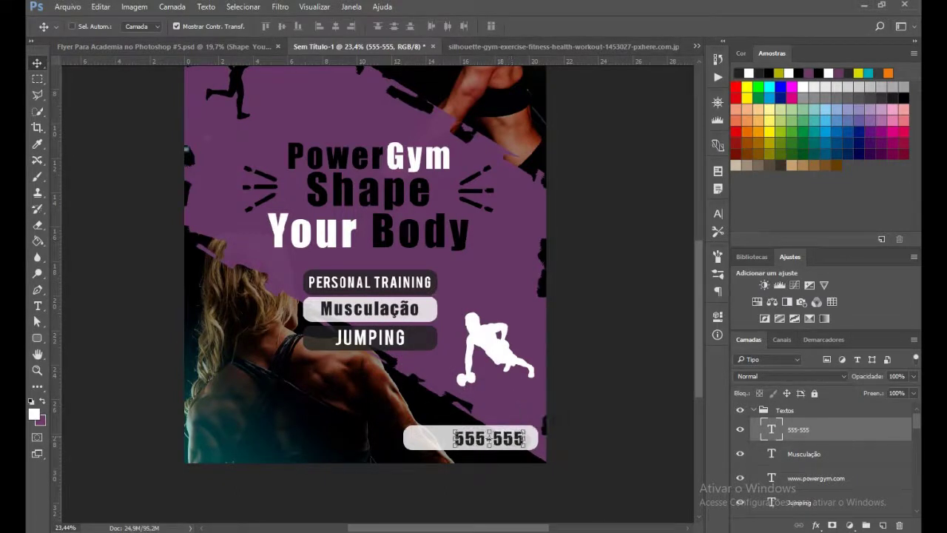
left_click(285, 473)
Place the WhatsApp image as a small icon just left of the phone number.
left_click_drag(314, 211, 449, 384)
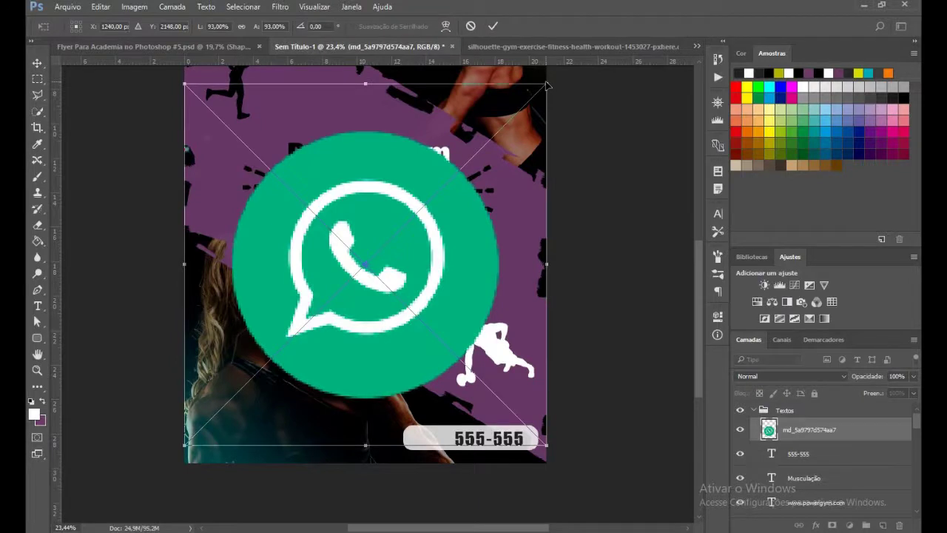
left_click_drag(546, 84, 376, 238)
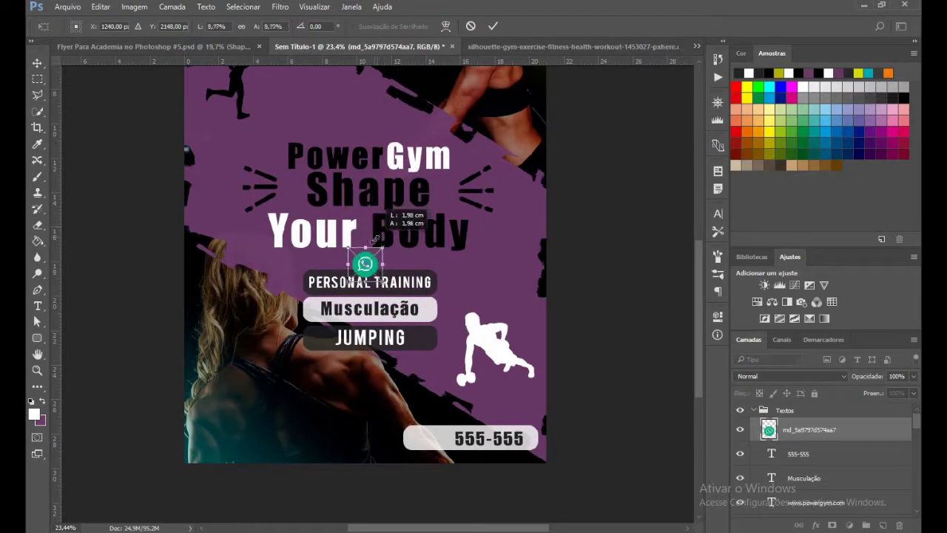
left_click_drag(374, 258, 451, 435)
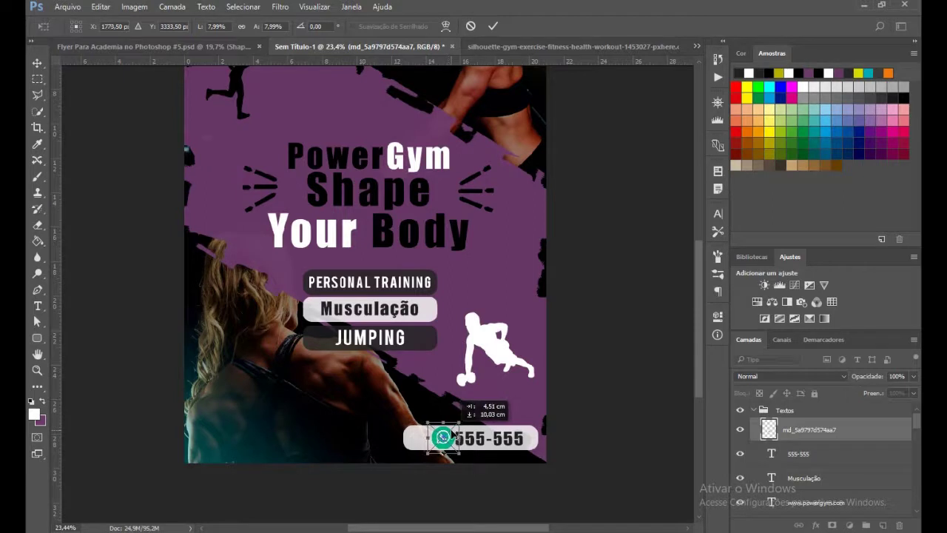
left_click_drag(452, 433, 448, 432)
key("Return")
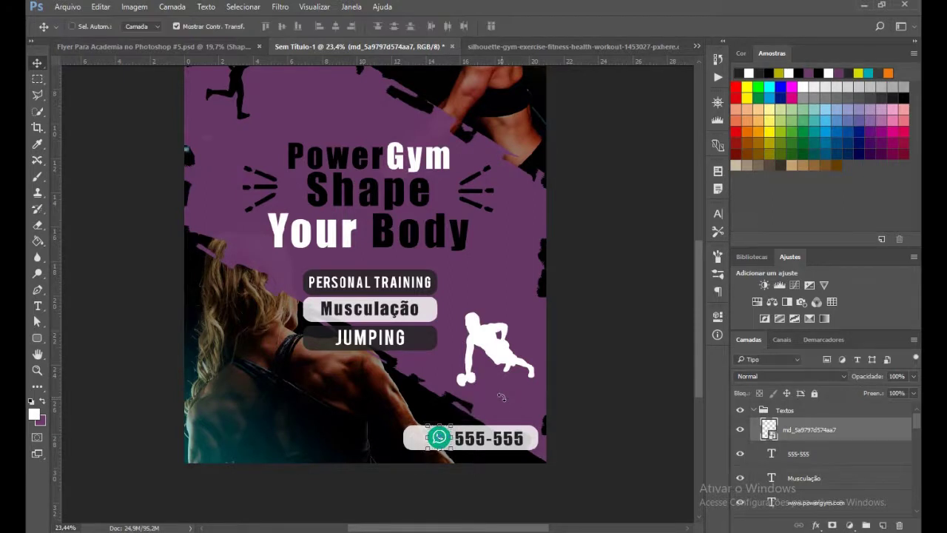
key("a")
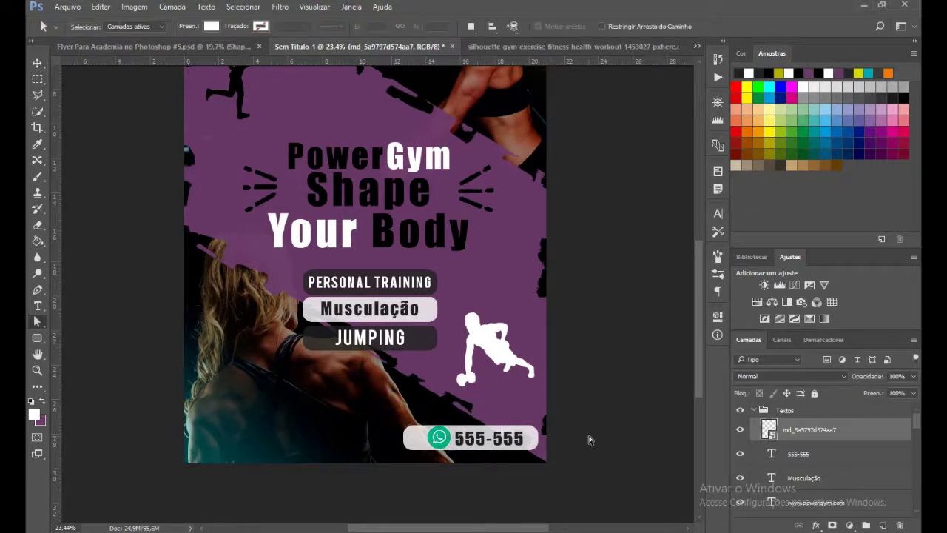
scroll(806, 470, "down", 3)
scroll(802, 458, "down", 3)
scroll(799, 448, "down", 3)
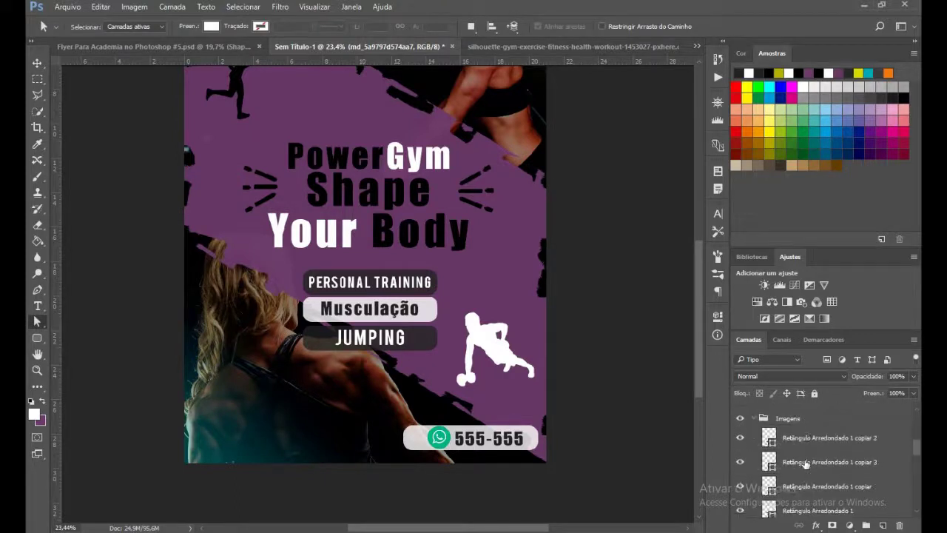
left_click(793, 465)
Narrow the bottom phone pill by pulling its left edge inward.
left_click(740, 462)
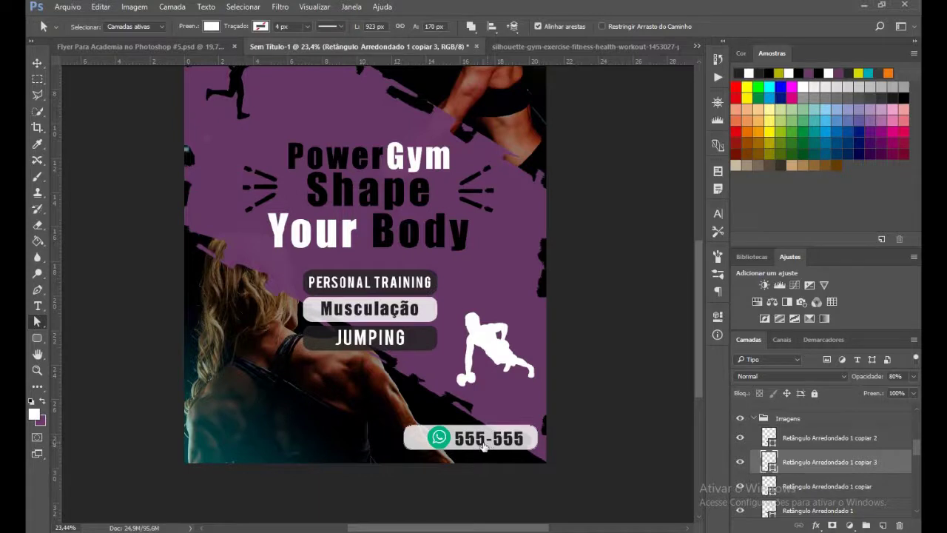
key("ctrl+t")
left_click_drag(406, 439, 419, 438)
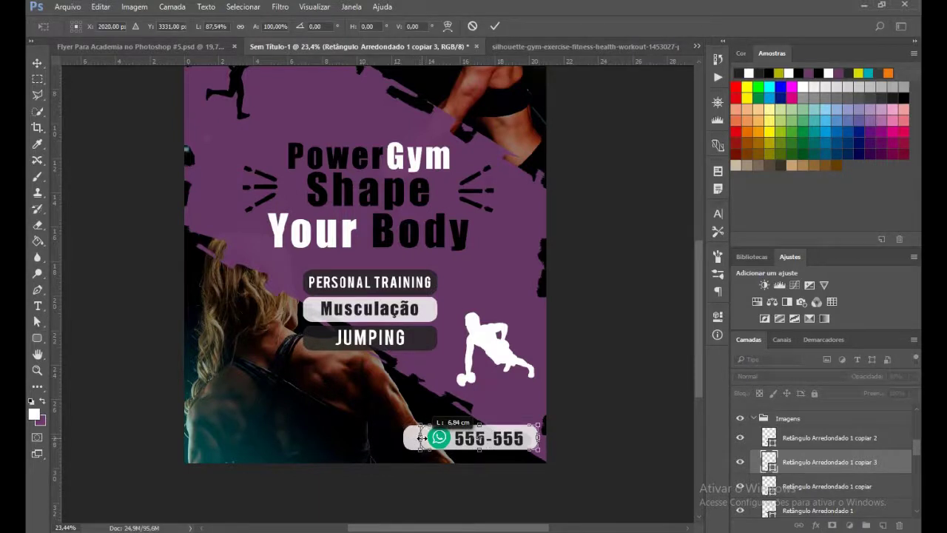
left_click_drag(420, 438, 423, 438)
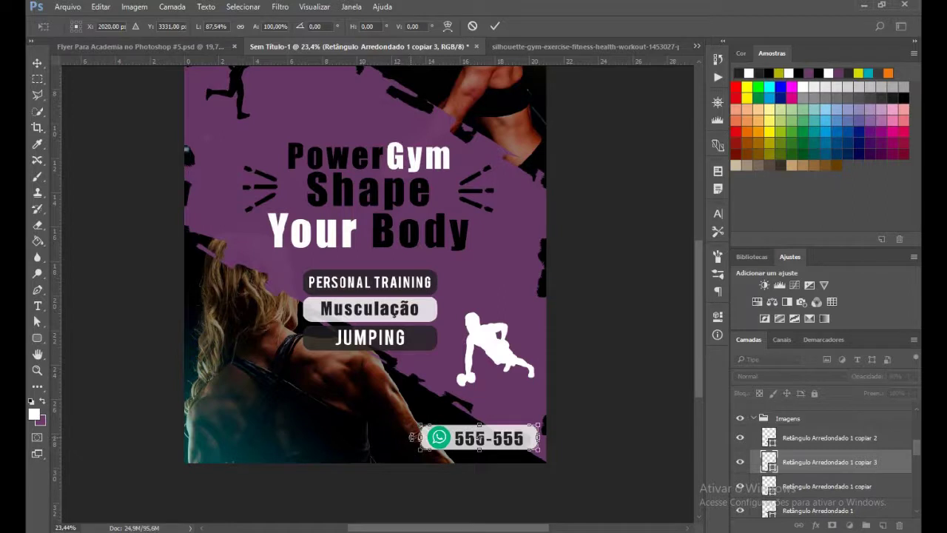
key("Left")
key("Left")
key("Left")
key("Left")
key("Left")
key("Left")
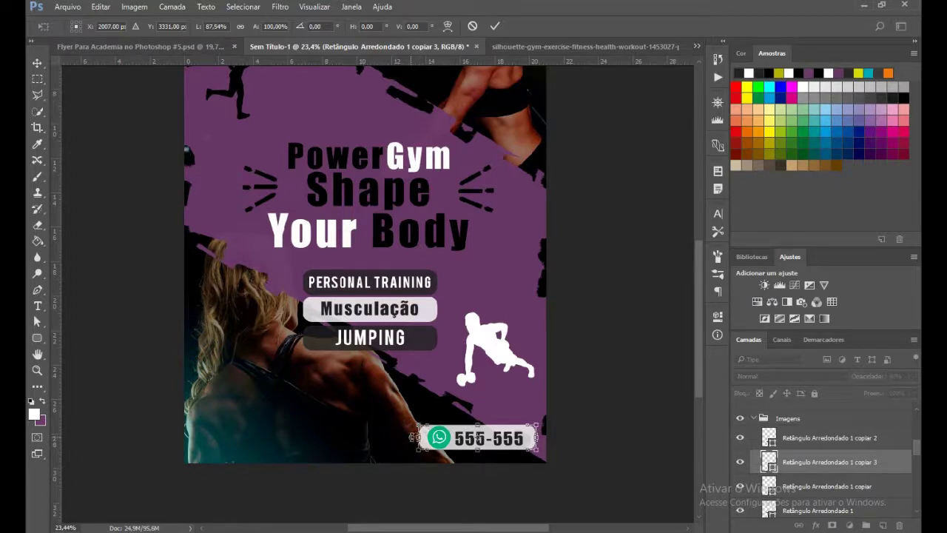
key("Return")
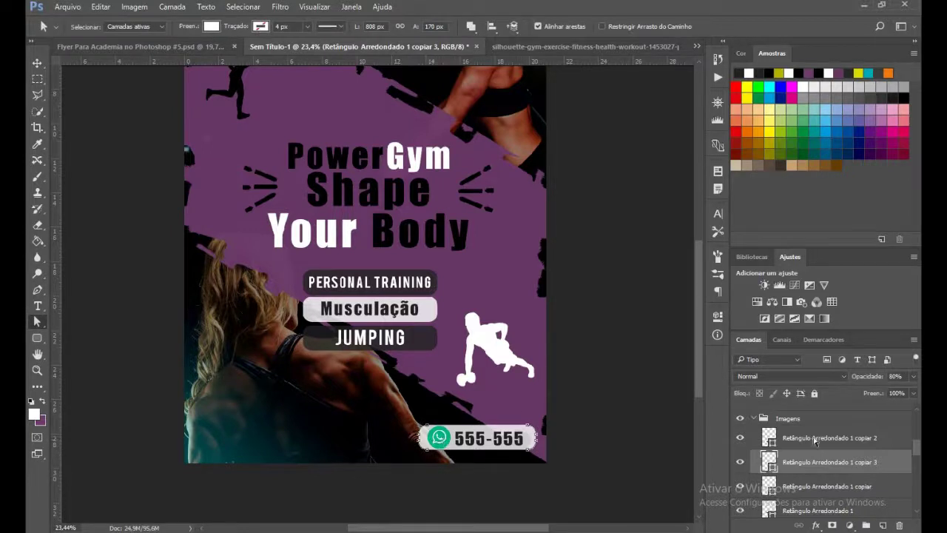
Scale the WhatsApp icon down further, to about 7%.
scroll(815, 442, "up", 5)
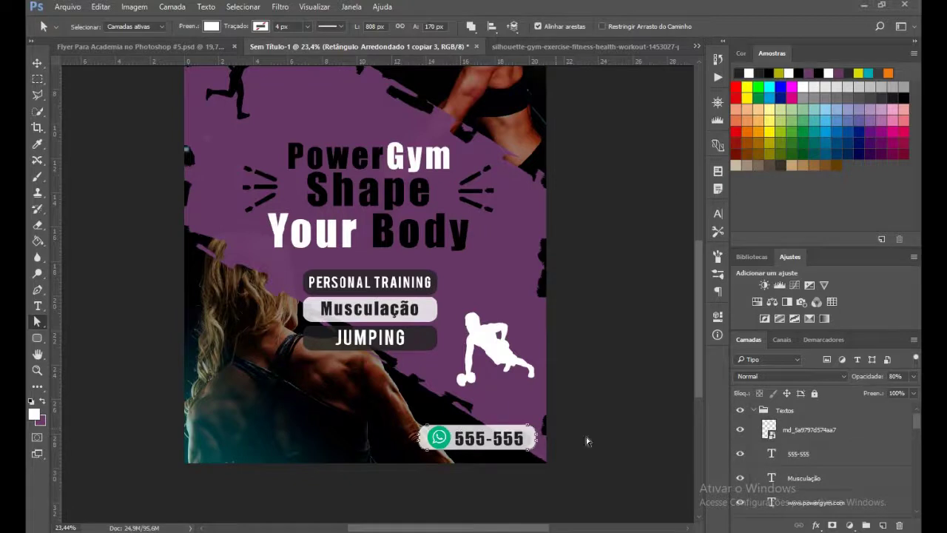
left_click(806, 430)
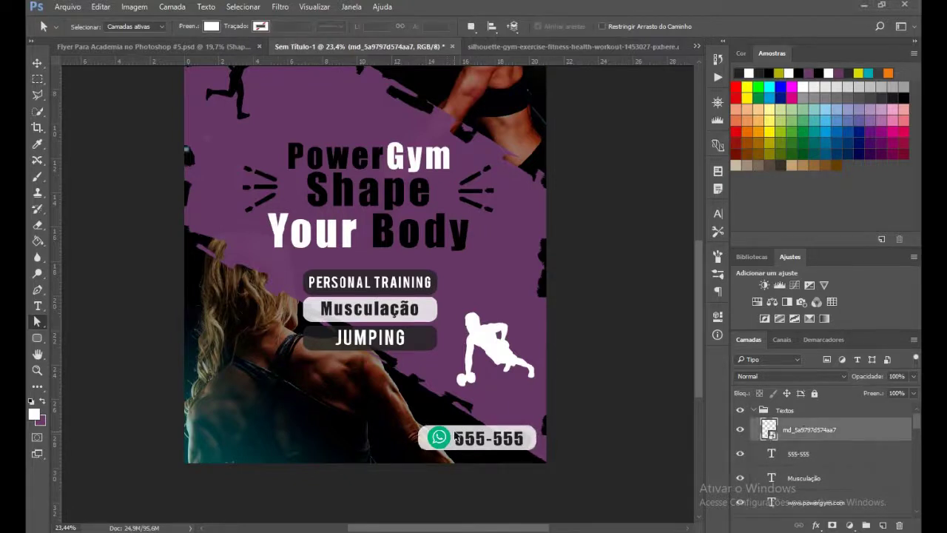
key("ctrl+t")
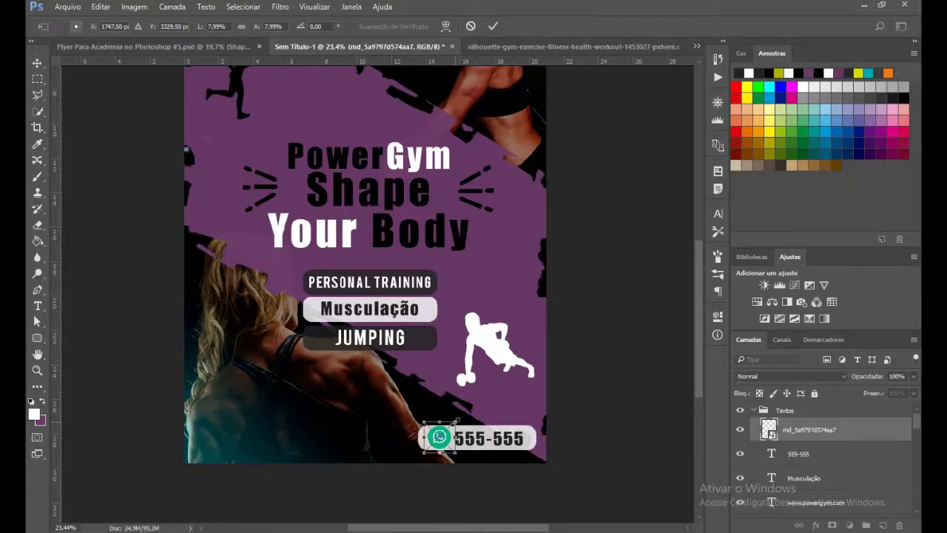
left_click_drag(453, 425, 451, 427)
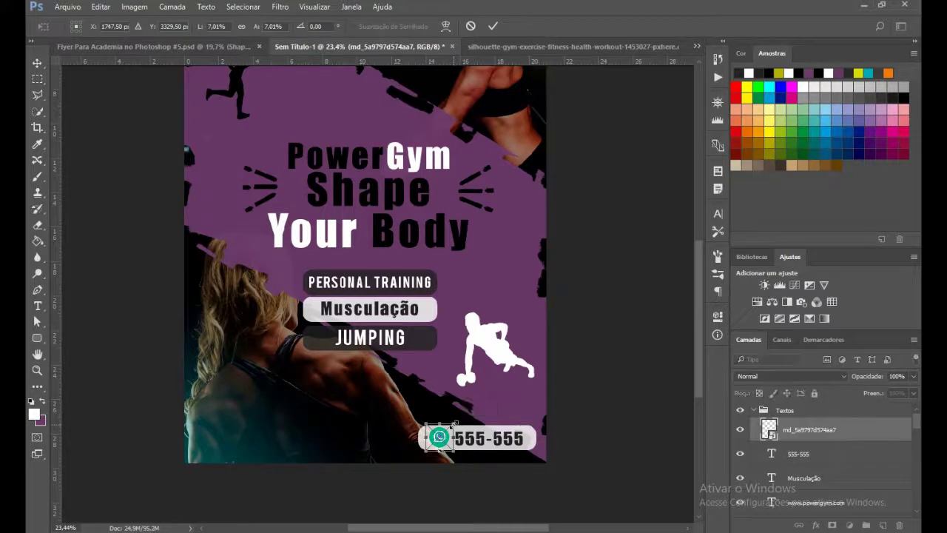
key("Return")
scroll(556, 379, "up", 1)
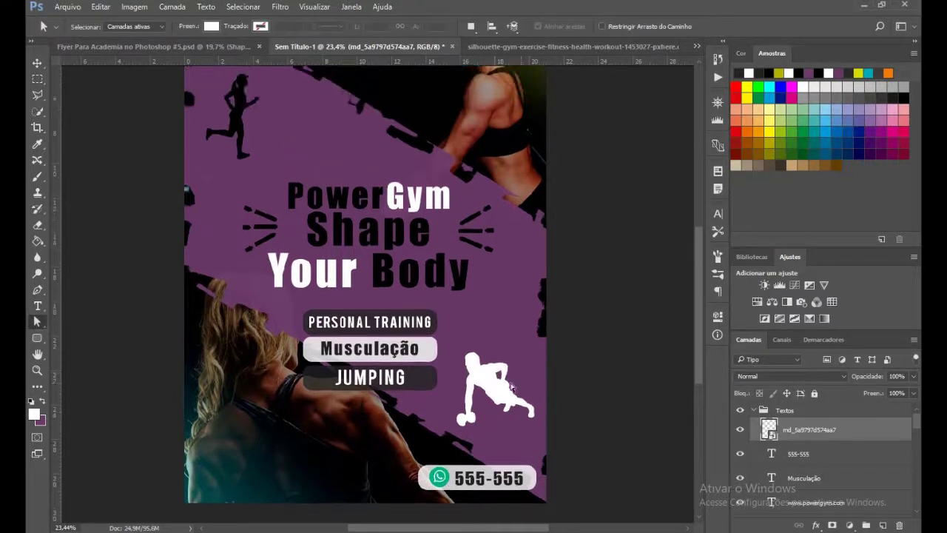
Scroll the canvas to review the whole flyer, from the website line to the WhatsApp 555-555 pill.
scroll(533, 377, "up", 2)
scroll(511, 378, "up", 1)
scroll(487, 376, "up", 1)
scroll(486, 376, "down", 2)
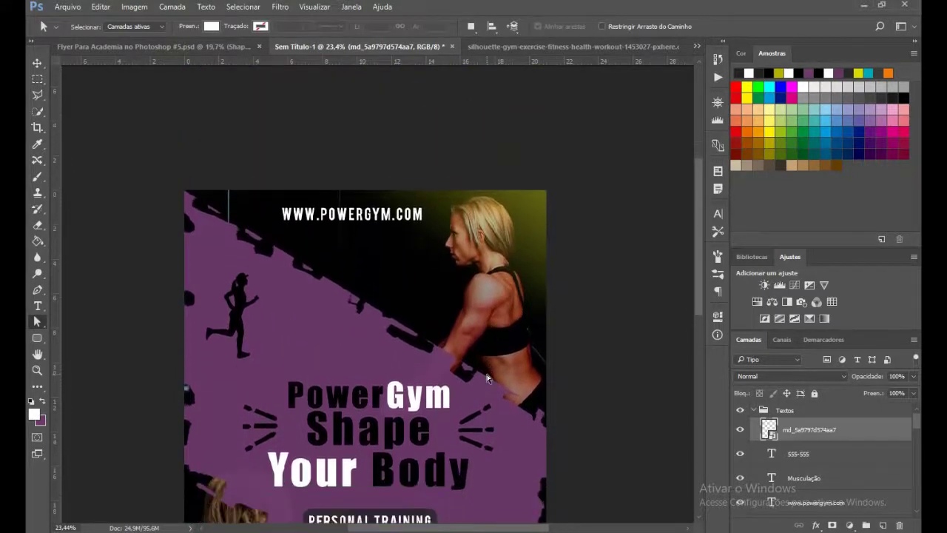
scroll(484, 370, "down", 2)
scroll(480, 363, "down", 1)
scroll(474, 342, "down", 1, "alt")
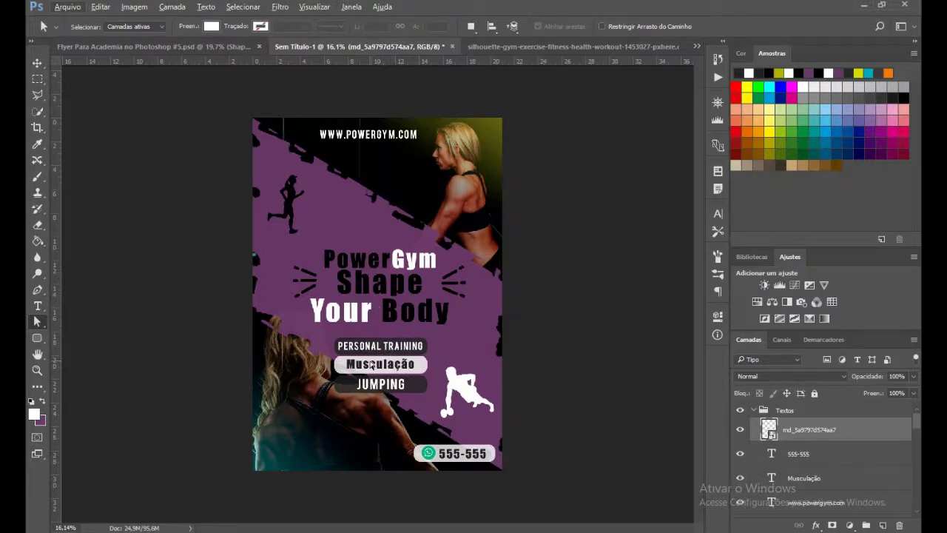
scroll(372, 364, "up", 1)
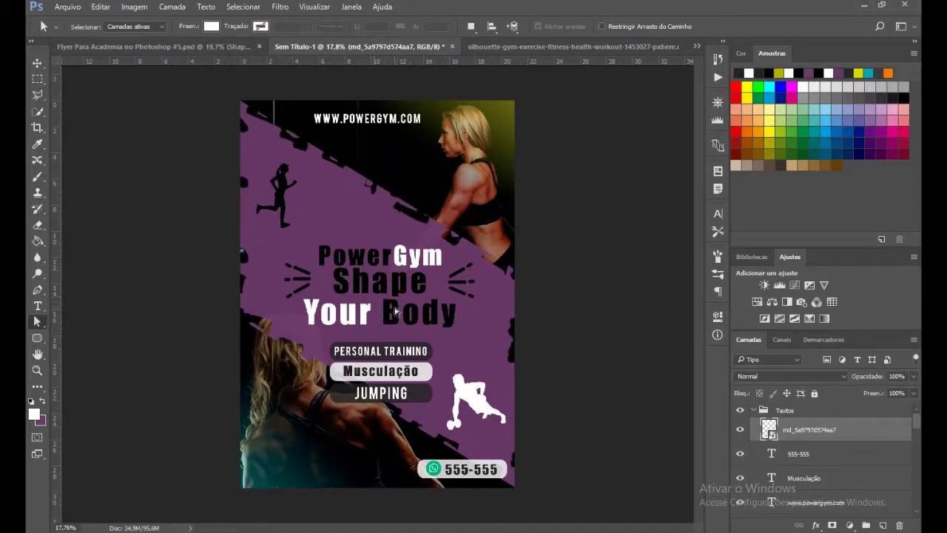
key("super")
key("super")
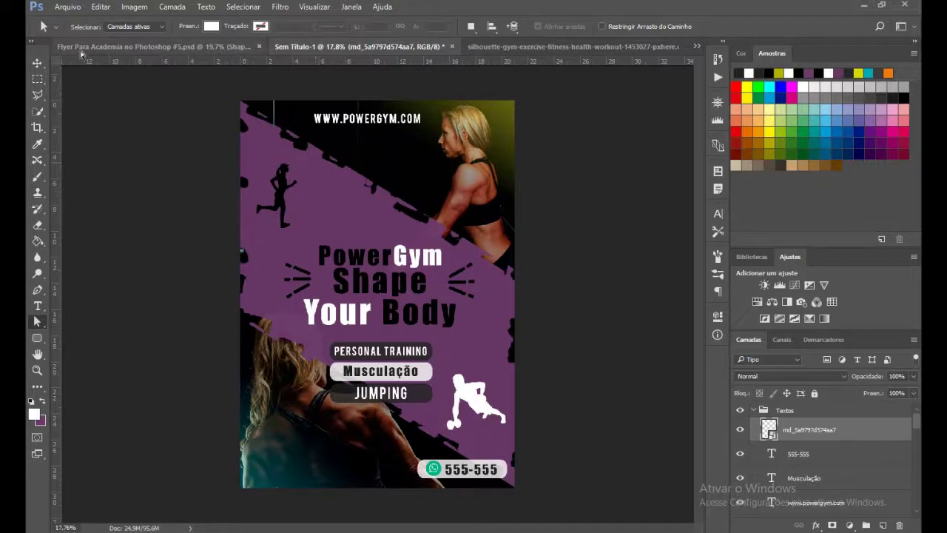
left_click(67, 6)
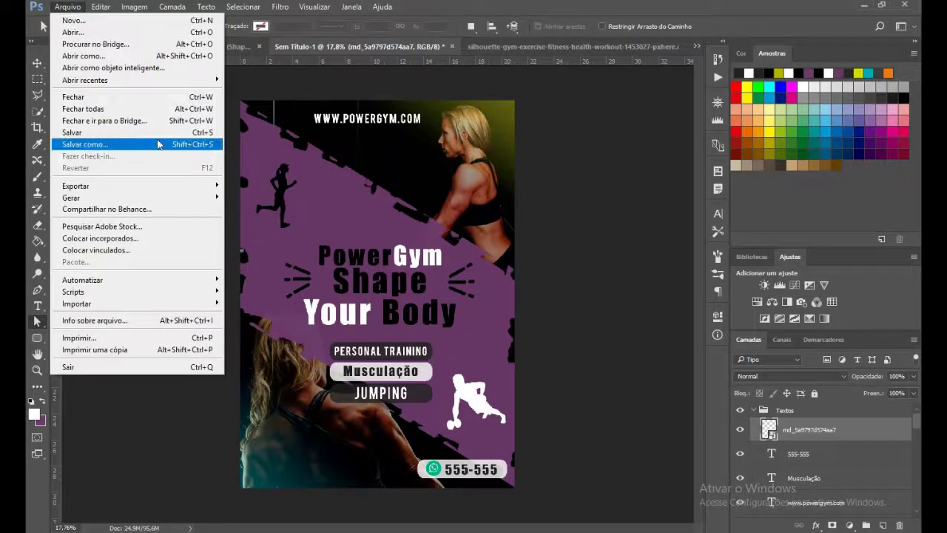
Compare against the Flyer Para Academia reference document, then return to Sem Título-1.
key("Escape")
left_click(169, 46)
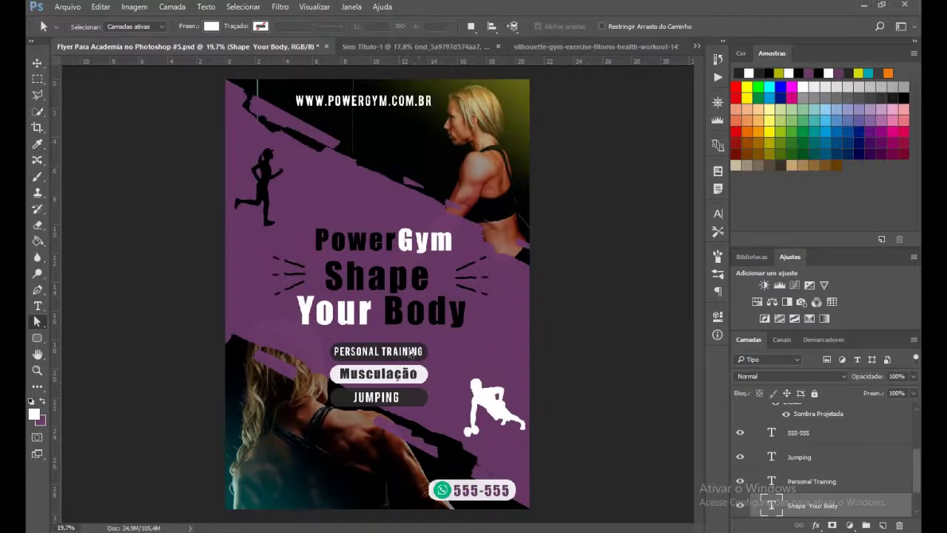
left_click(399, 46)
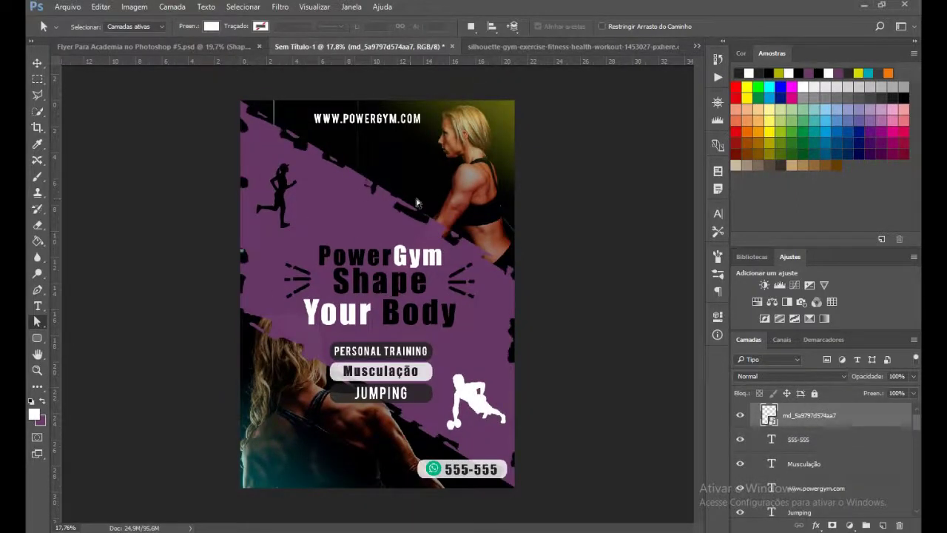
left_click(67, 6)
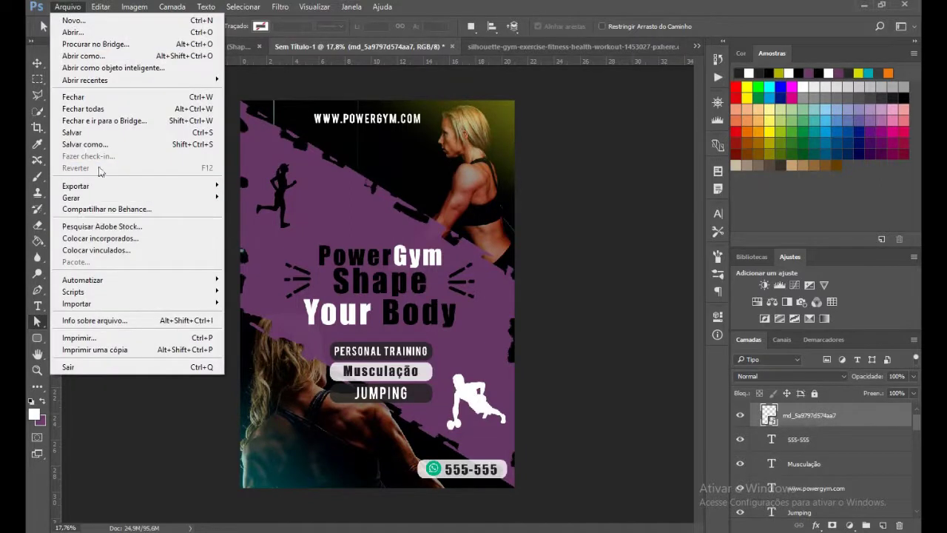
key("Escape")
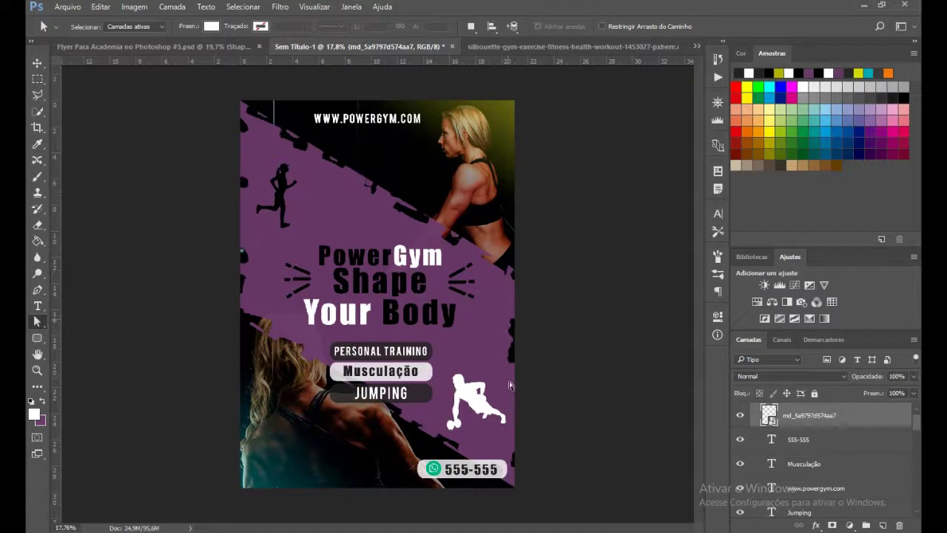
Collapse the Textos and Imagens layer groups in the Layers panel.
scroll(806, 477, "up", 1)
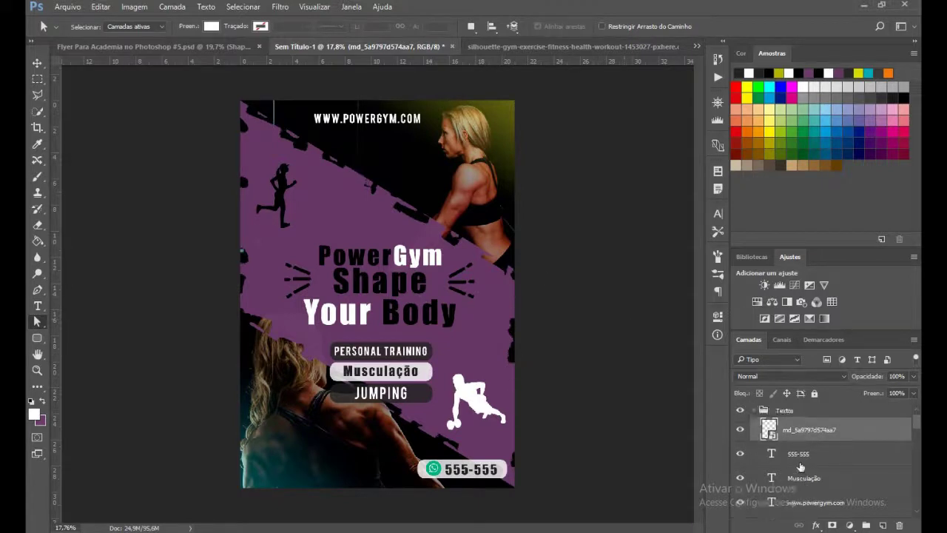
left_click(753, 412)
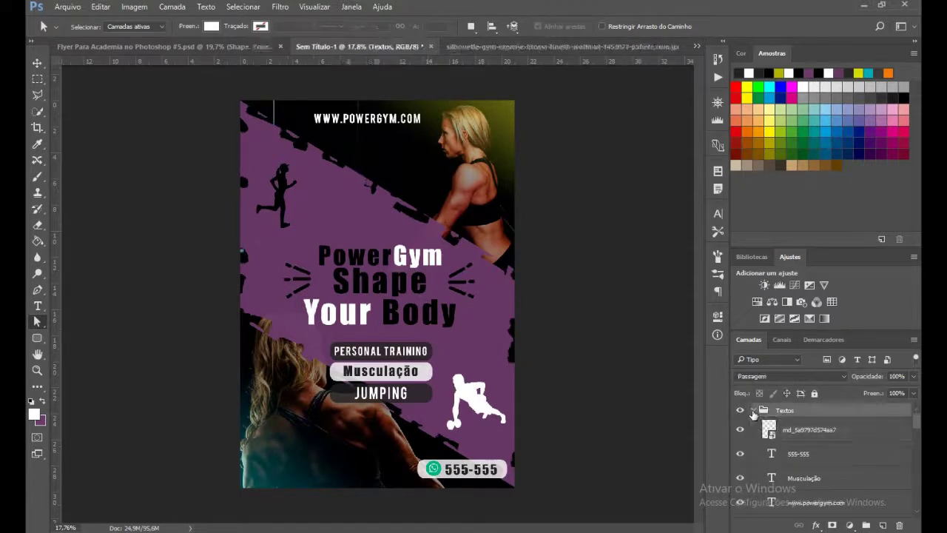
left_click(754, 411)
left_click(754, 424)
left_click(755, 424)
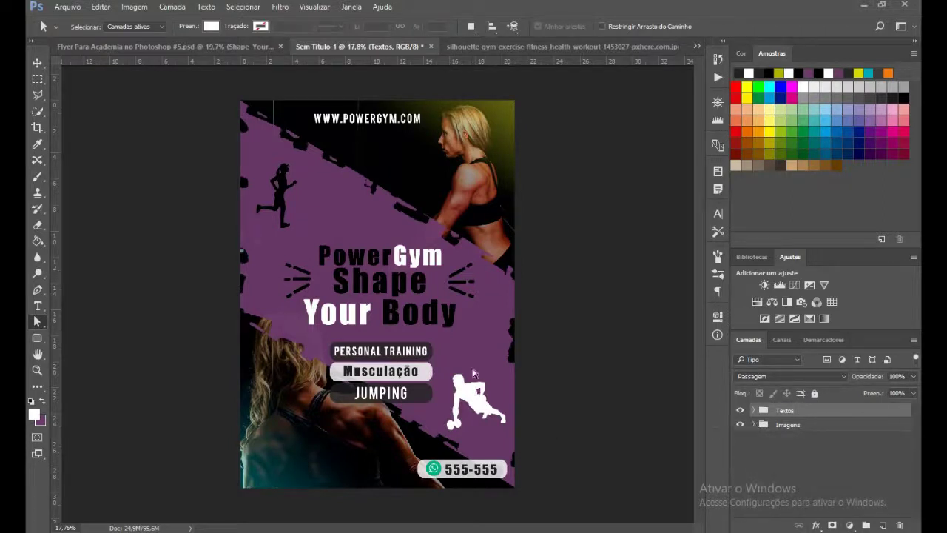